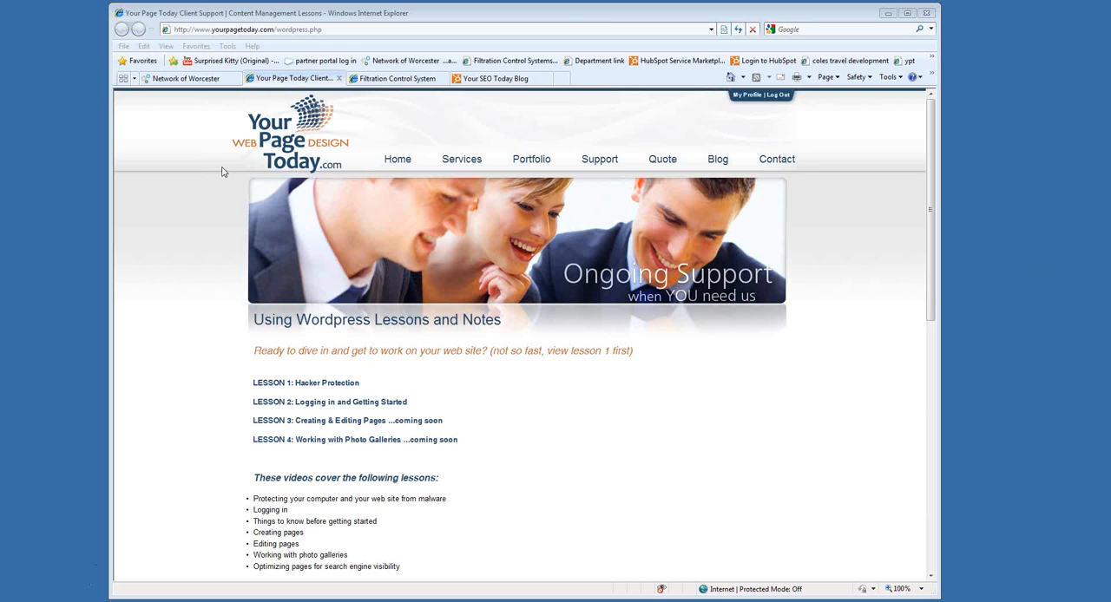
Open the Network of Worcester site's WordPress login page by adding wp-admin to the end of its address.
click(187, 78)
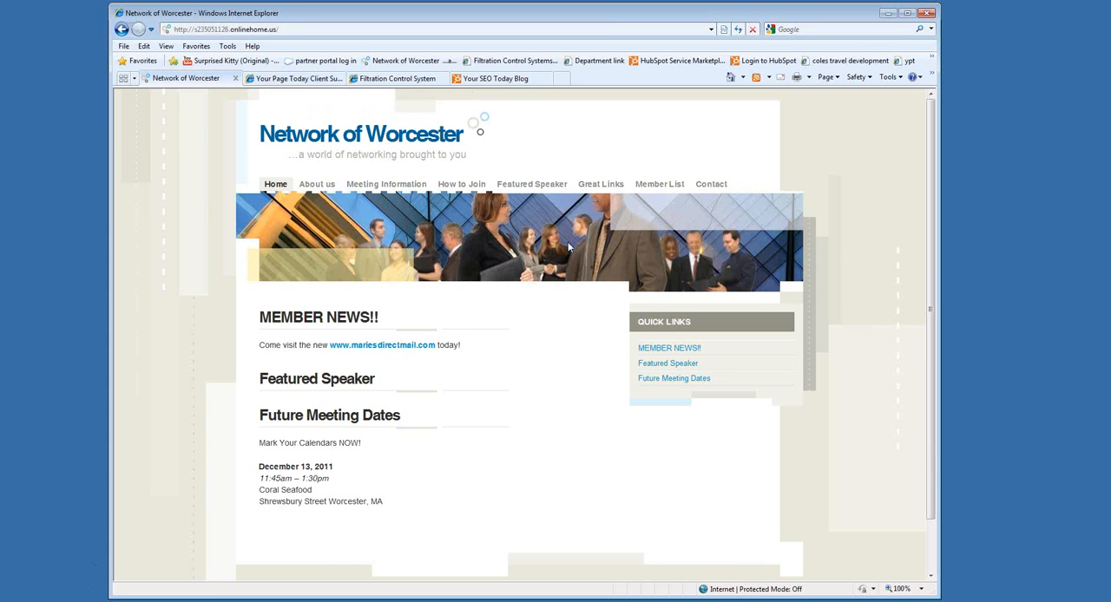
click(299, 29)
click(294, 29)
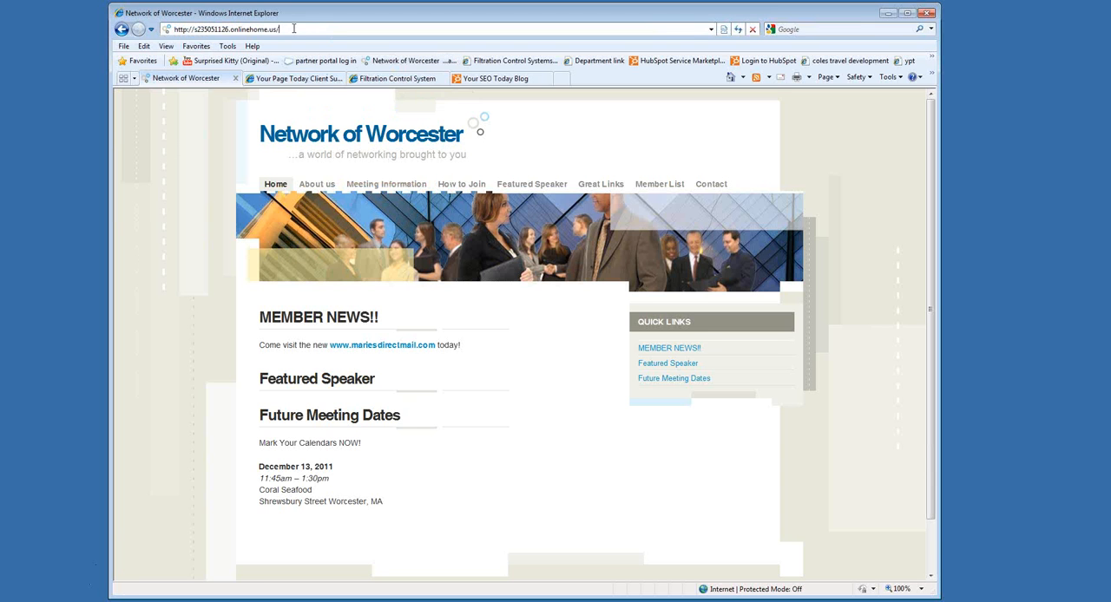
click(525, 479)
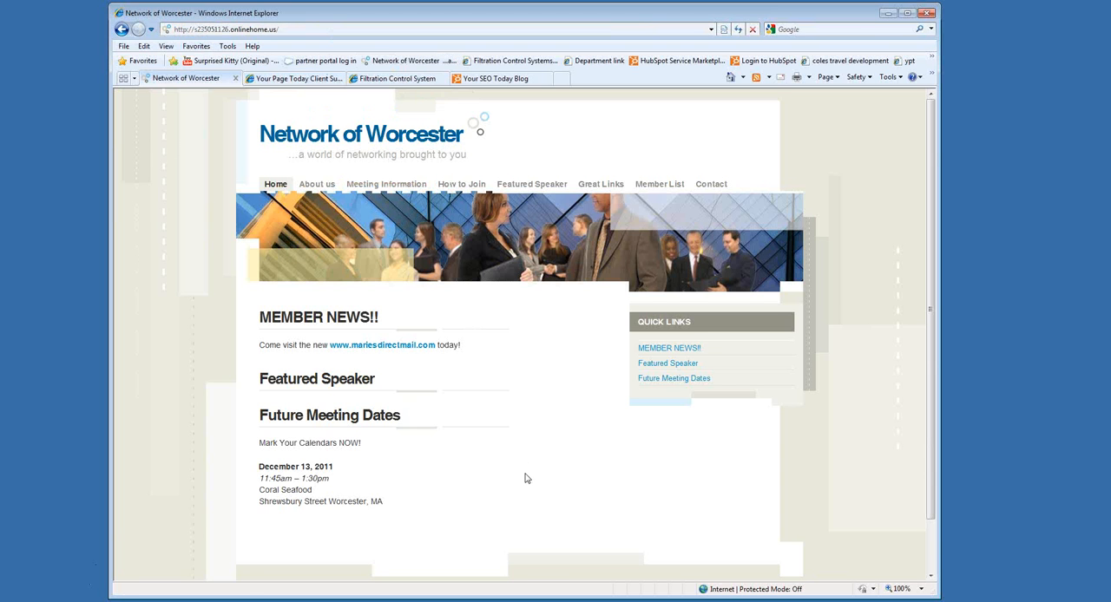
scroll(525, 478, down, 2)
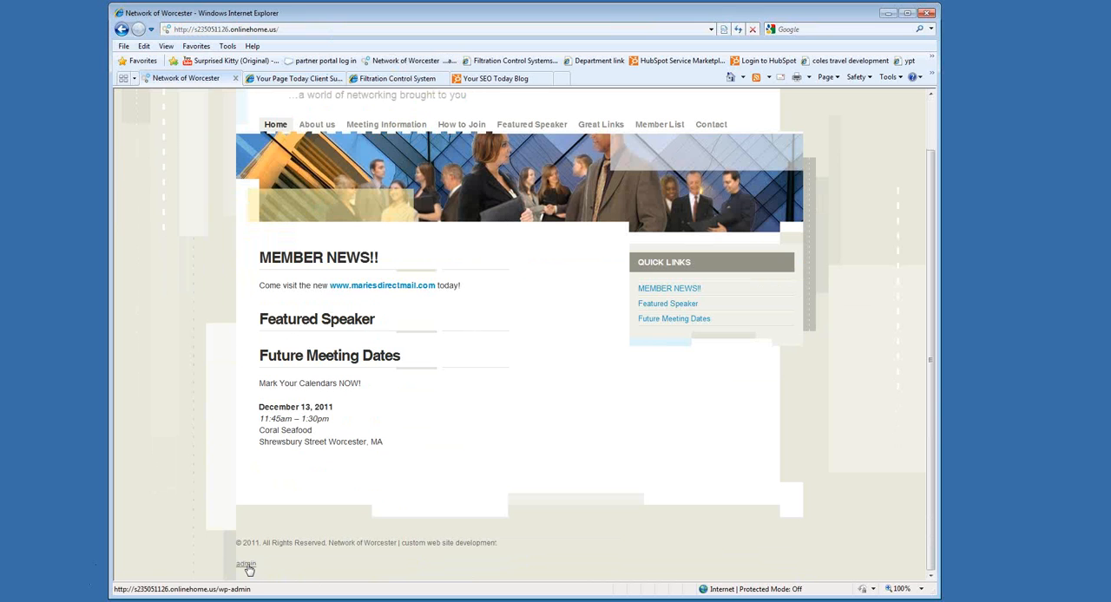
scroll(296, 520, up, 2)
click(303, 29)
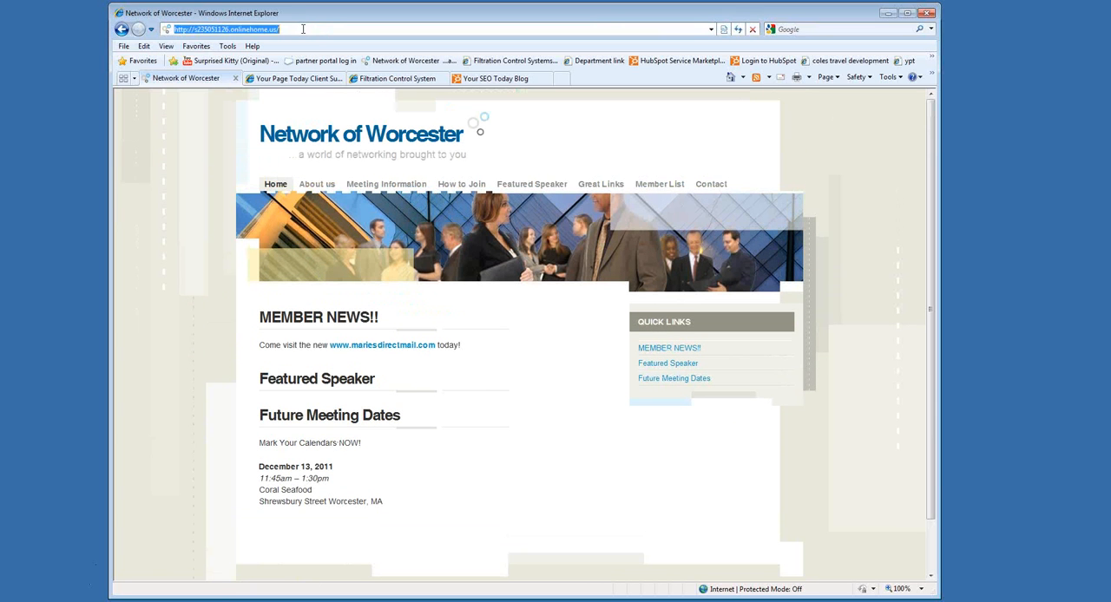
click(302, 29)
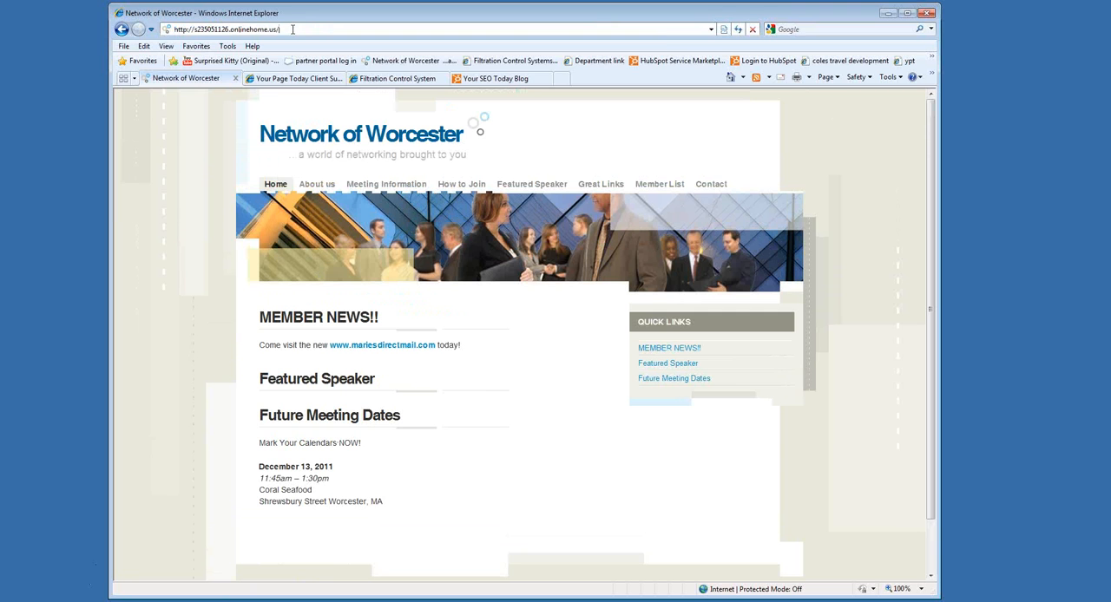
text(wp-admin)
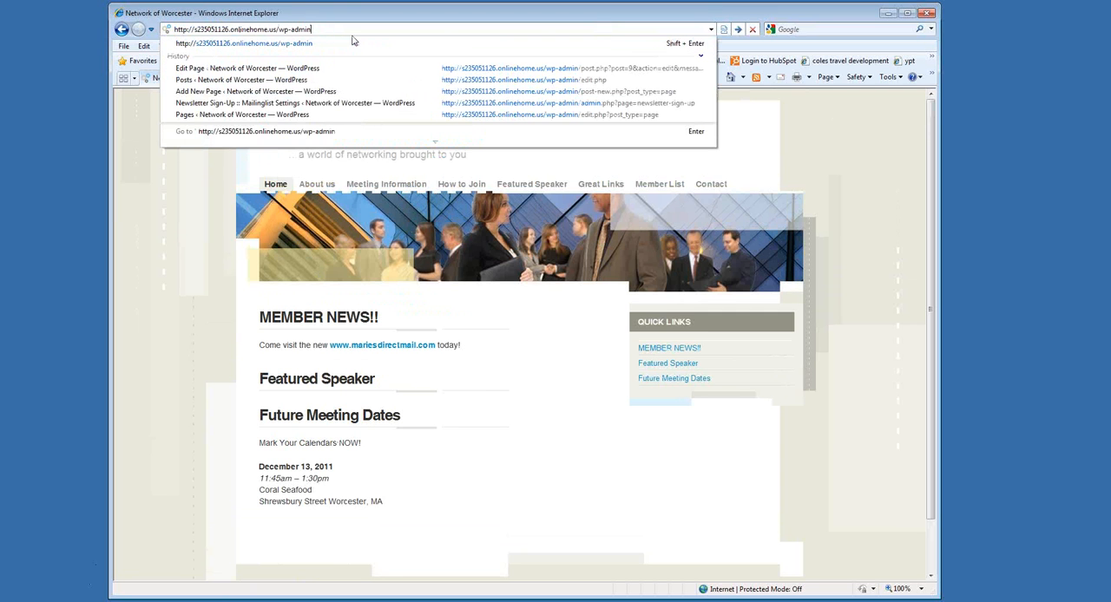
key(Return)
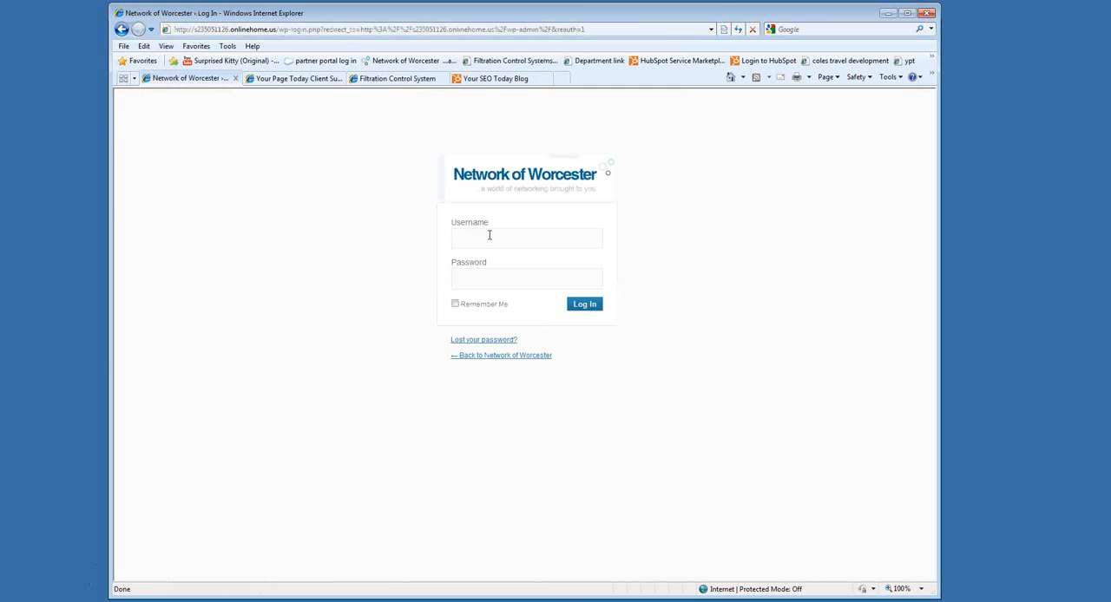
Log in to the WordPress admin with the account username and password.
text(yourpagetoday.)
key(BackSpace)
click(490, 265)
text(**********)
key(Return)
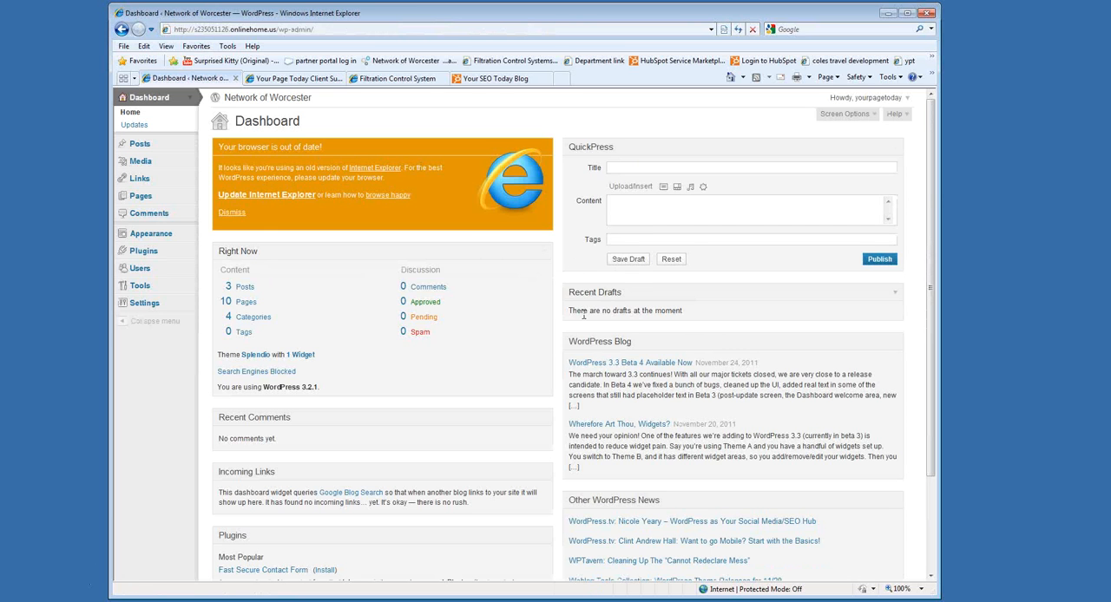
Look over the dashboard's contents and open the list of all pages.
scroll(584, 316, down, 3)
scroll(584, 315, up, 3)
scroll(367, 440, down, 3)
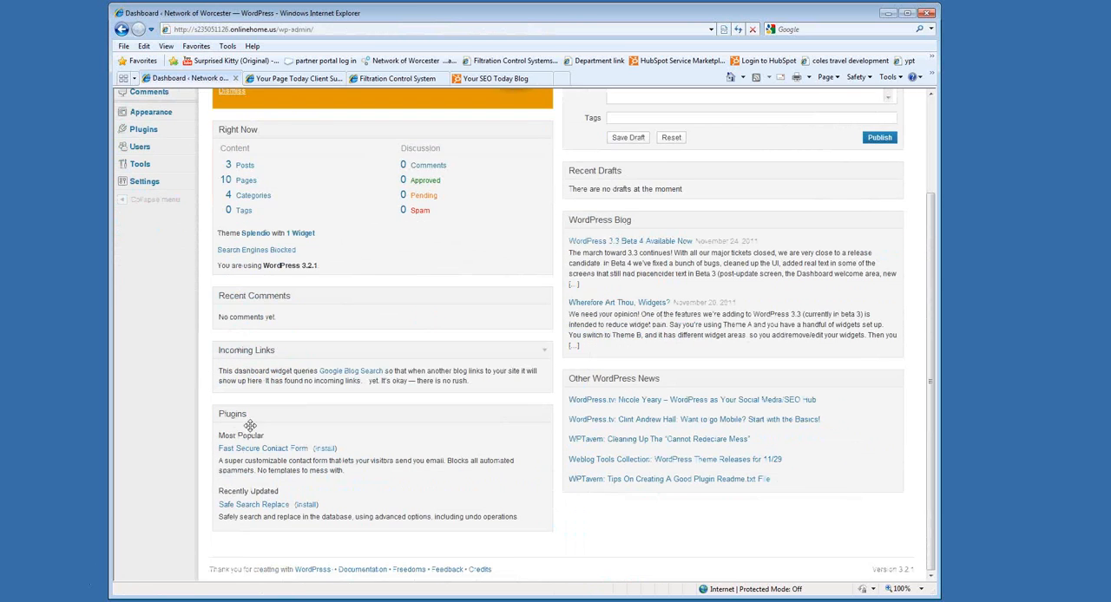
scroll(443, 304, up, 3)
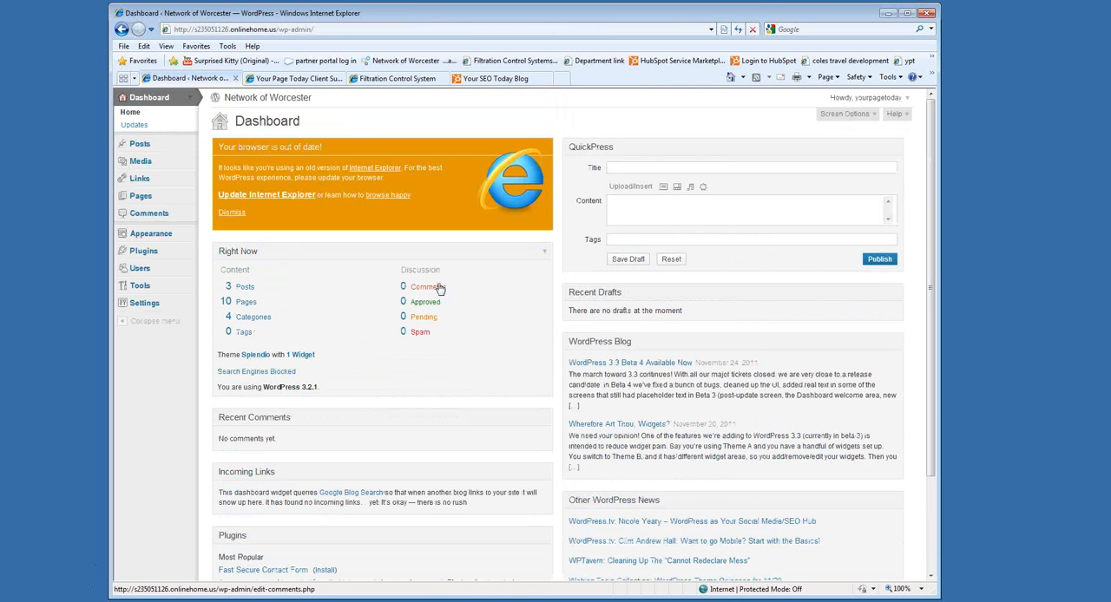
click(140, 197)
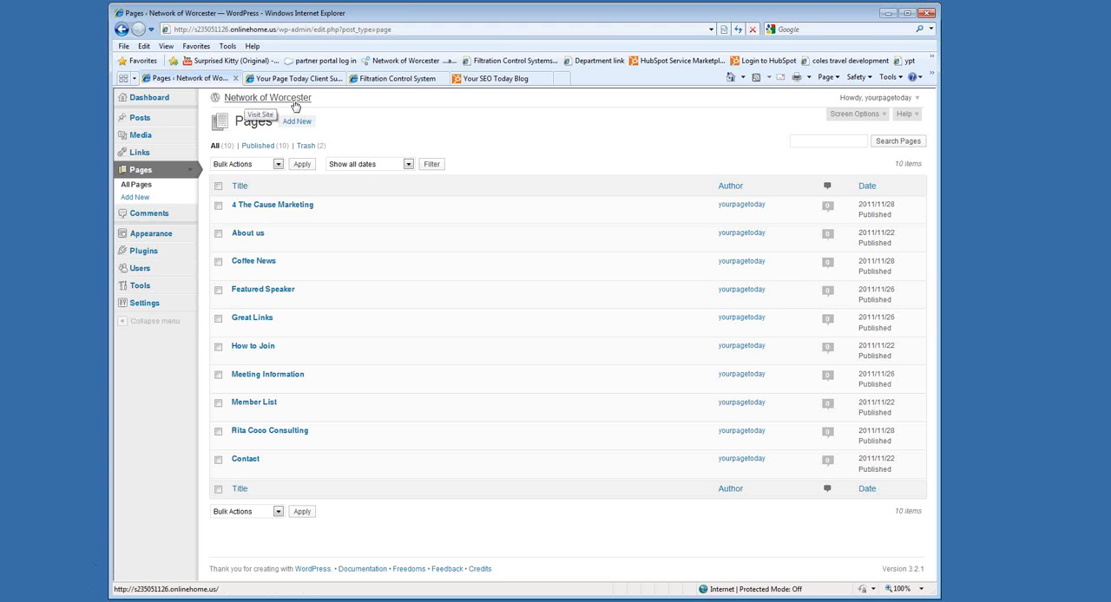
Open the live Network of Worcester site in a new browser tab and switch to it.
right_click(244, 101)
click(293, 116)
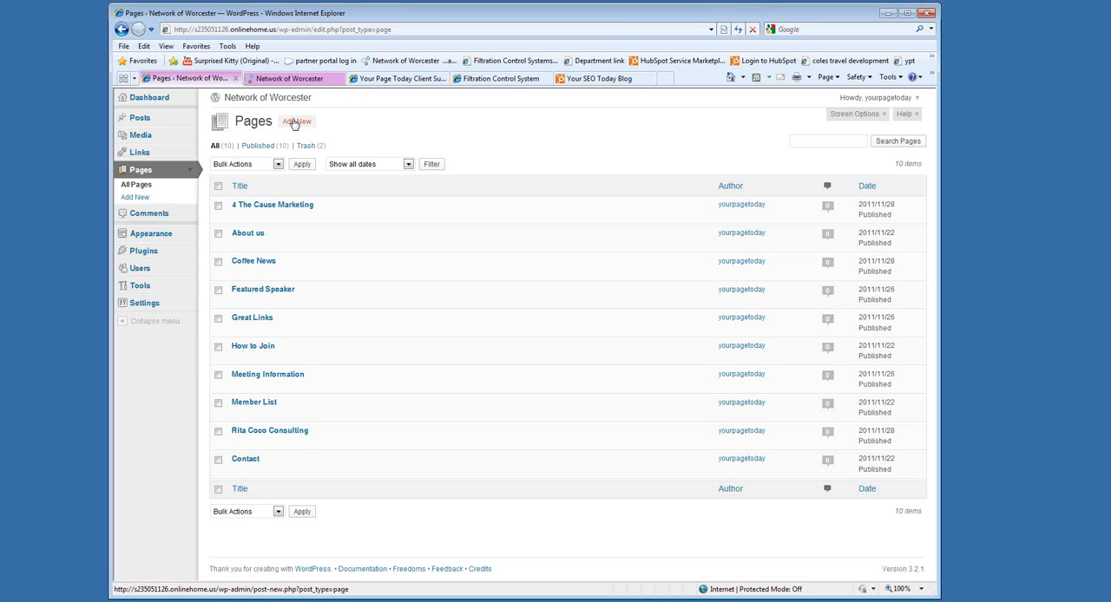
click(287, 80)
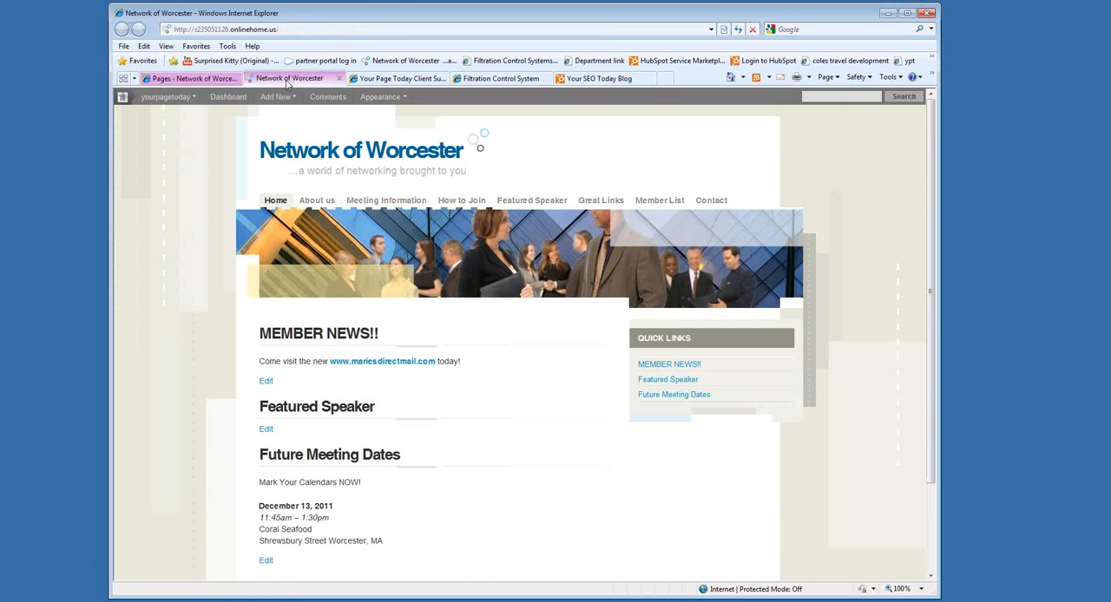
Compare the admin's list of pages with the navigation and content of the live homepage.
click(191, 78)
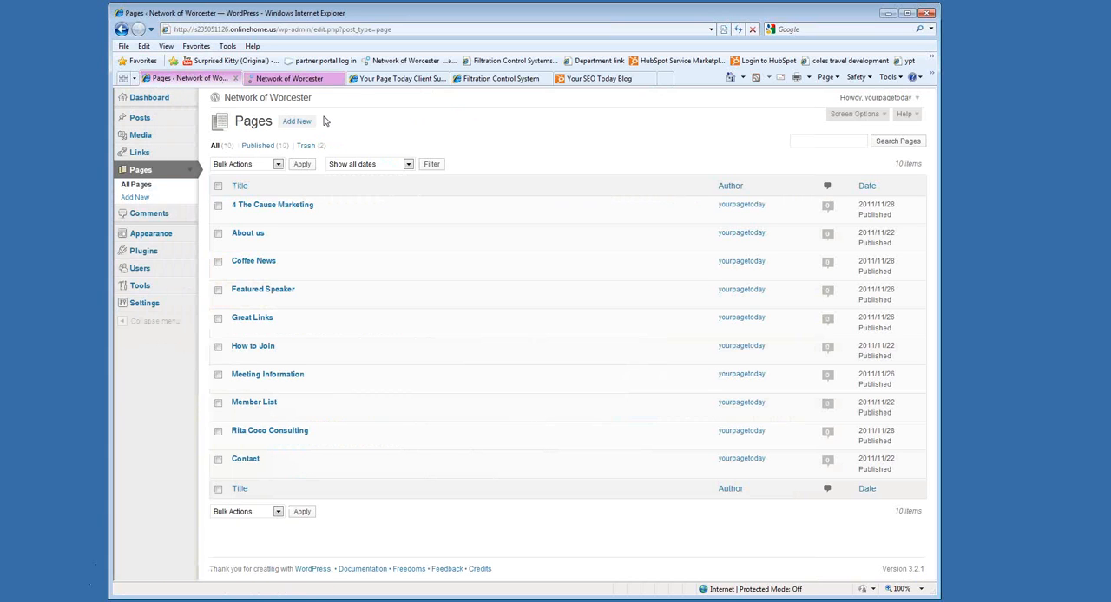
click(303, 80)
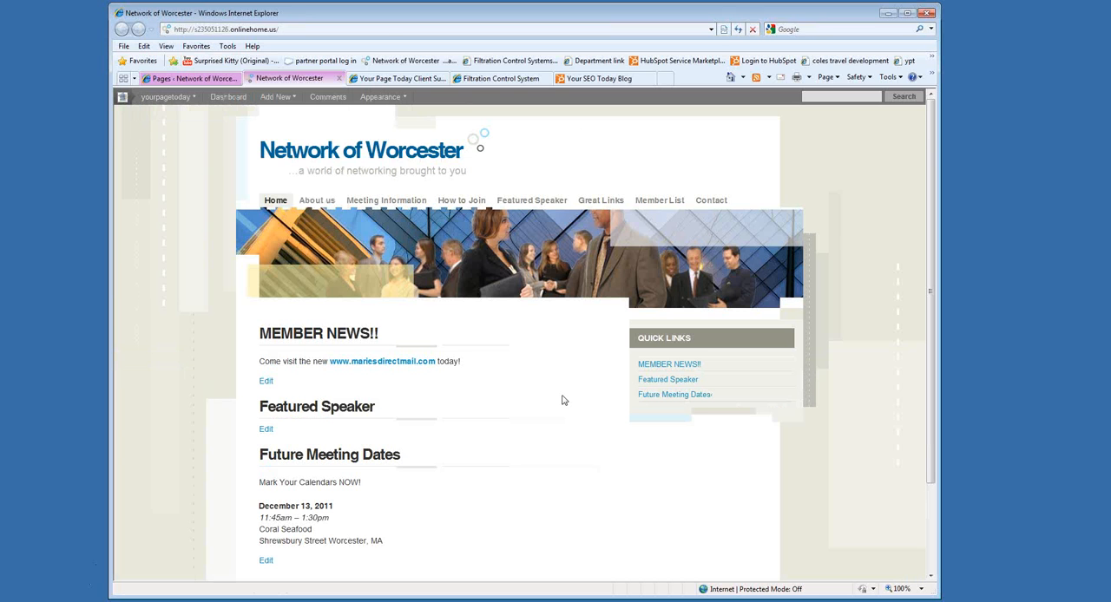
click(205, 80)
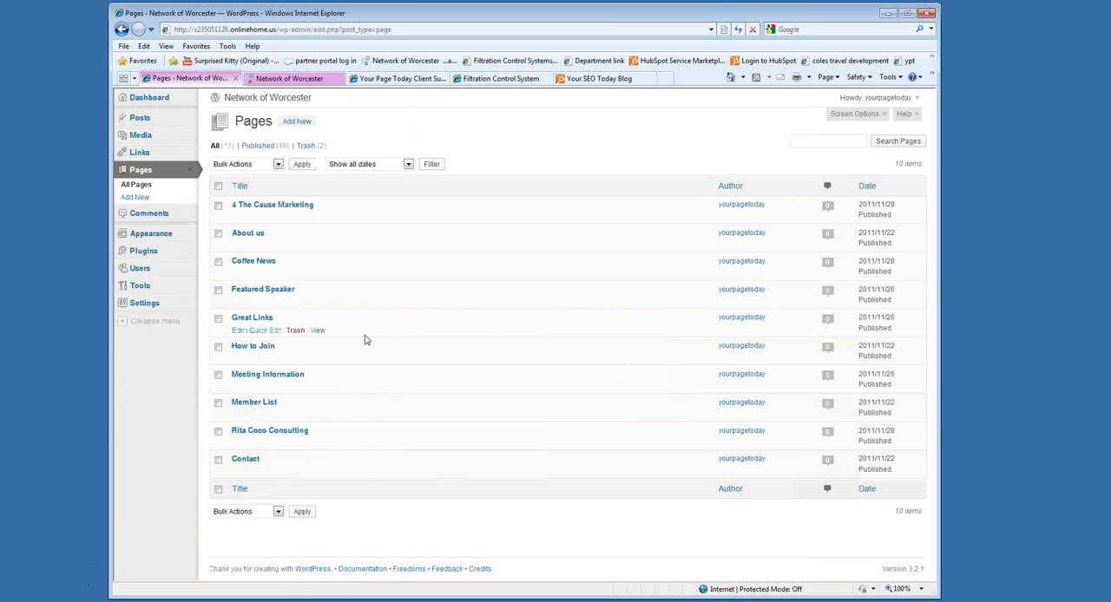
click(289, 78)
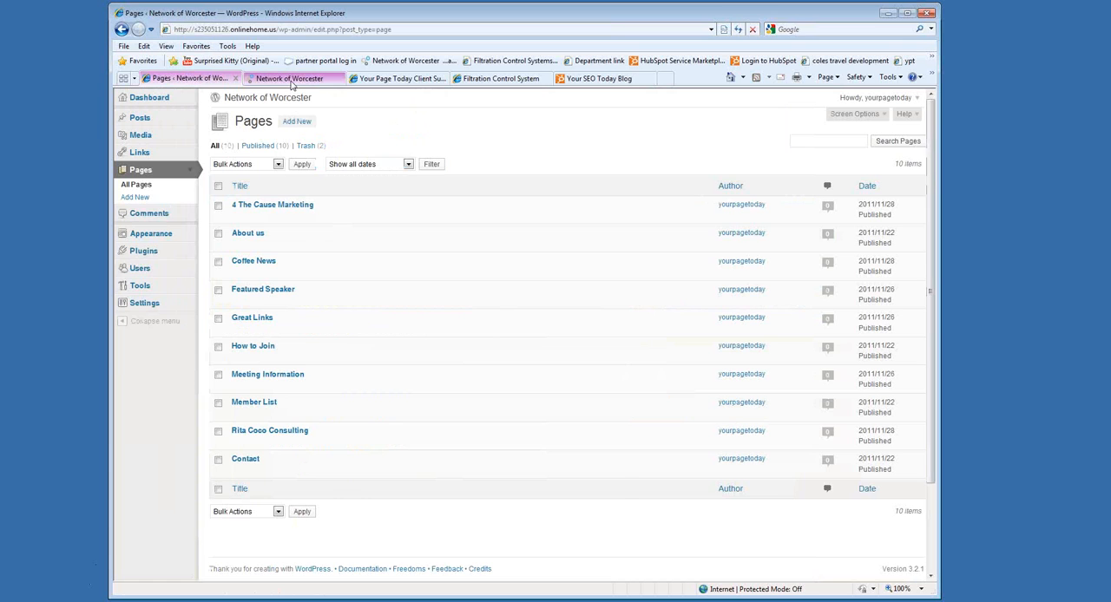
scroll(579, 384, down, 3)
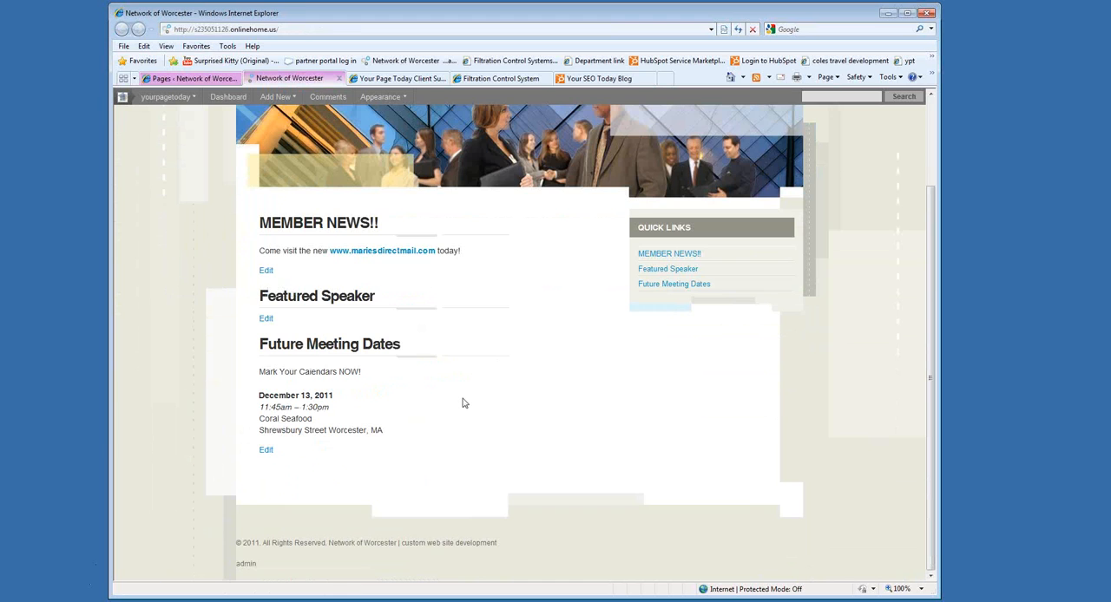
scroll(462, 402, up, 3)
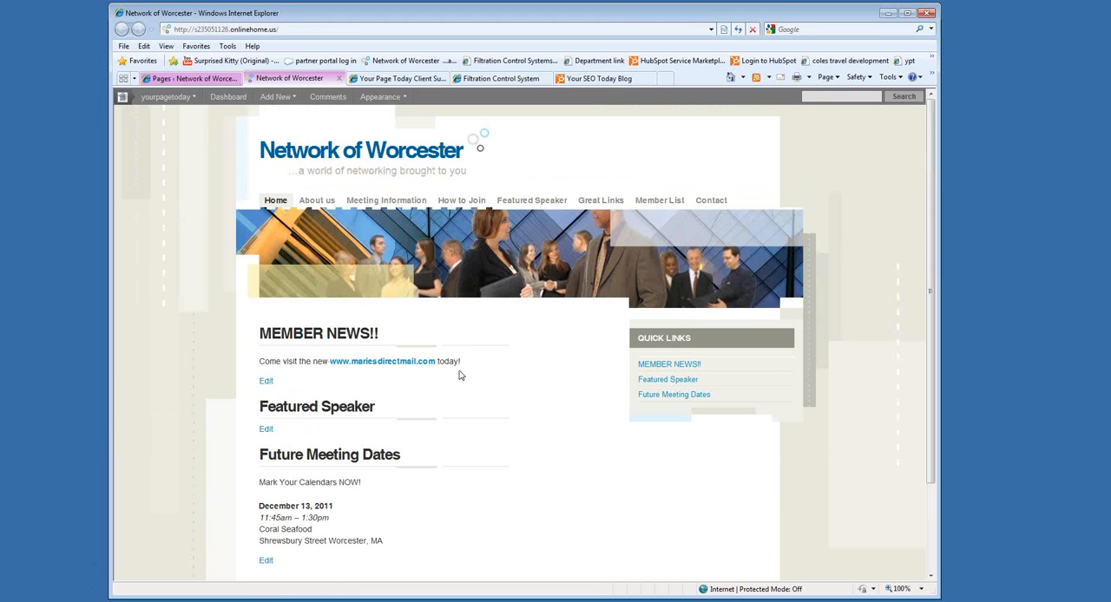
Open the About us page in the editor from the live site and return to the live homepage.
click(329, 205)
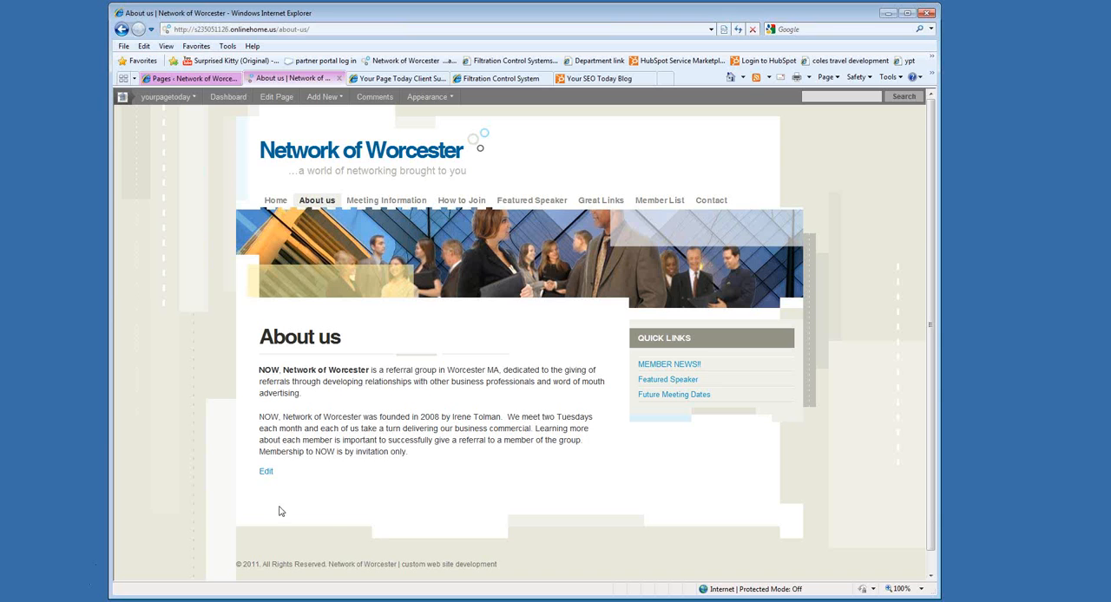
click(266, 471)
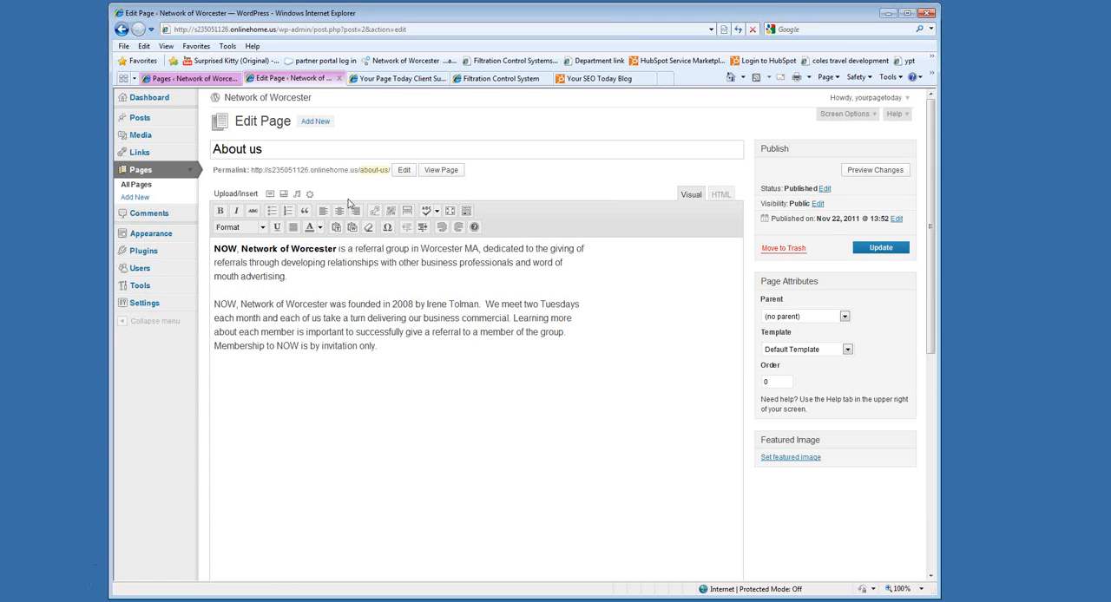
click(264, 99)
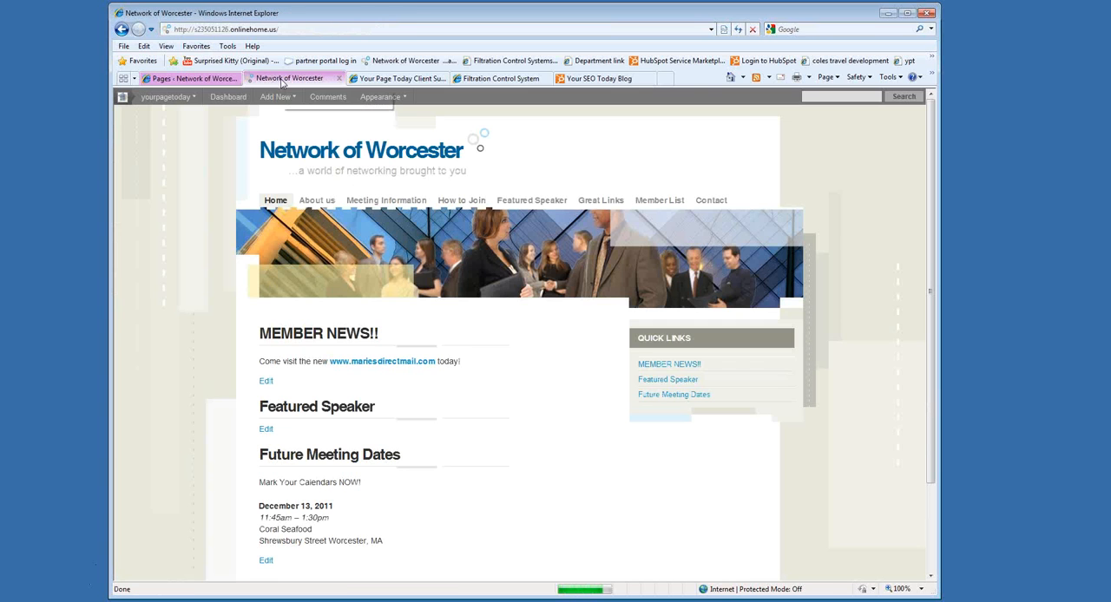
Start a new page titled "test" from the pages list and compare its title with the live site's navigation labels.
click(173, 79)
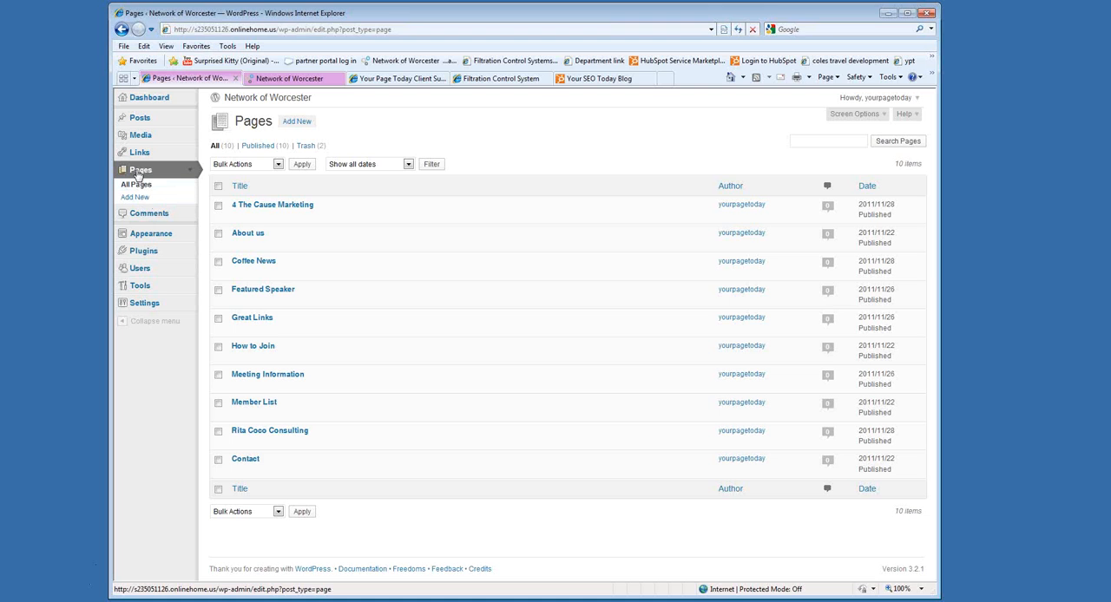
click(298, 126)
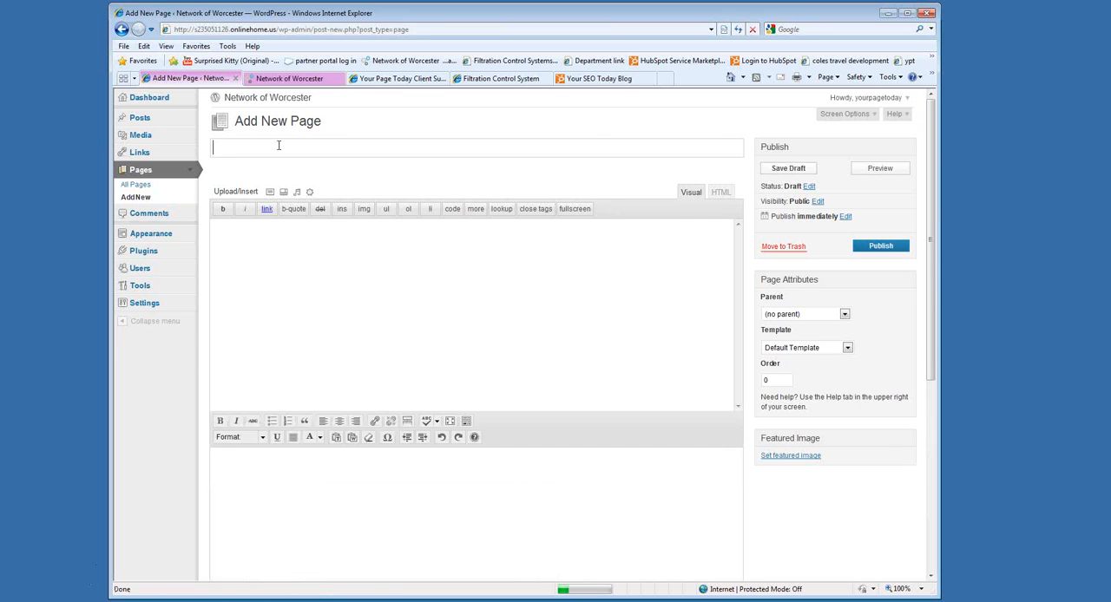
text(test)
drag(271, 148, 209, 152)
click(259, 154)
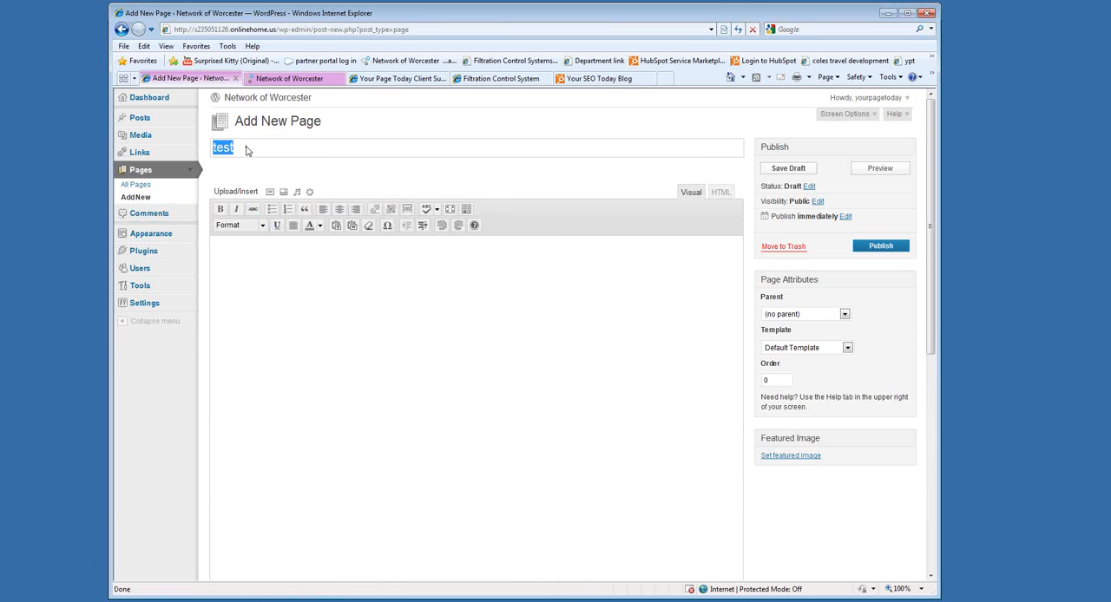
click(265, 264)
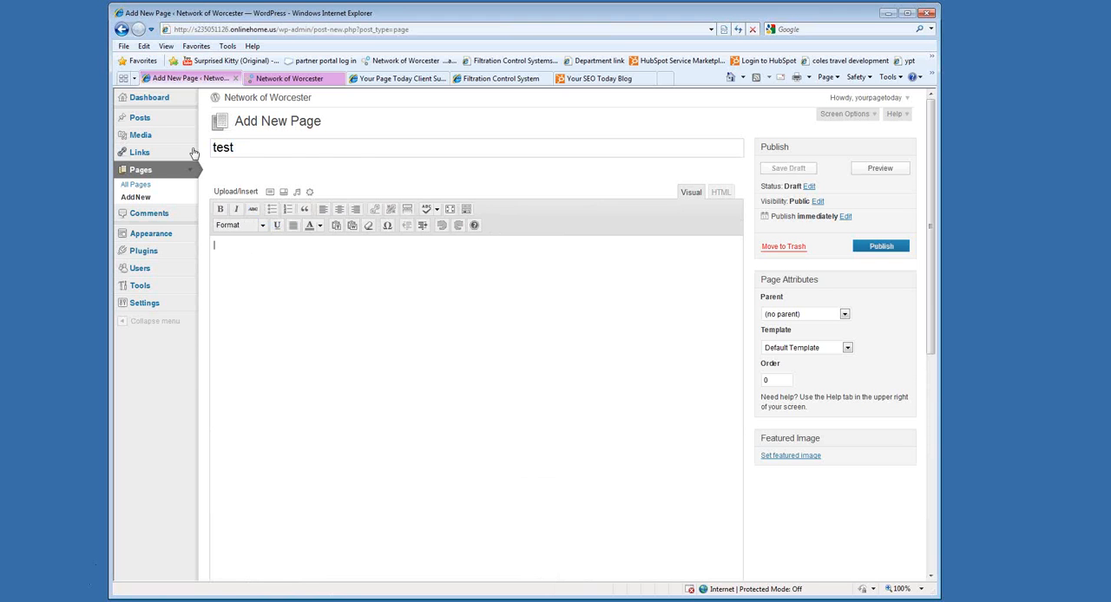
drag(245, 150, 215, 152)
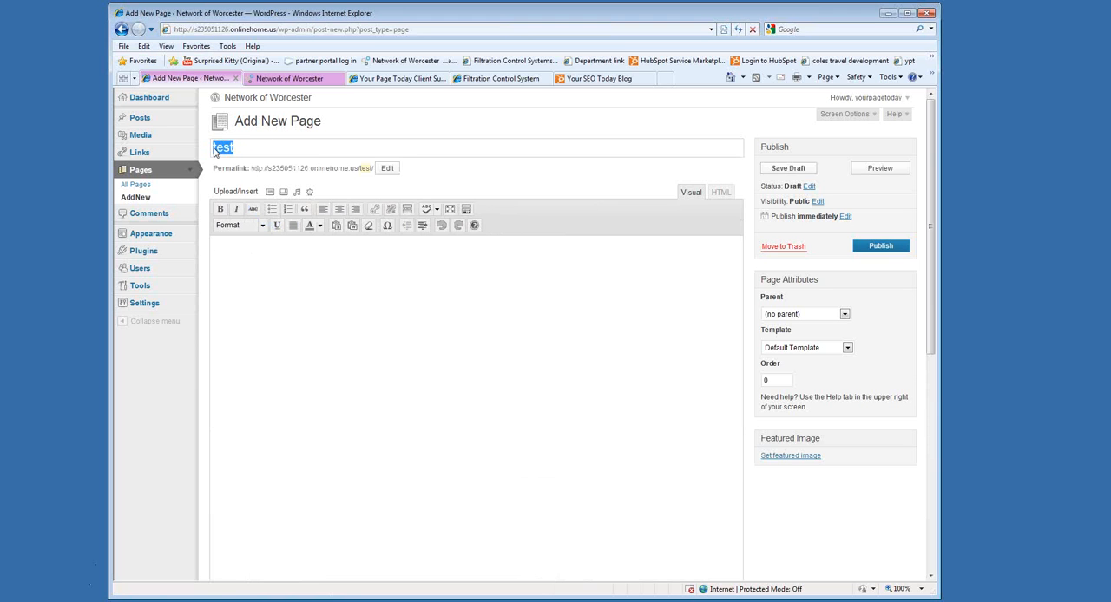
click(290, 81)
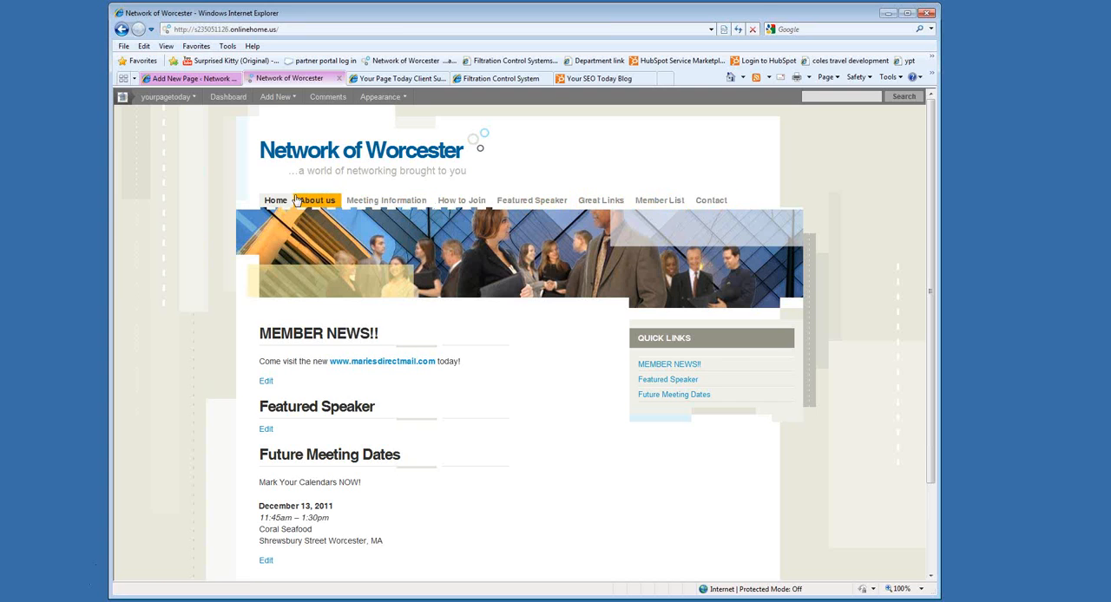
click(189, 78)
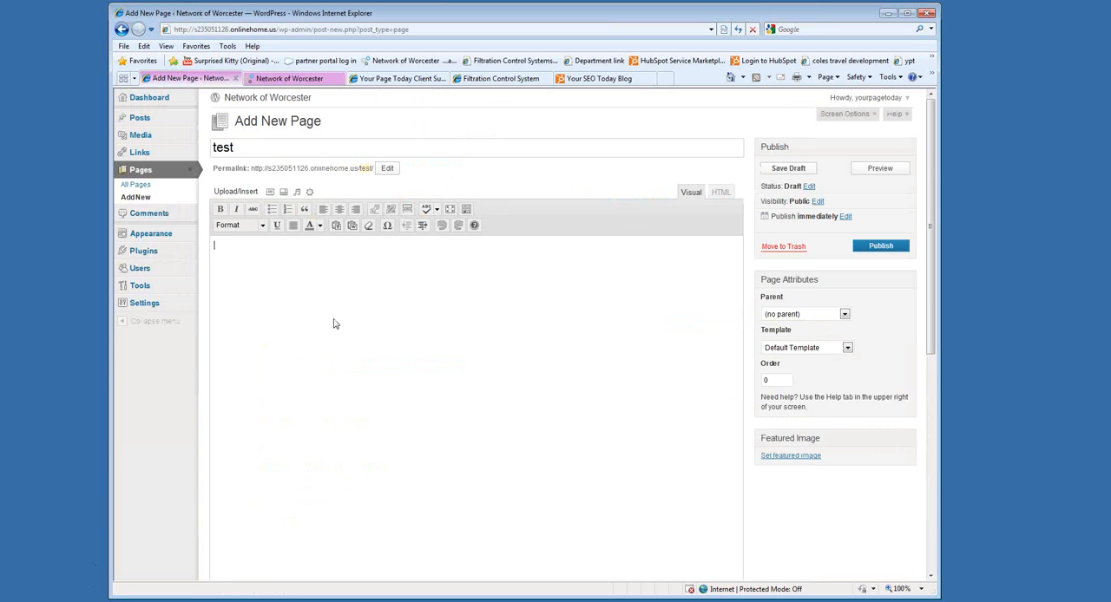
Write "Title of the page goes here" in the page body and format it as Heading 1.
text(Title of the page goes here)
drag(338, 250, 215, 244)
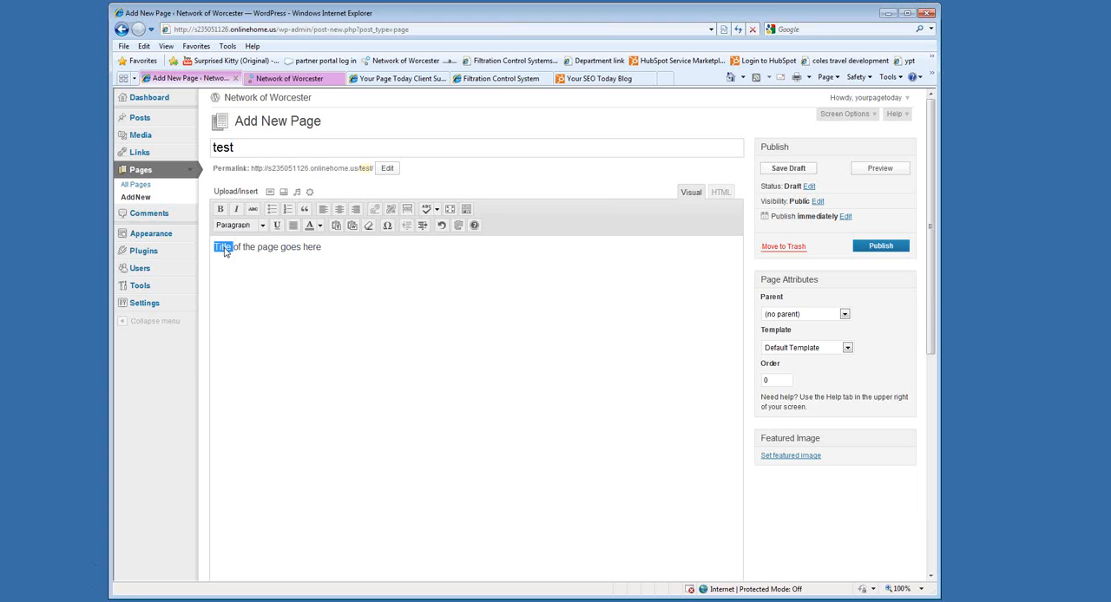
click(262, 226)
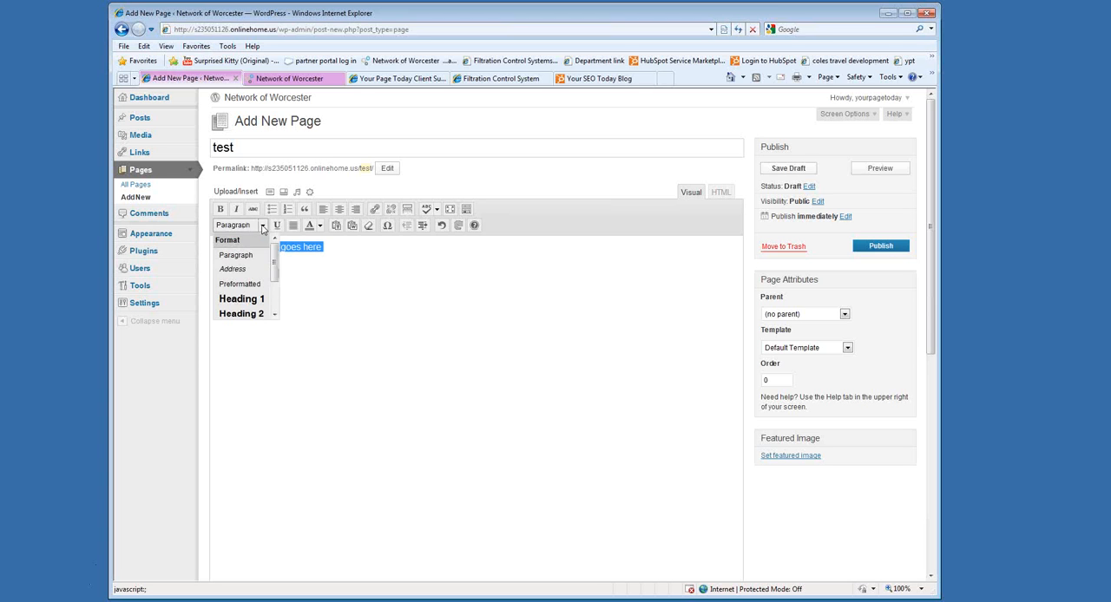
click(242, 299)
Add the paragraph "your main content goes here" below the heading and check the live site's navigation.
click(420, 257)
key(Return)
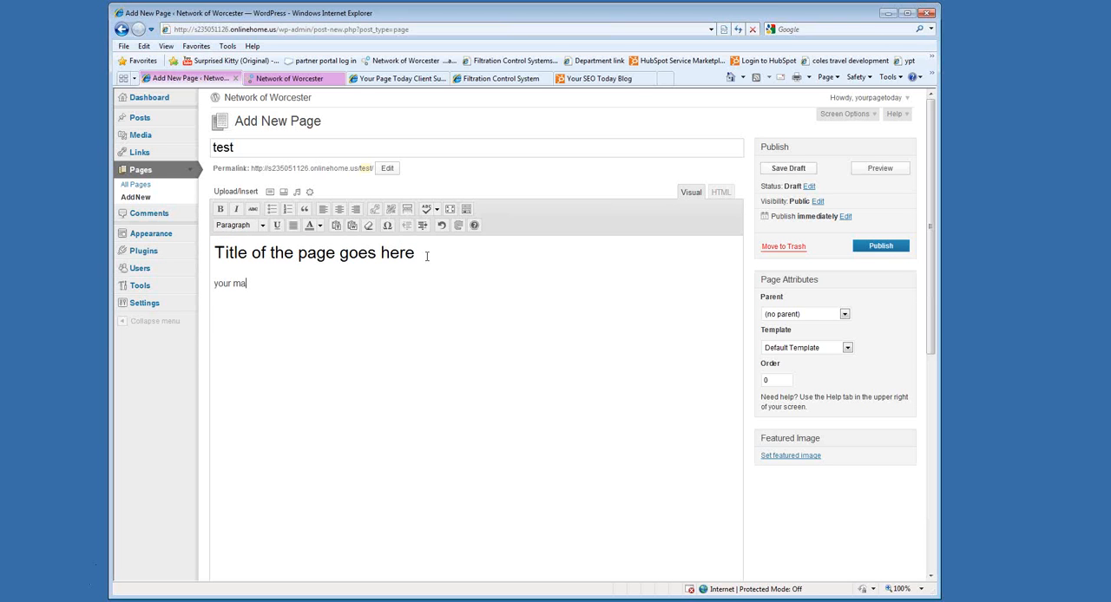
text(your main content goes here)
click(256, 283)
click(299, 80)
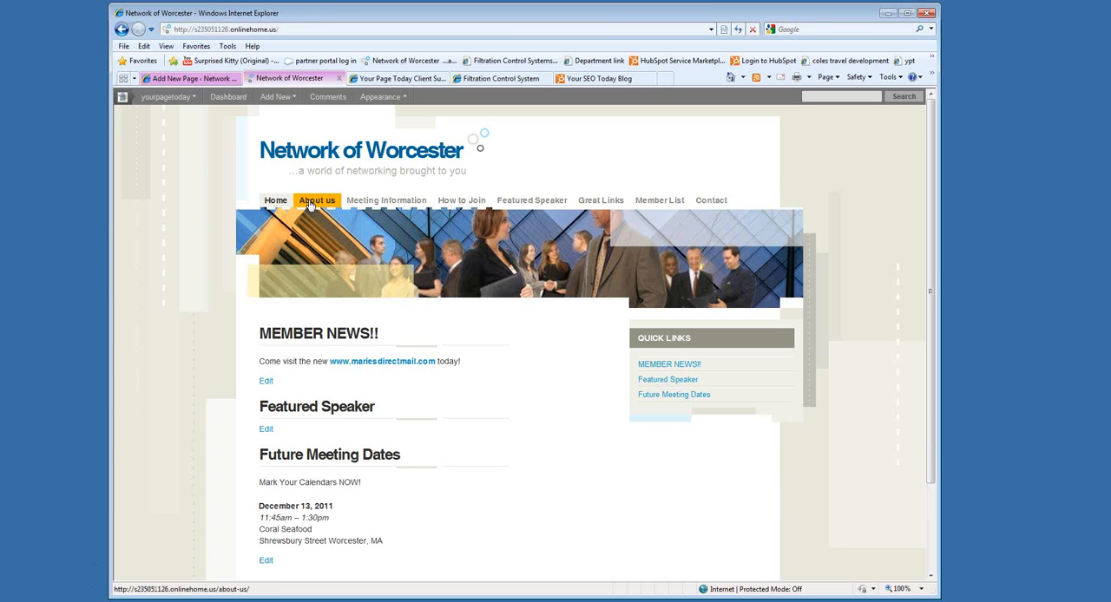
click(197, 79)
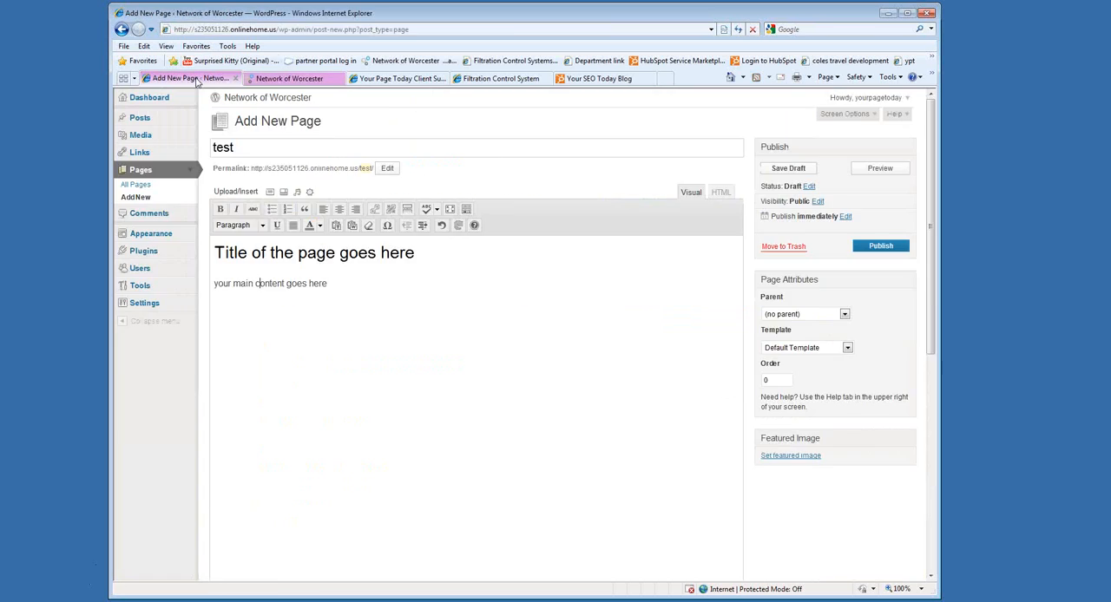
Set the test page's parent to About us, look at the live Meeting Information page, and publish the test page.
click(794, 315)
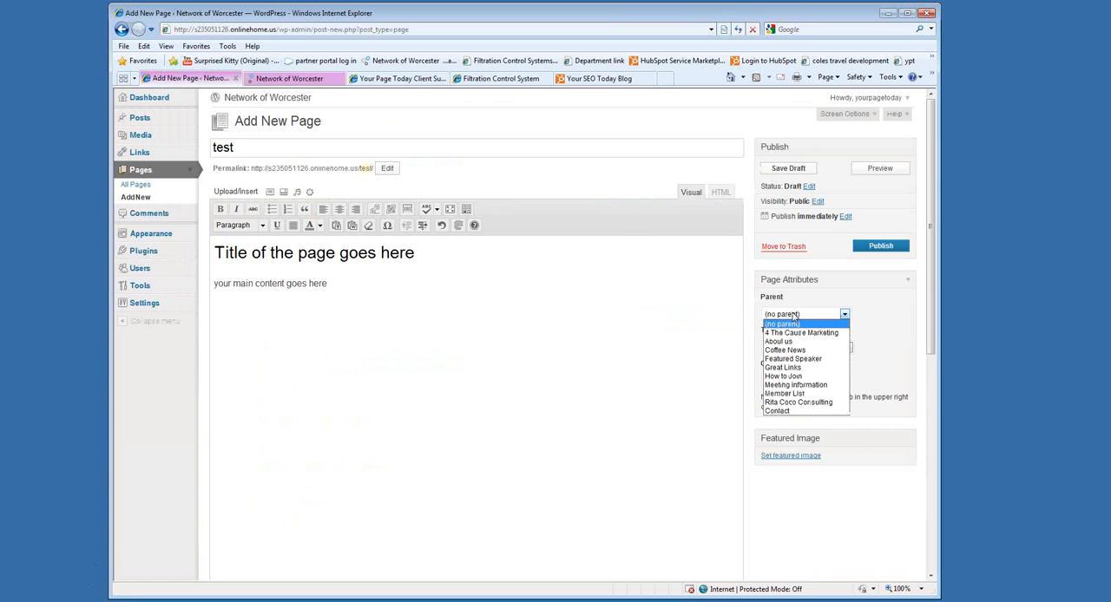
click(784, 343)
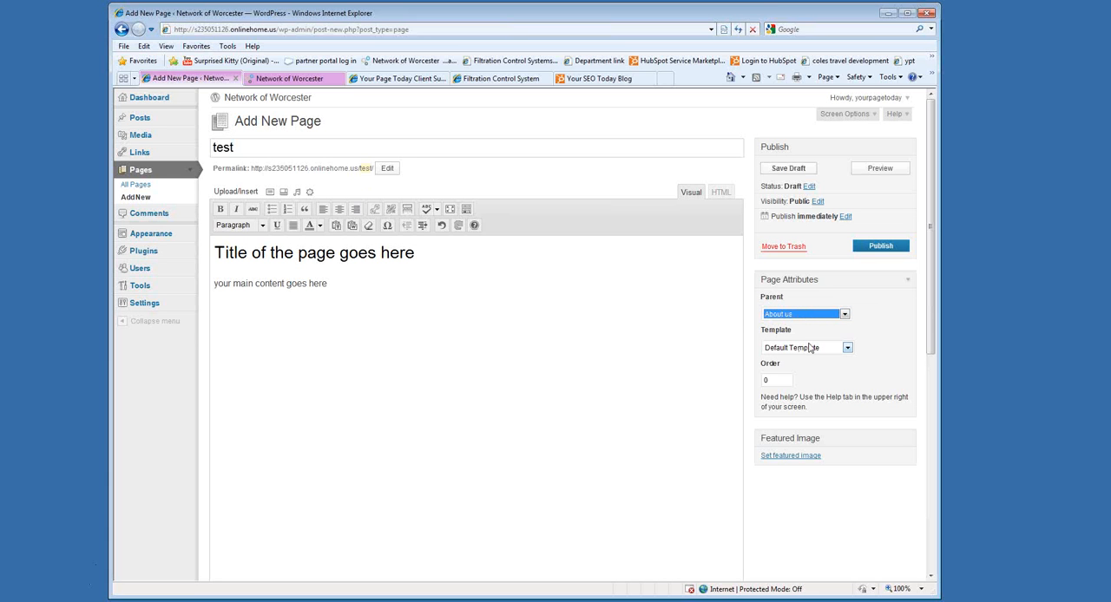
click(286, 78)
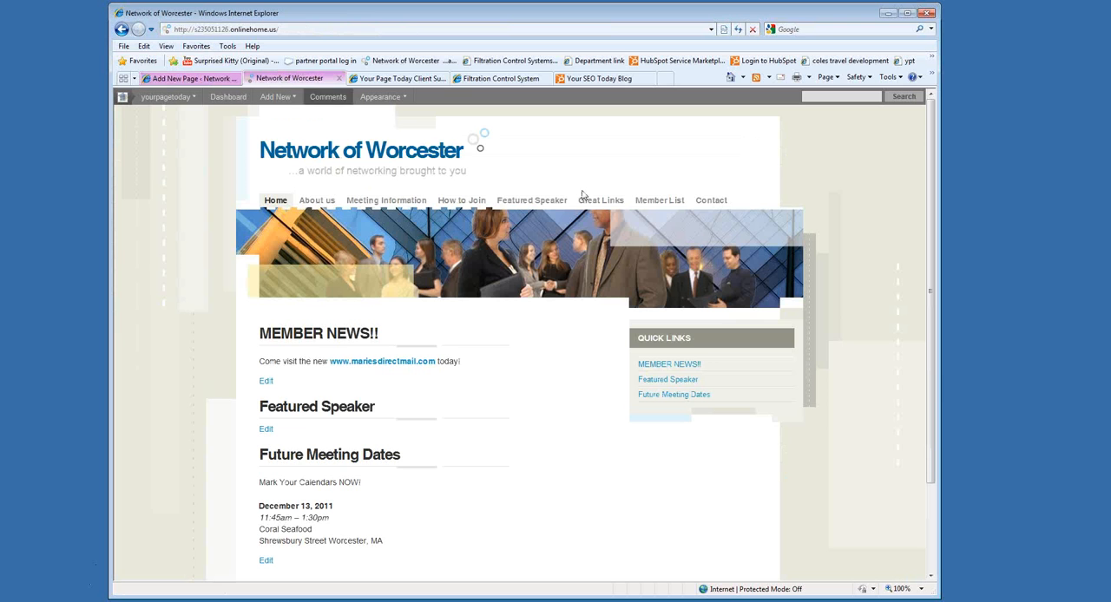
click(387, 205)
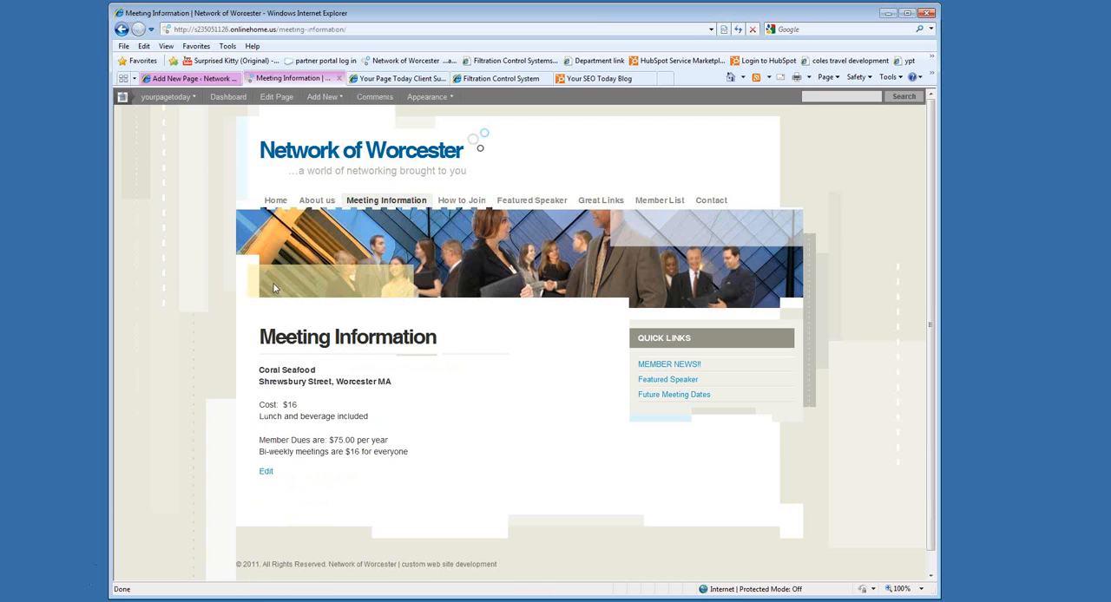
click(206, 78)
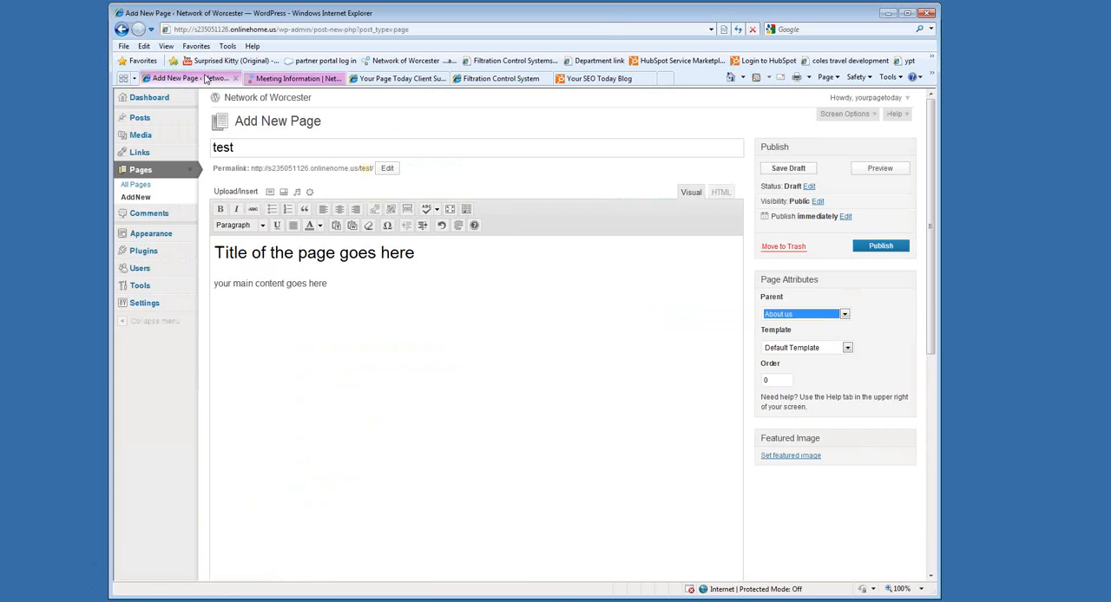
click(887, 246)
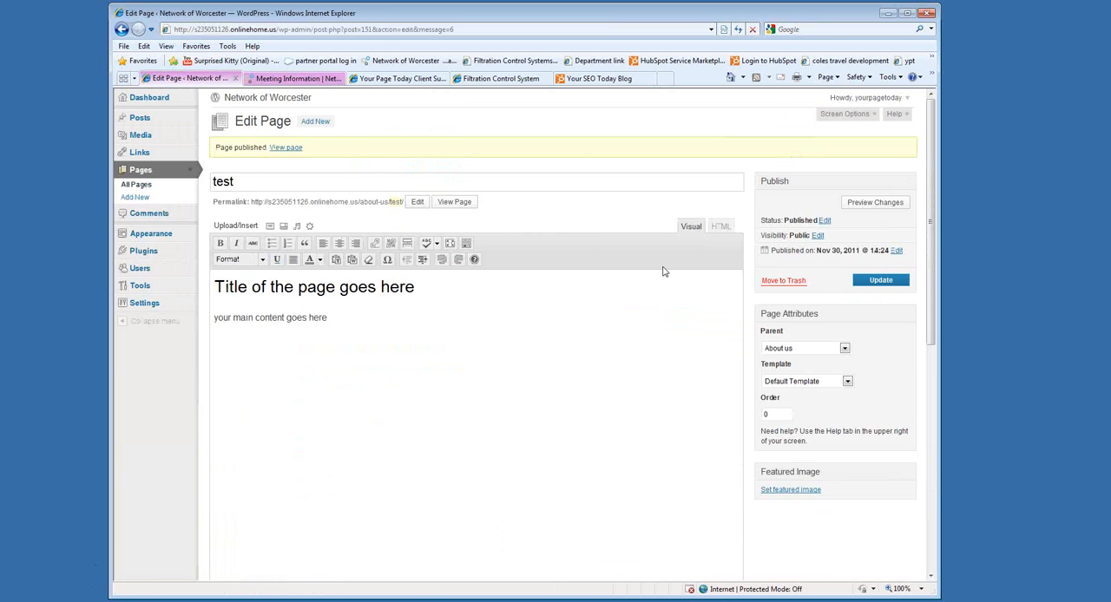
Reload the live site and open its About us page to check the navigation for the test page.
click(287, 78)
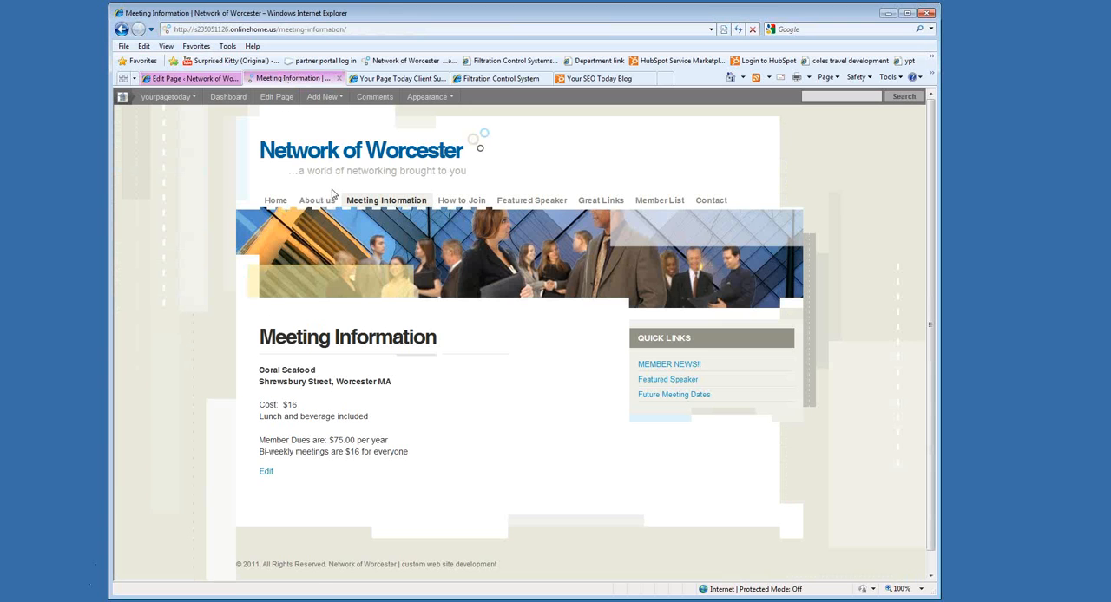
click(736, 29)
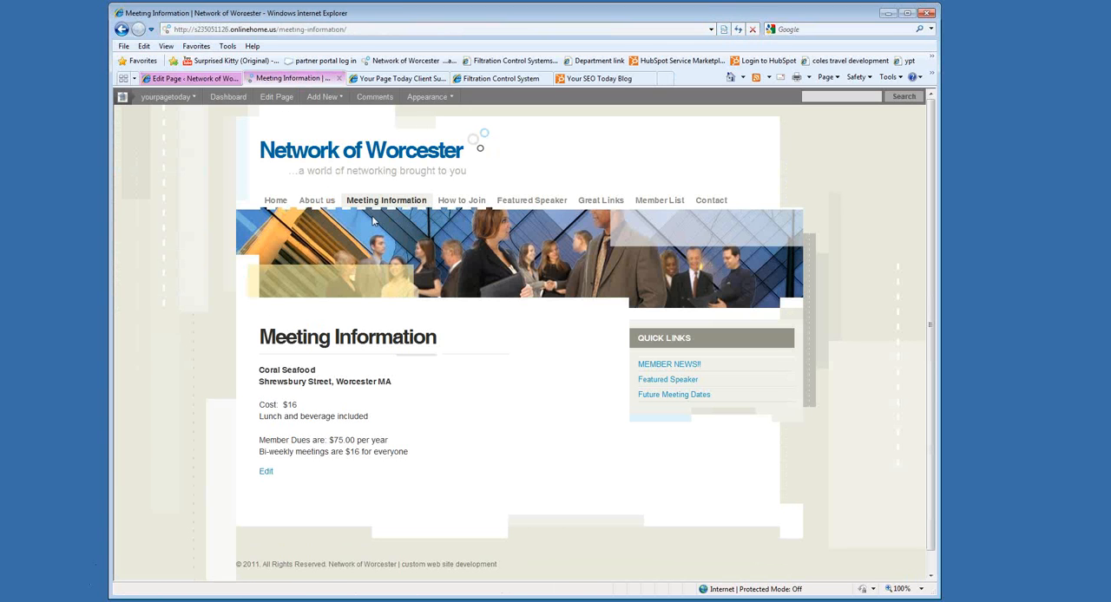
click(319, 201)
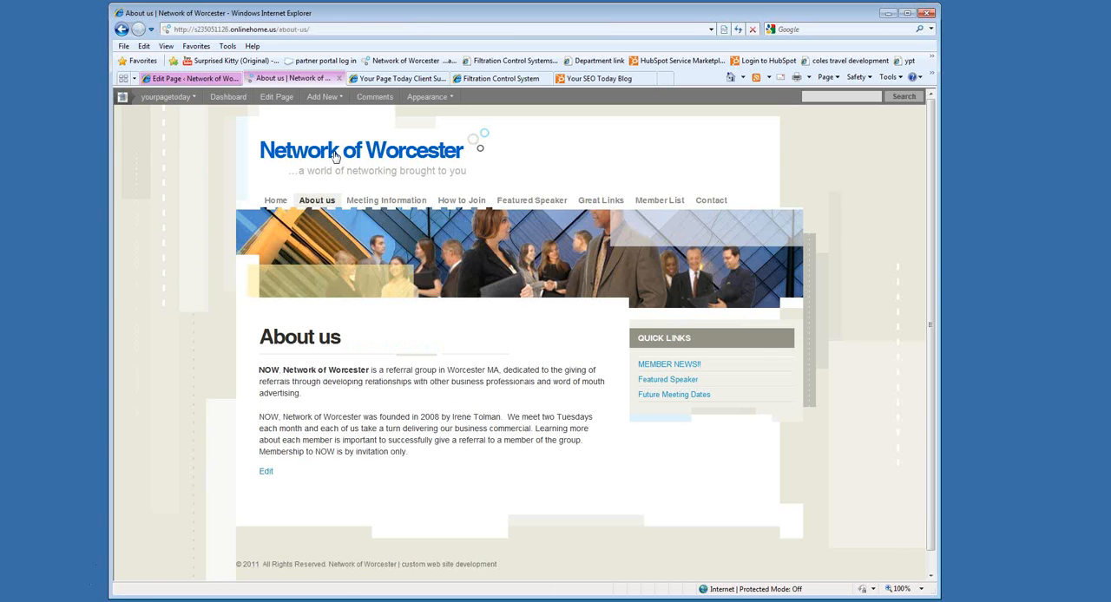
Open the site's menu settings and add the test page to main Menu.
click(211, 83)
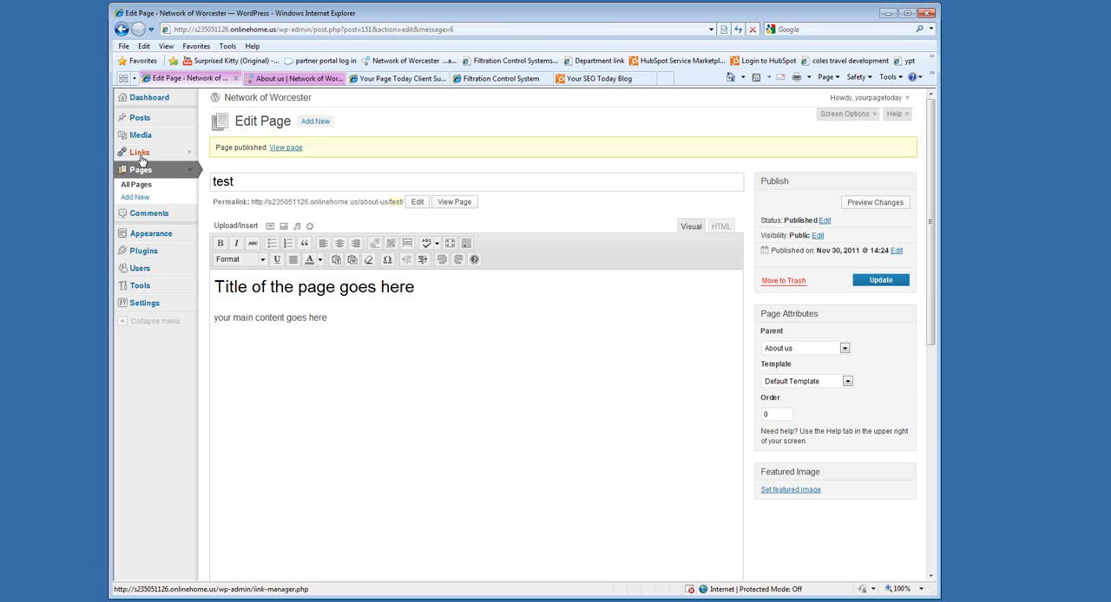
click(151, 236)
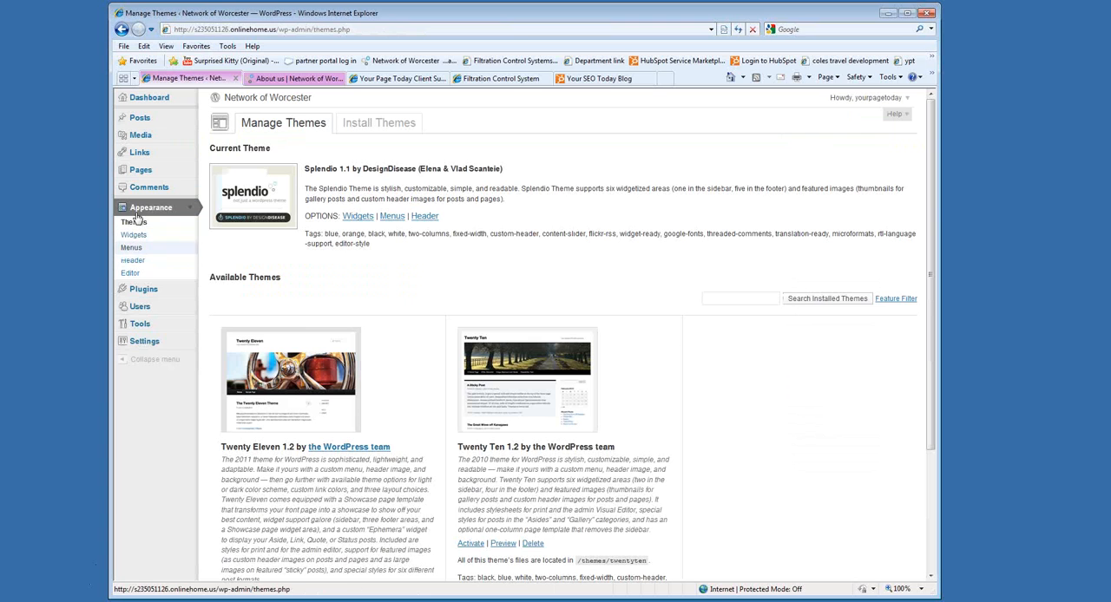
click(131, 249)
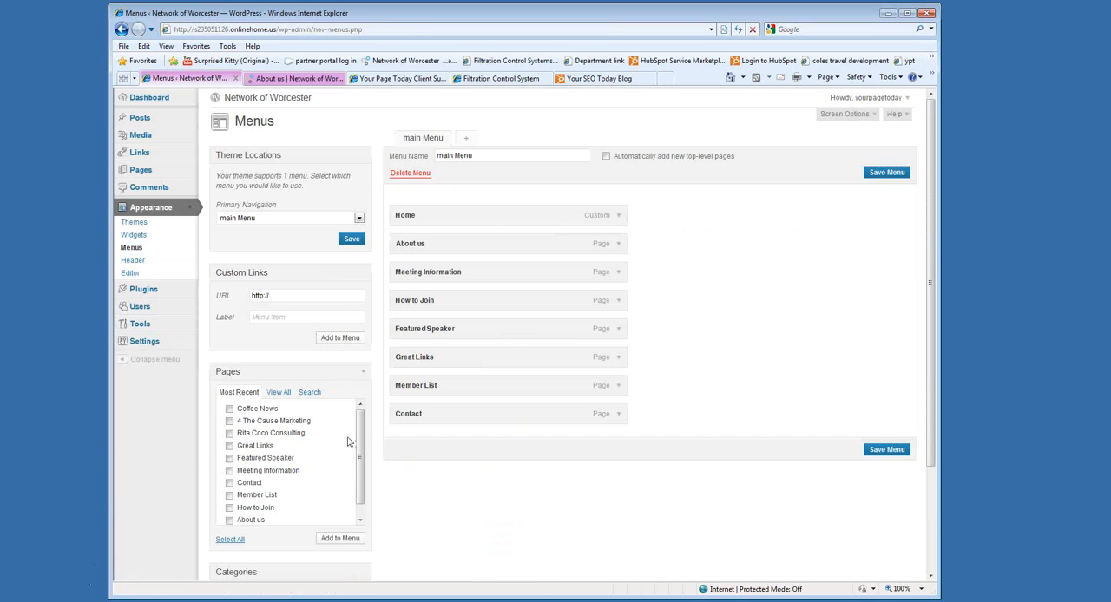
scroll(364, 442, down, 2)
click(241, 519)
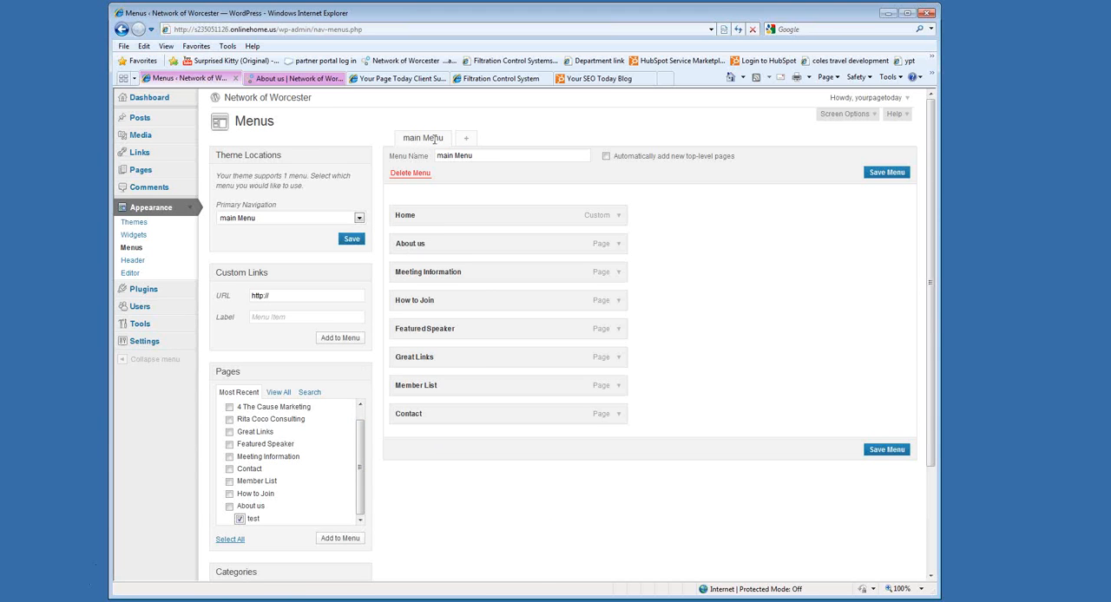
click(297, 83)
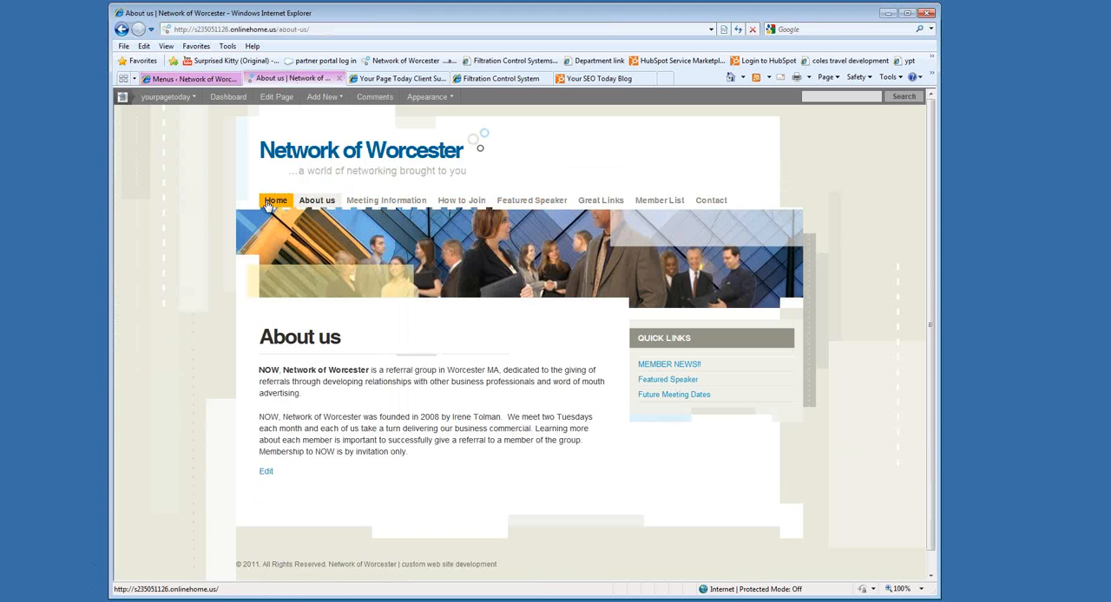
click(191, 78)
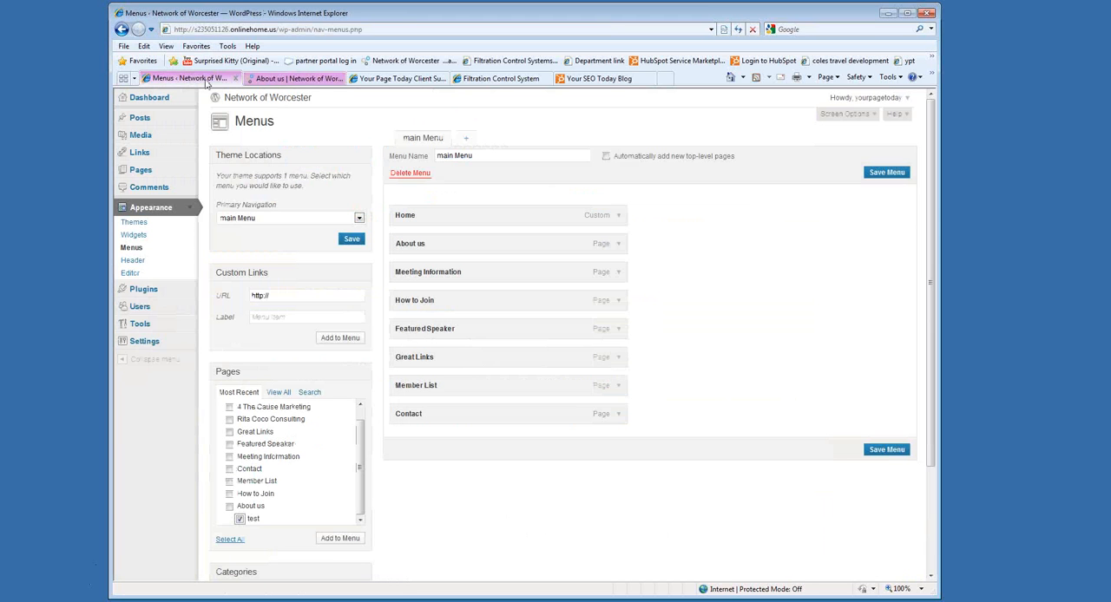
click(240, 519)
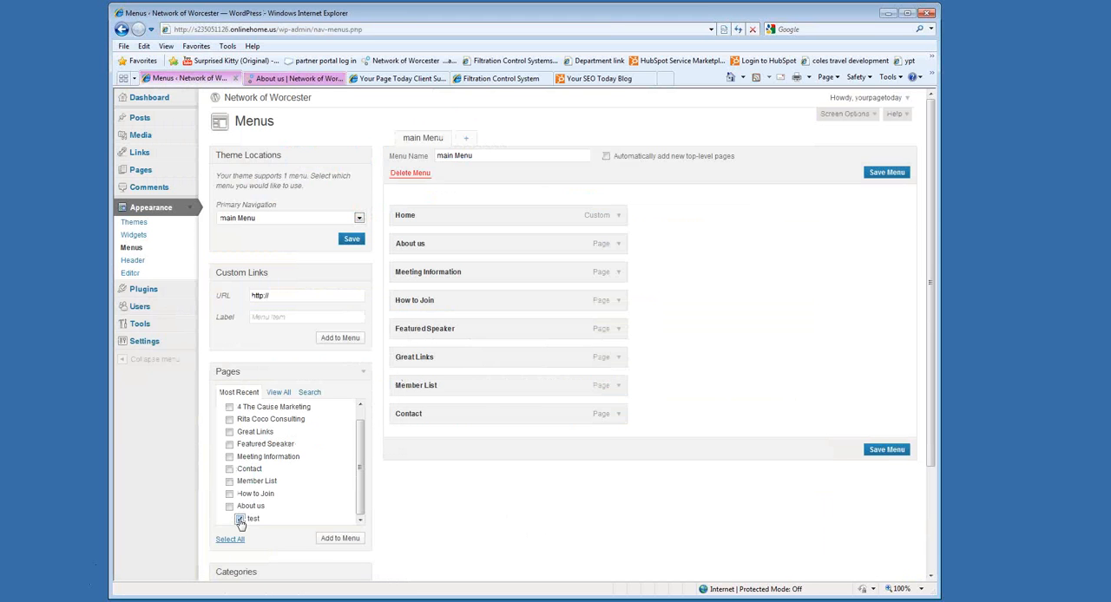
click(334, 540)
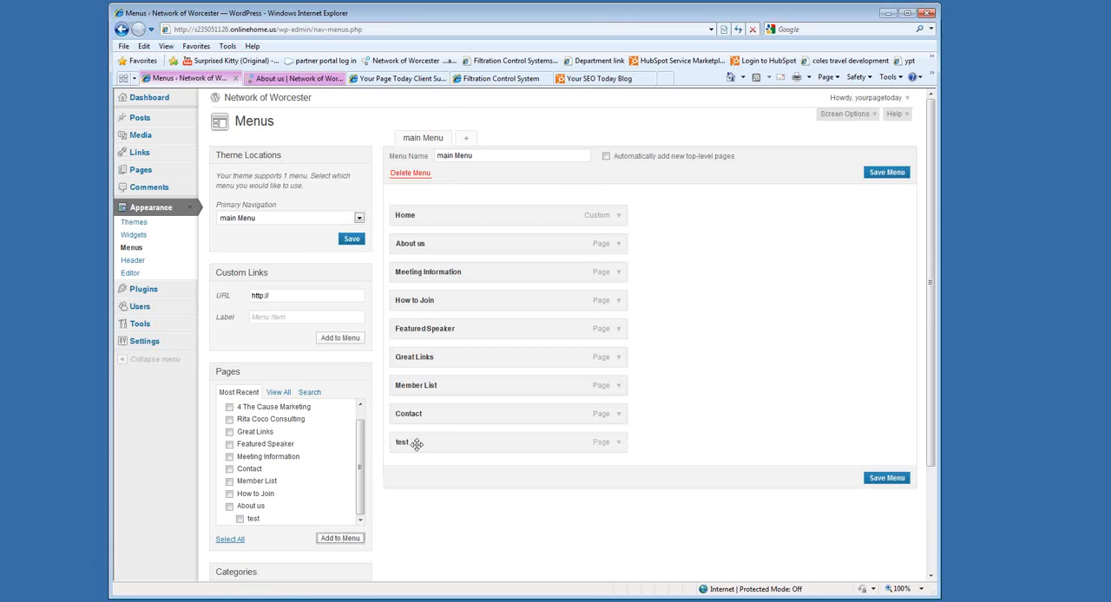
Nest the test item directly under About us in main Menu and save the menu.
drag(417, 444, 436, 255)
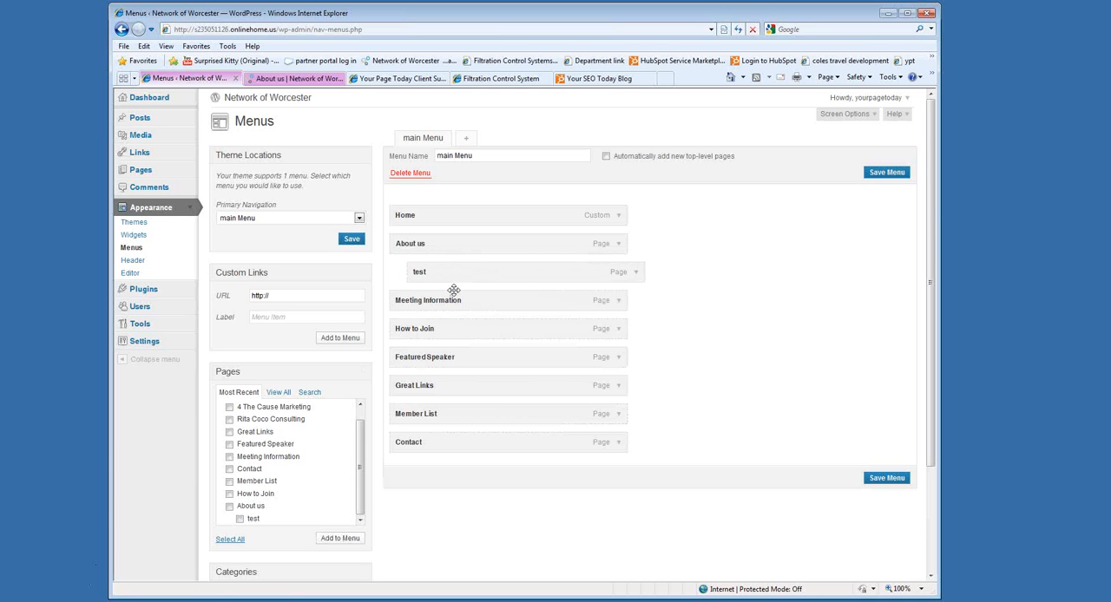
mouse_move(464, 273)
mouse_down()
mouse_move(439, 275)
mouse_move(455, 272)
mouse_up()
click(870, 480)
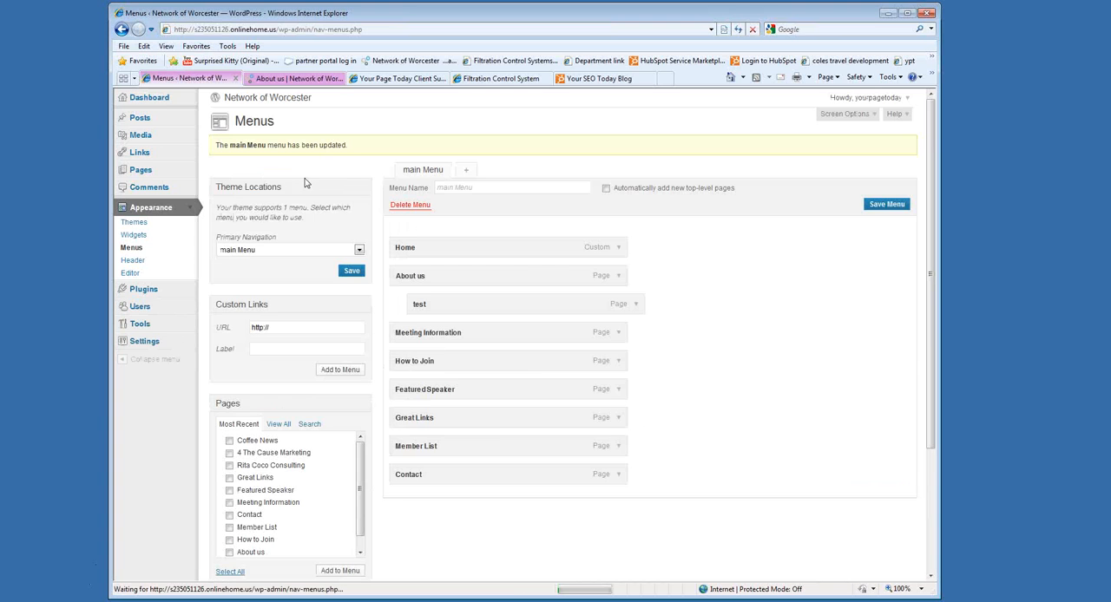
Reload the live site and open the test page from the About us submenu.
click(307, 78)
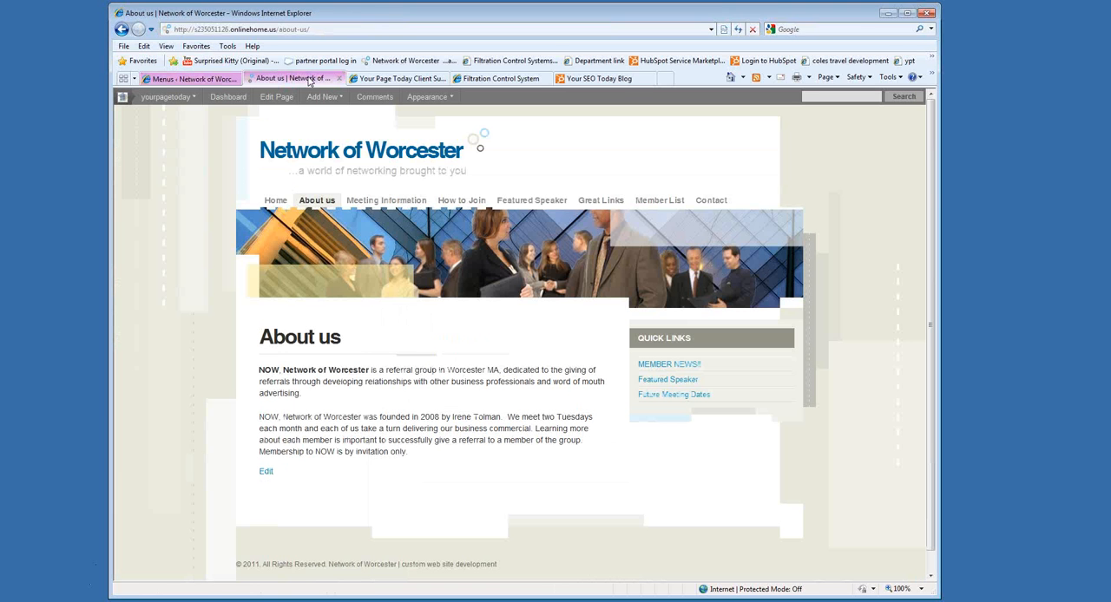
click(738, 30)
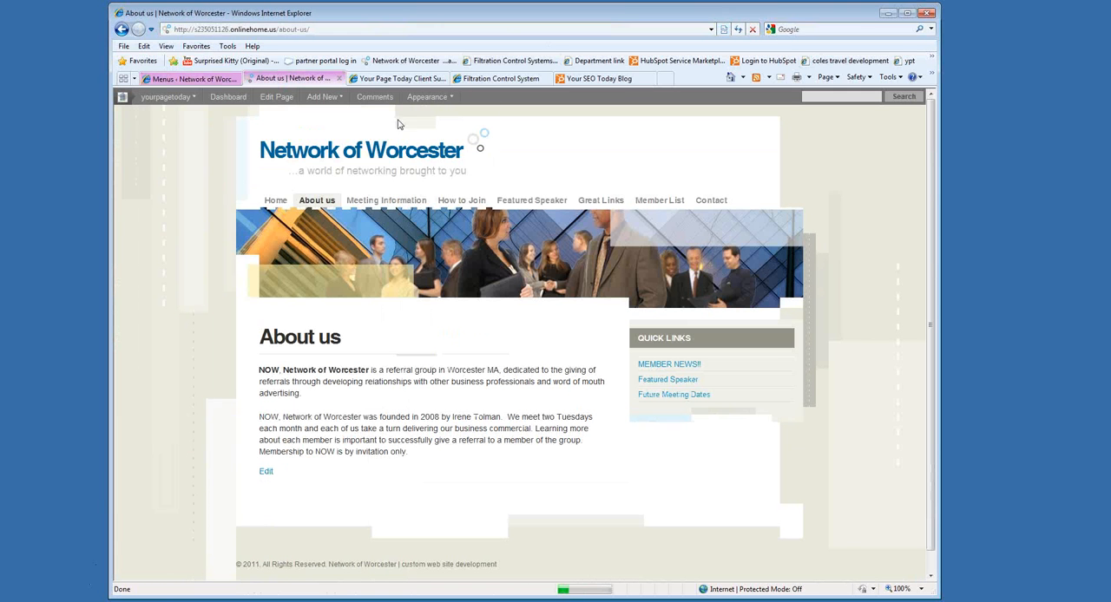
mouse_move(317, 203)
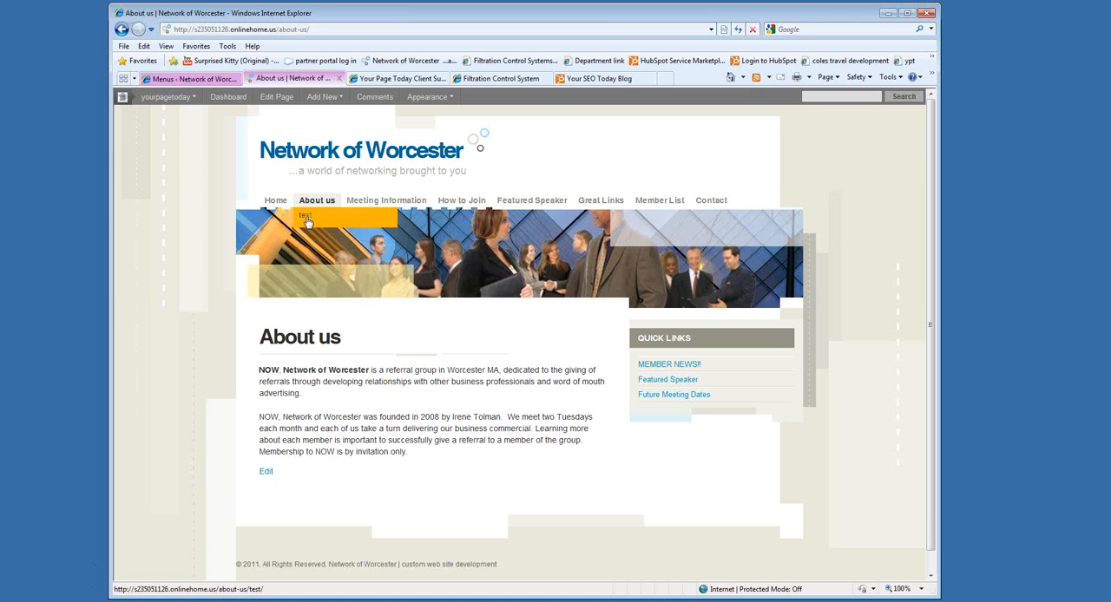
click(307, 218)
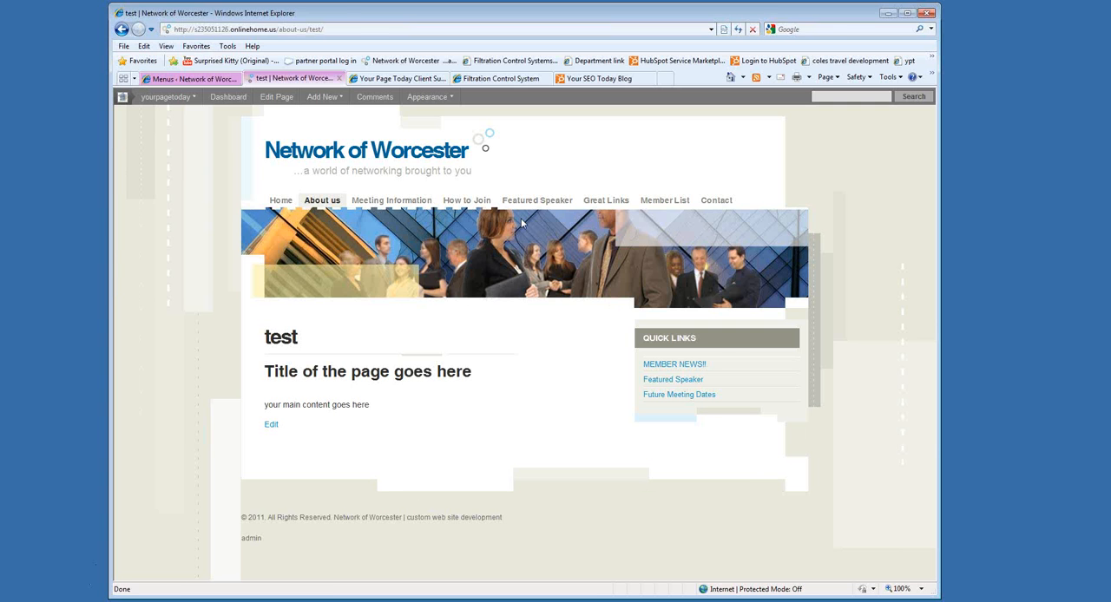
Remove the test item from main Menu, save the menu, and reload the live site to check its navigation.
click(169, 79)
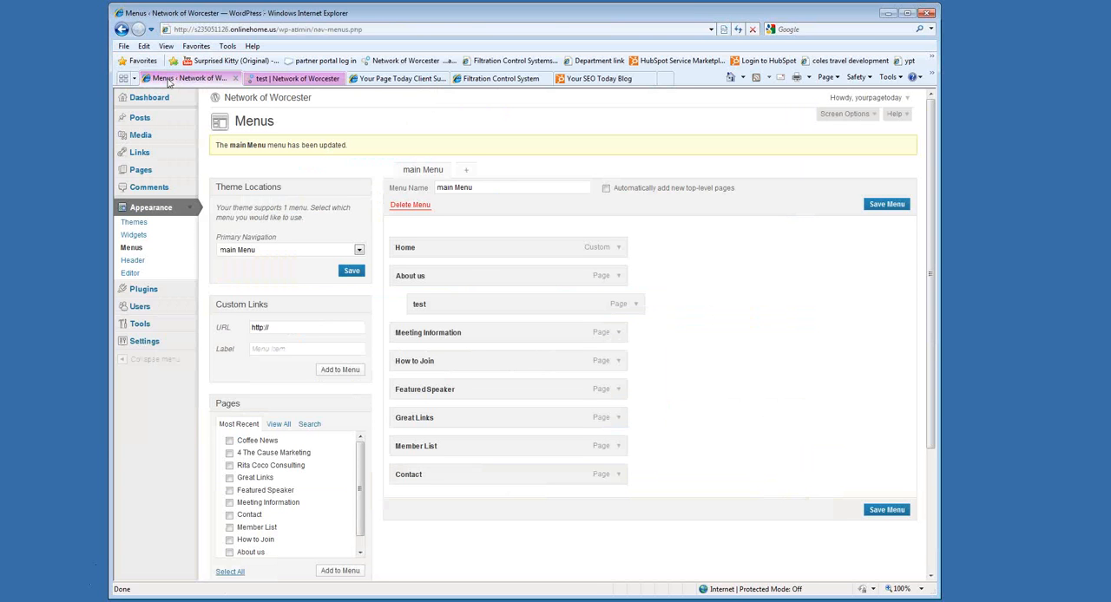
click(636, 306)
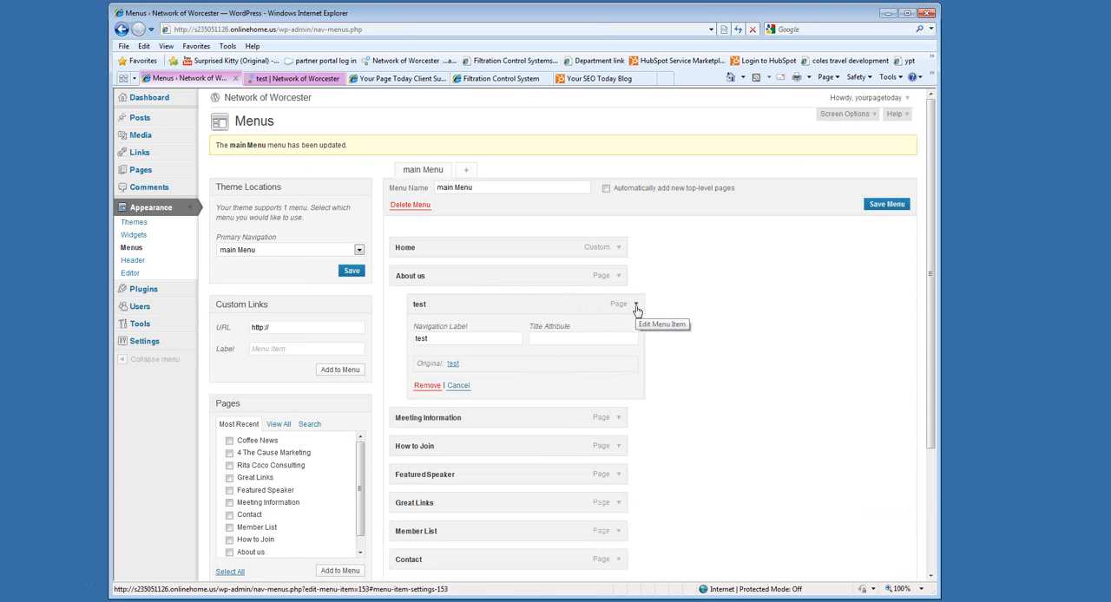
click(427, 385)
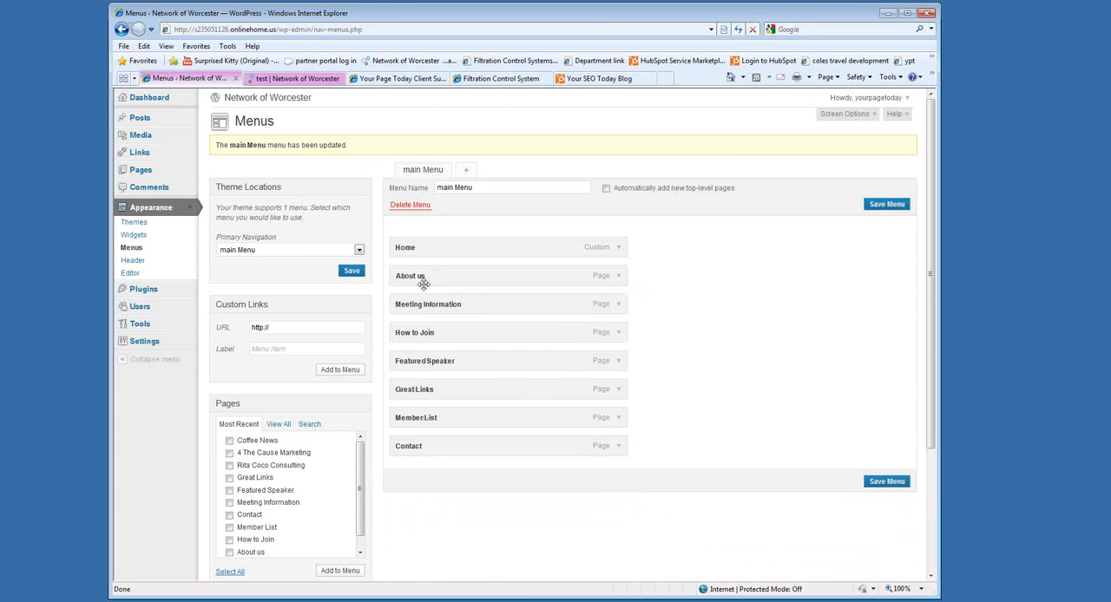
click(887, 482)
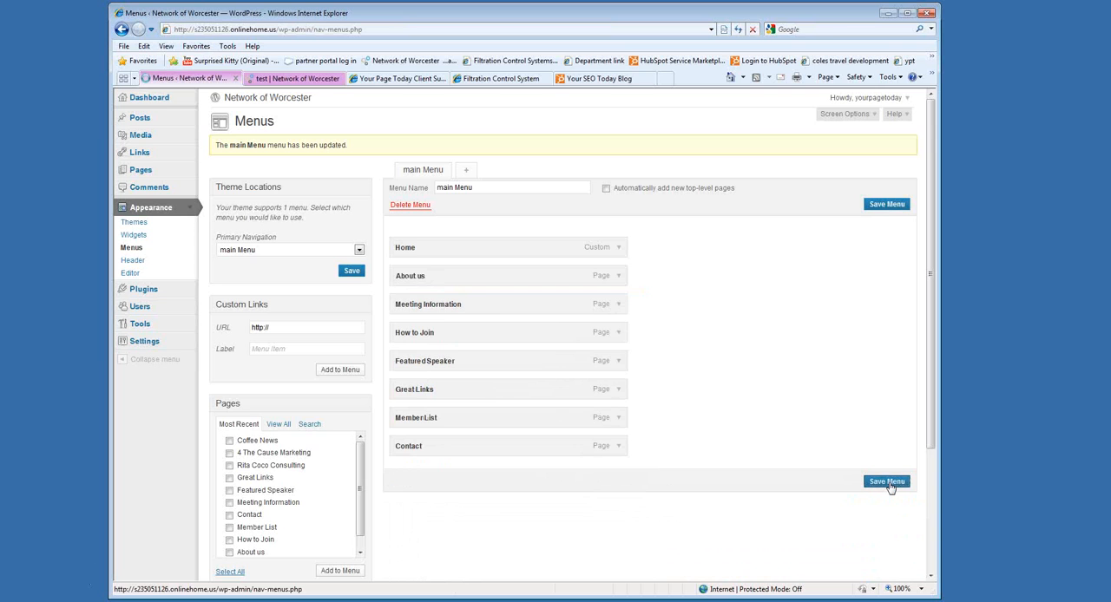
click(309, 80)
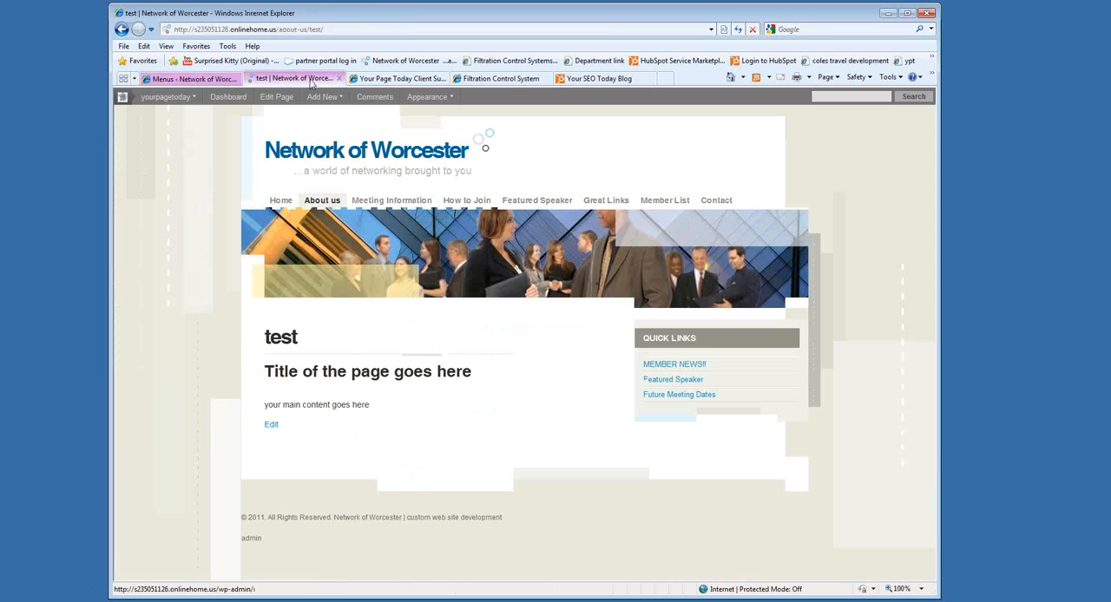
click(740, 30)
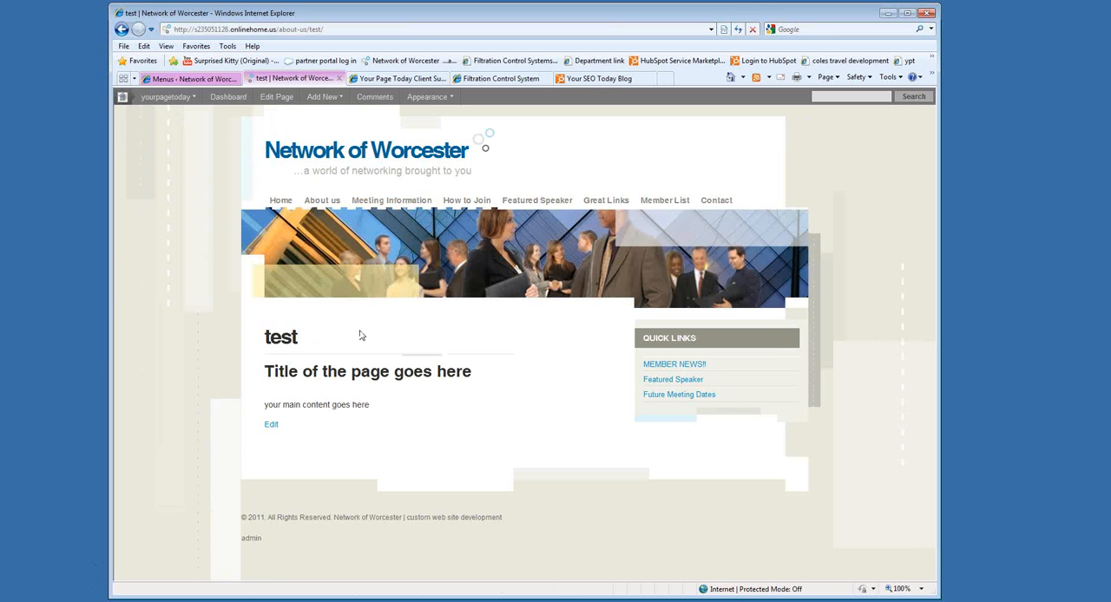
Move the test page to the Trash from the list of all pages.
click(219, 78)
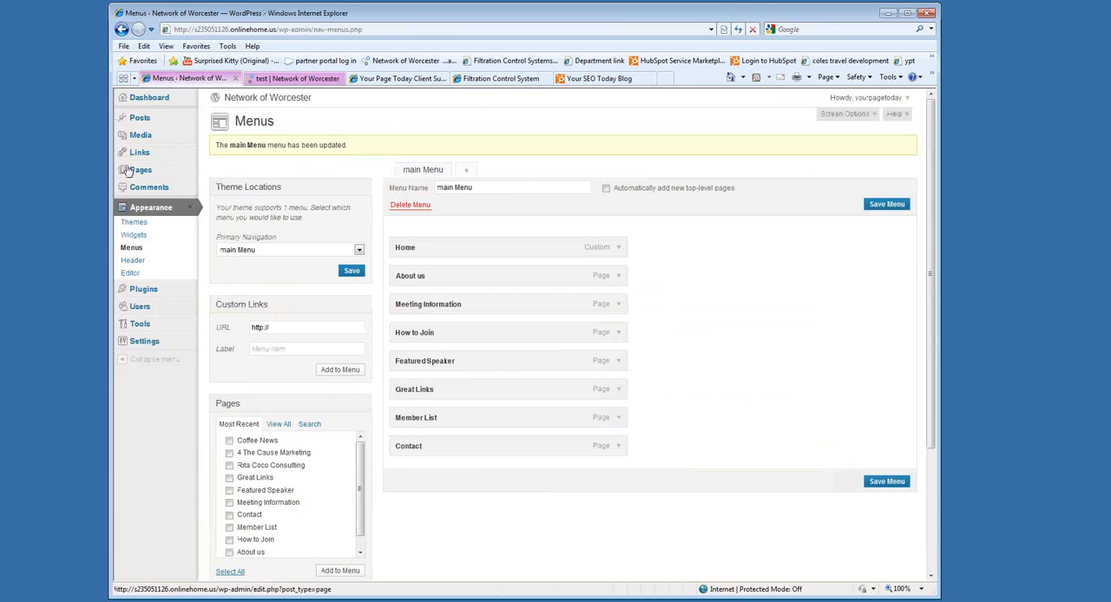
click(144, 172)
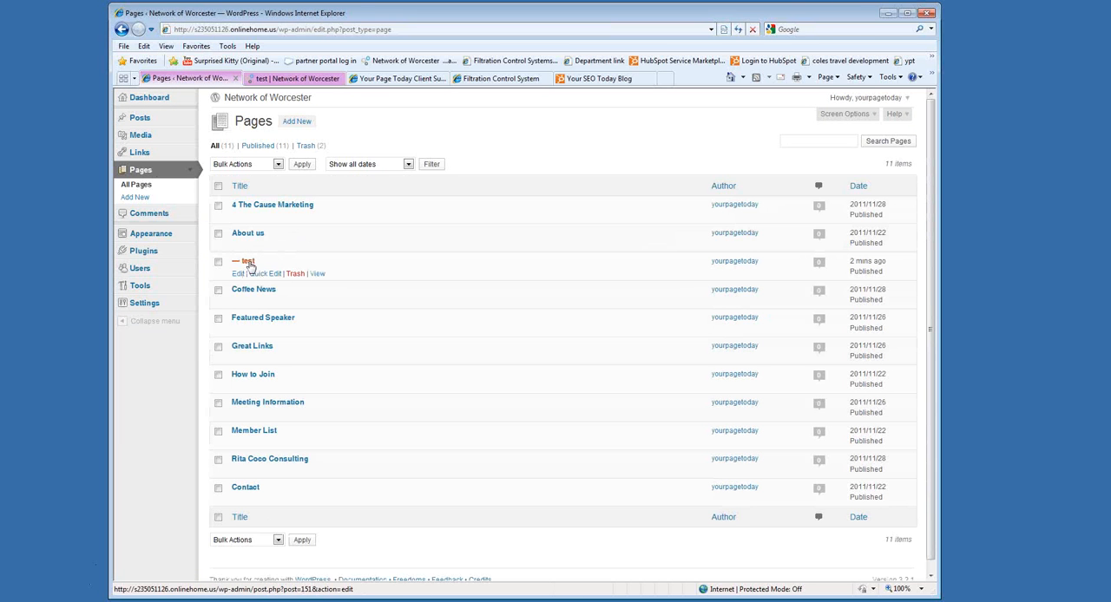
click(295, 275)
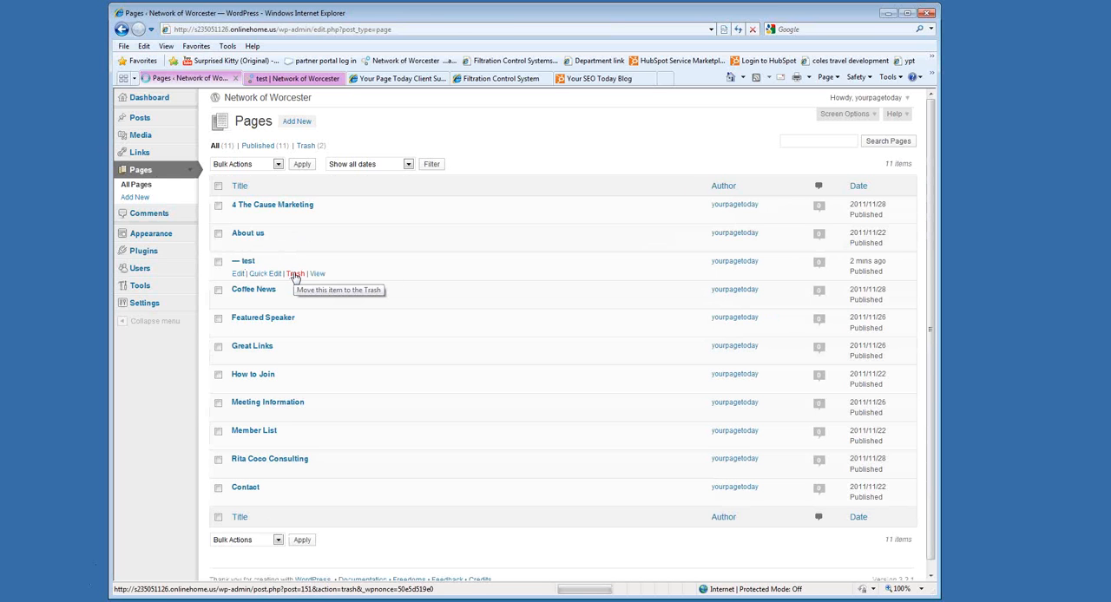
View the live site's homepage and return to the pages list.
click(297, 80)
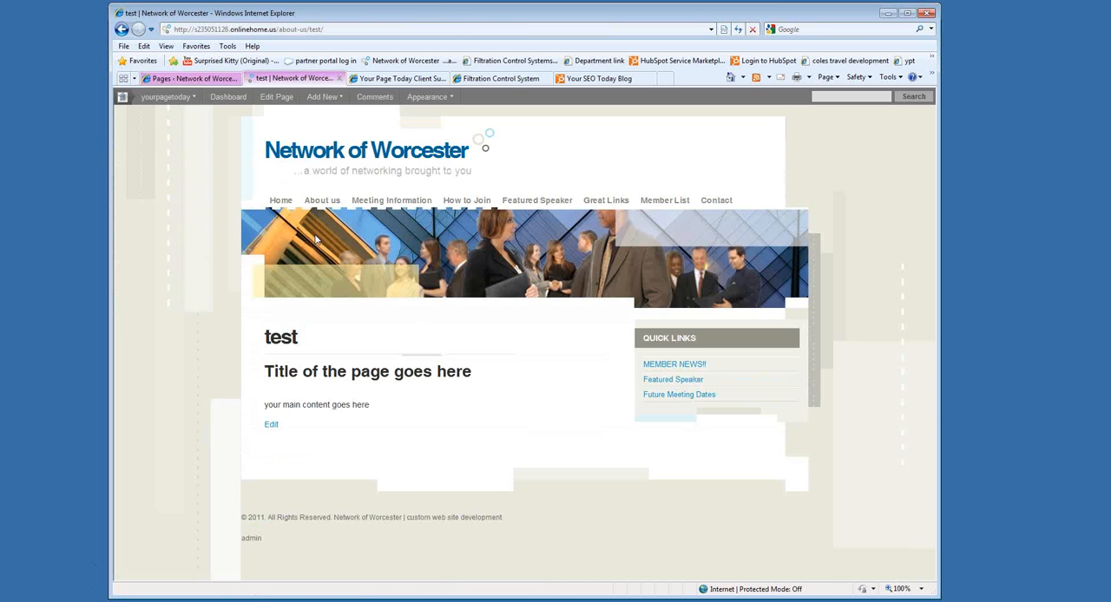
click(289, 208)
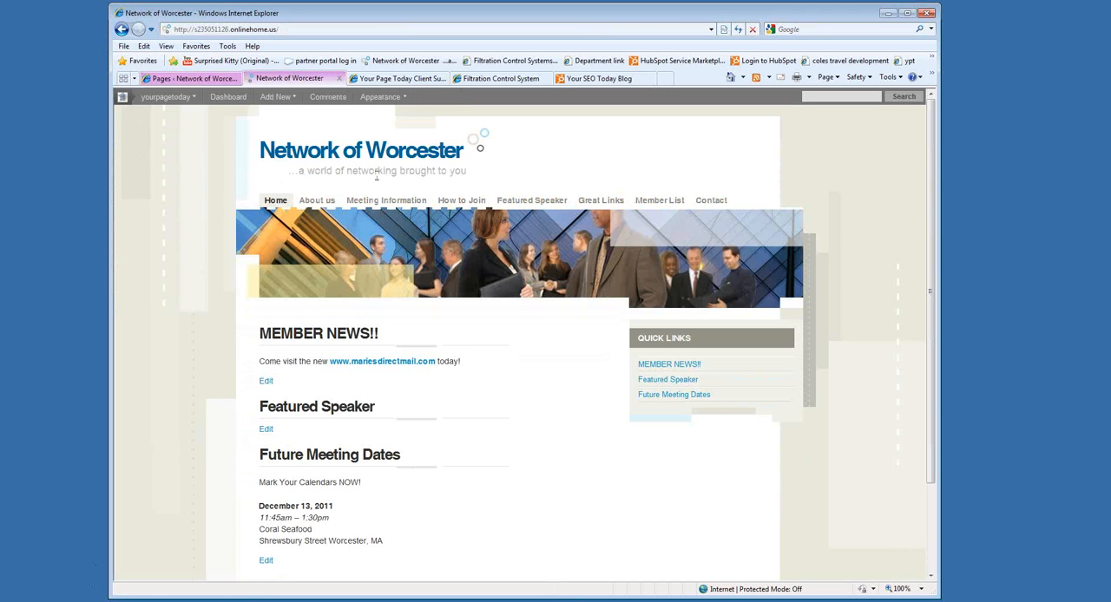
click(193, 78)
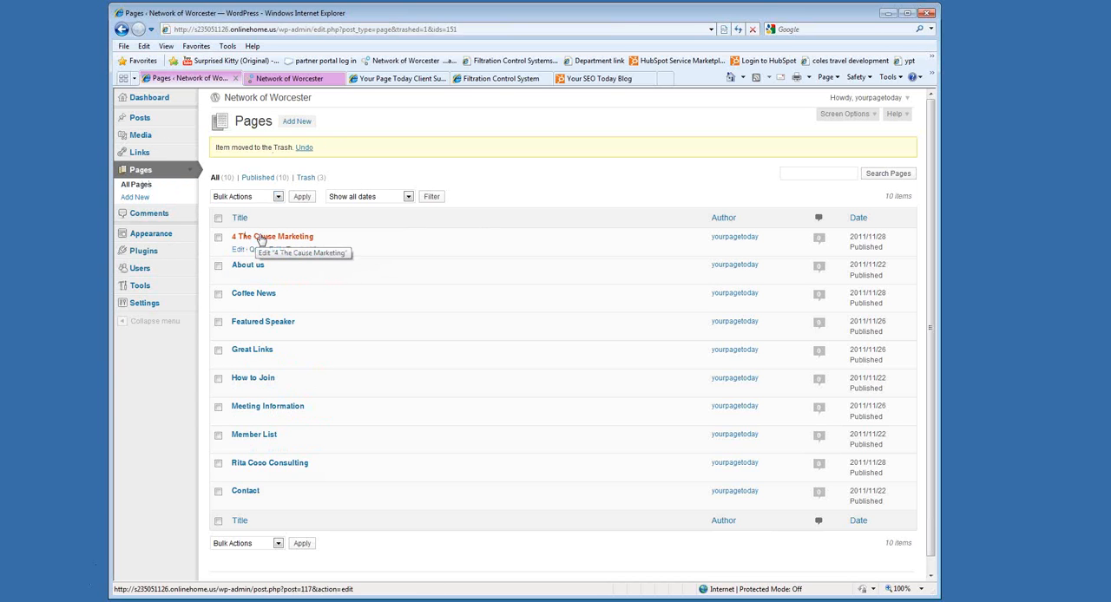
Open the Filtration Control System site's menu management and examine the items in its sidebar-menu and menu.
click(503, 79)
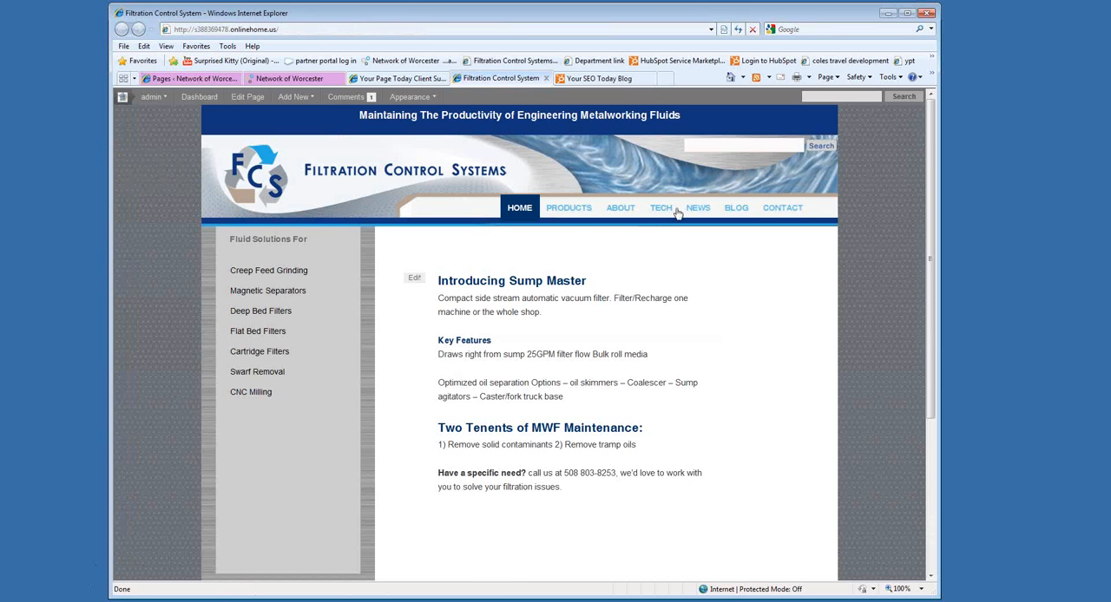
click(196, 97)
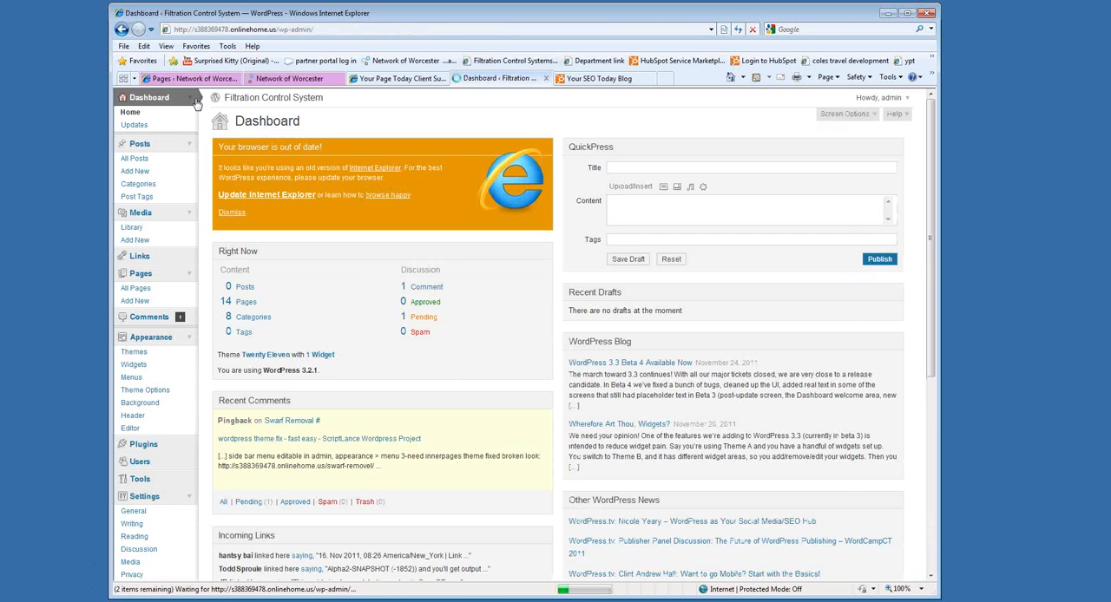
click(130, 379)
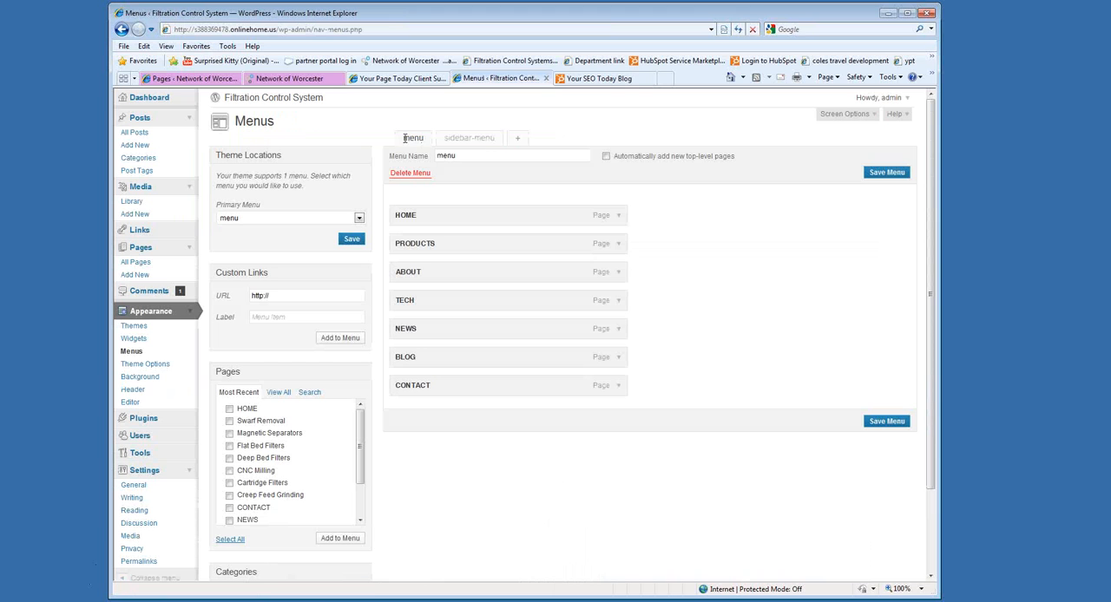
click(478, 142)
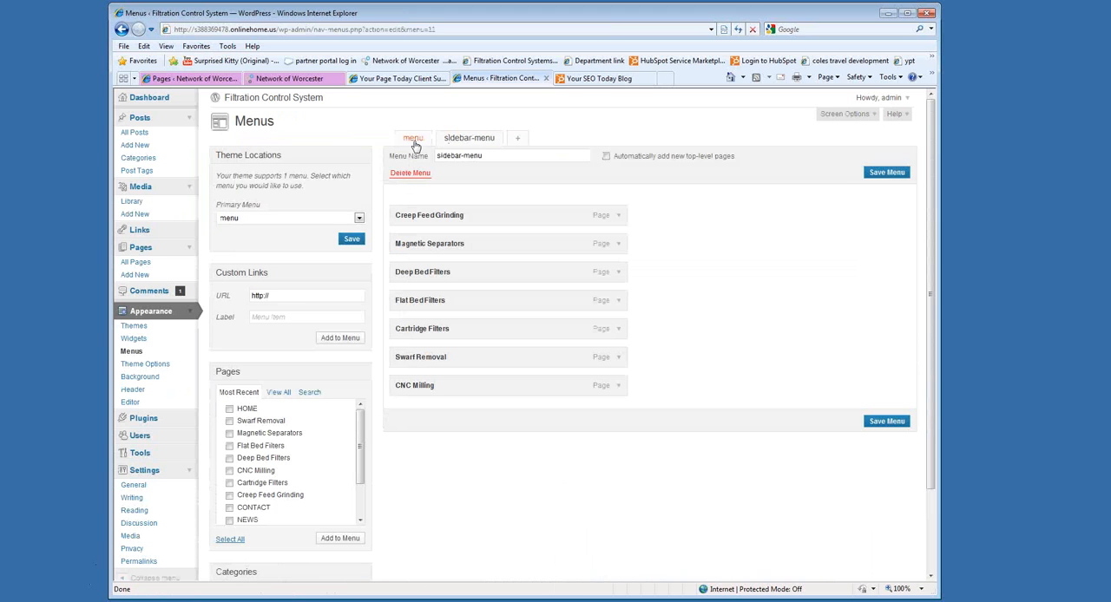
click(415, 141)
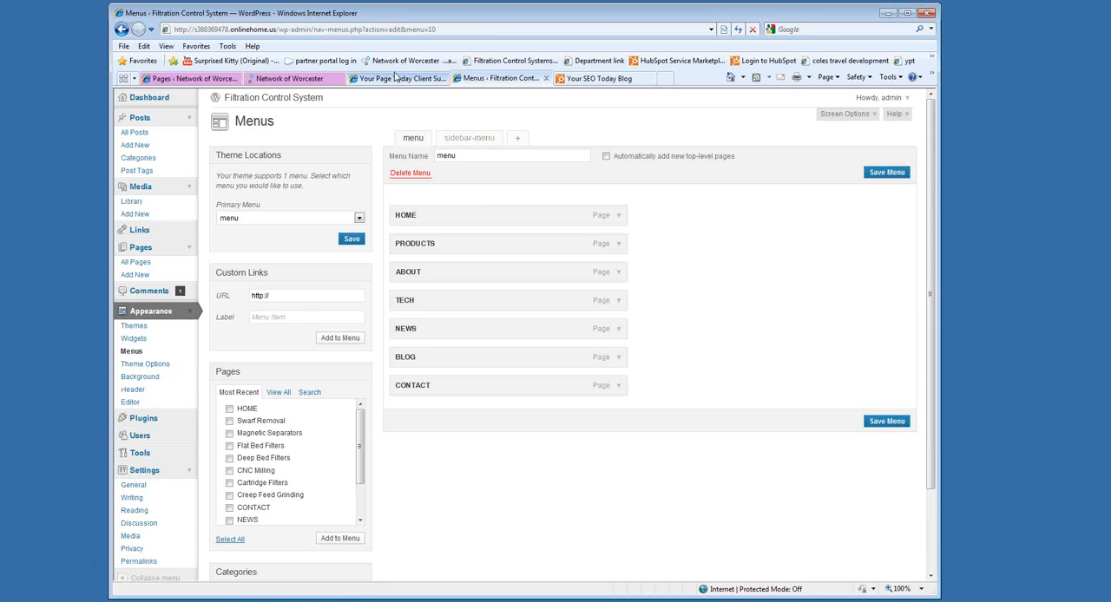
Replace the Your Page Today lessons page with the admin dashboard at coffeenewsma.com/wp-admin.
key(ctrl+Tab)
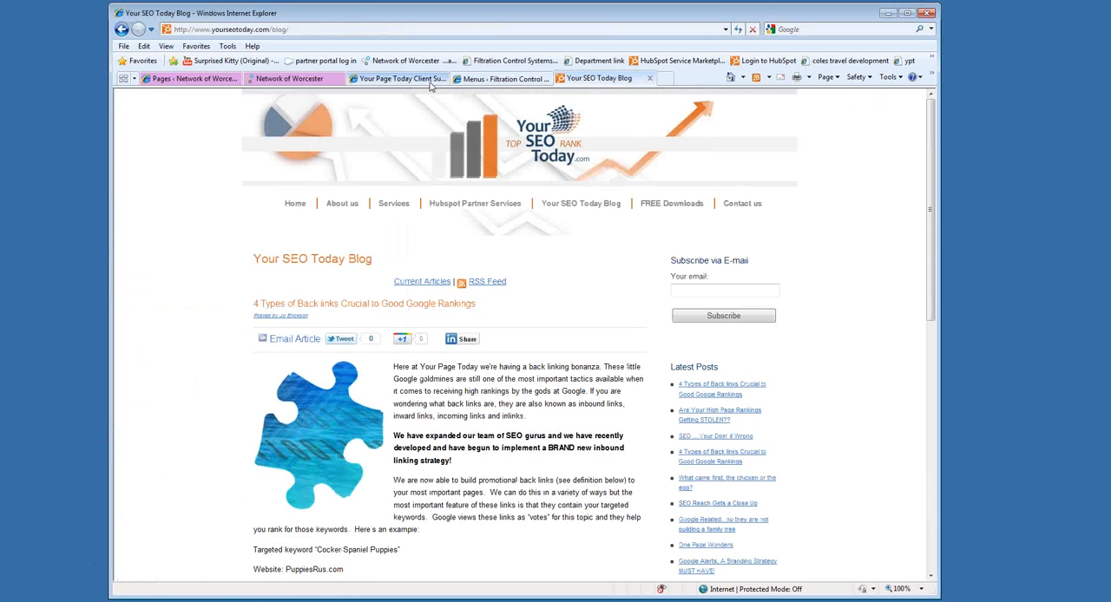
click(429, 79)
click(302, 29)
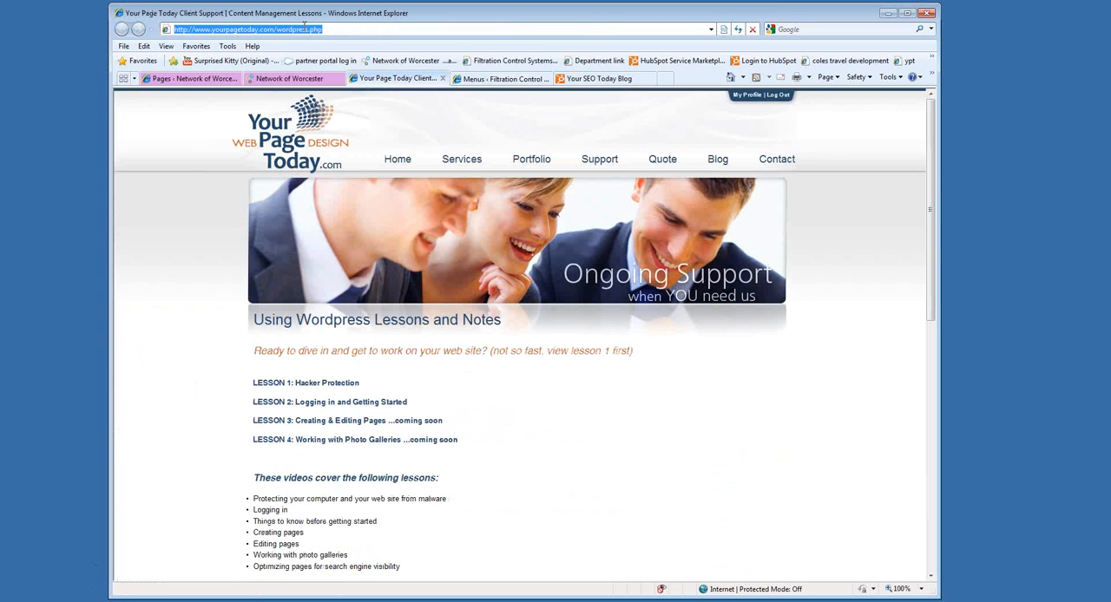
text(co)
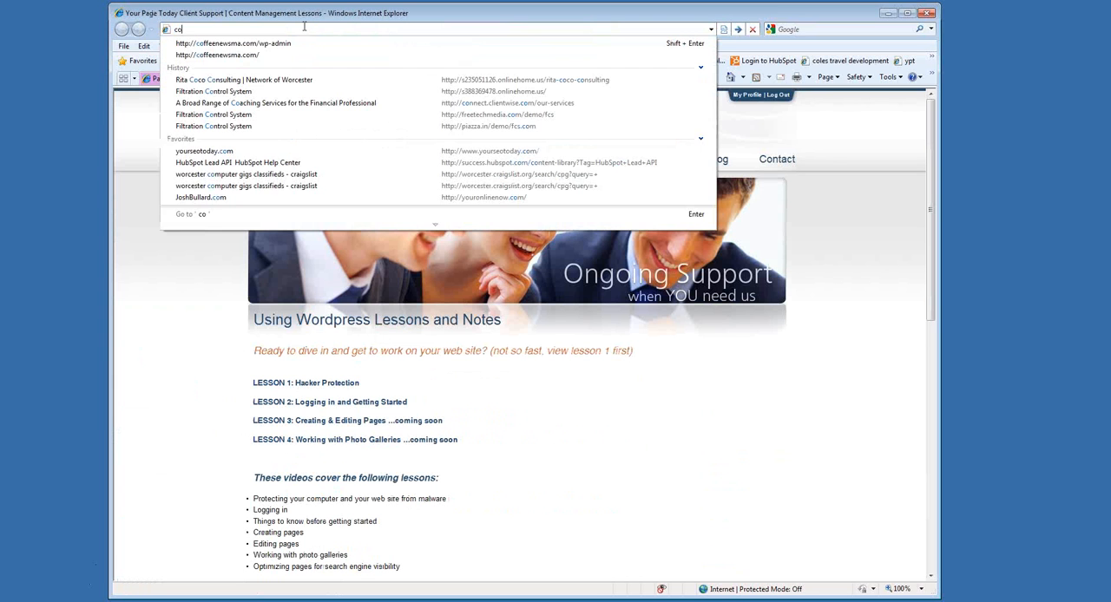
text(ffee)
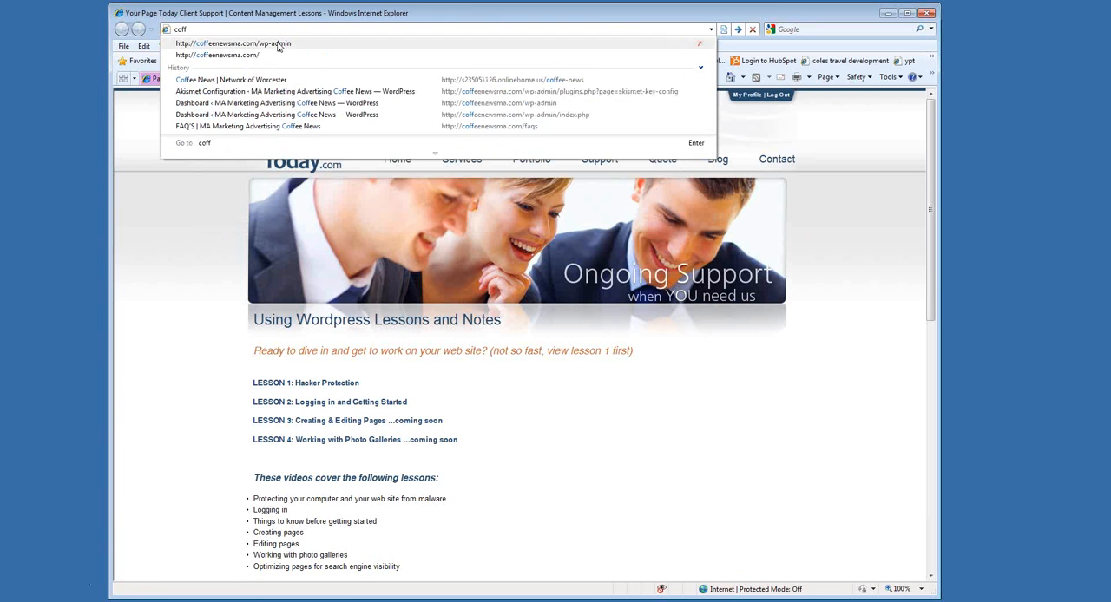
click(275, 44)
key(Return)
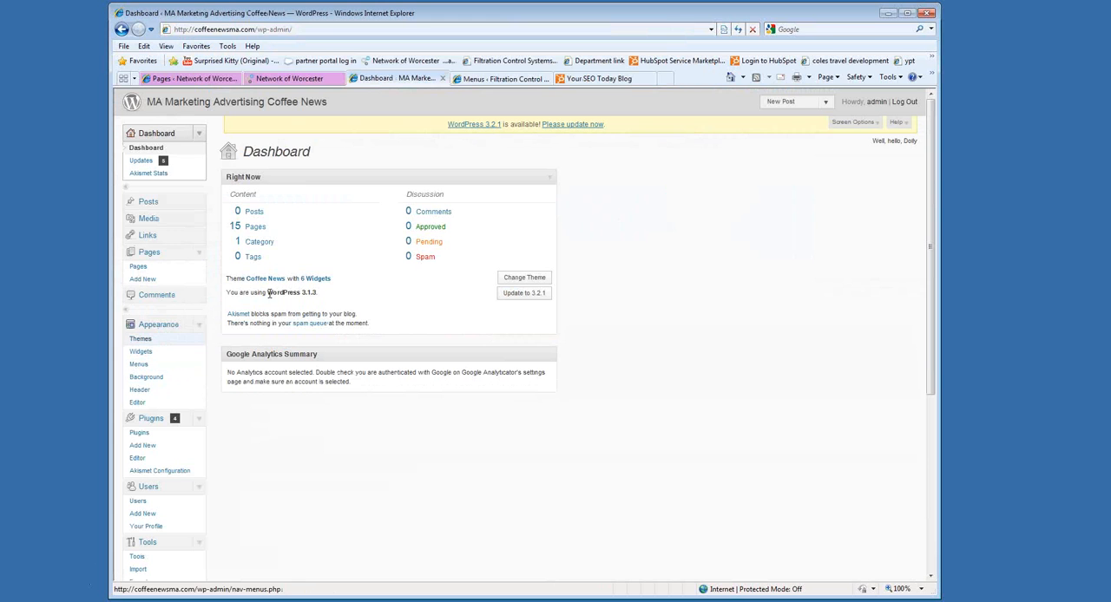
Open the Coffee News About page for editing and compare its order attribute with the live site's navigation in a new tab.
click(149, 252)
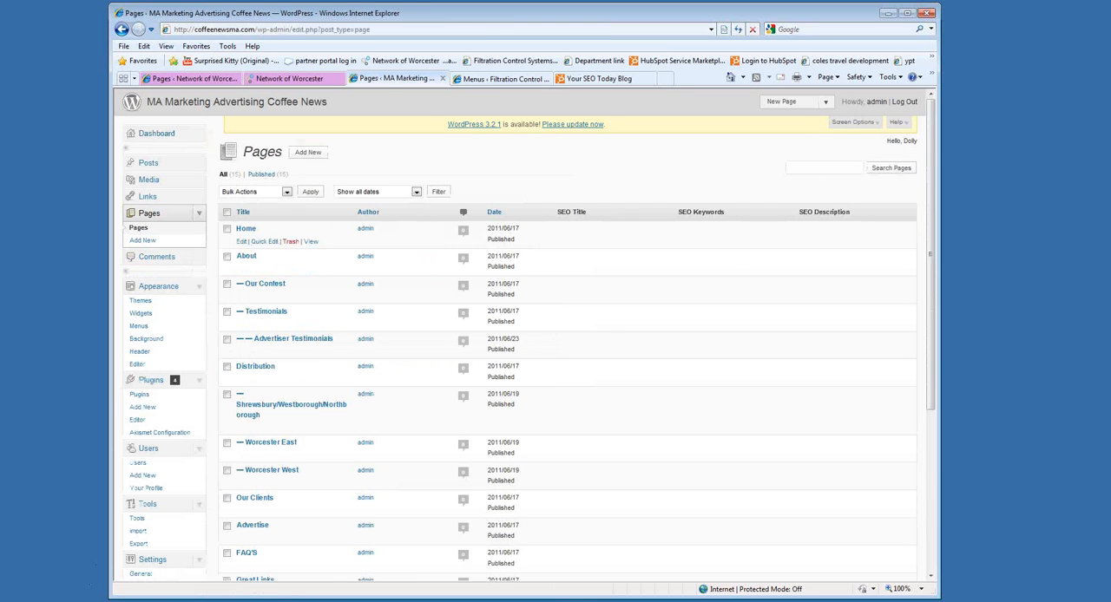
click(247, 257)
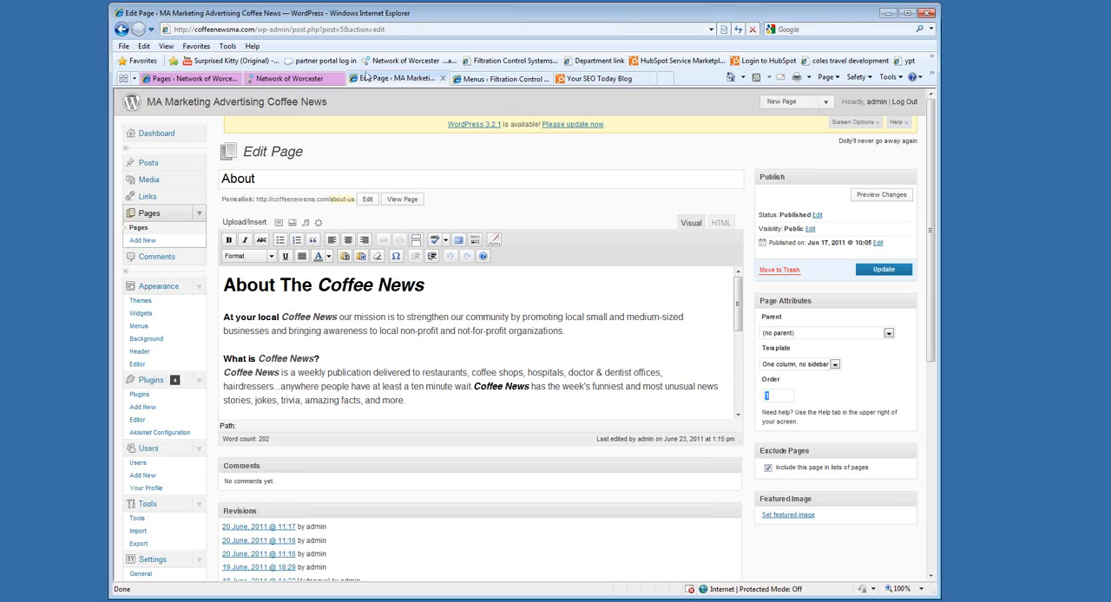
right_click(287, 102)
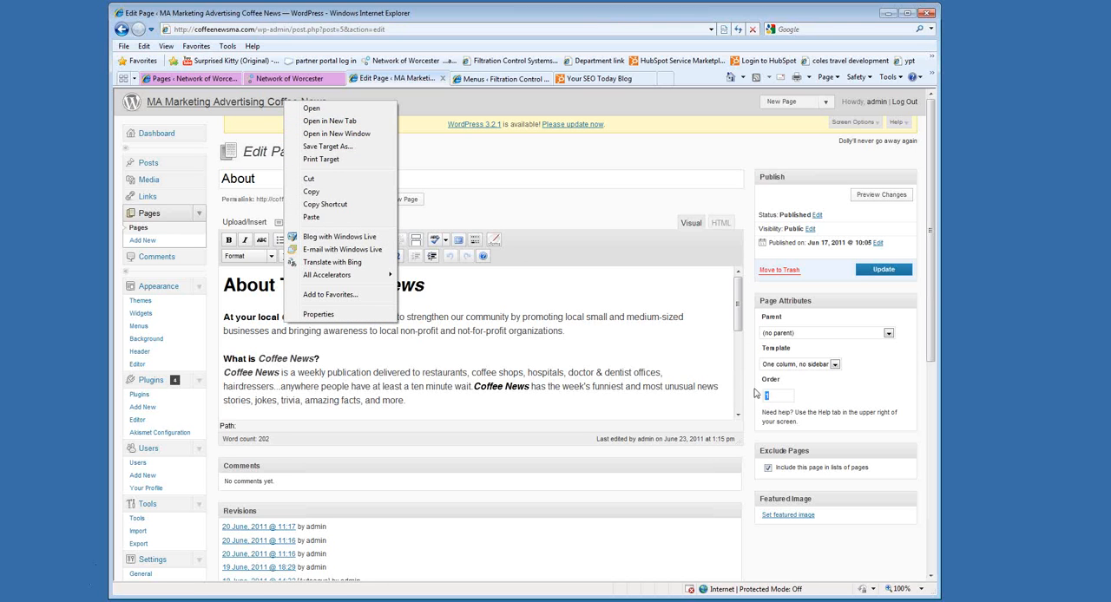
click(330, 120)
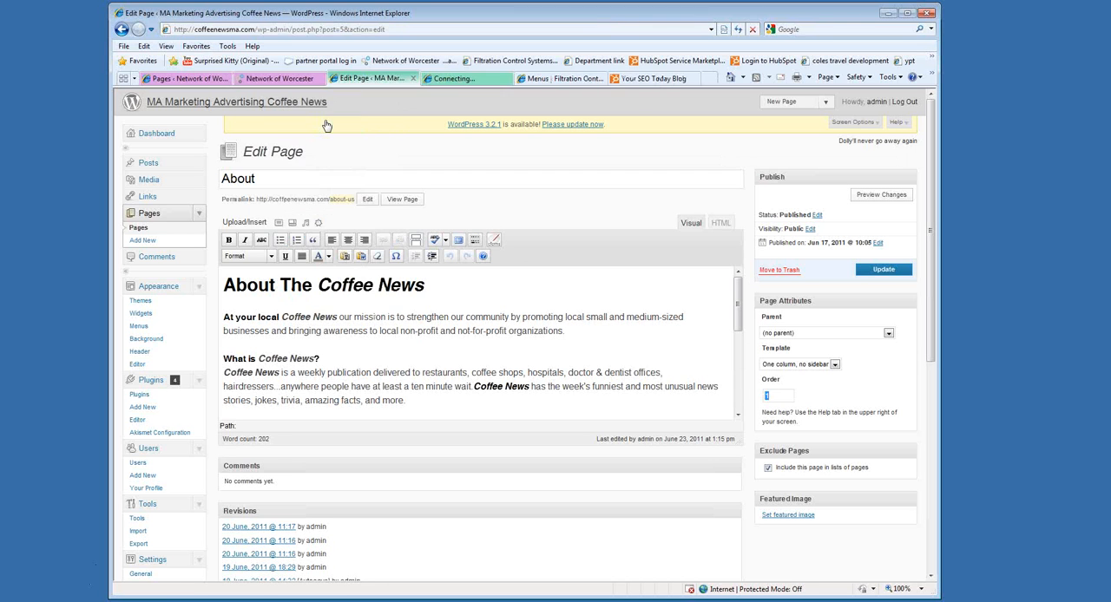
click(466, 81)
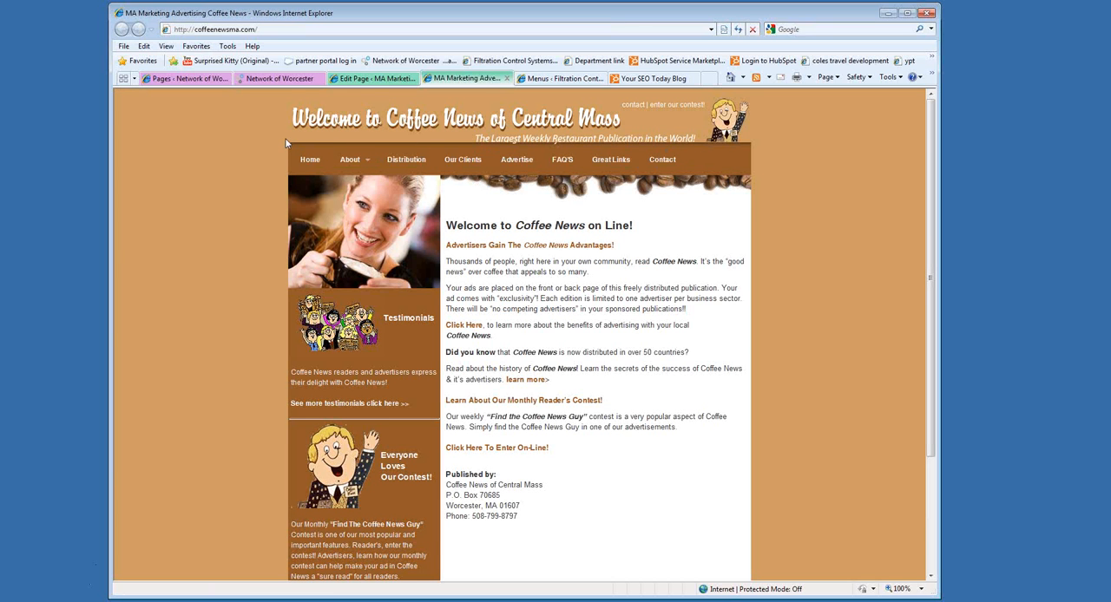
click(400, 79)
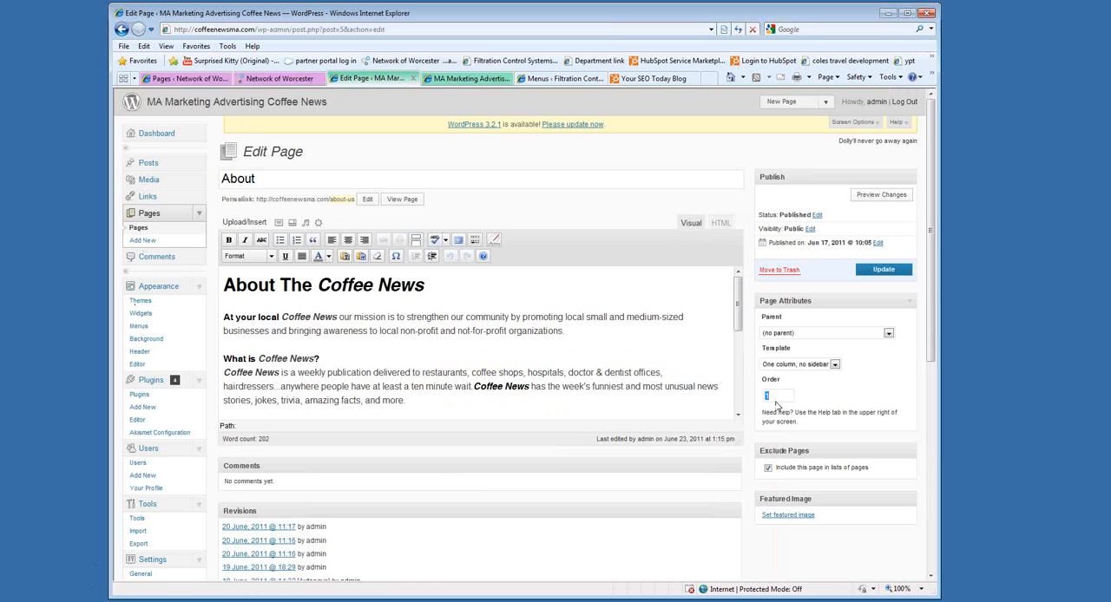
Move About us below Contact in the Network of Worcester main Menu, save it, and check the reloaded live site.
click(204, 79)
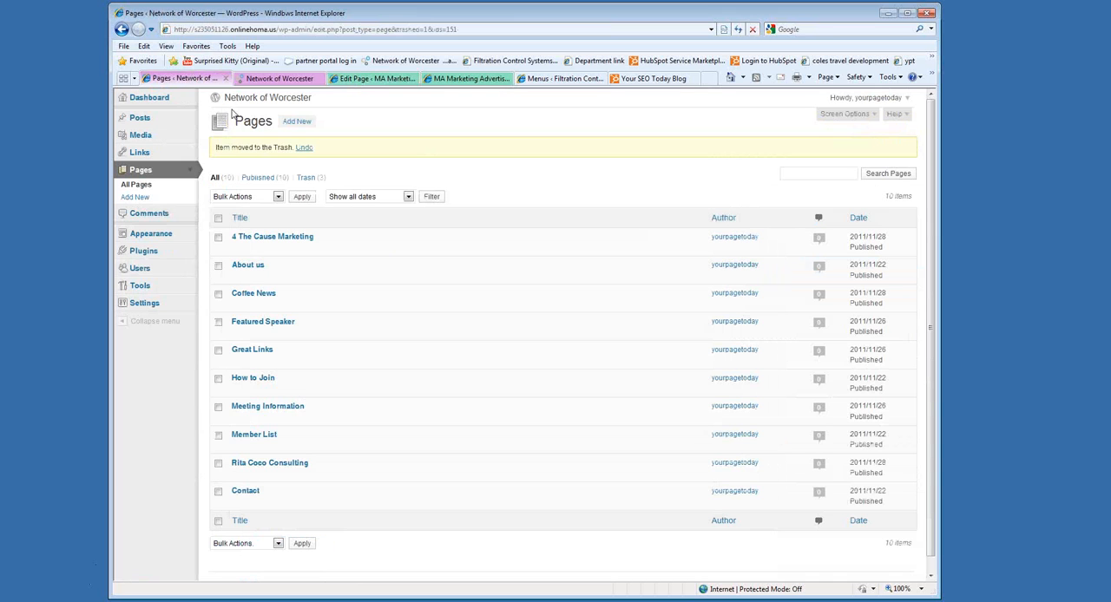
click(149, 240)
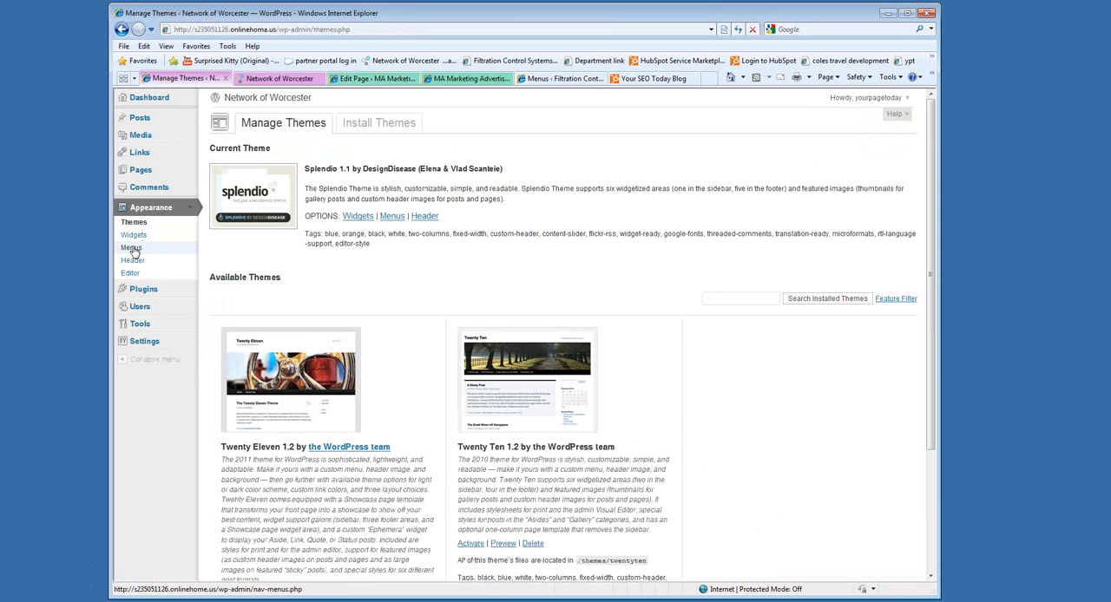
click(131, 249)
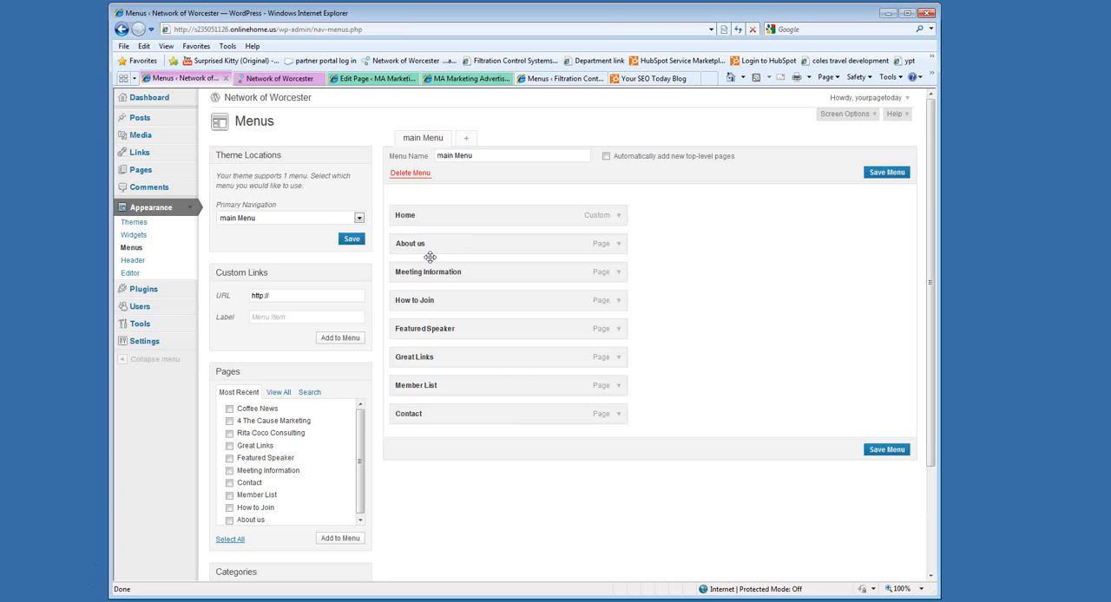
drag(429, 257, 421, 429)
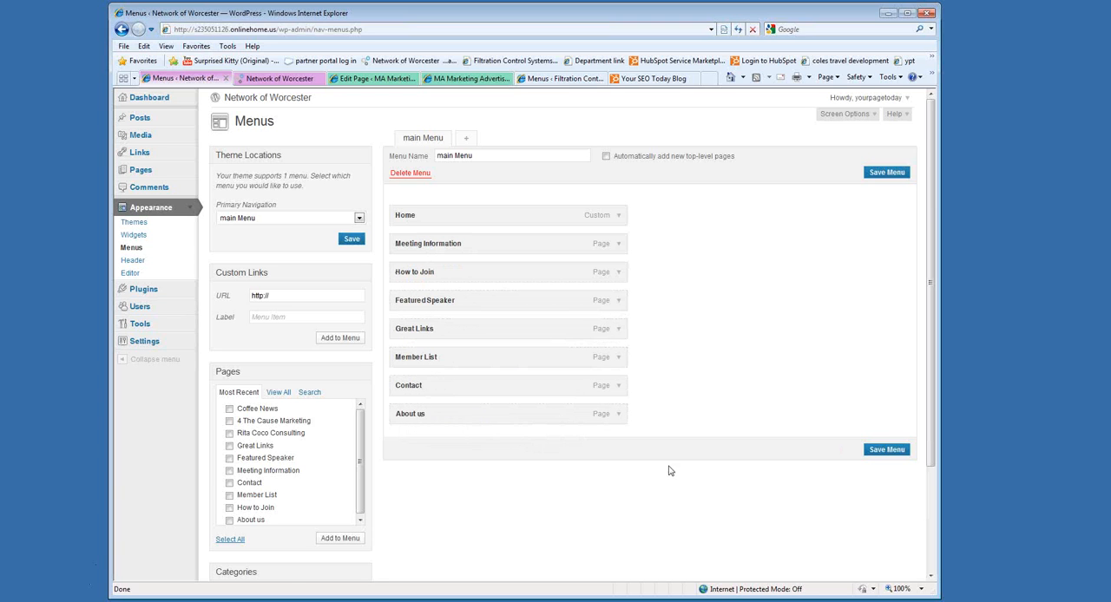
click(889, 450)
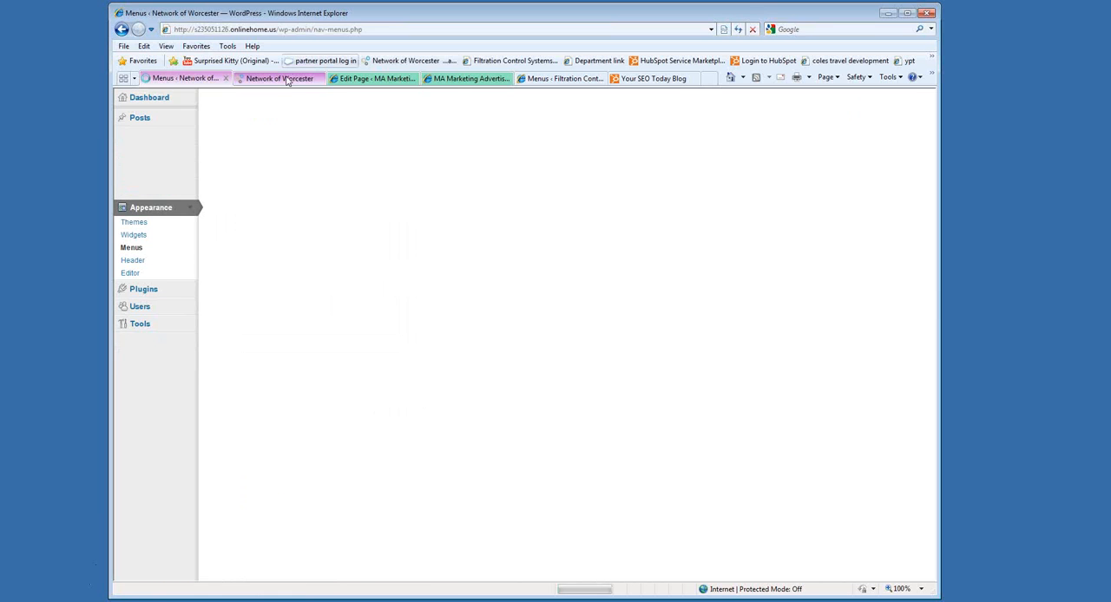
click(286, 79)
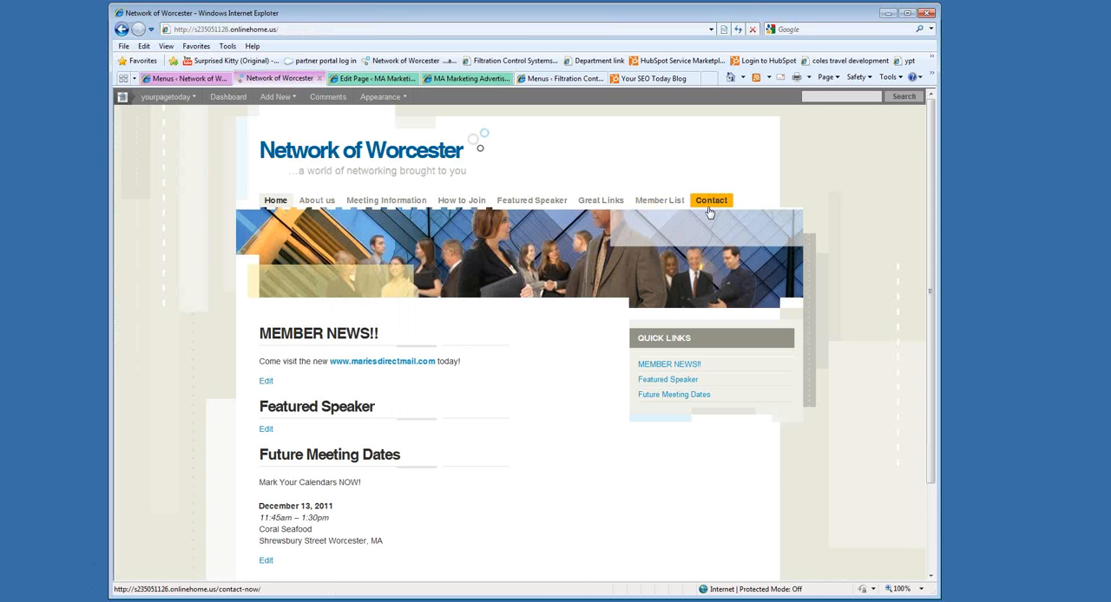
click(738, 29)
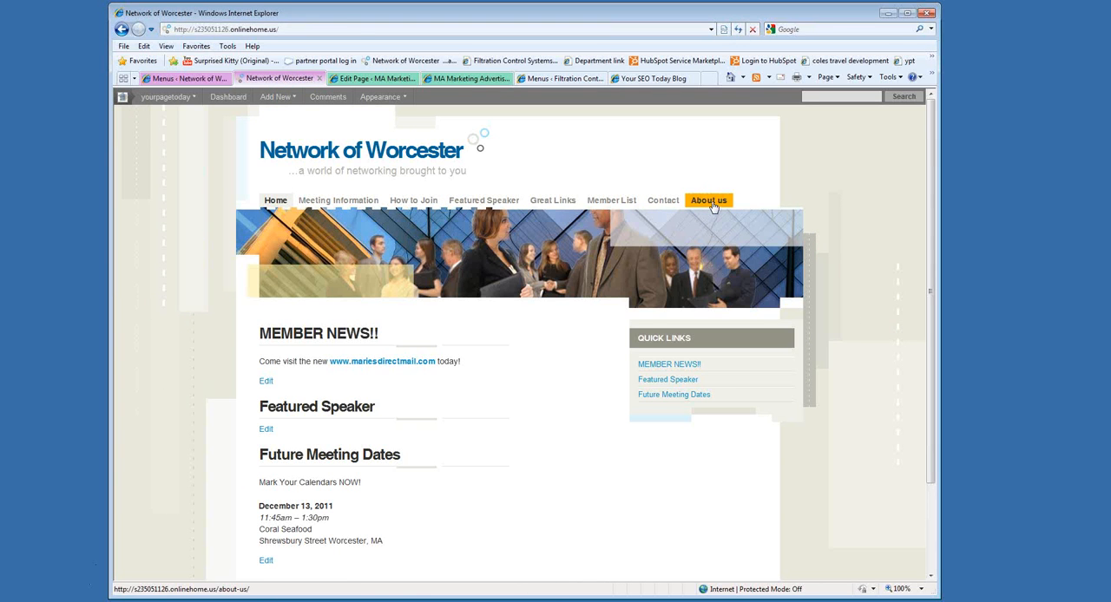
Move About us back directly below Home in main Menu and save the menu.
click(188, 78)
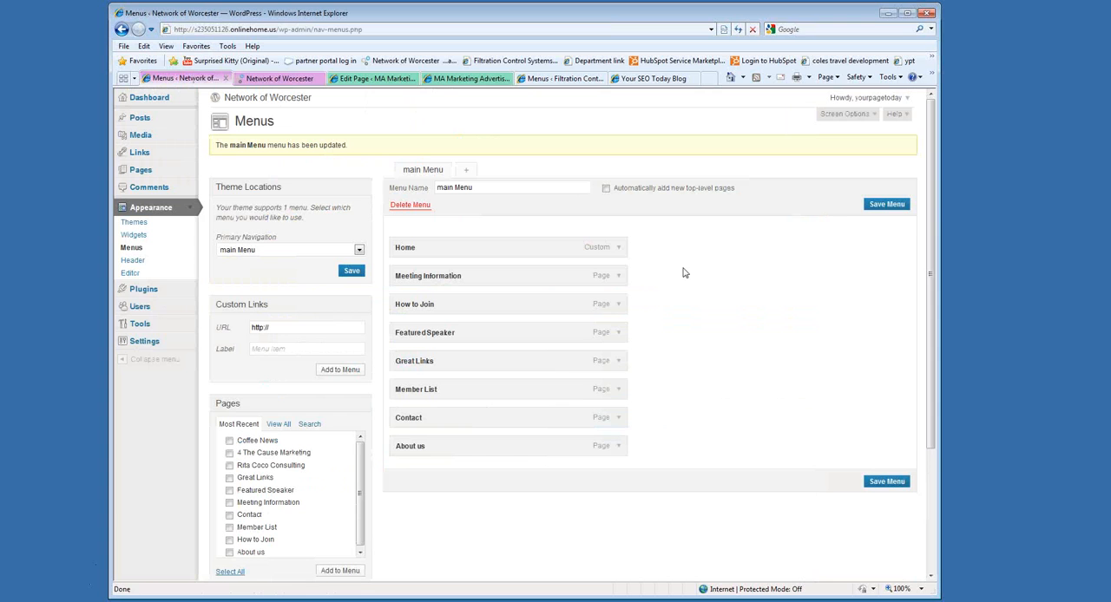
drag(426, 446, 408, 274)
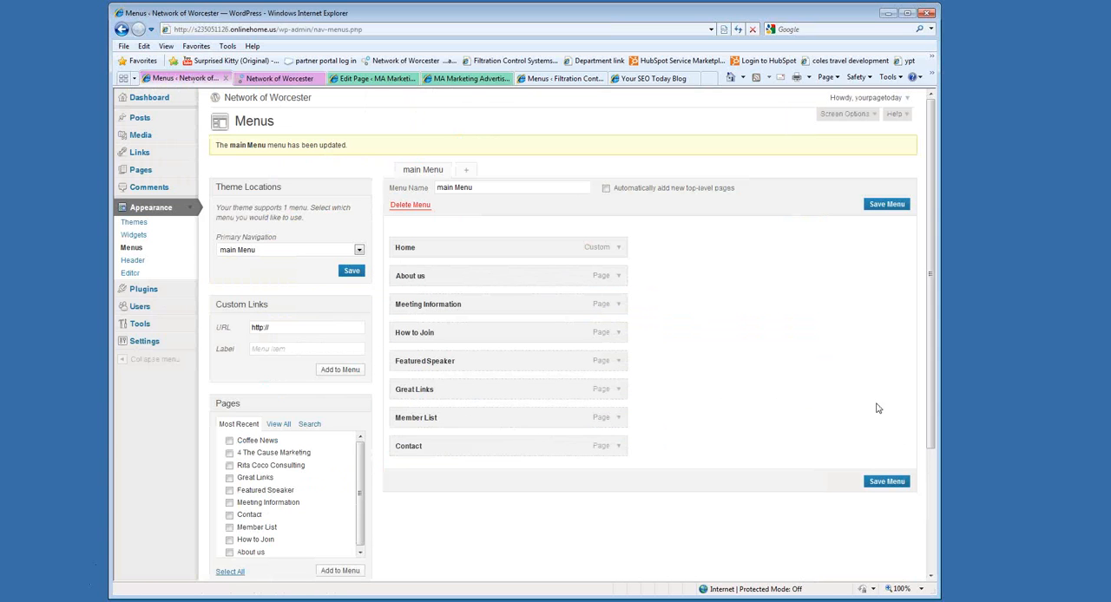
click(890, 482)
Review the Coffee News live site and About page editor, and return to the Network of Worcester site and its menu settings.
click(452, 79)
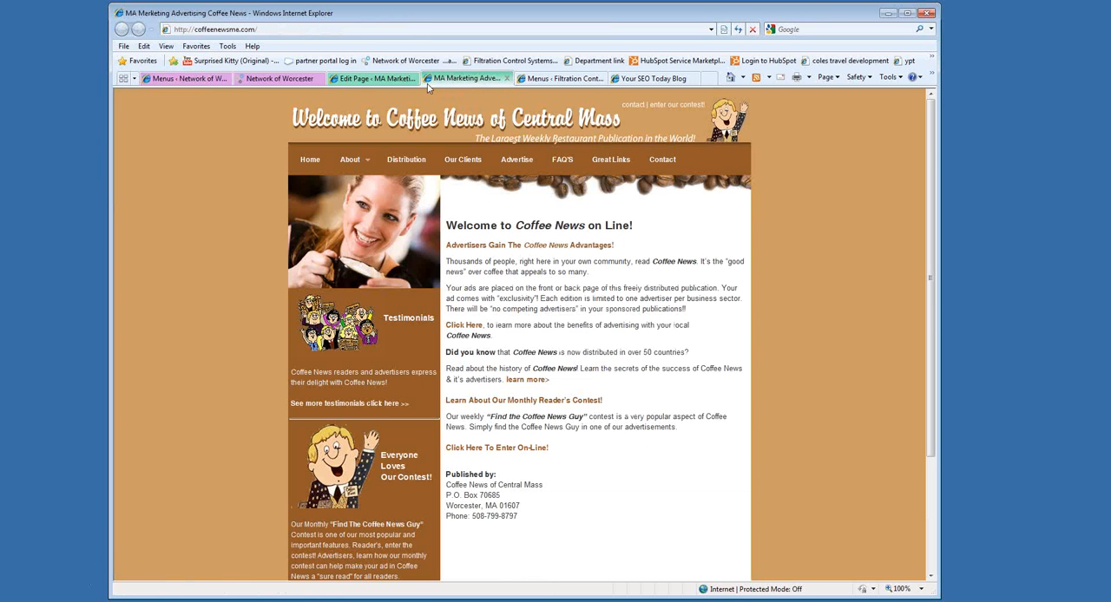
click(372, 79)
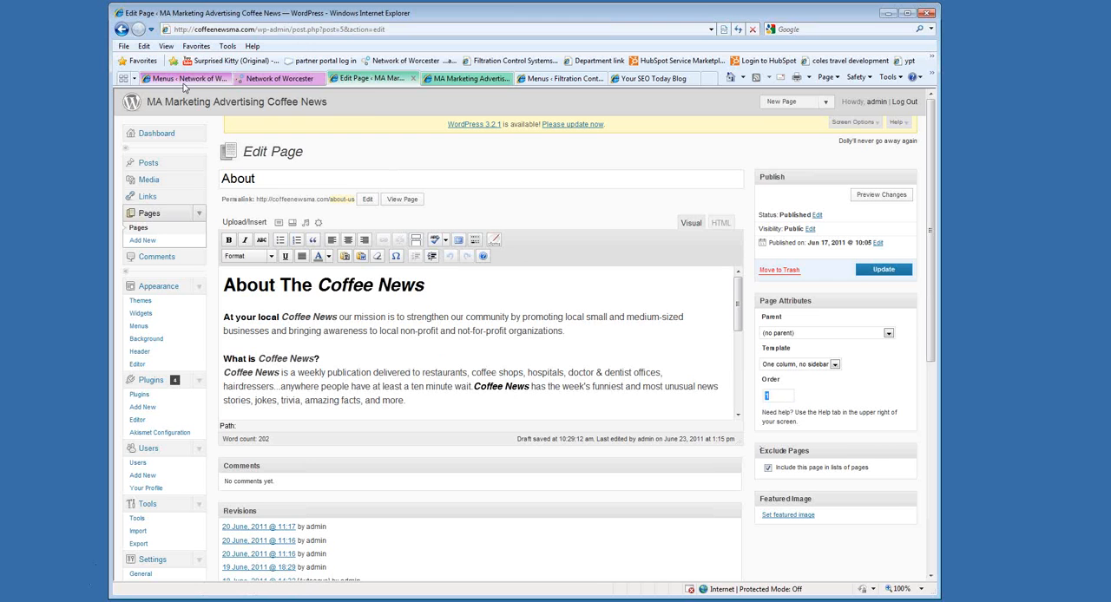
click(279, 79)
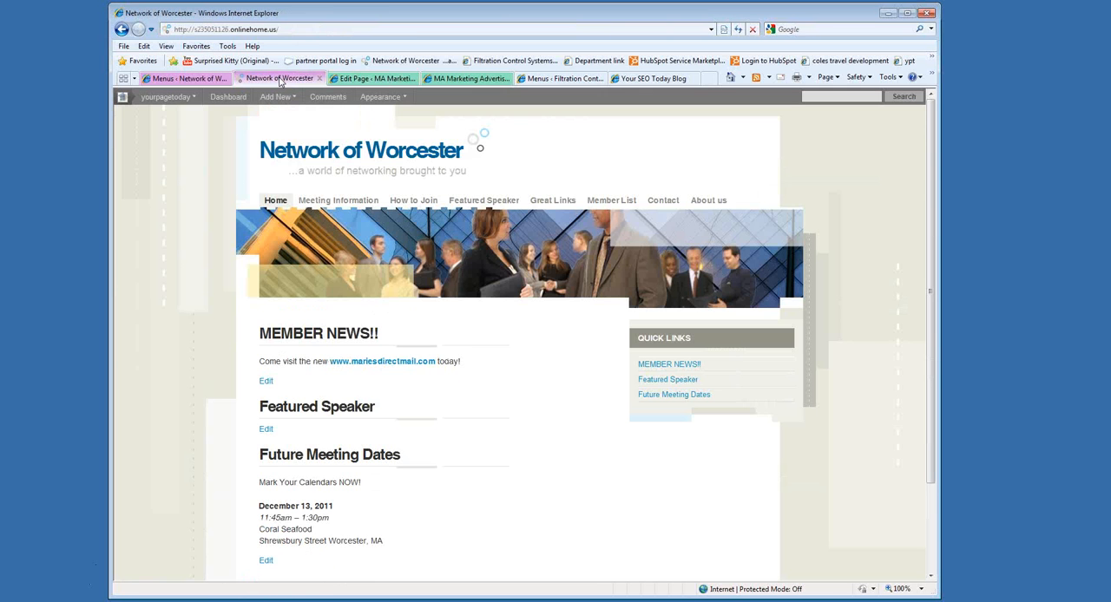
click(189, 78)
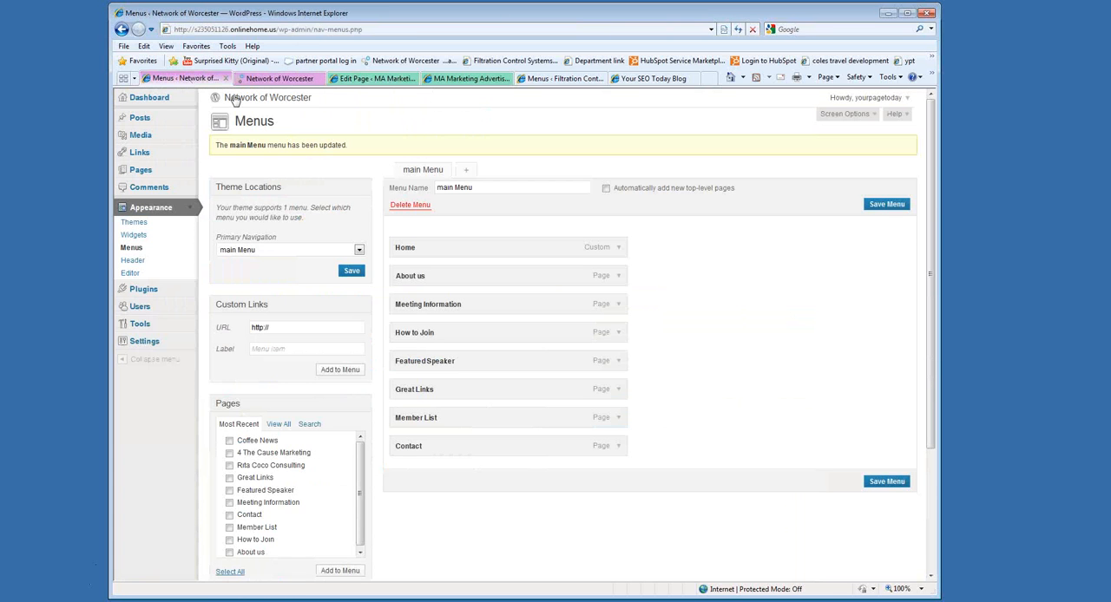
Open the Great Links page for editing and view its live version on the Network of Worcester site.
click(129, 170)
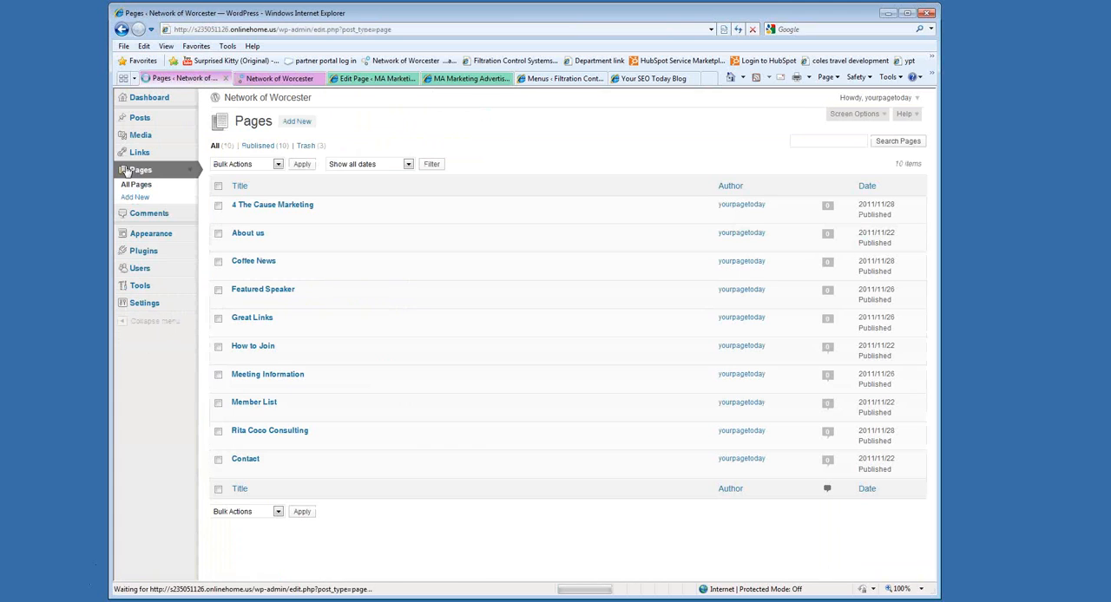
click(256, 323)
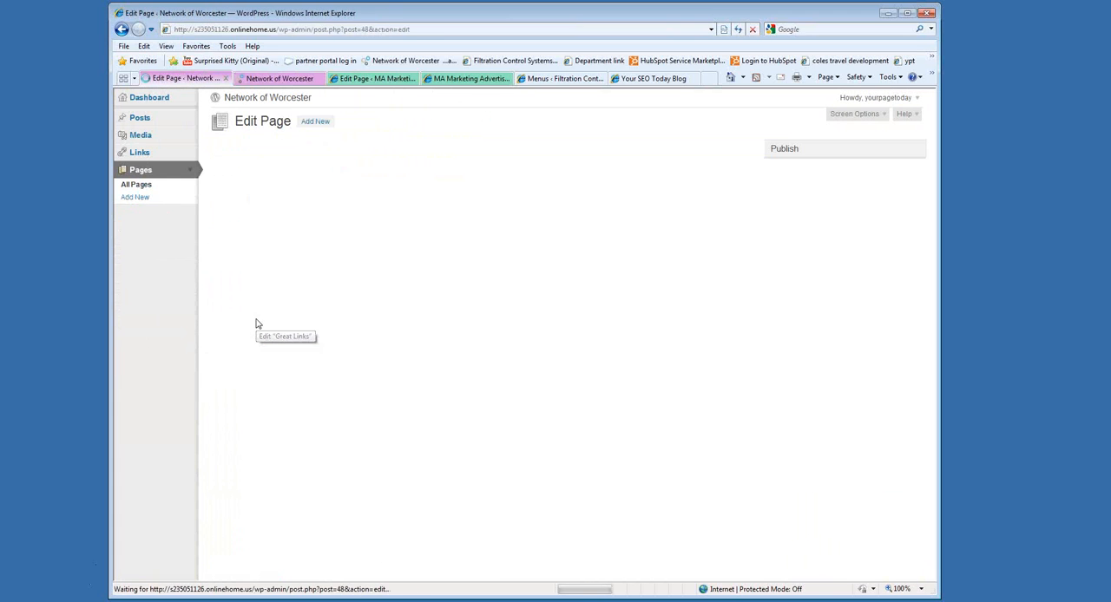
click(265, 80)
click(553, 201)
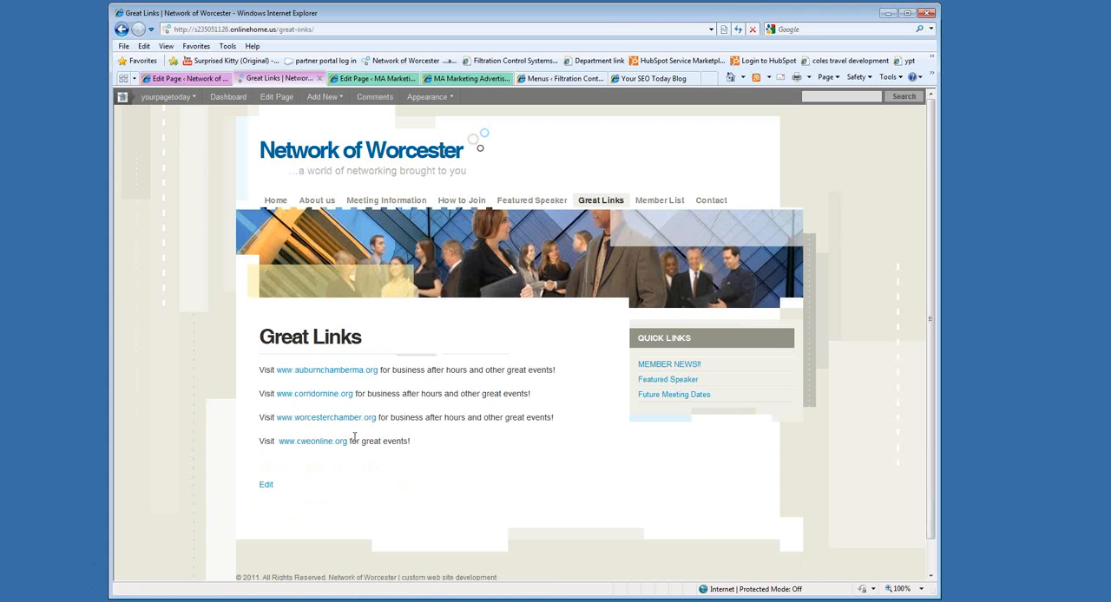
click(185, 78)
click(427, 340)
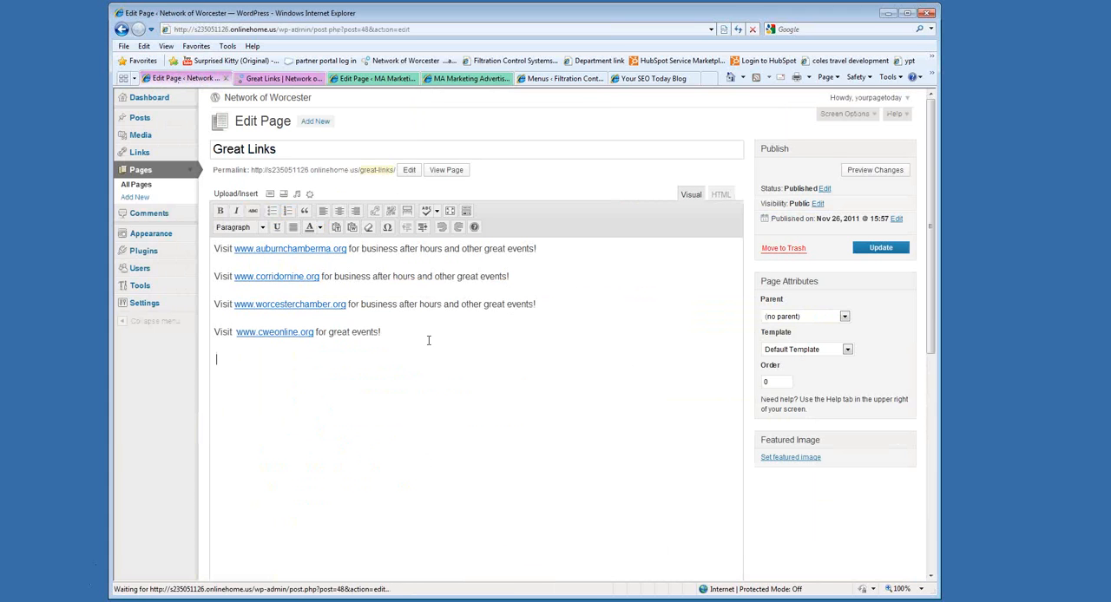
text(Visit www.yourpagetoday)
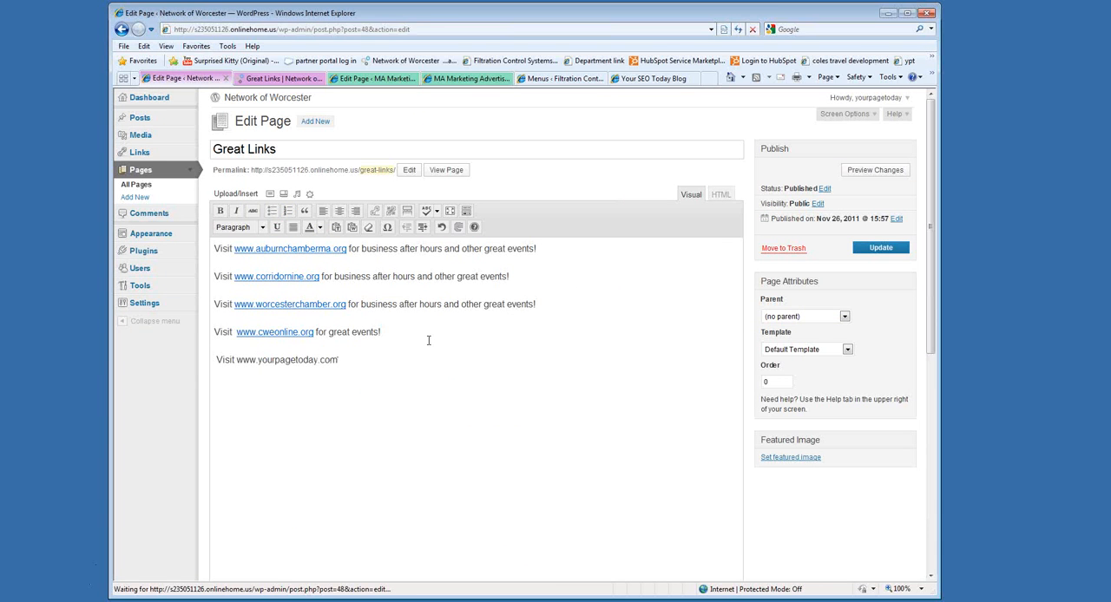
text(.com)
key(Return)
click(345, 360)
click(343, 360)
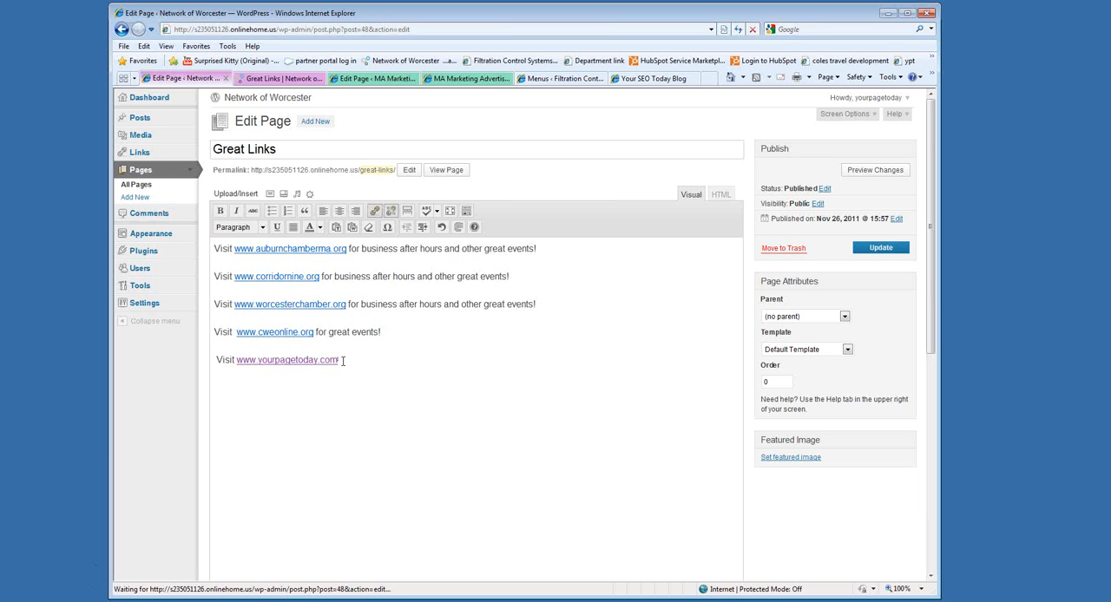
click(281, 79)
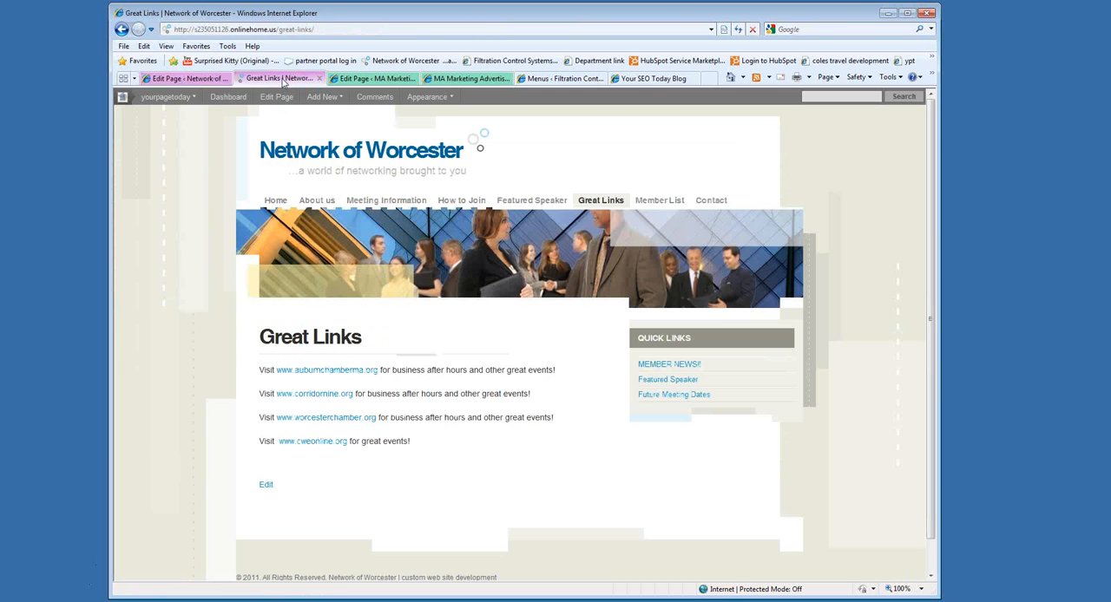
click(339, 371)
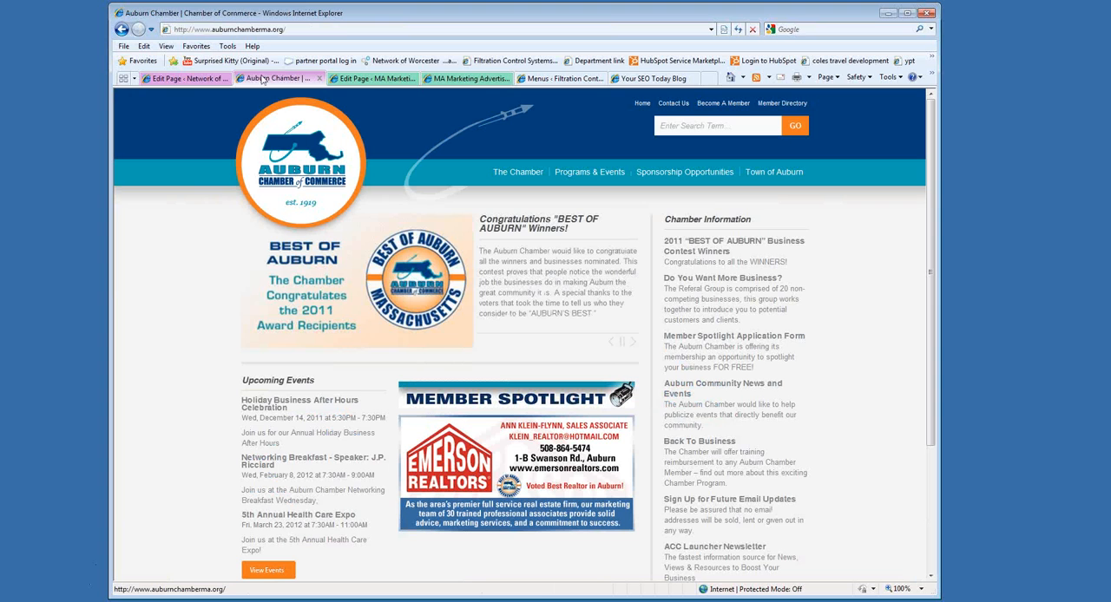
click(319, 79)
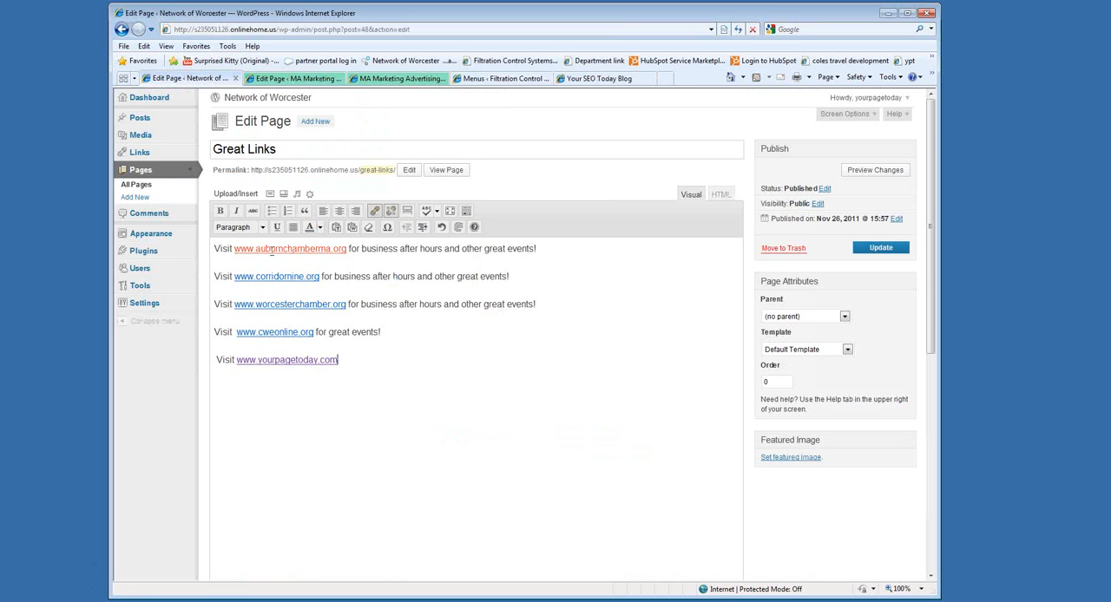
Reopen the live Network of Worcester site in a separate tab and go to its Great Links page.
right_click(280, 105)
click(336, 123)
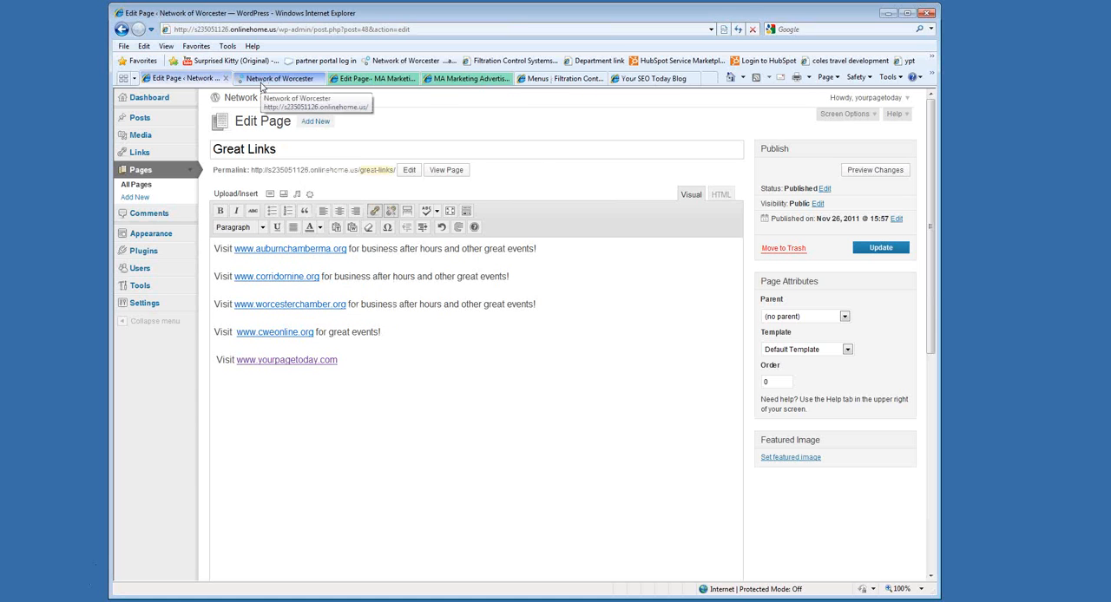
click(277, 78)
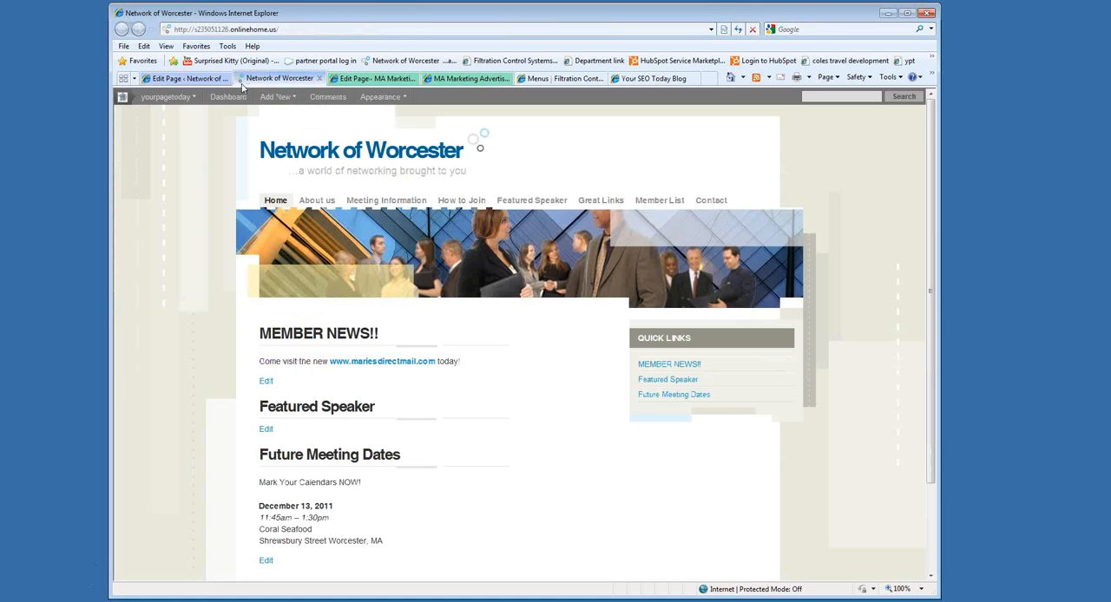
click(192, 79)
click(274, 79)
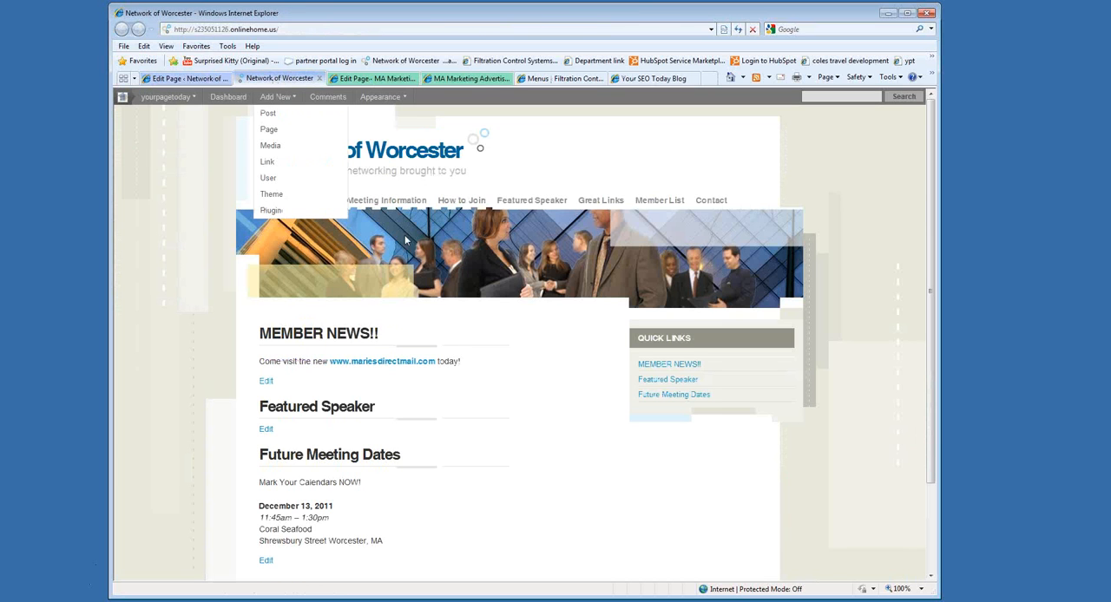
click(604, 202)
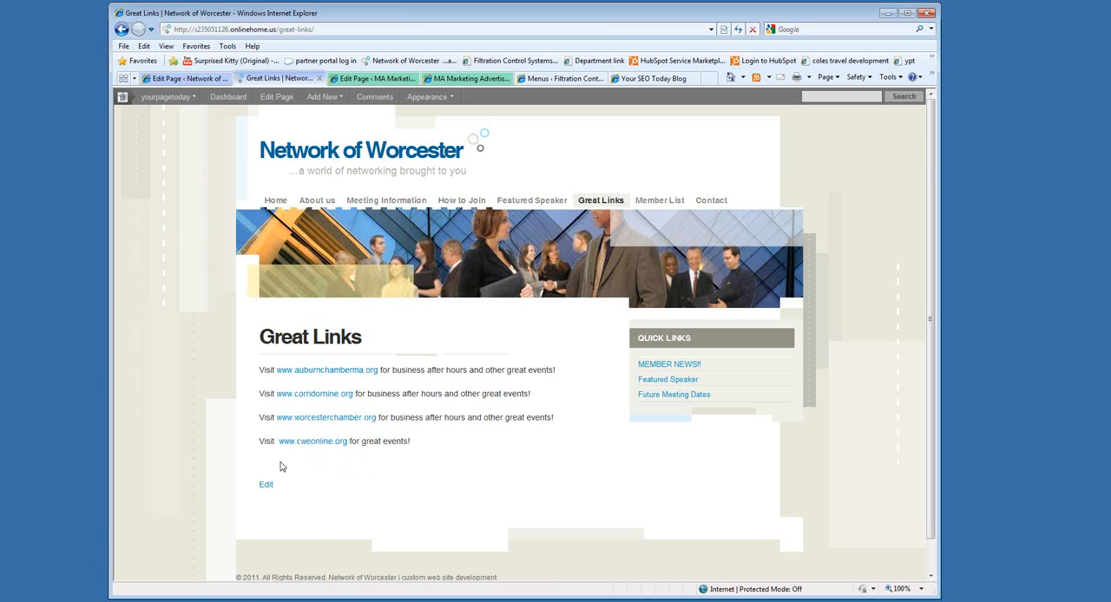
click(180, 78)
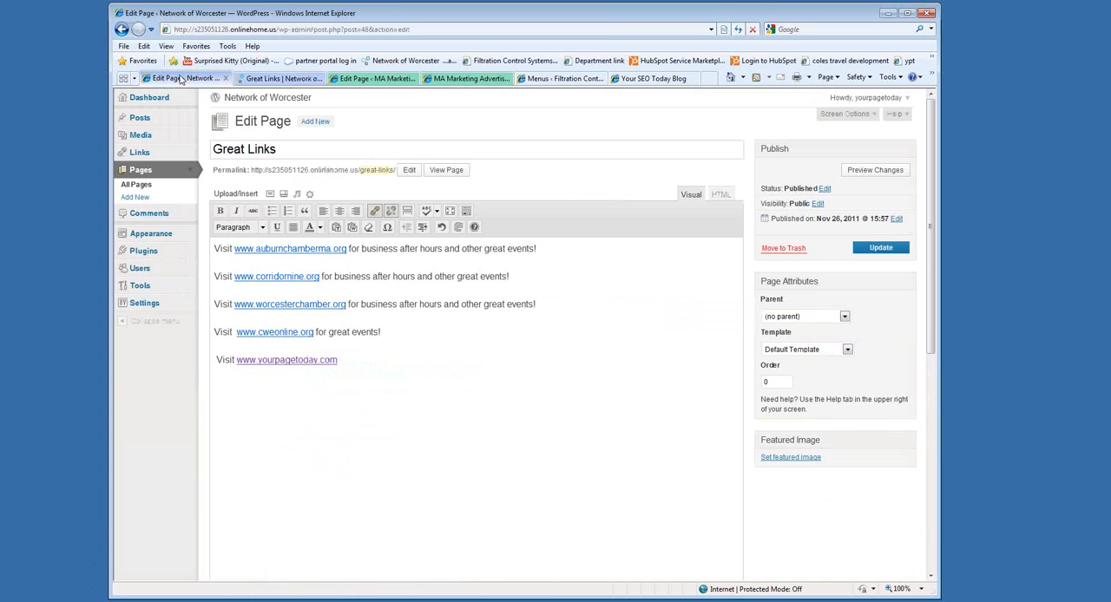
click(879, 250)
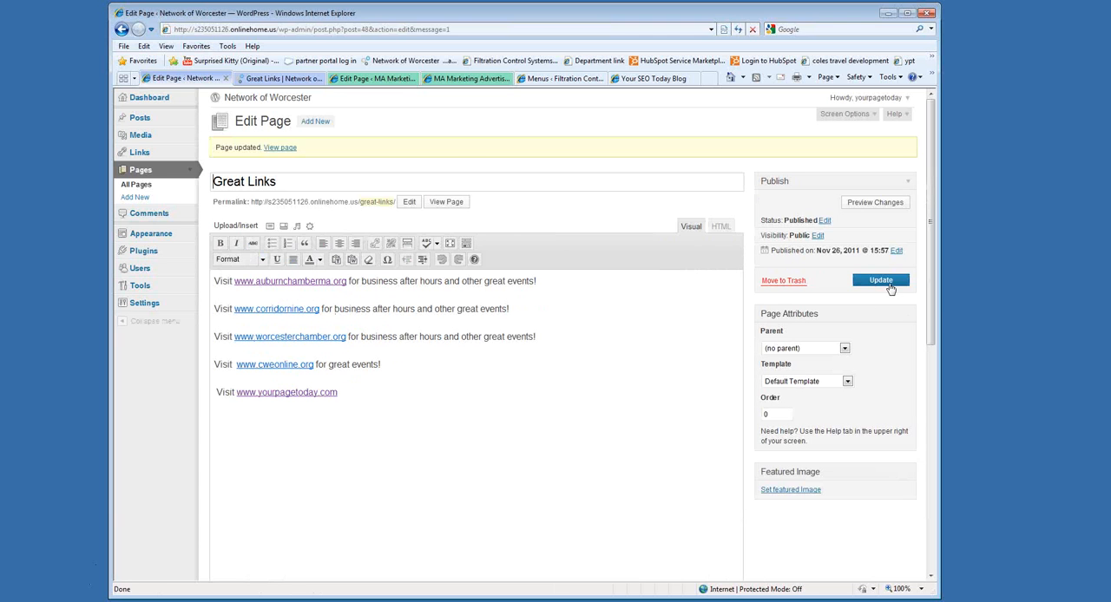
click(282, 79)
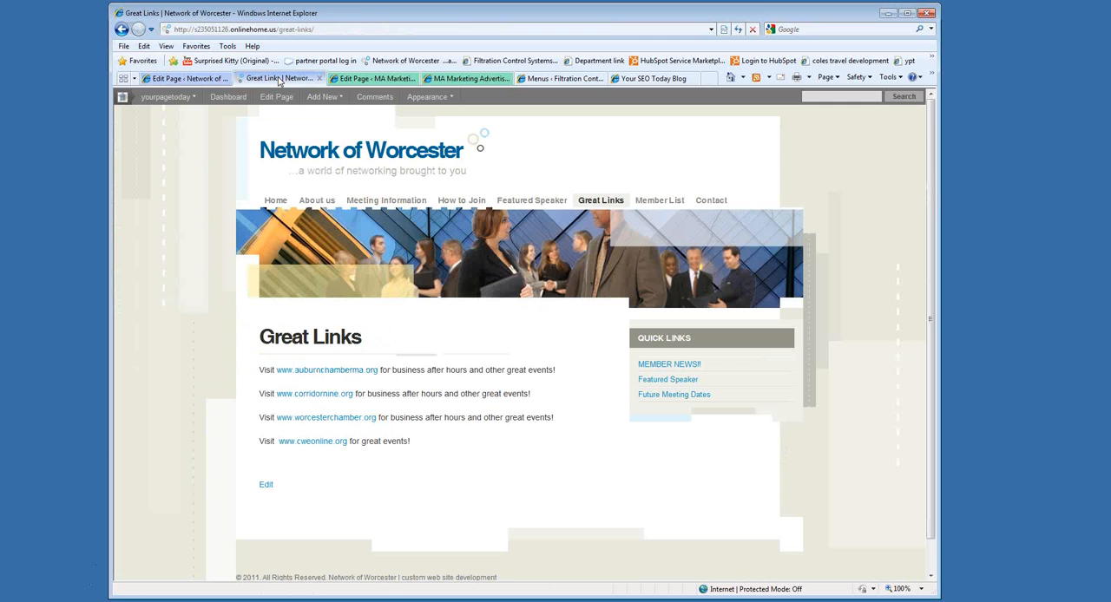
click(738, 30)
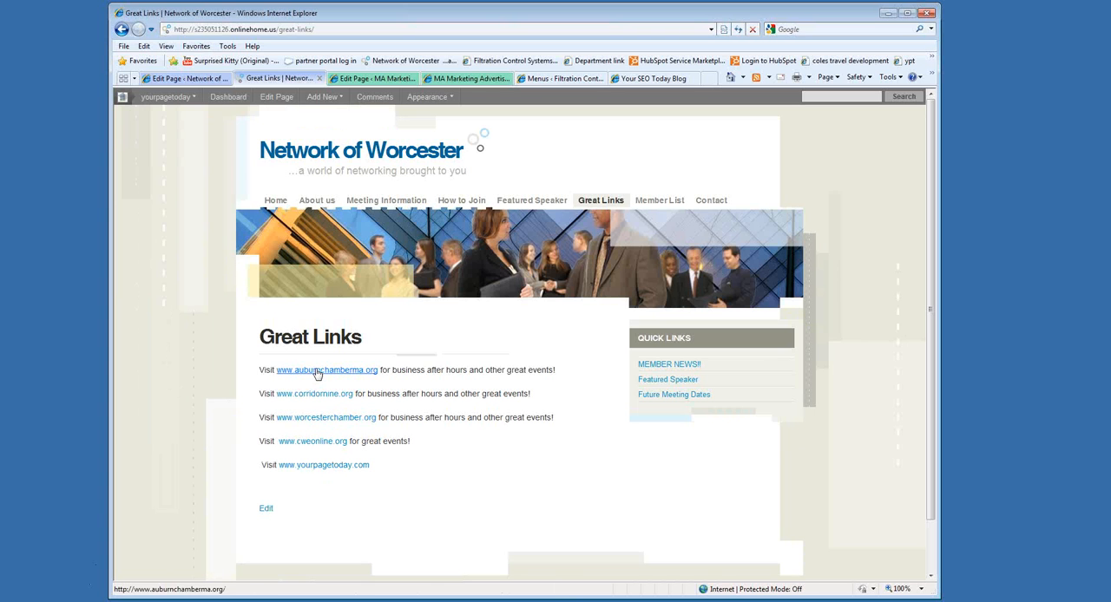
click(190, 79)
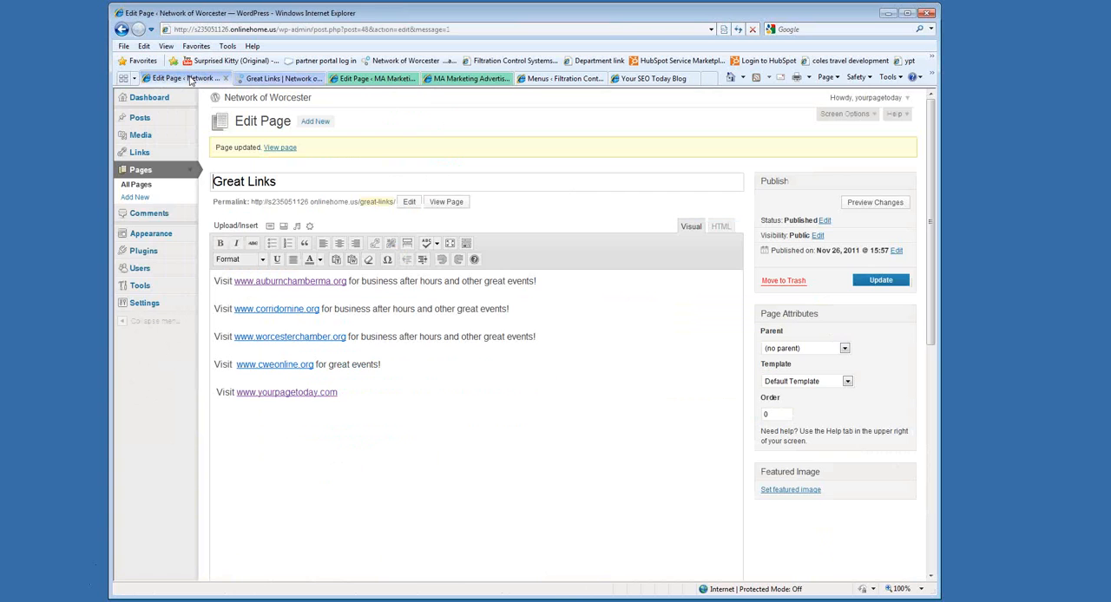
click(293, 281)
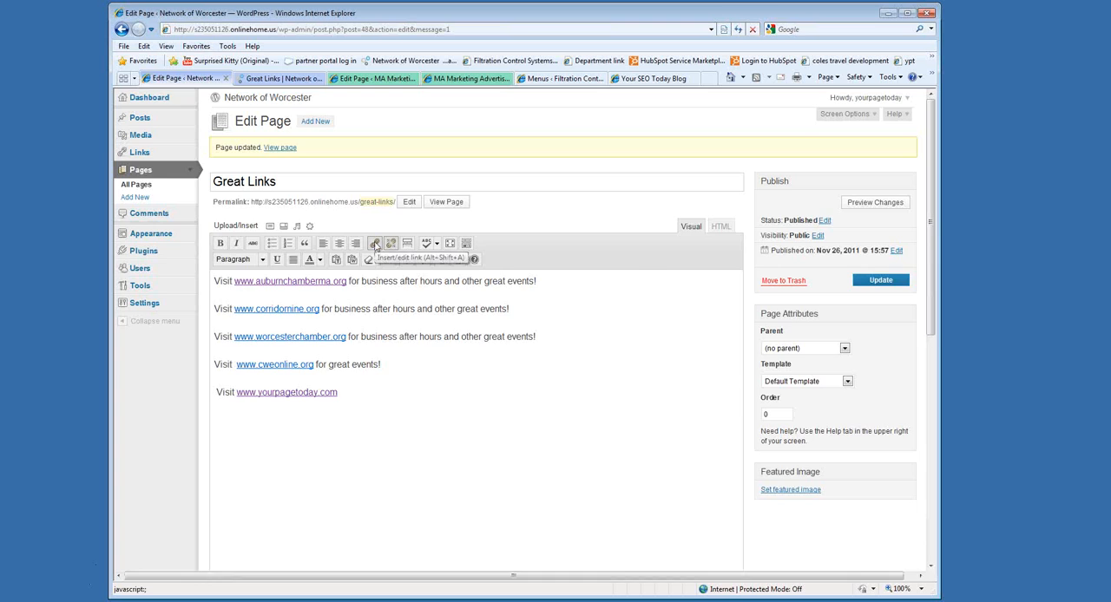
click(375, 245)
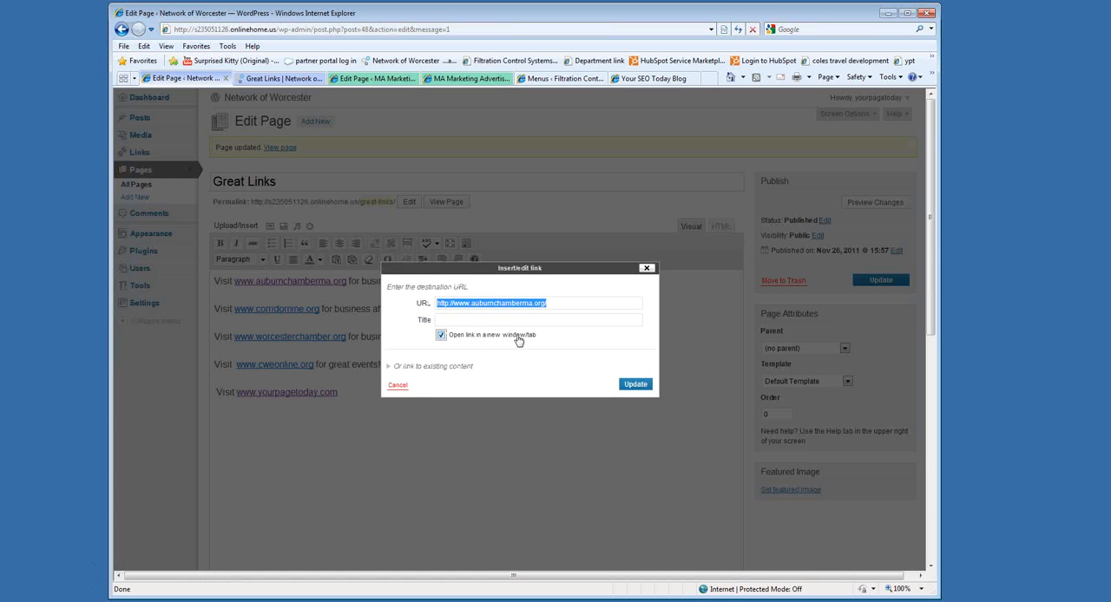
click(634, 383)
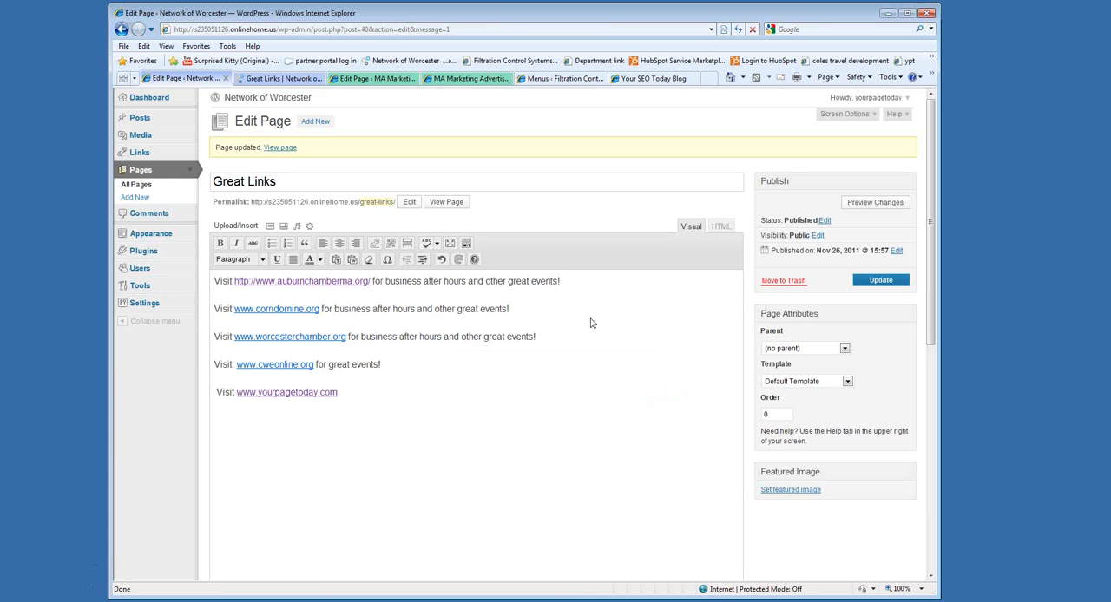
click(887, 284)
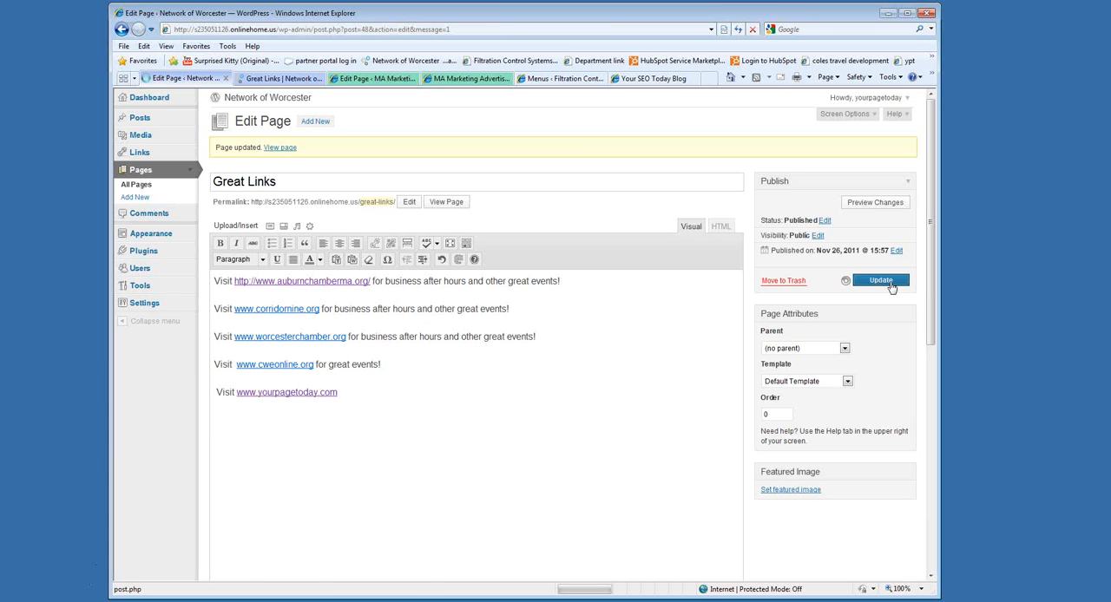
Reload the live Great Links page, test the Auburn chamber link, and close the window it opens.
click(277, 80)
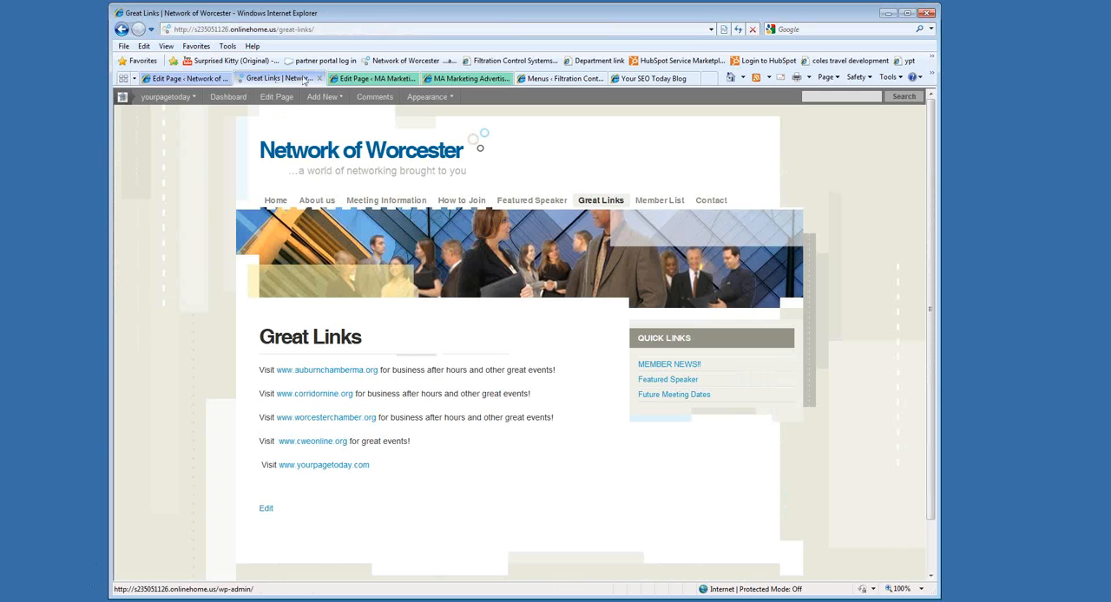
click(738, 28)
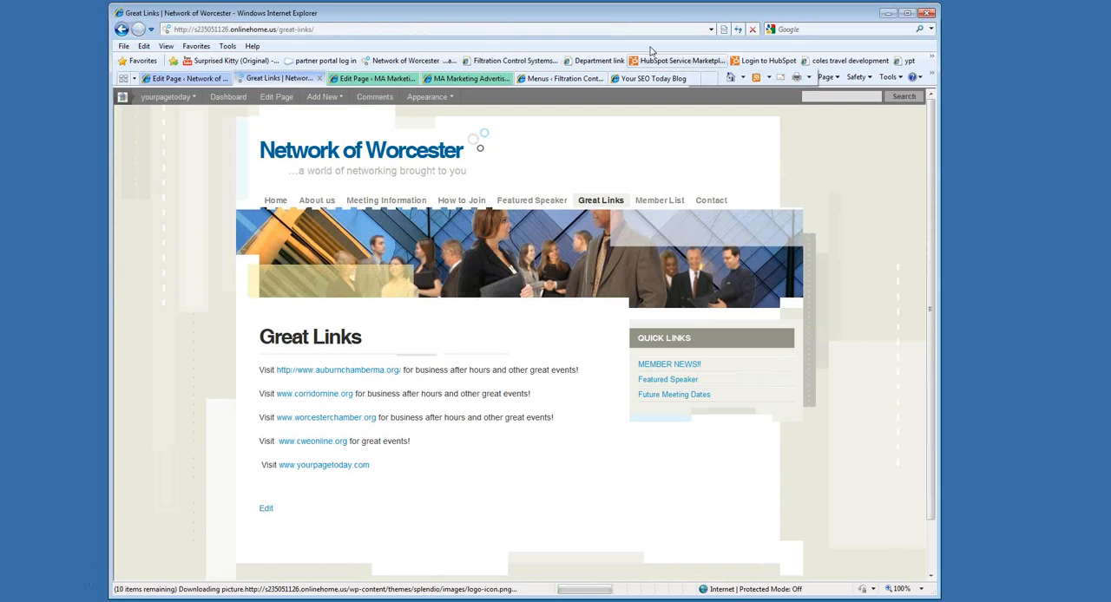
click(373, 371)
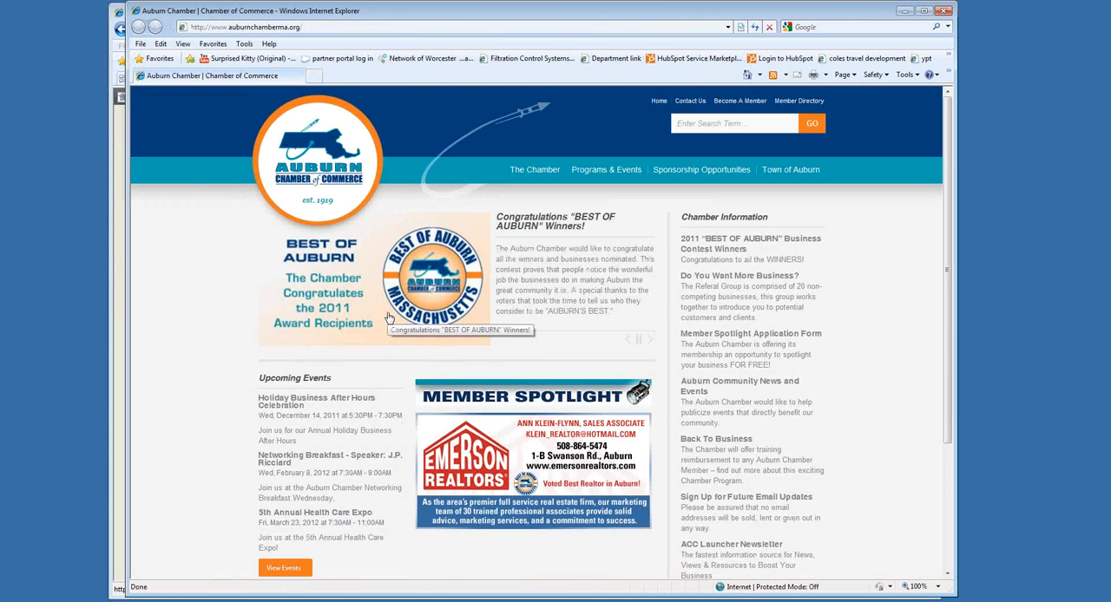
click(943, 10)
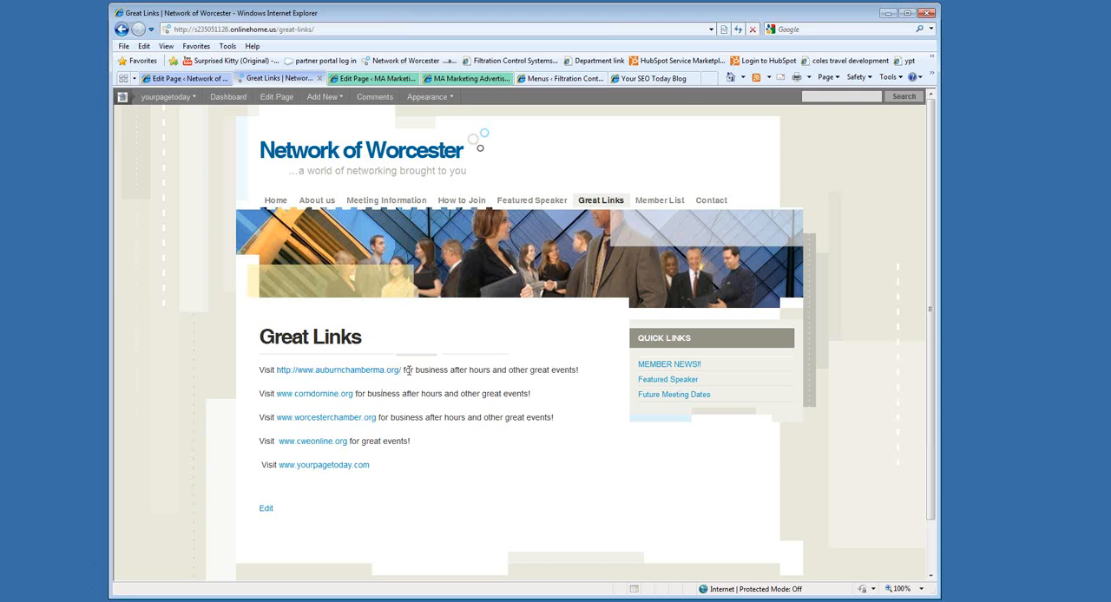
click(180, 79)
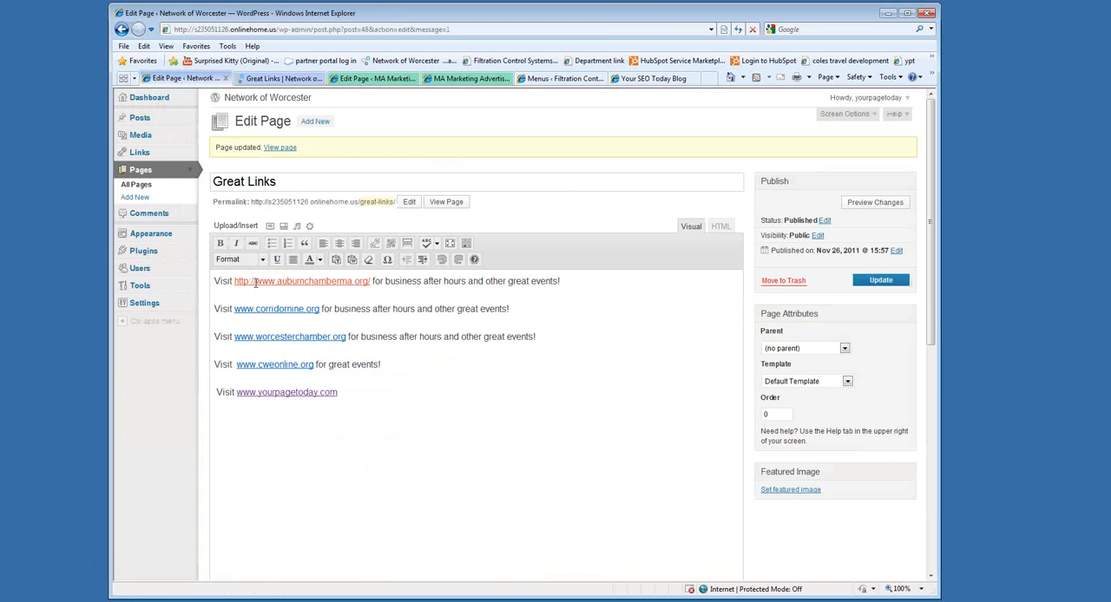
click(286, 281)
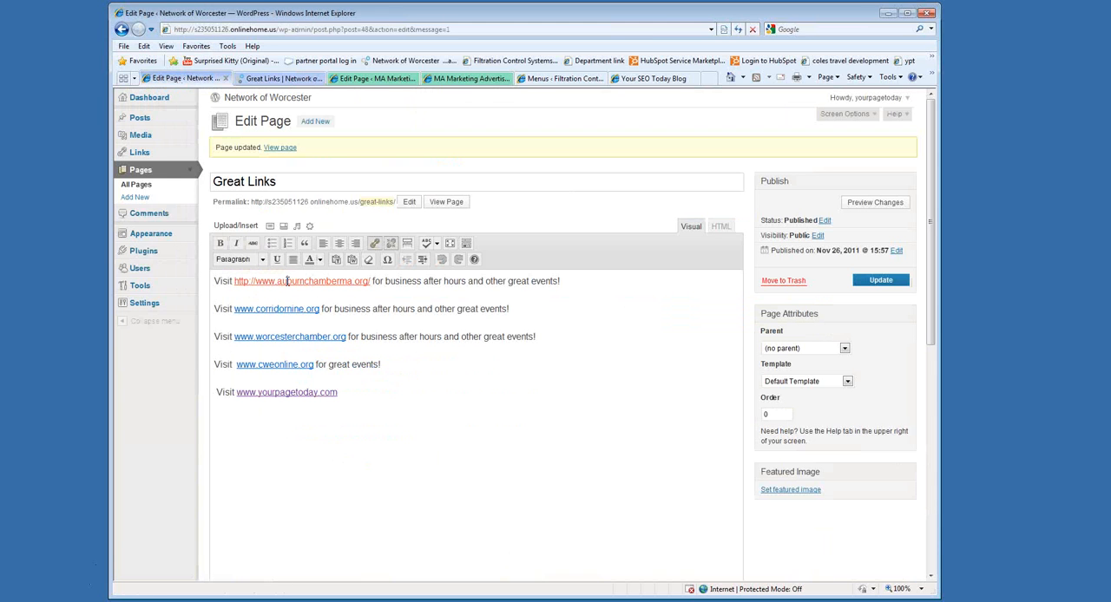
click(374, 244)
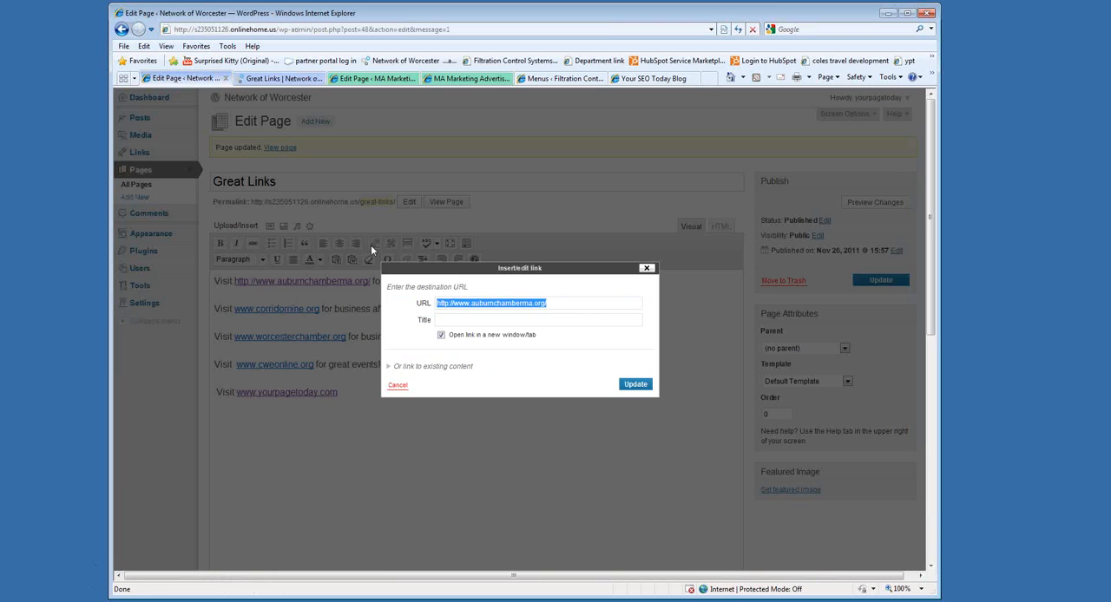
click(454, 303)
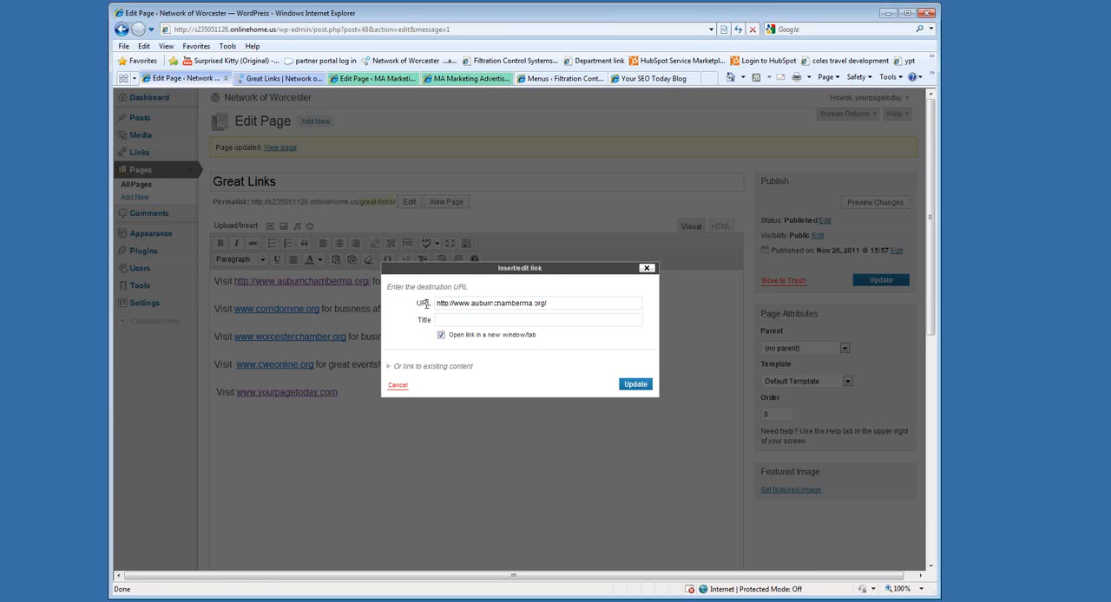
drag(424, 303, 408, 309)
key(BackSpace)
click(635, 384)
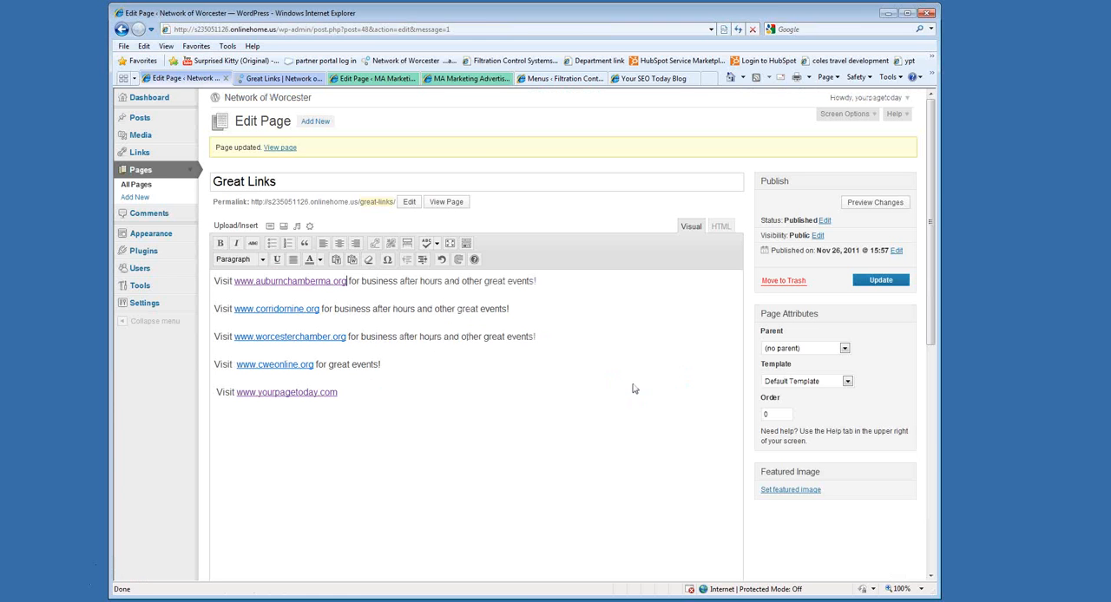
Update the Great Links page with the shortened Auburn chamber link and reload the live page.
click(864, 283)
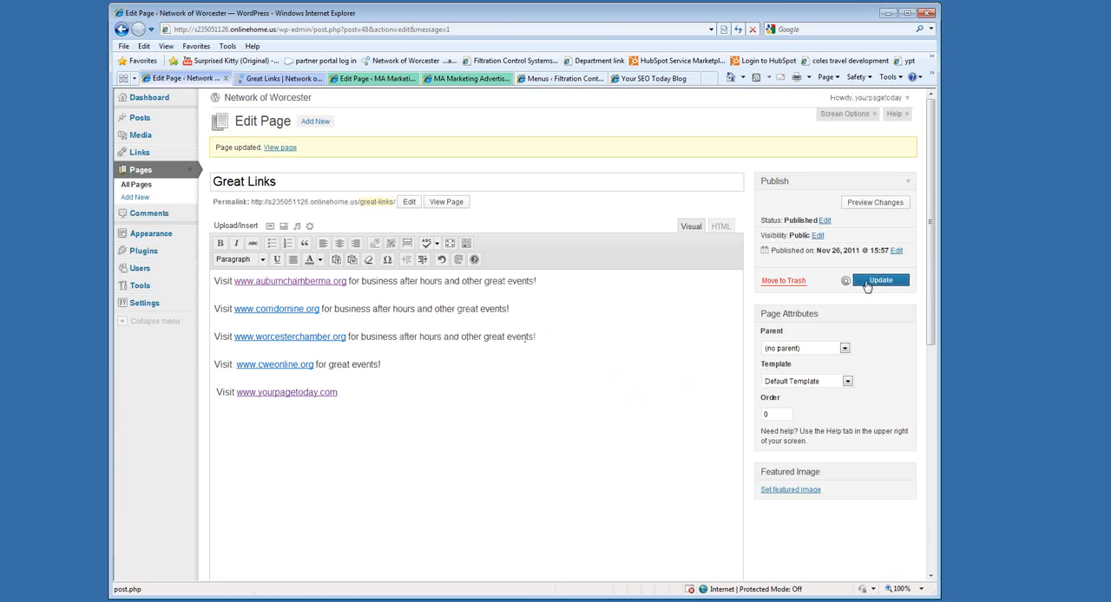
click(251, 80)
click(738, 29)
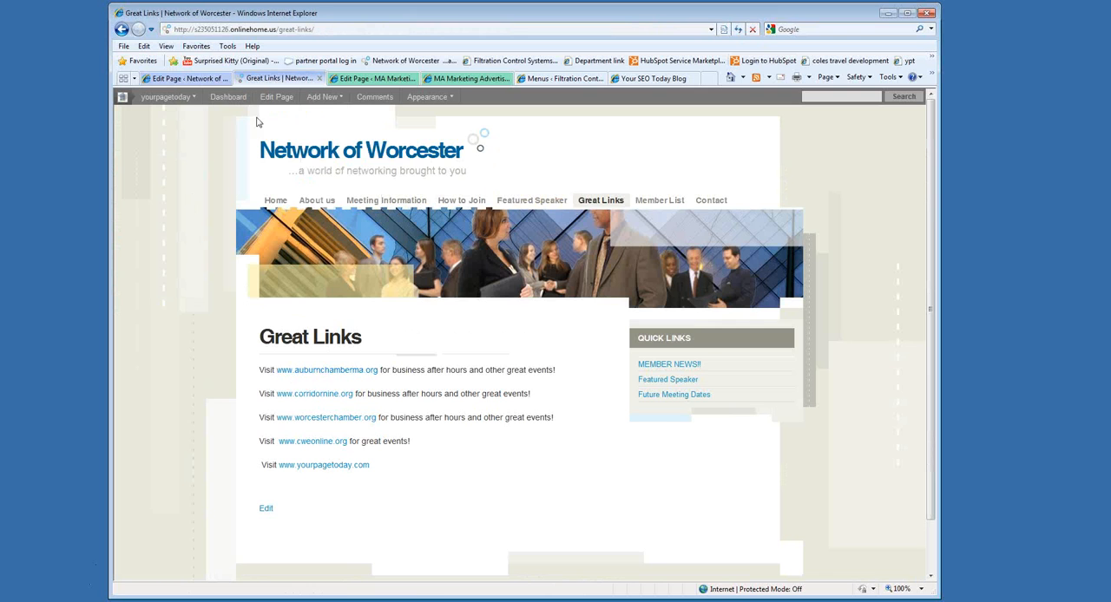
click(184, 78)
click(308, 289)
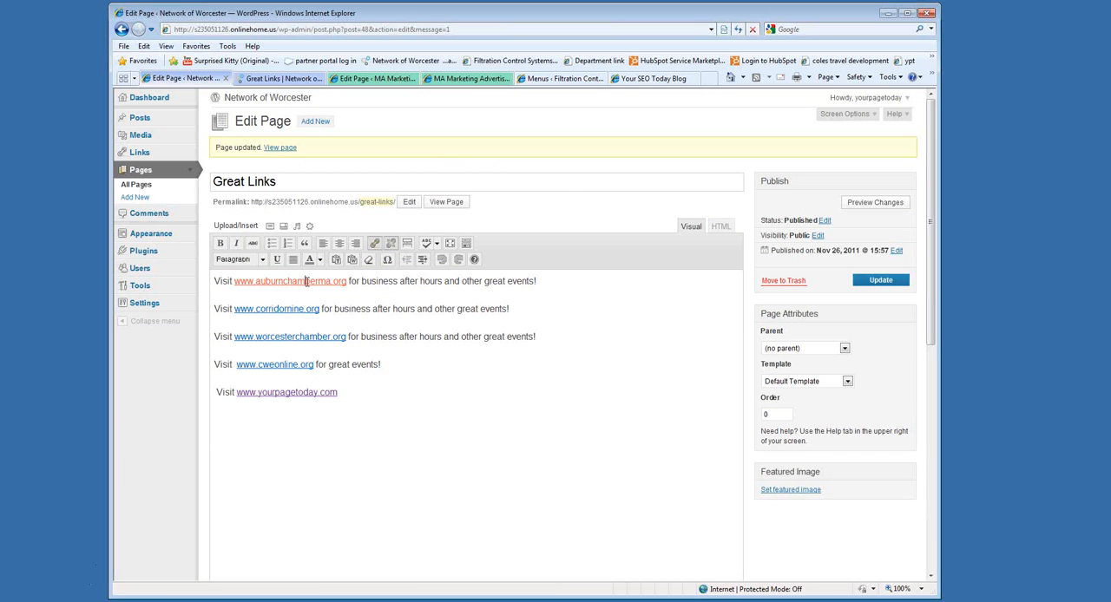
click(374, 243)
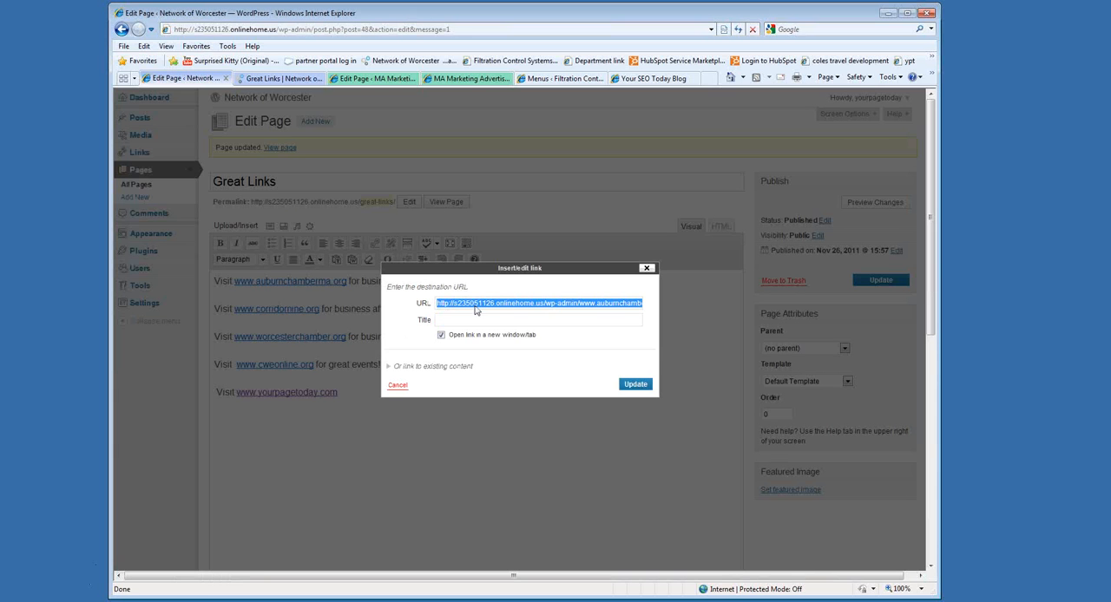
click(544, 303)
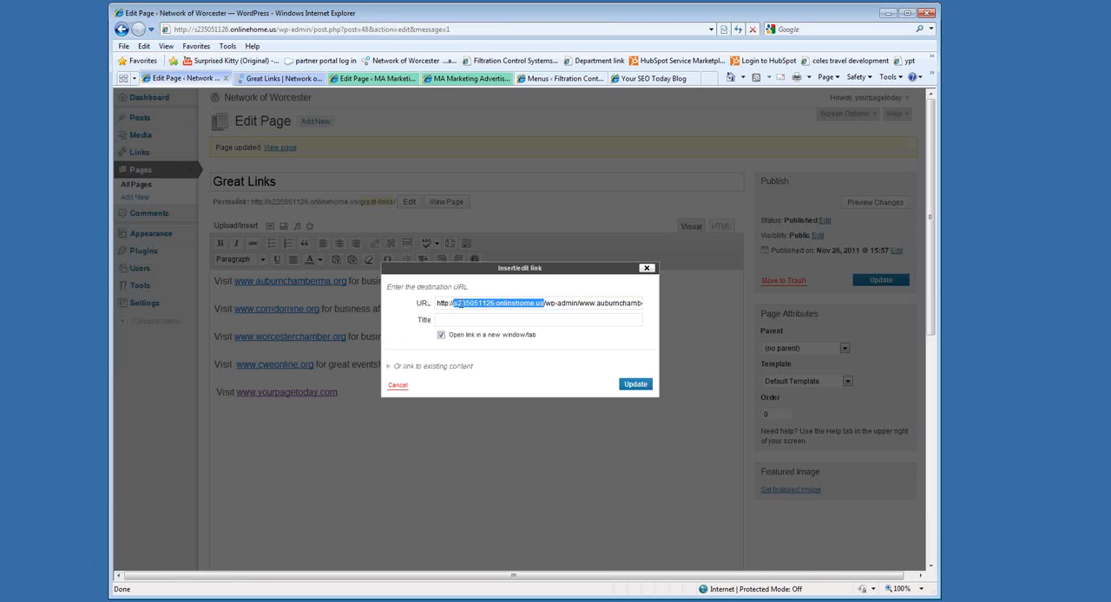
key(Delete)
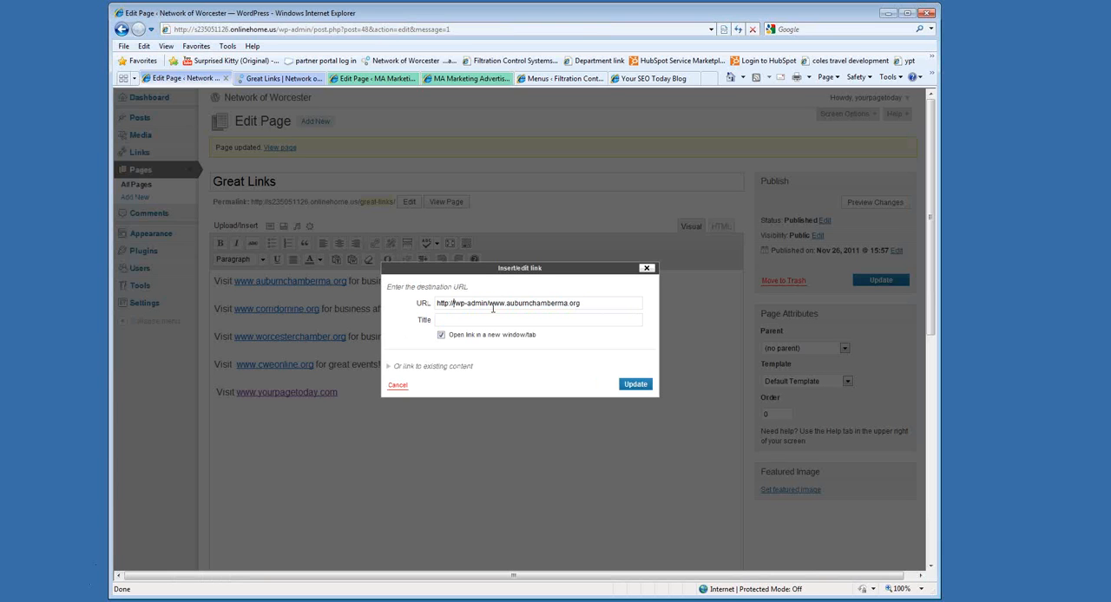
key(Delete)
key(Delete)
key(Delete)
key(Delete)
key(Delete)
key(Delete)
key(Delete)
key(Delete)
key(Delete)
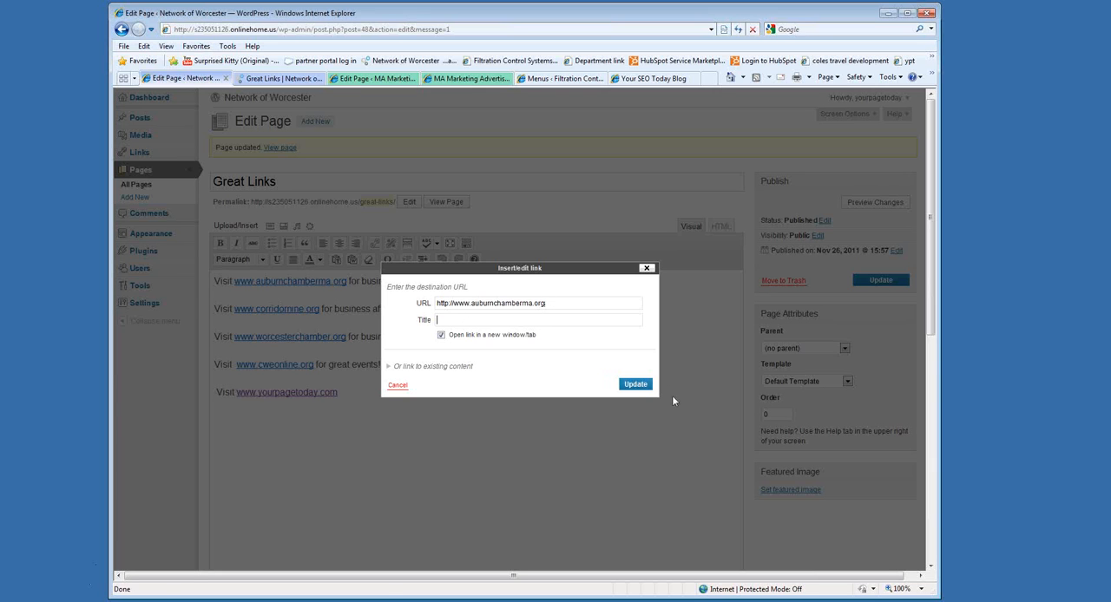
click(634, 384)
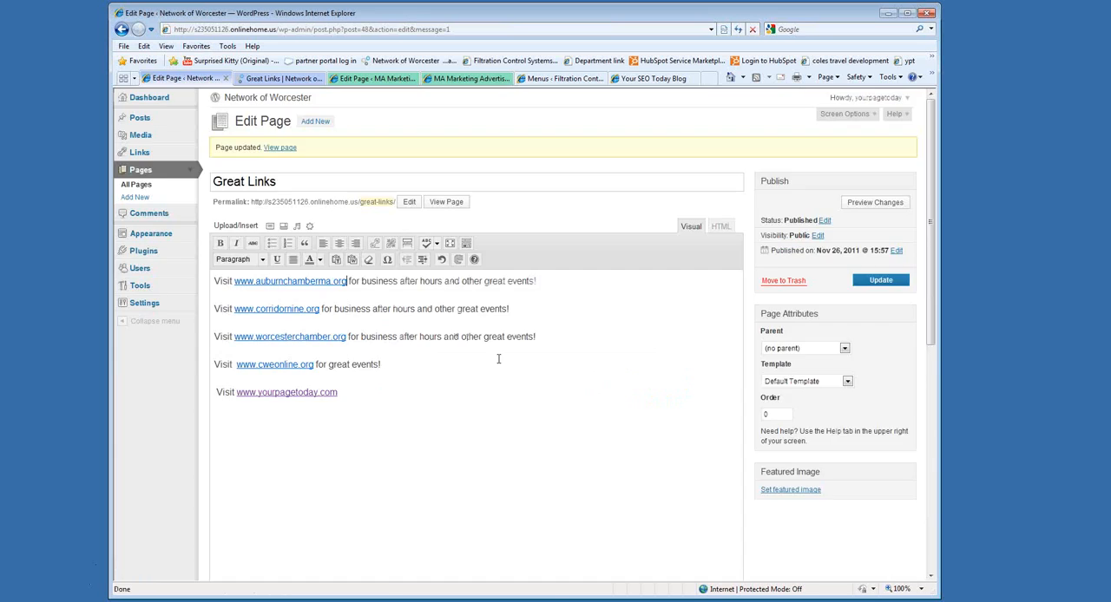
Save the corrected Auburn chamber link destination on the Great Links page and refresh the live version.
click(878, 281)
click(278, 79)
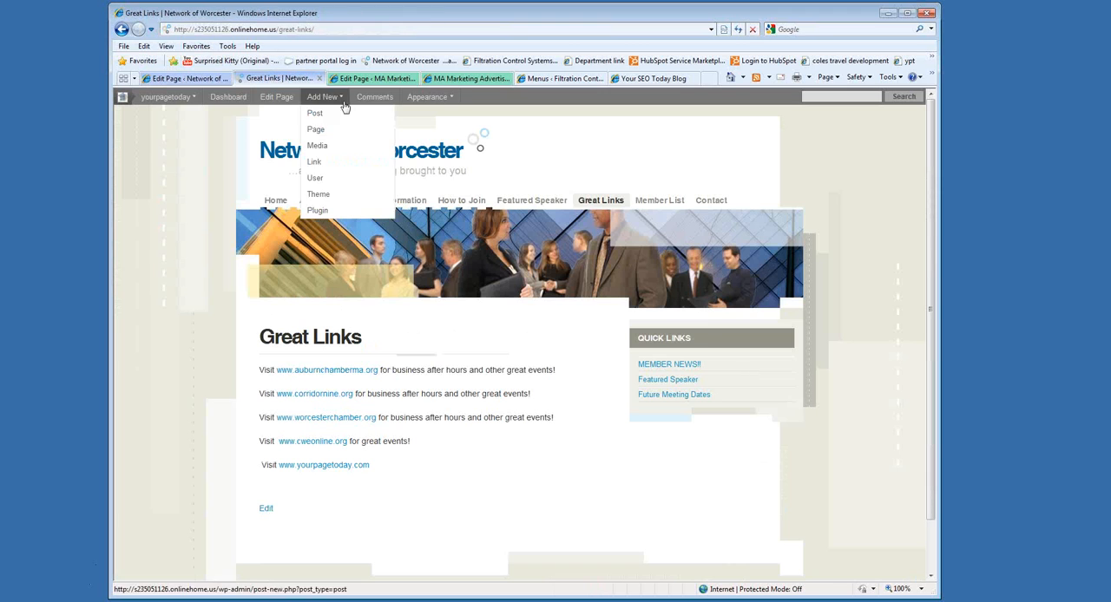
click(737, 29)
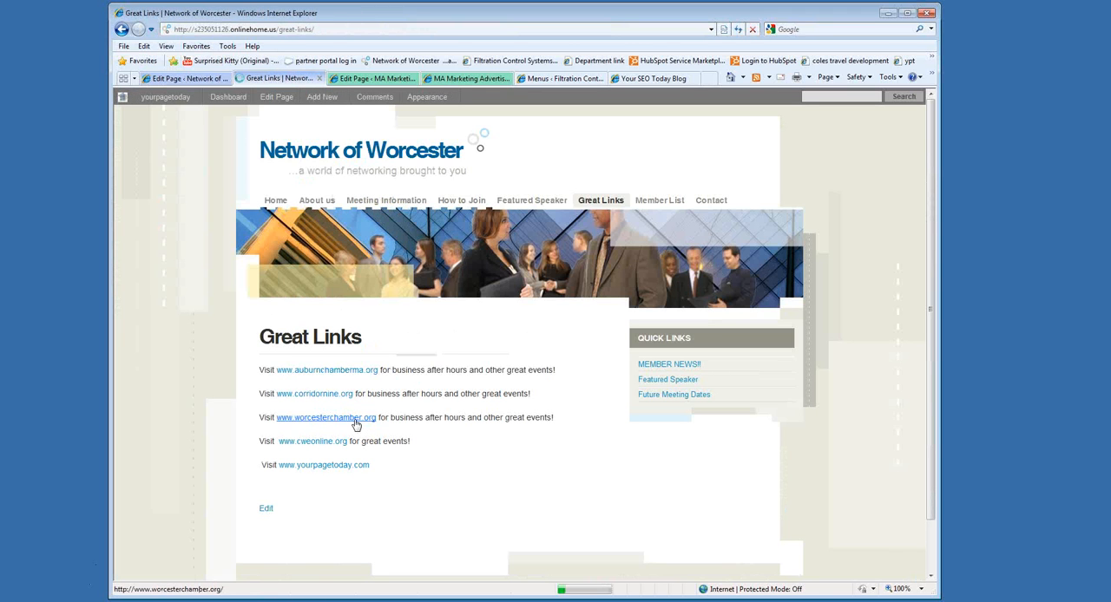
click(334, 373)
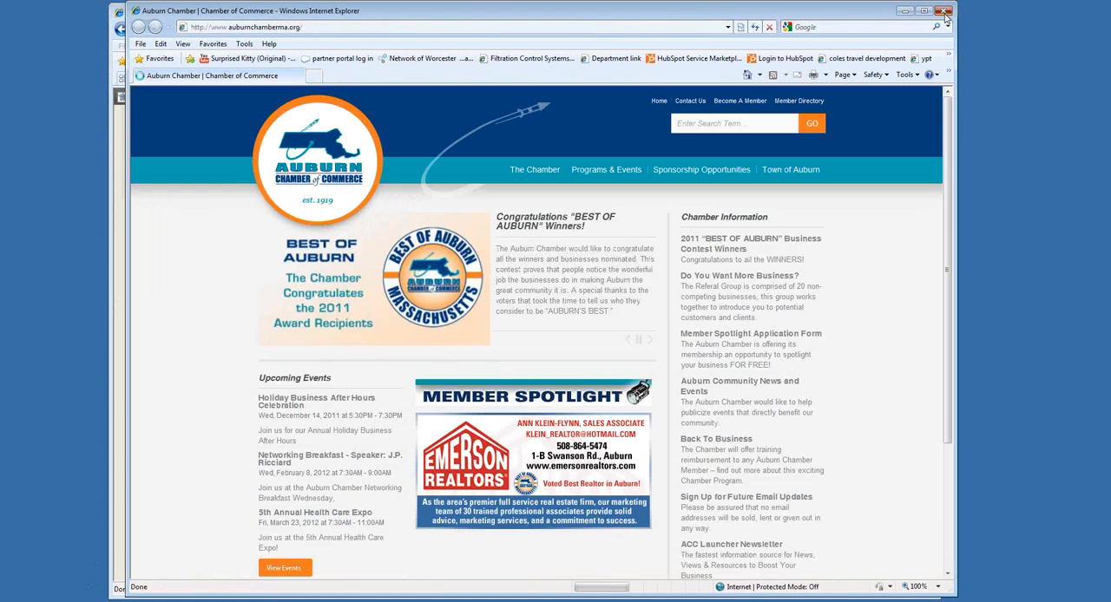
click(945, 12)
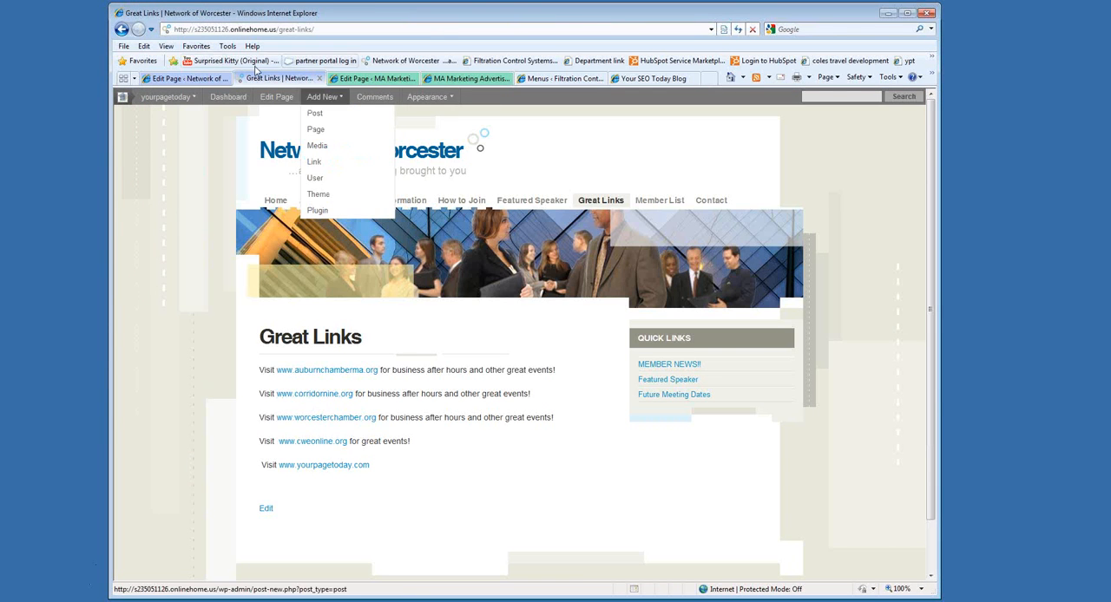
click(187, 78)
click(288, 313)
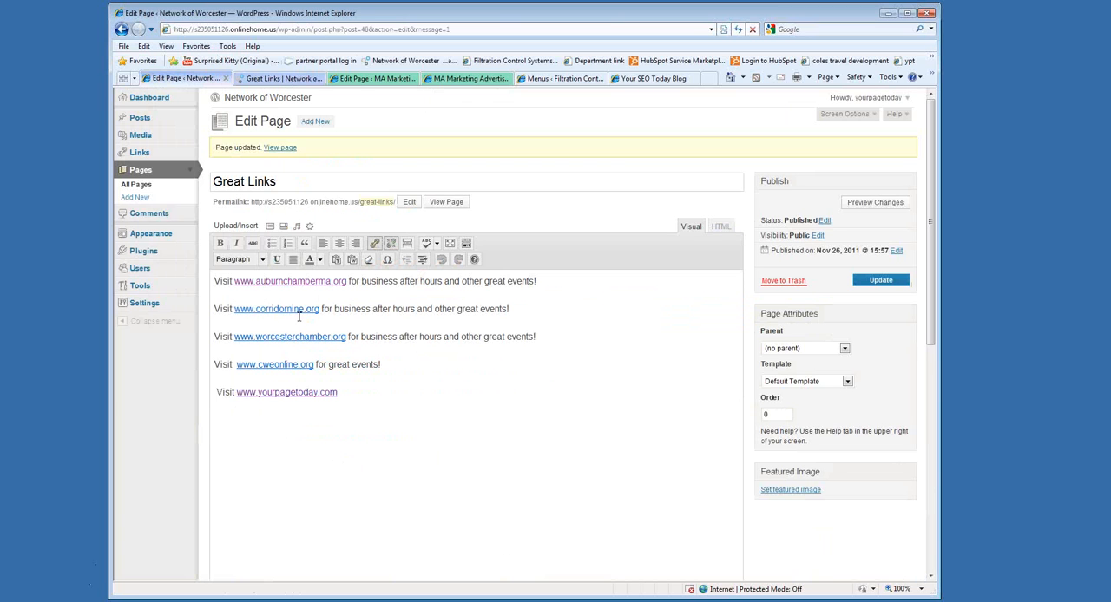
click(374, 242)
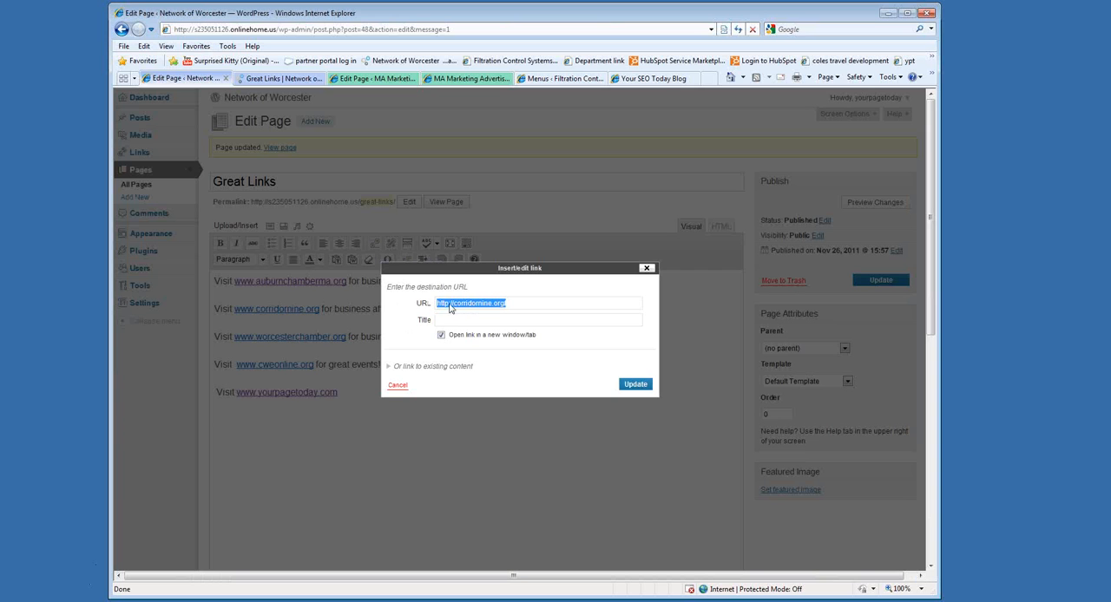
click(441, 335)
click(441, 335)
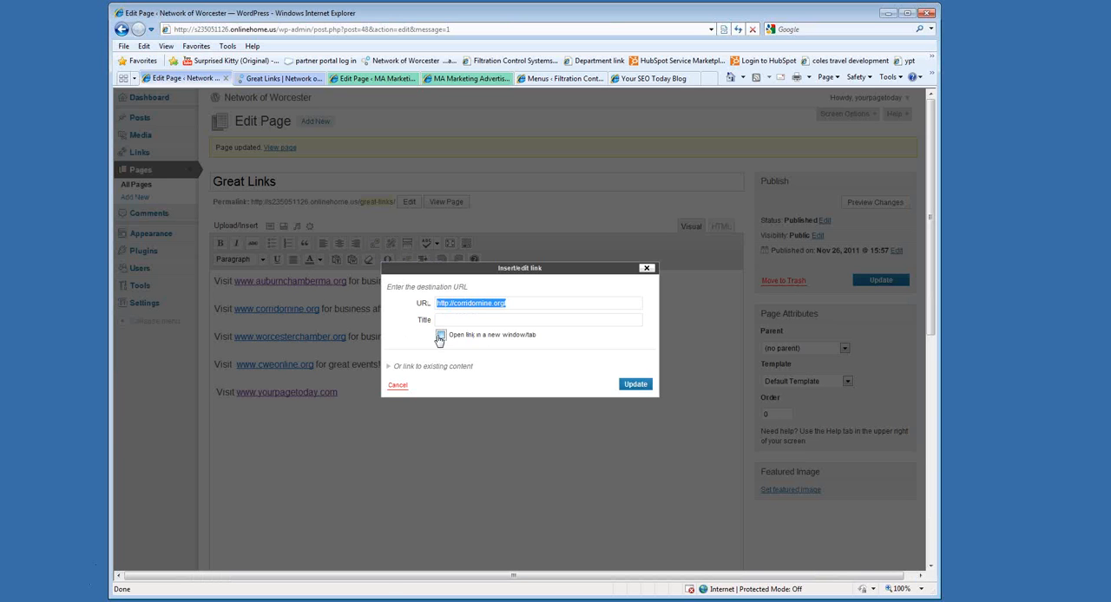
click(634, 385)
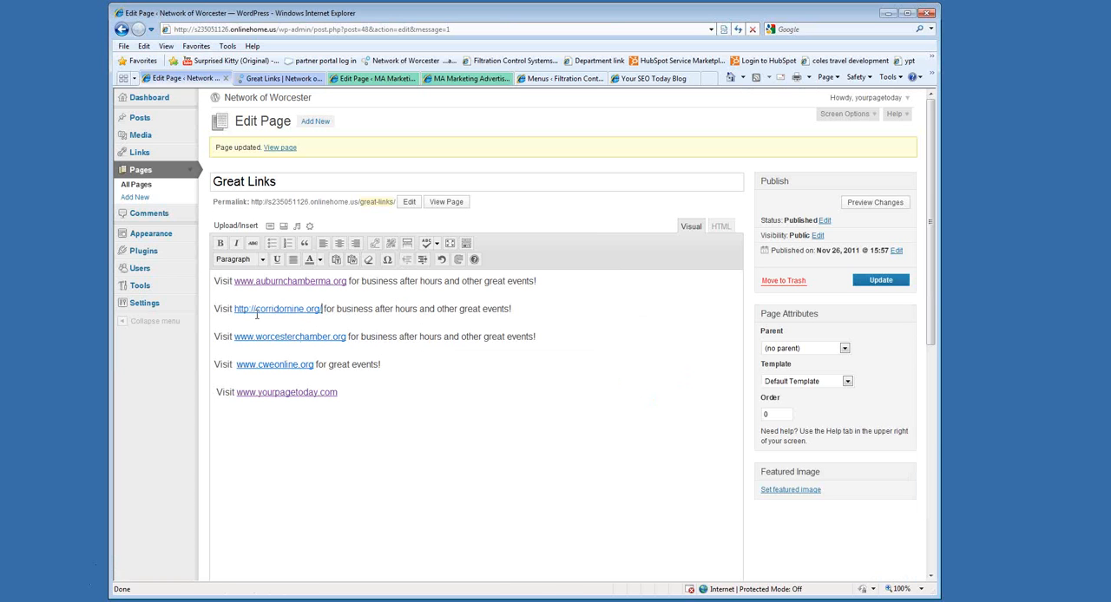
click(254, 309)
key(BackSpace)
key(BackSpace)
key(BackSpace)
key(BackSpace)
key(BackSpace)
key(BackSpace)
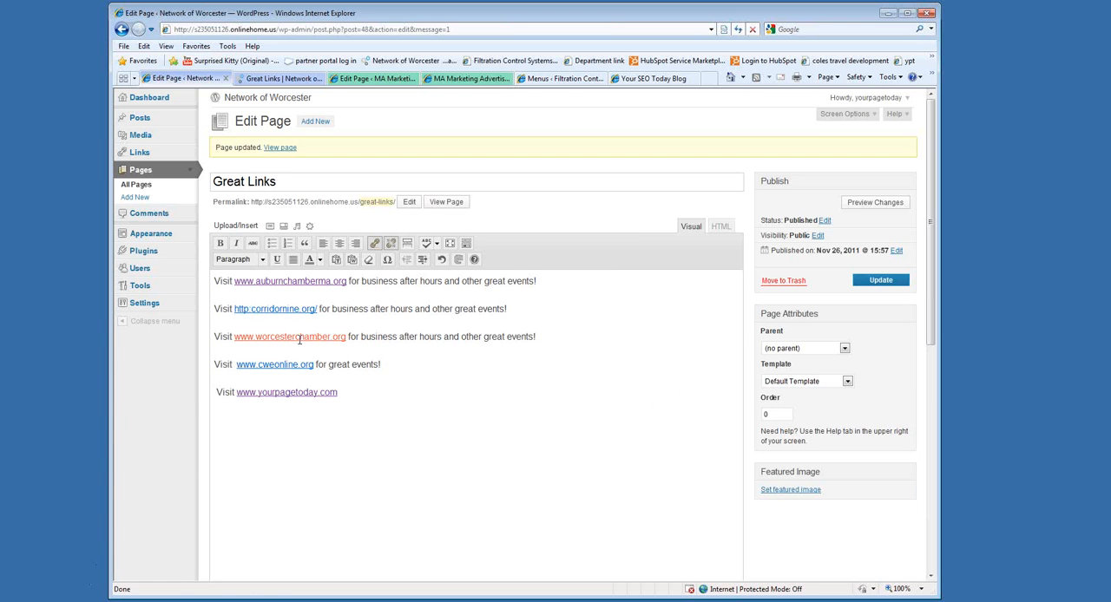
key(BackSpace)
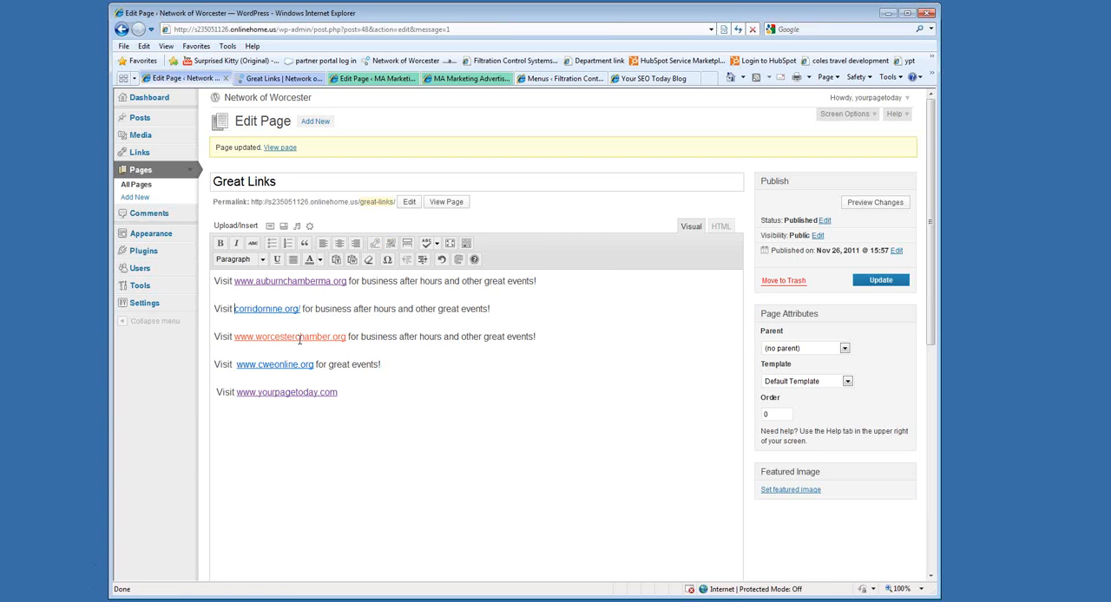
text(ww)
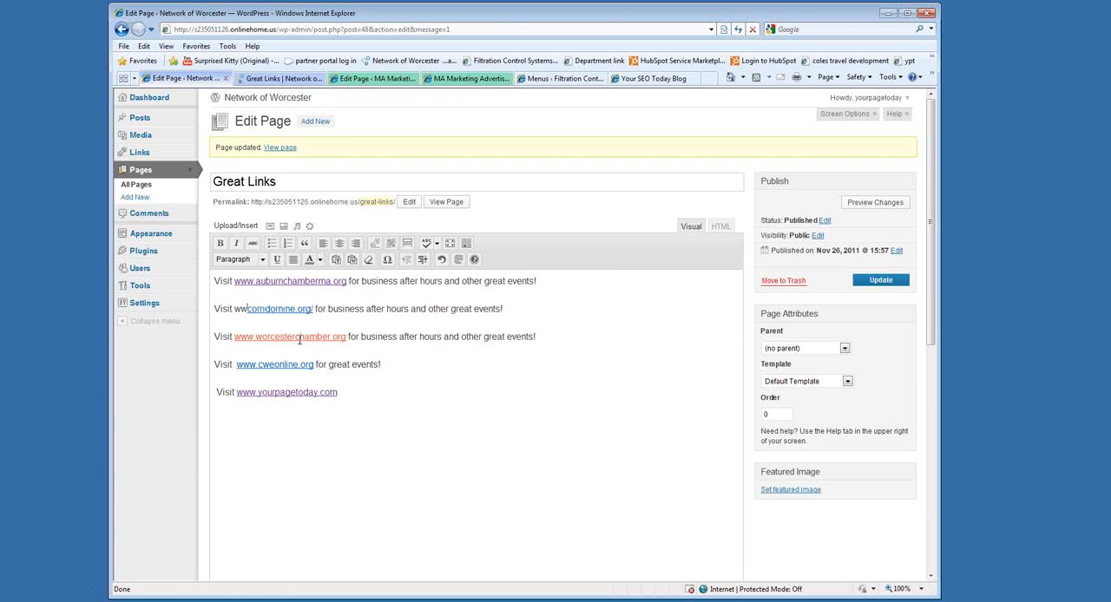
key(BackSpace)
key(BackSpace)
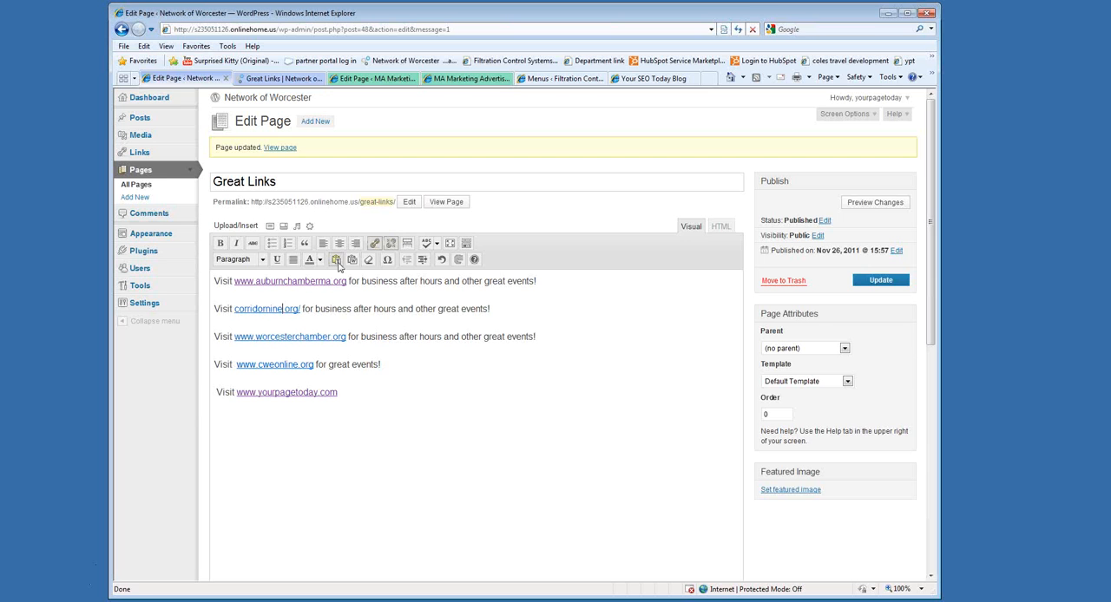
click(373, 246)
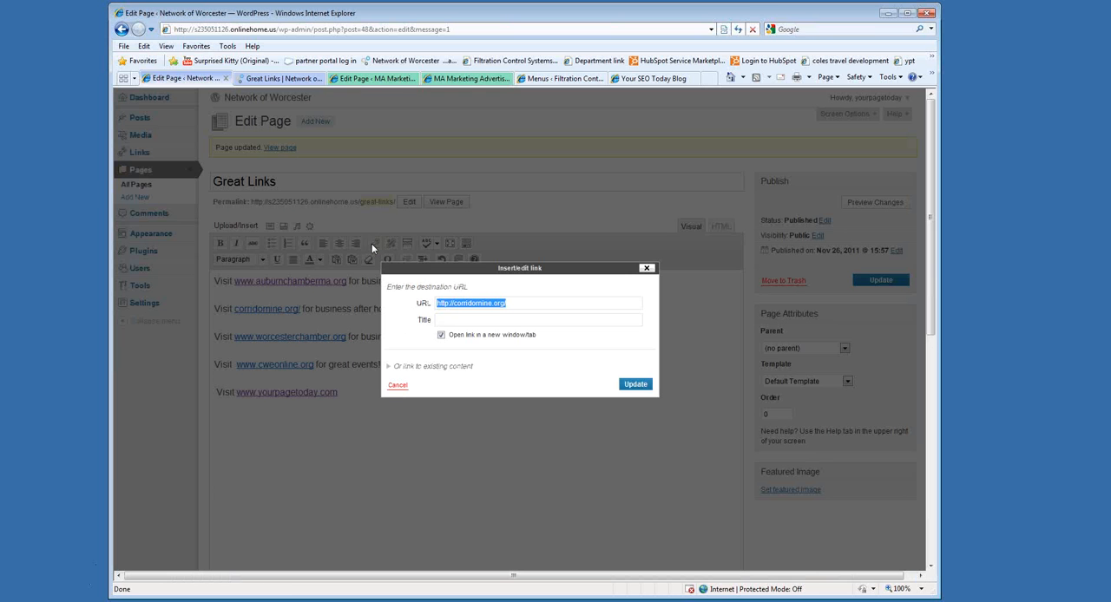
click(454, 304)
text(www.)
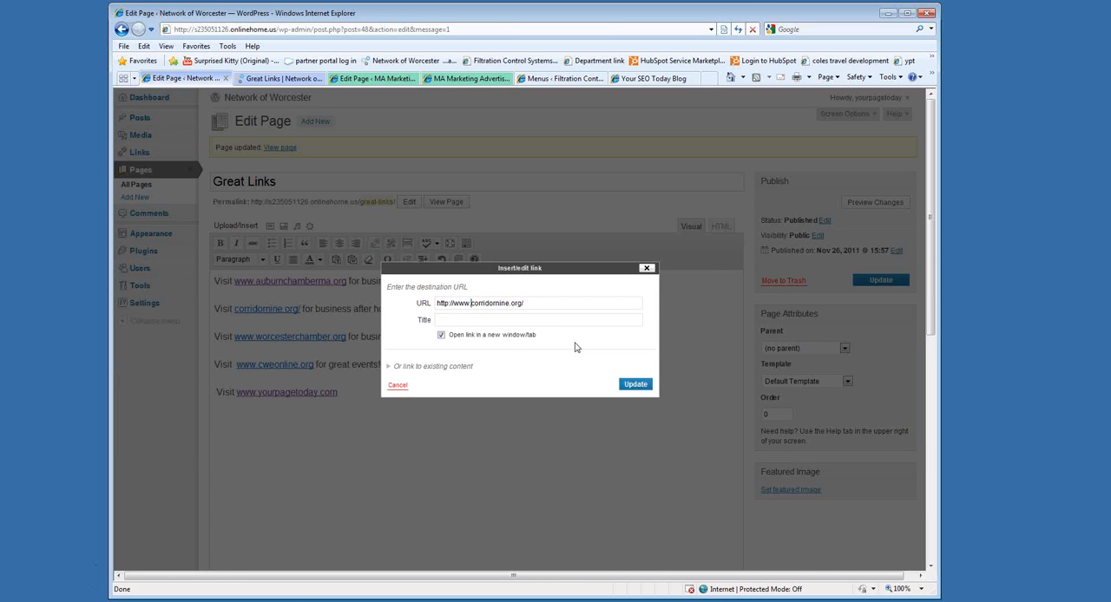
click(635, 383)
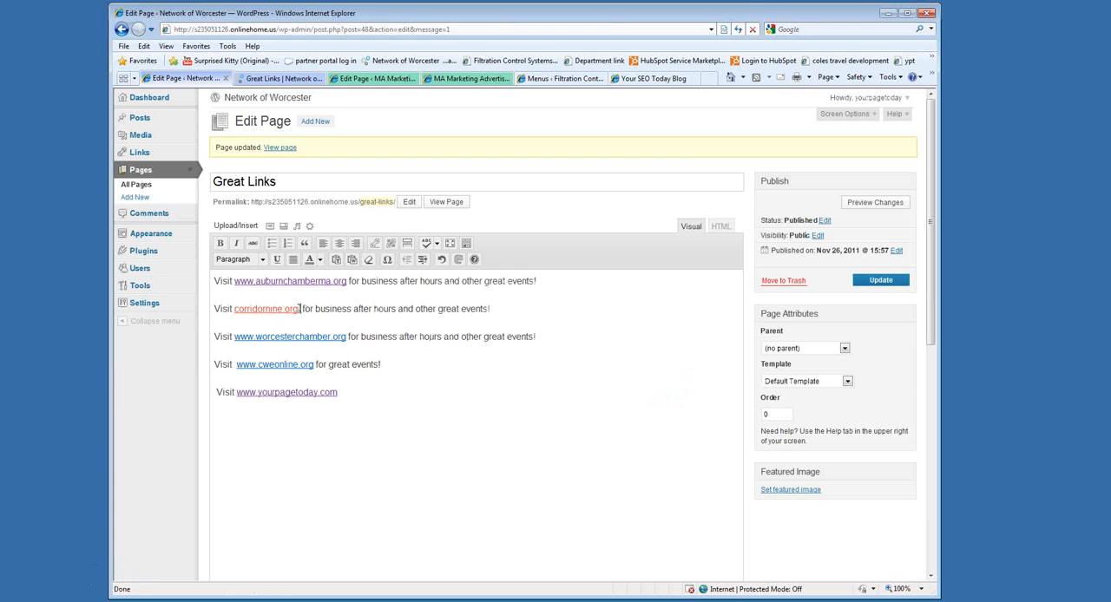
click(299, 308)
key(BackSpace)
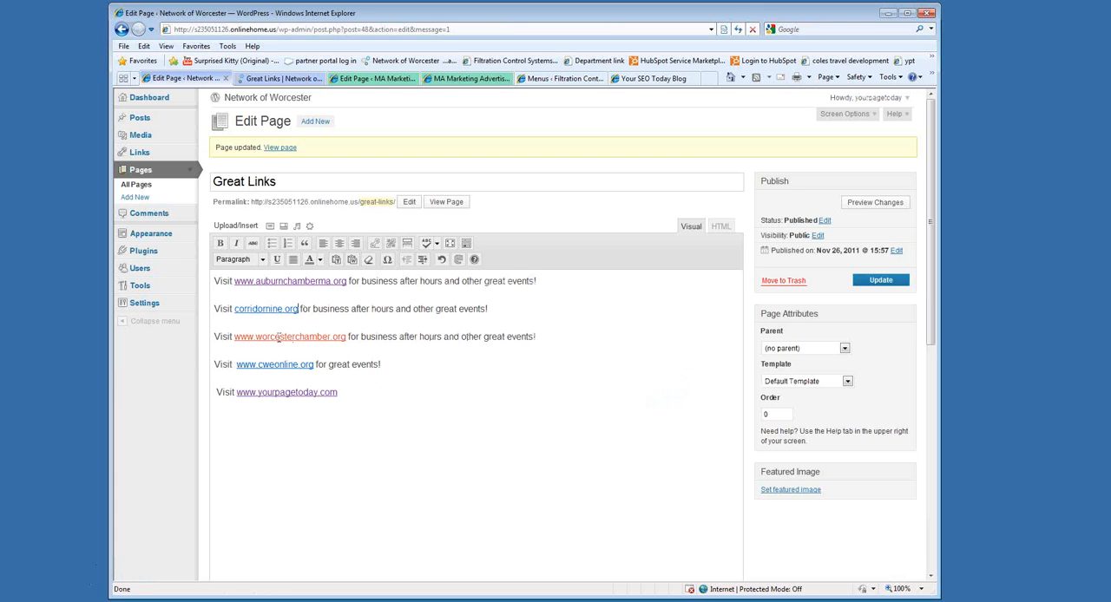
click(235, 309)
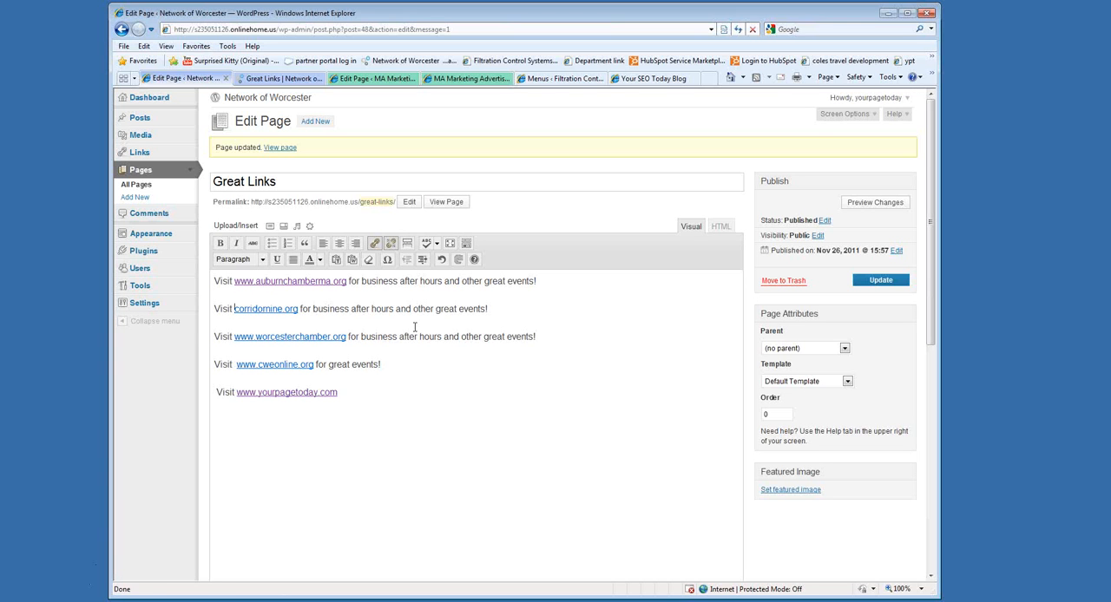
click(443, 261)
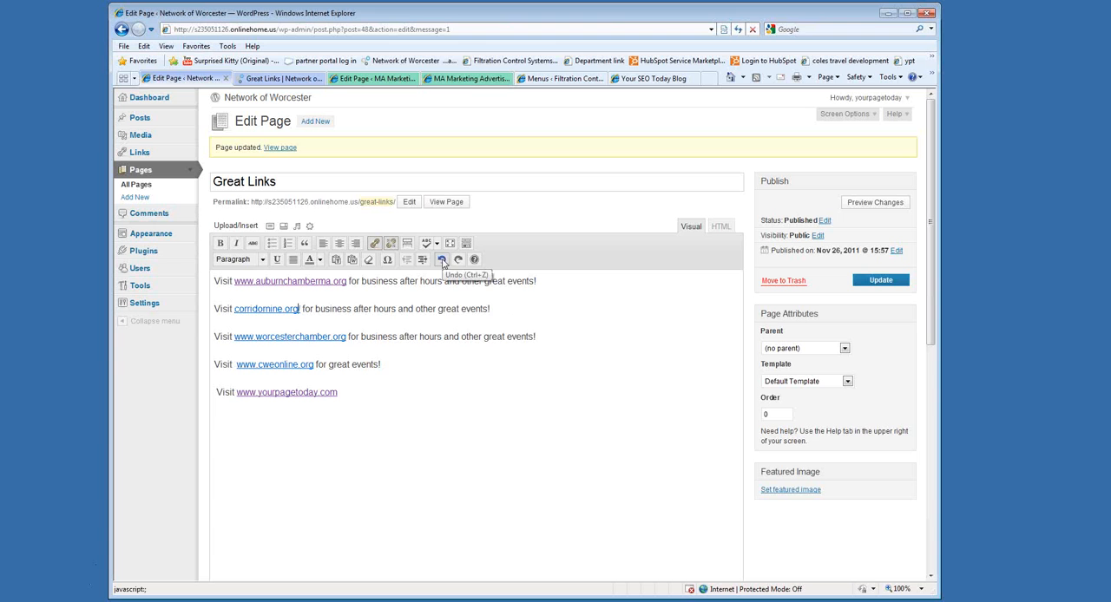
click(443, 261)
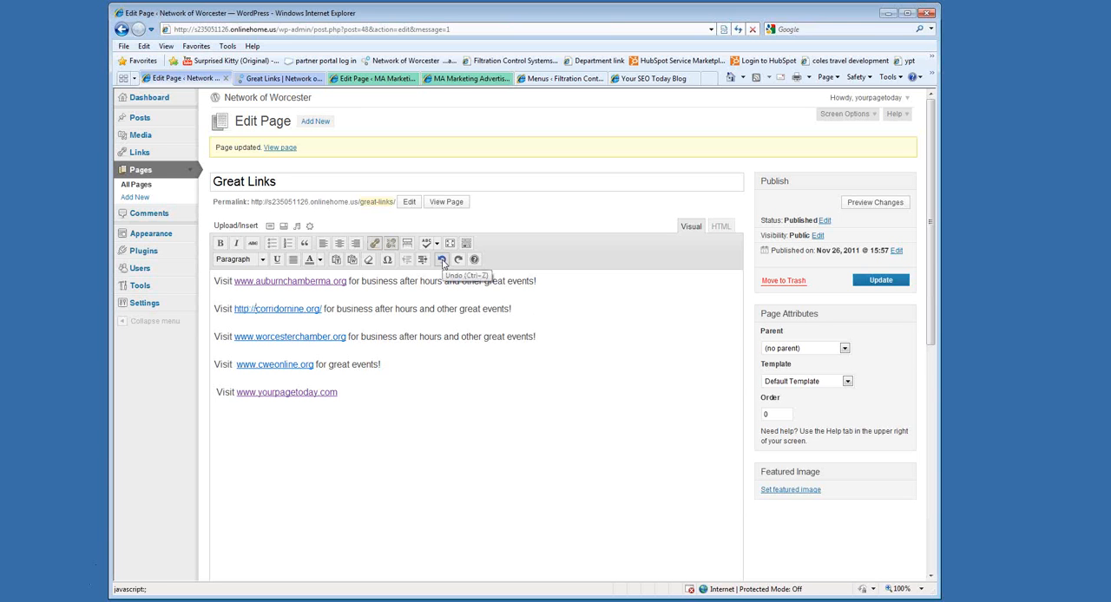
click(443, 261)
click(262, 308)
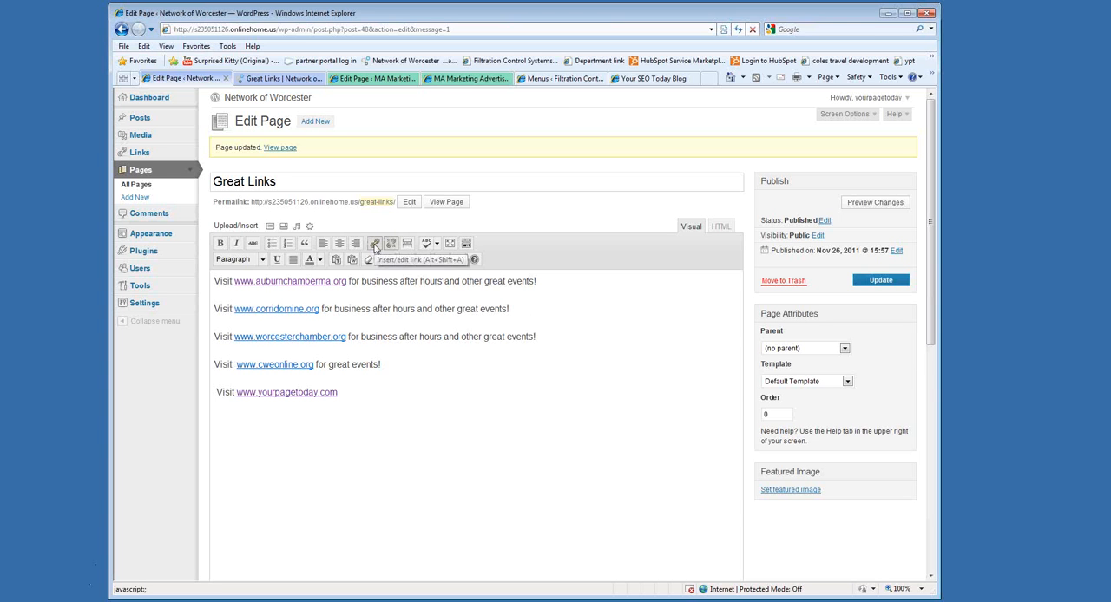
click(375, 248)
click(450, 303)
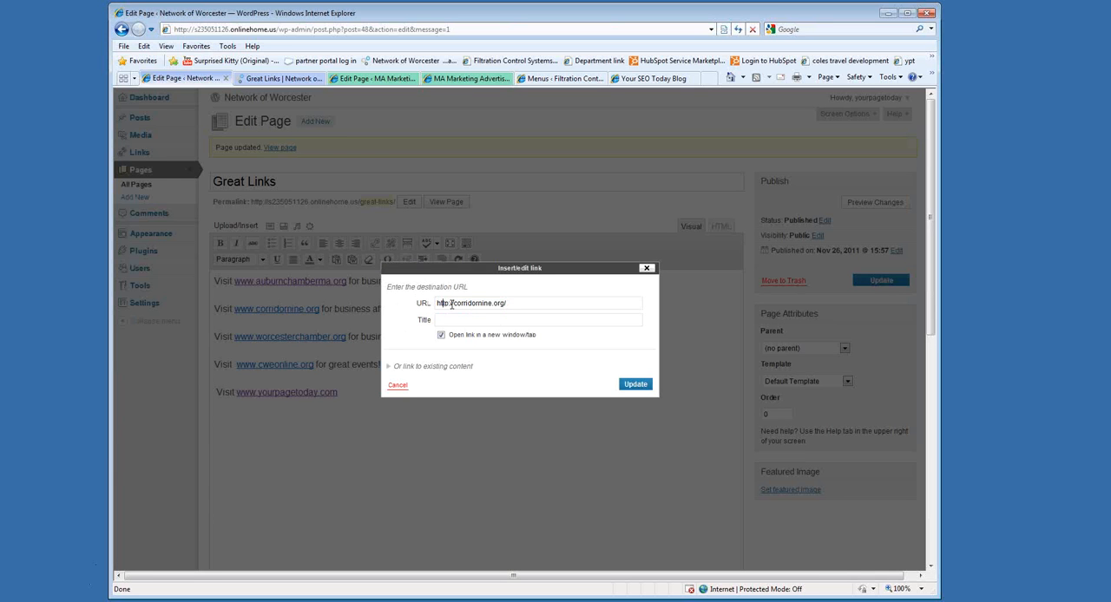
text(www.)
click(627, 386)
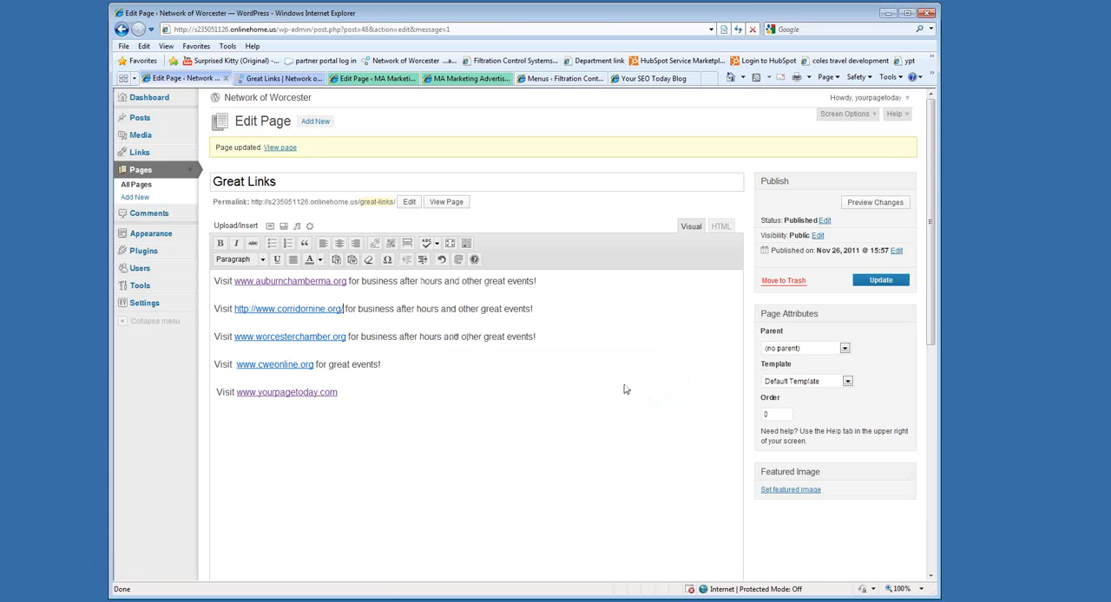
click(256, 308)
key(BackSpace)
key(BackSpace)
key(BackSpace)
key(BackSpace)
key(BackSpace)
key(BackSpace)
key(BackSpace)
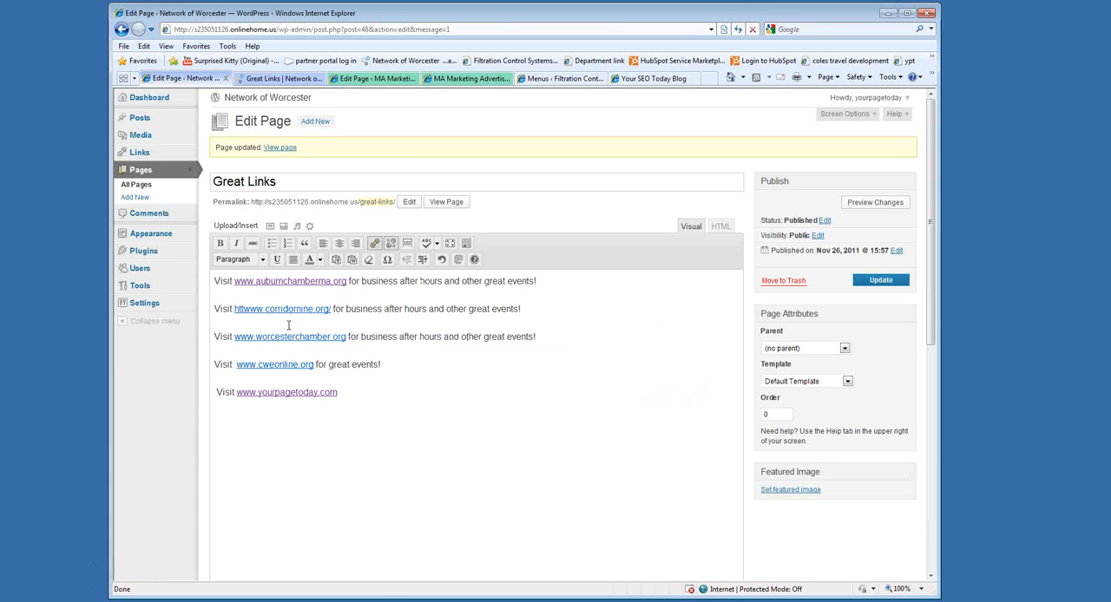
click(320, 318)
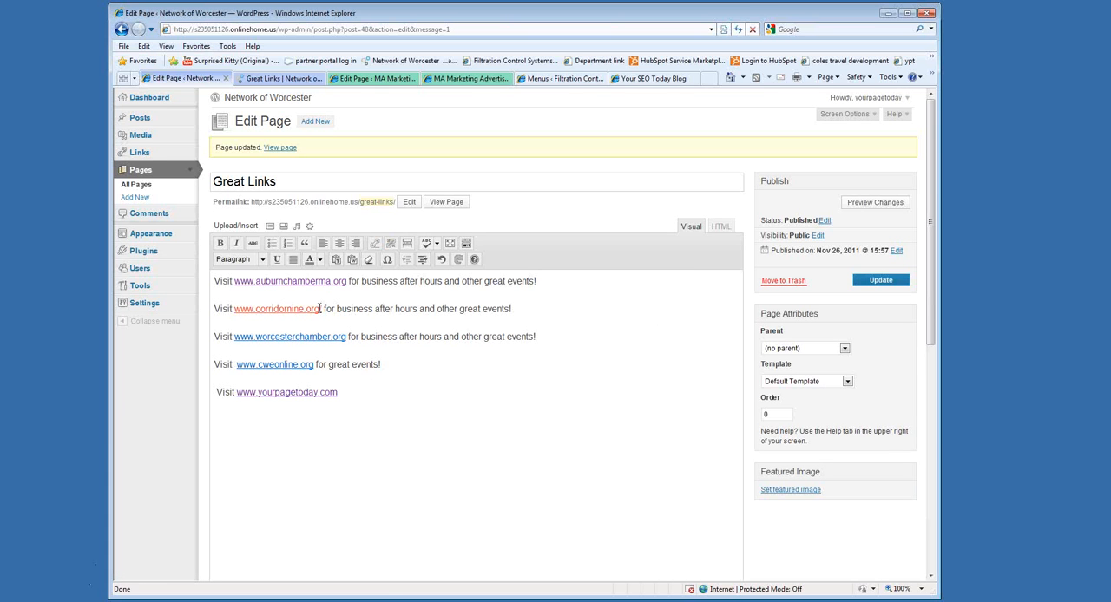
key(BackSpace)
key(Delete)
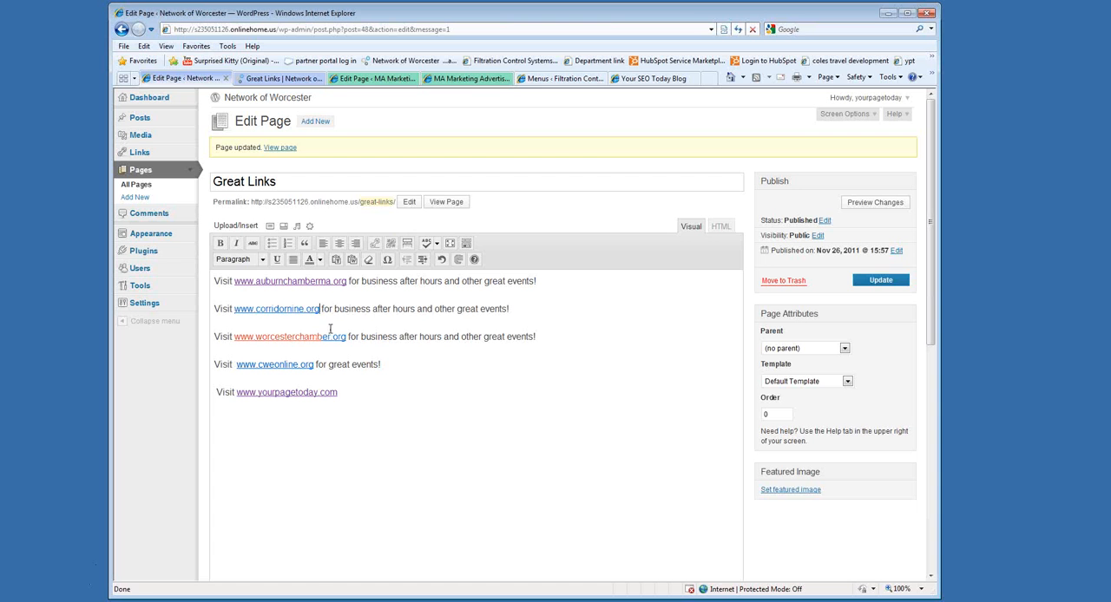
Save the corrected corridornine.org link on the Great Links page and reload the live page.
click(880, 281)
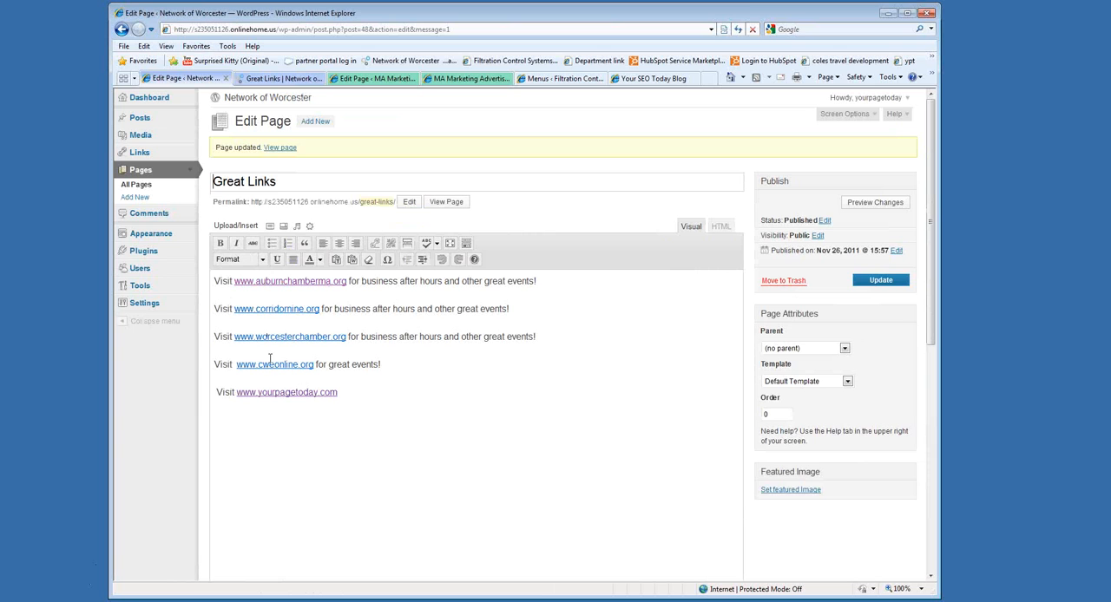
click(280, 78)
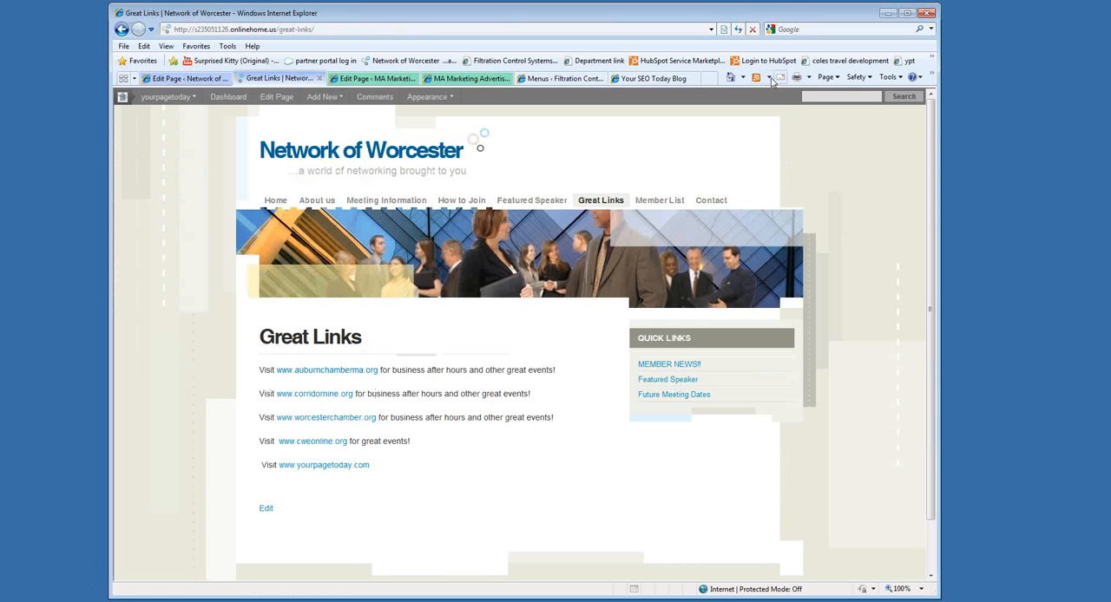
click(737, 29)
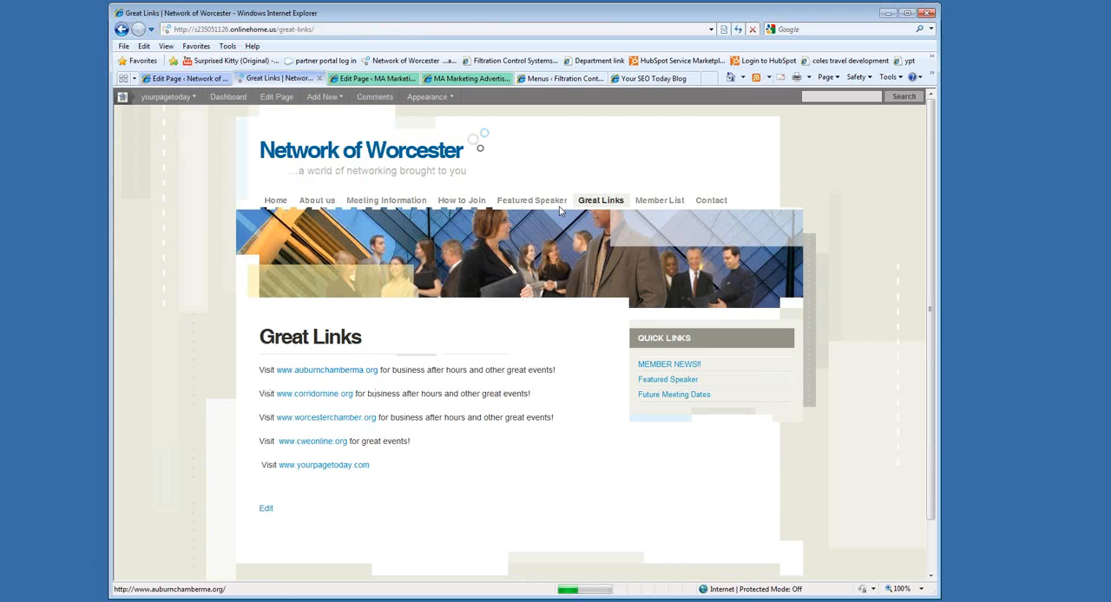
click(316, 396)
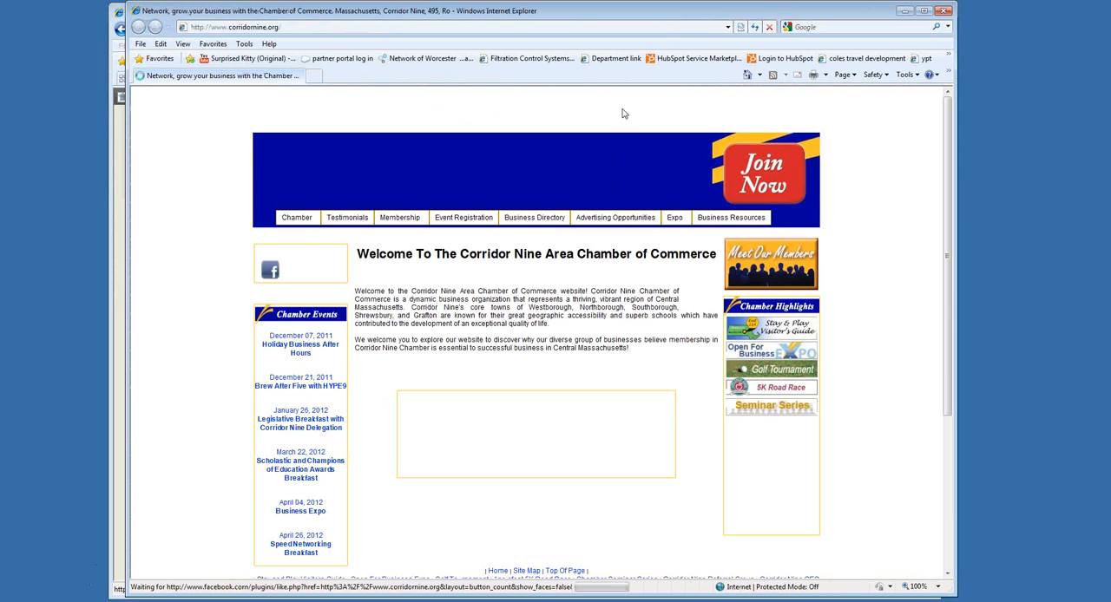
click(943, 12)
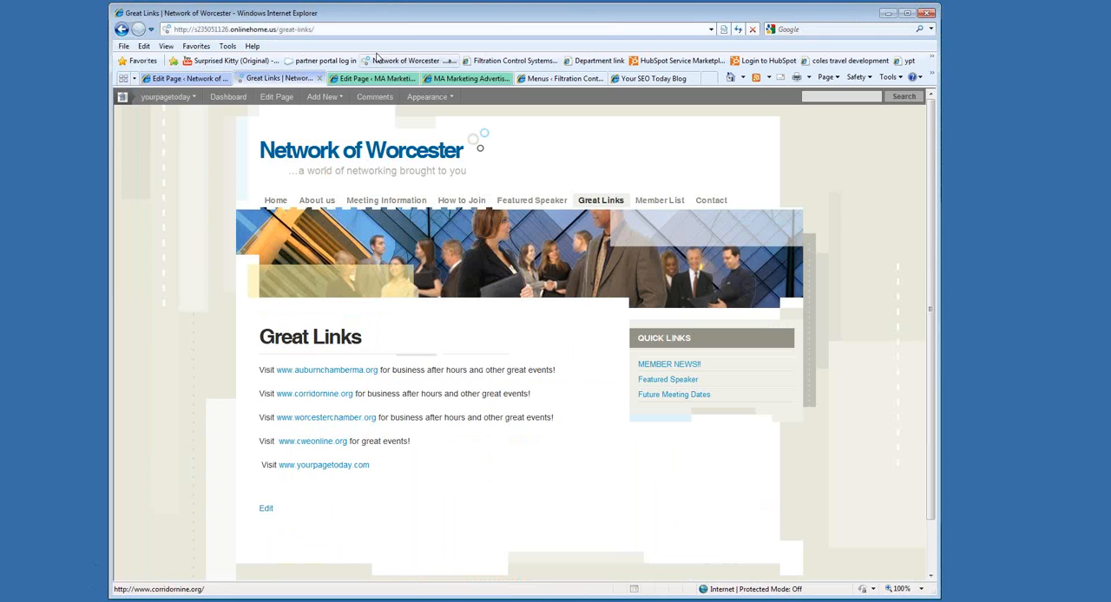
click(217, 79)
click(305, 337)
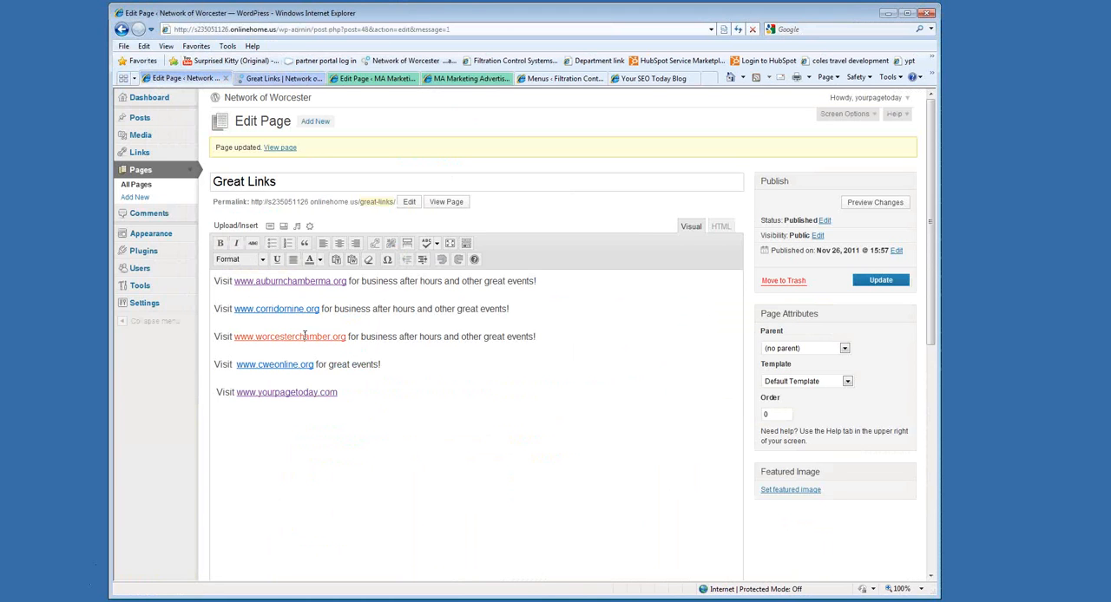
click(377, 244)
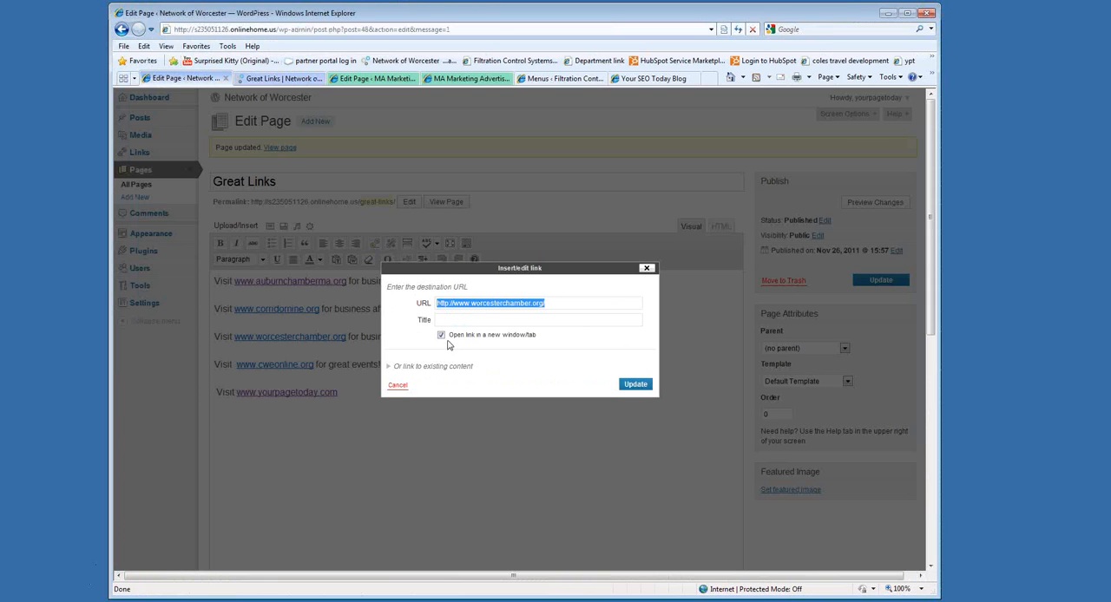
click(636, 384)
click(255, 335)
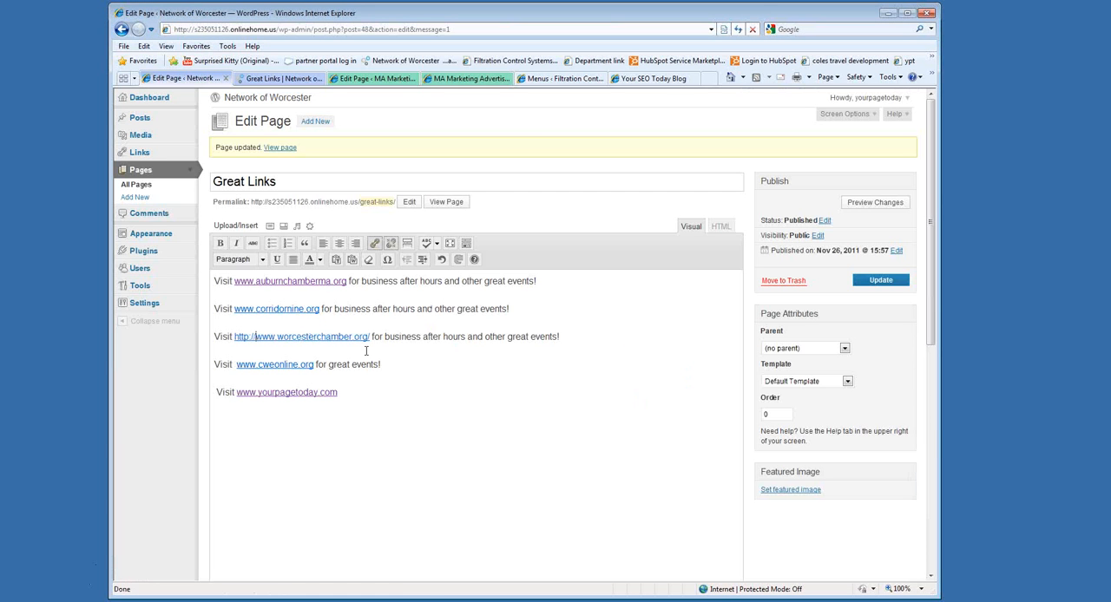
key(BackSpace)
key(BackSpace)
key(BackSpace)
key(BackSpace)
key(BackSpace)
key(BackSpace)
key(BackSpace)
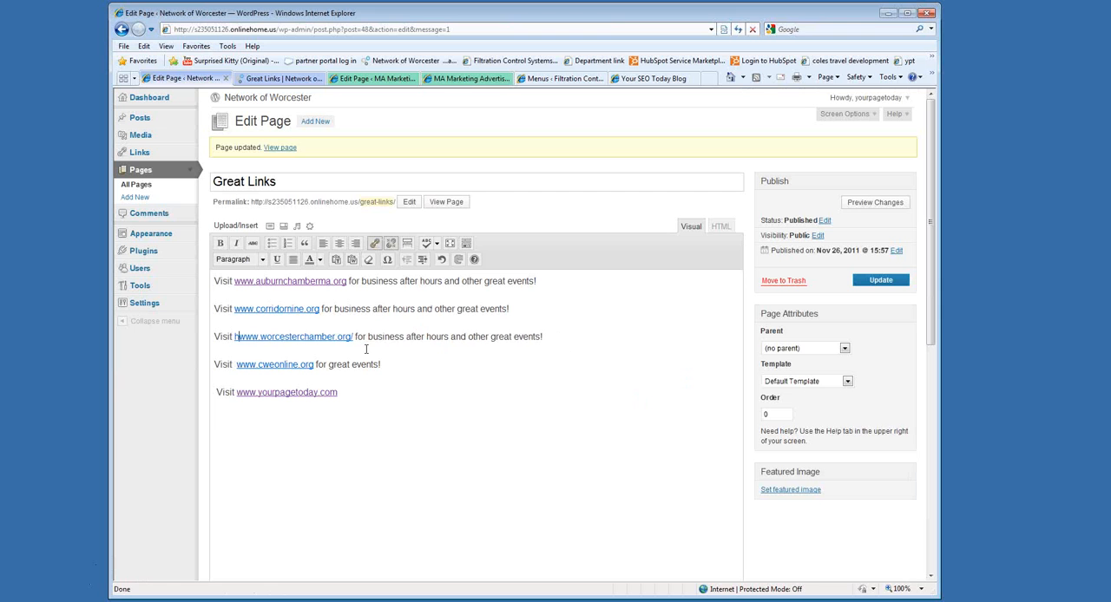
click(348, 337)
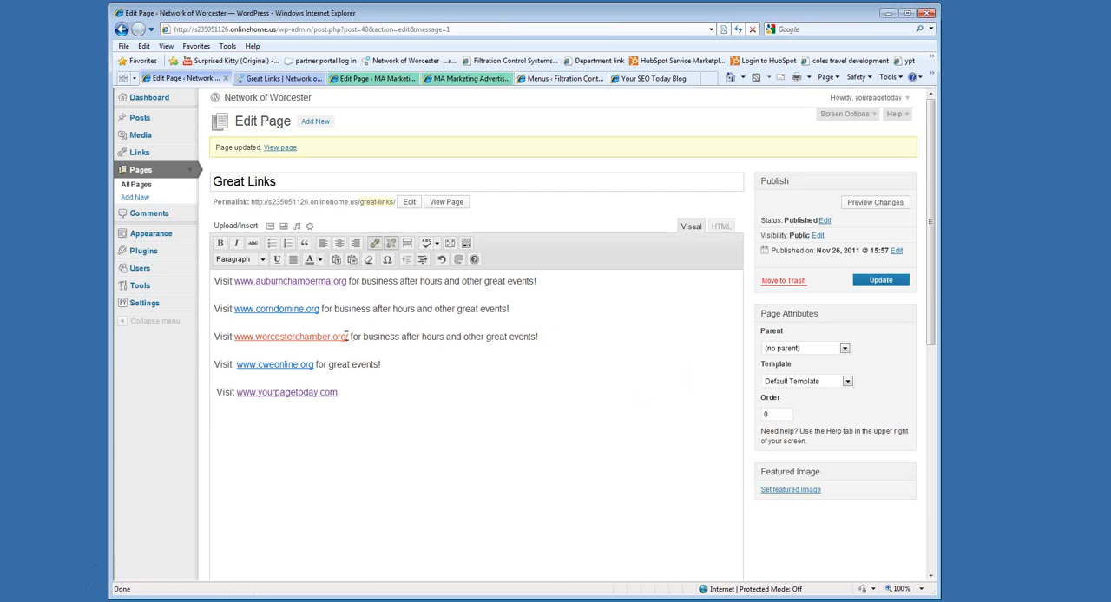
key(BackSpace)
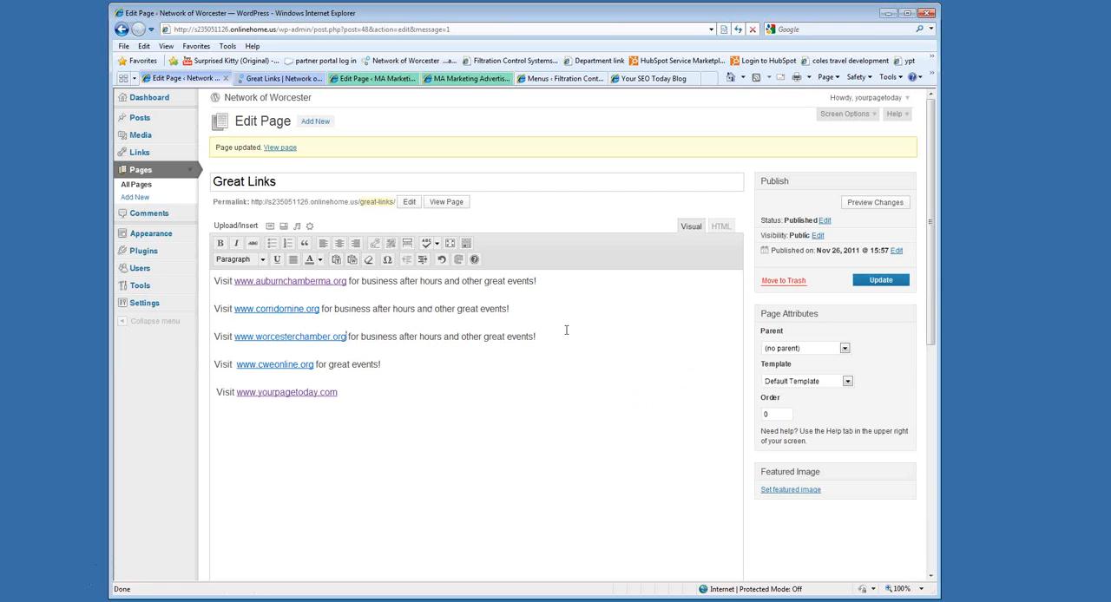
click(879, 281)
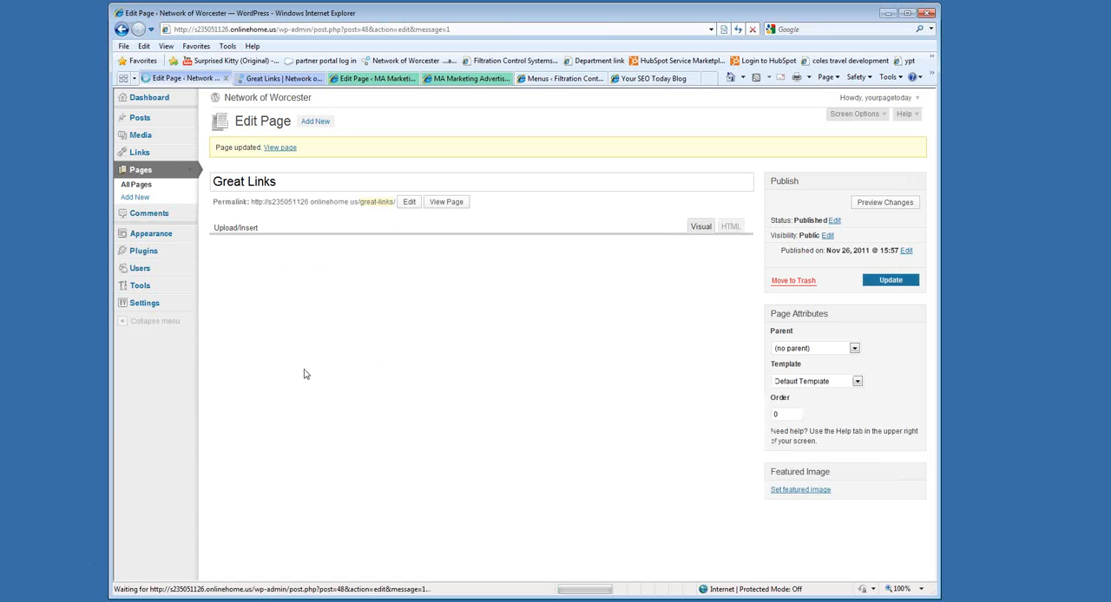
click(280, 364)
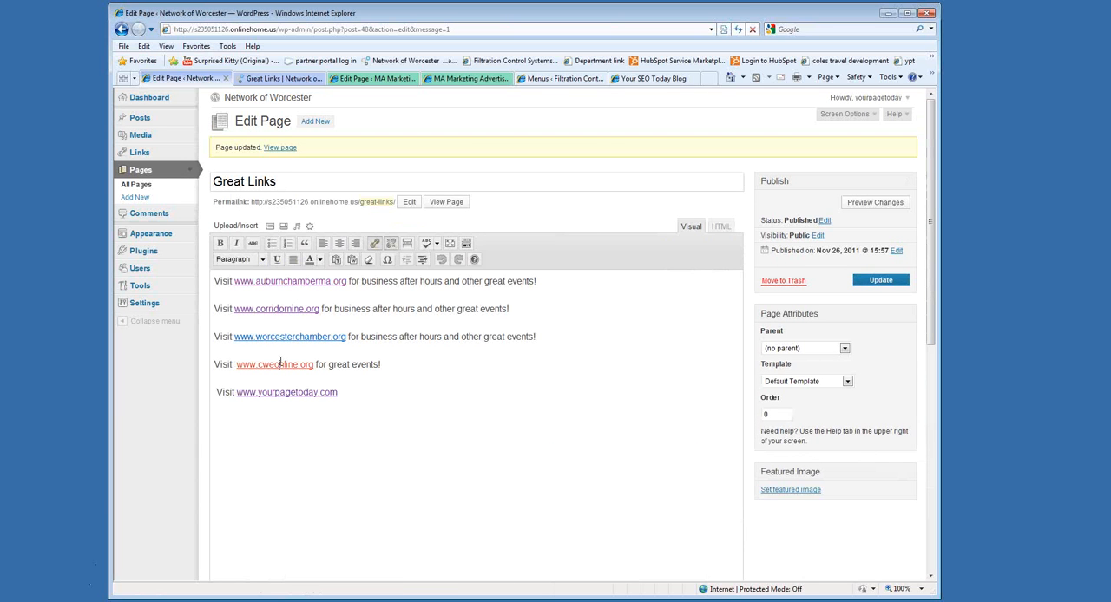
click(376, 244)
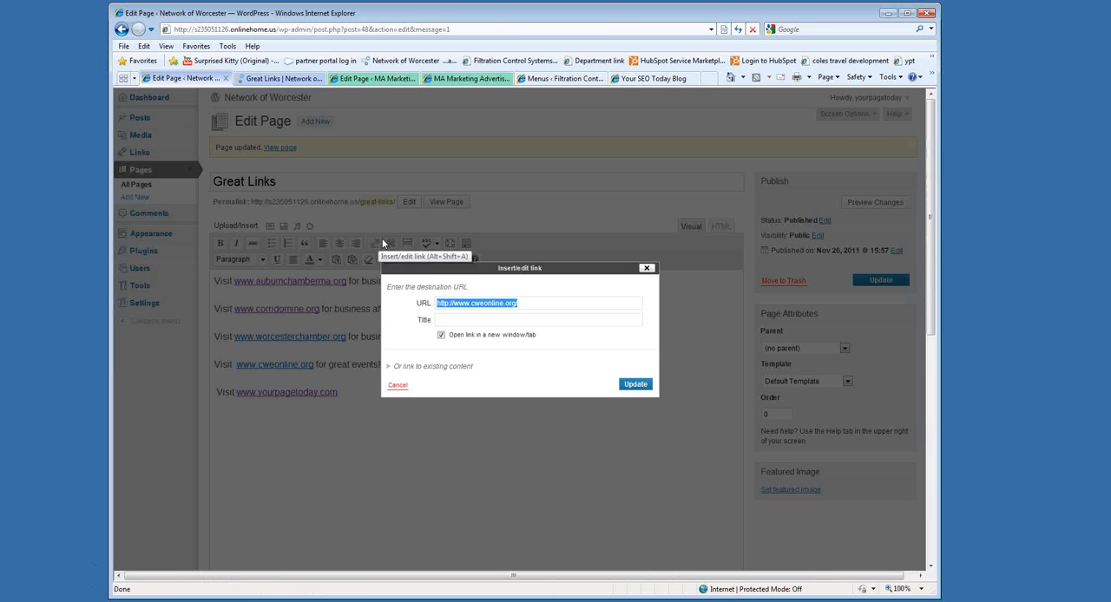
click(440, 335)
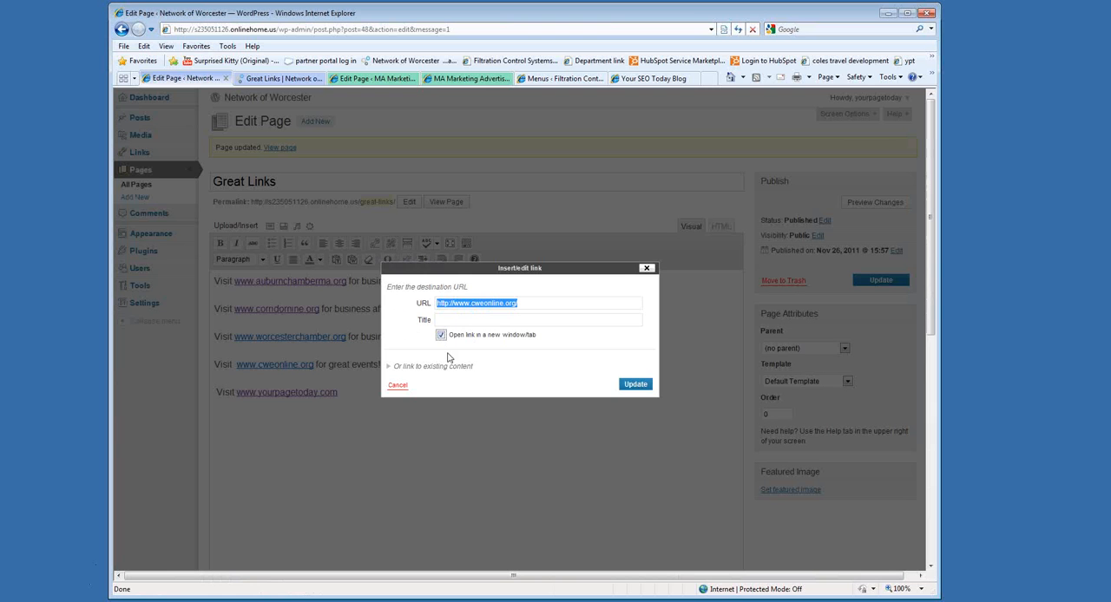
click(646, 385)
click(257, 363)
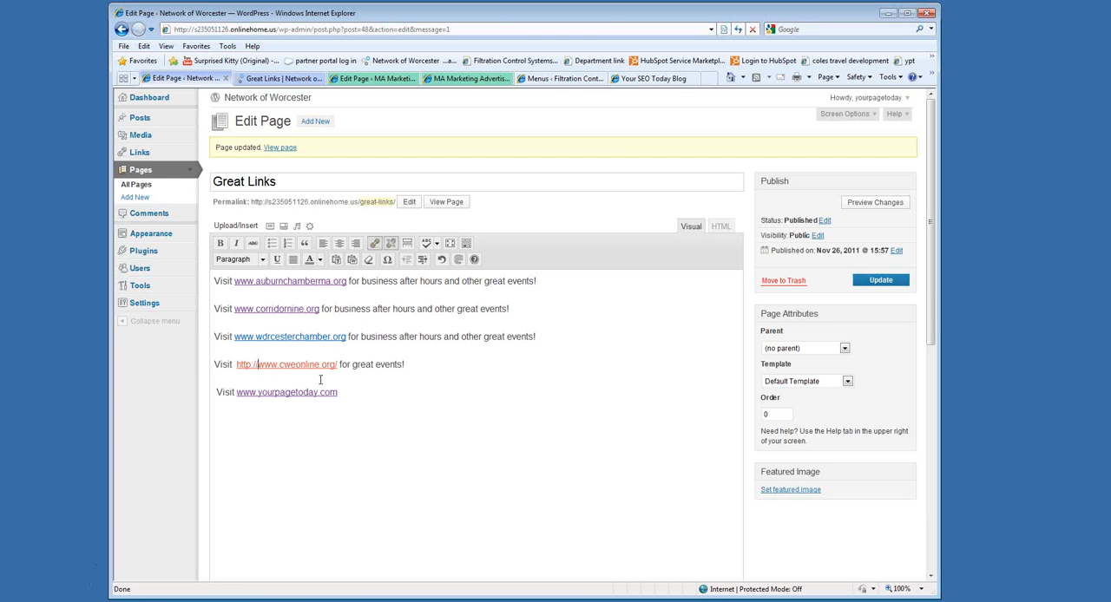
key(BackSpace)
key(BackSpace)
key(BackSpace)
key(BackSpace)
key(BackSpace)
key(BackSpace)
key(BackSpace)
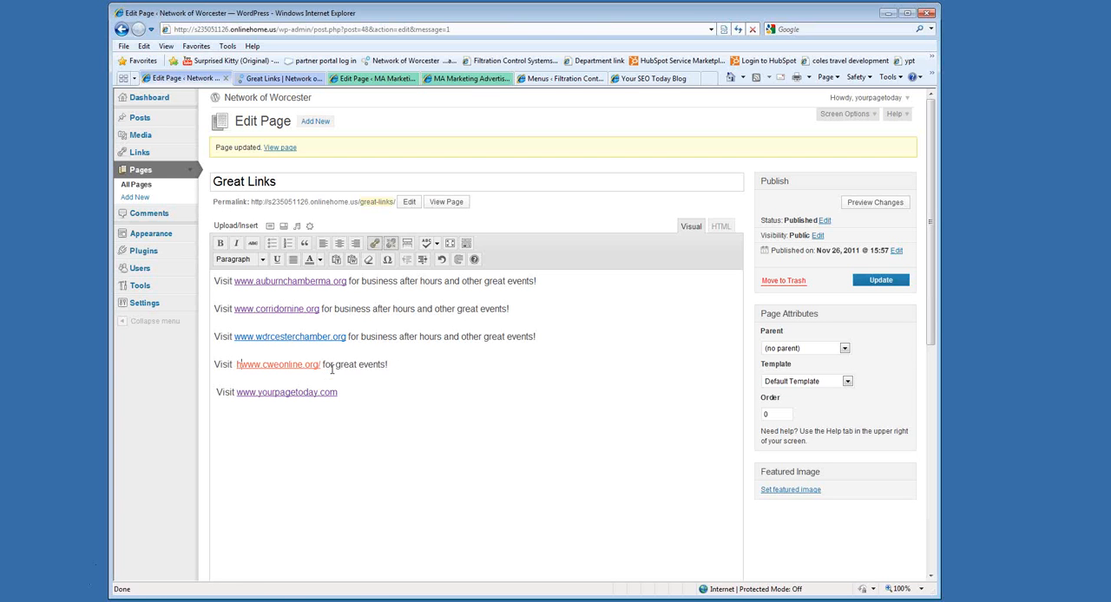
click(315, 364)
key(BackSpace)
click(875, 282)
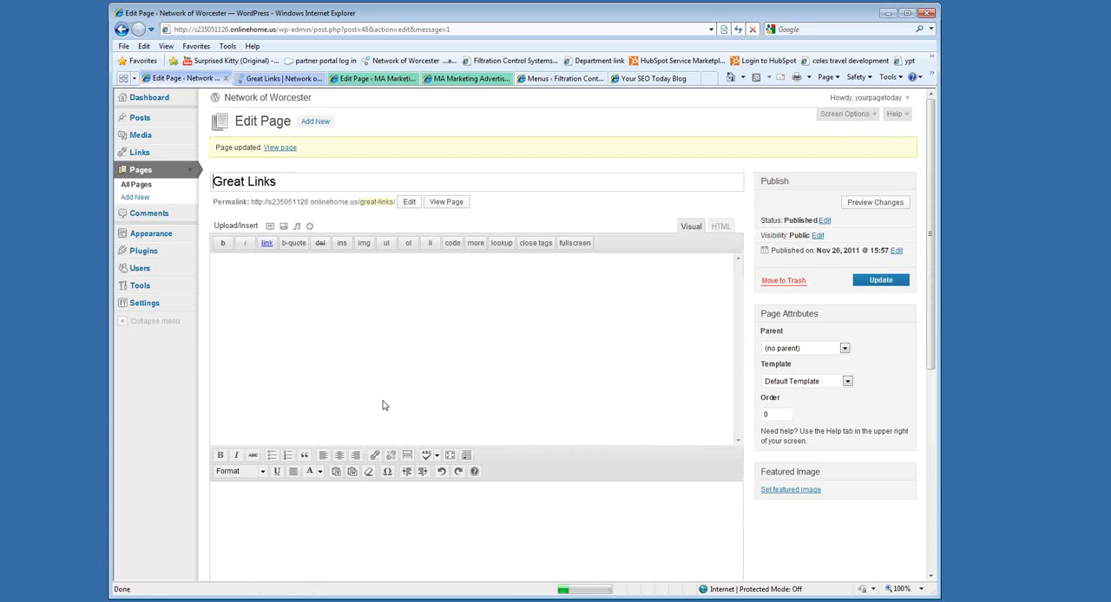
drag(392, 395, 119, 384)
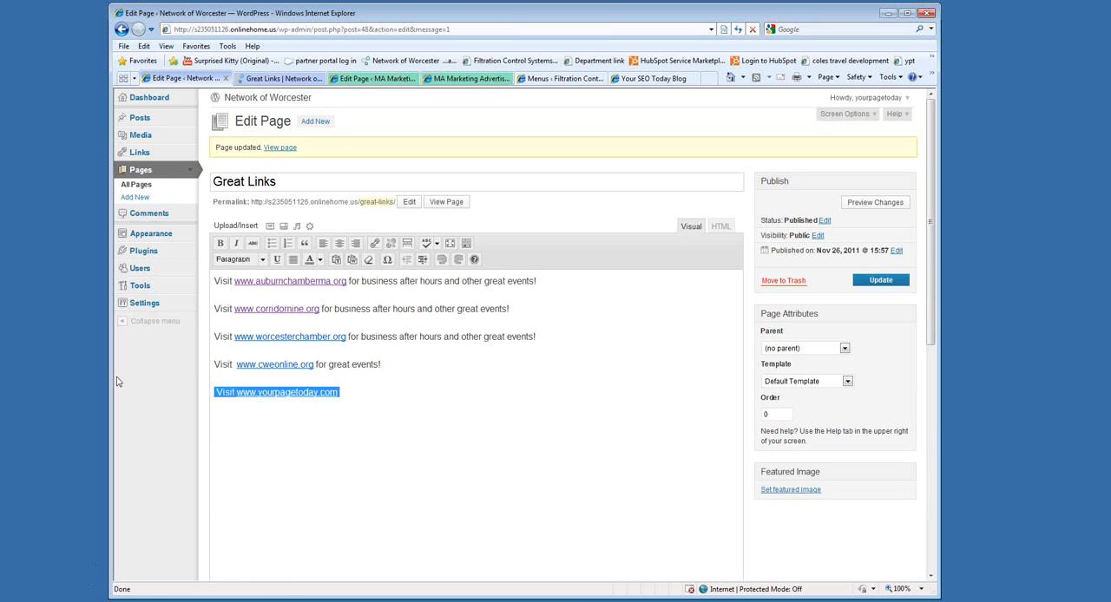
key(BackSpace)
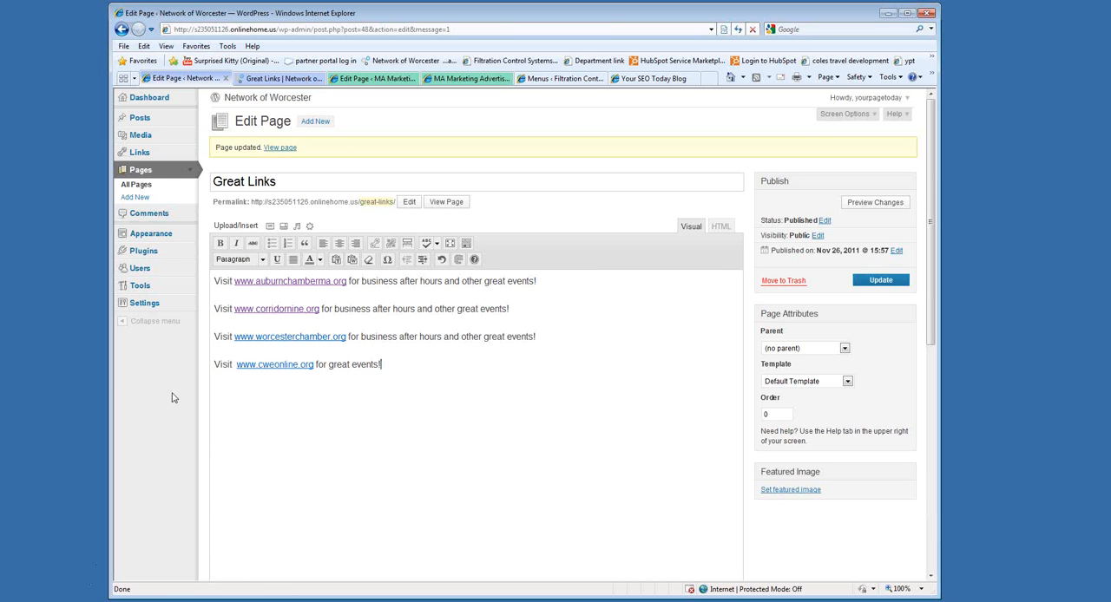
click(873, 288)
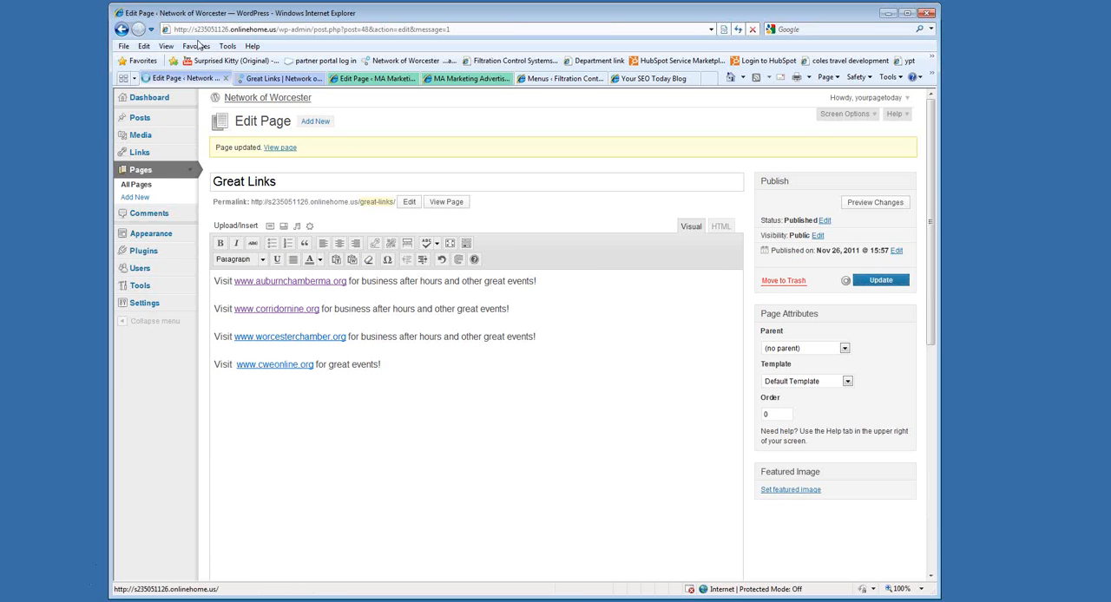
Reload the live Great Links page to check the edited link list, and return to the page editor.
click(267, 79)
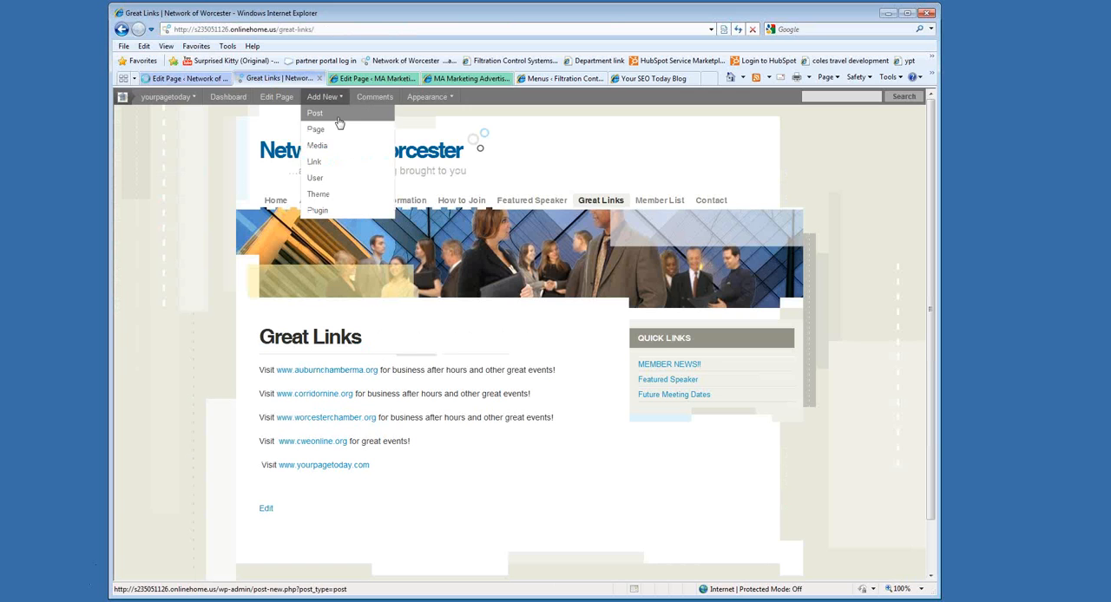
click(737, 31)
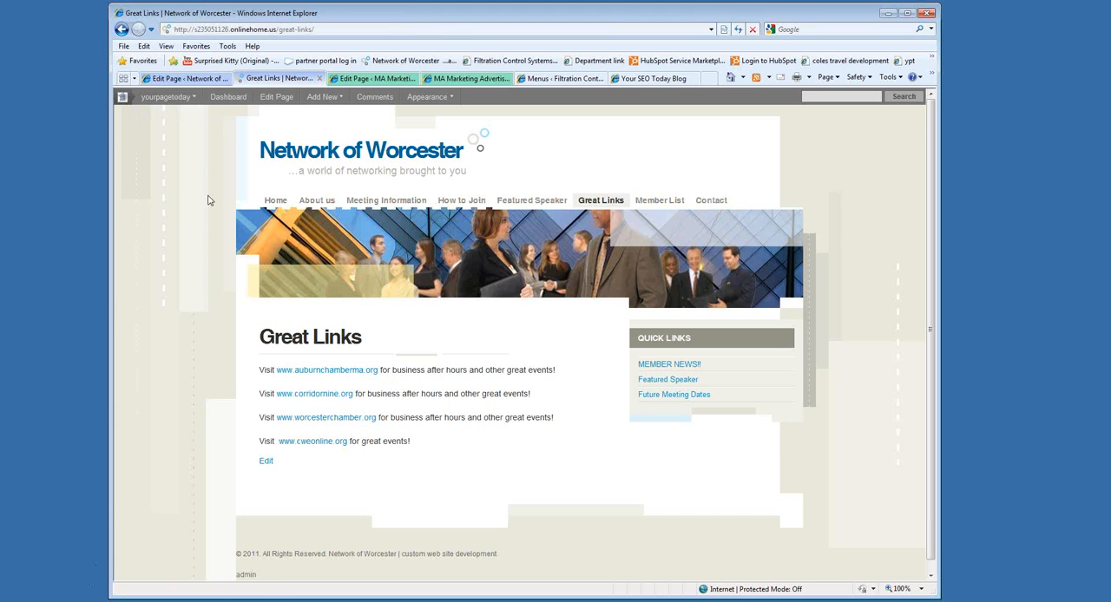
click(214, 82)
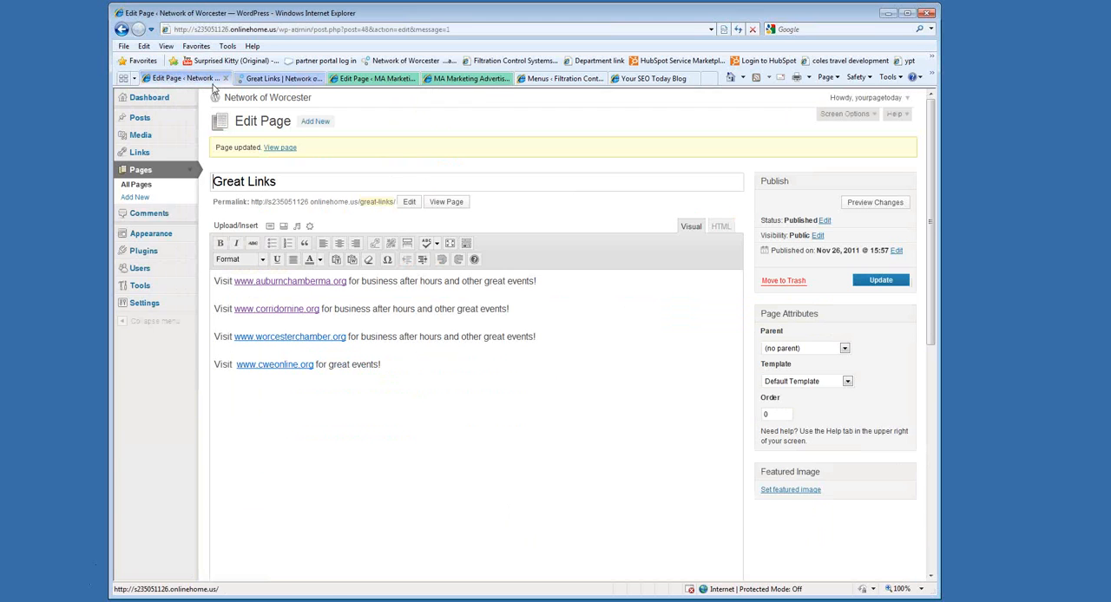
Retitle the Contact page "Contact us" and clear its permalink slug so it regenerates as contact-us.
click(137, 171)
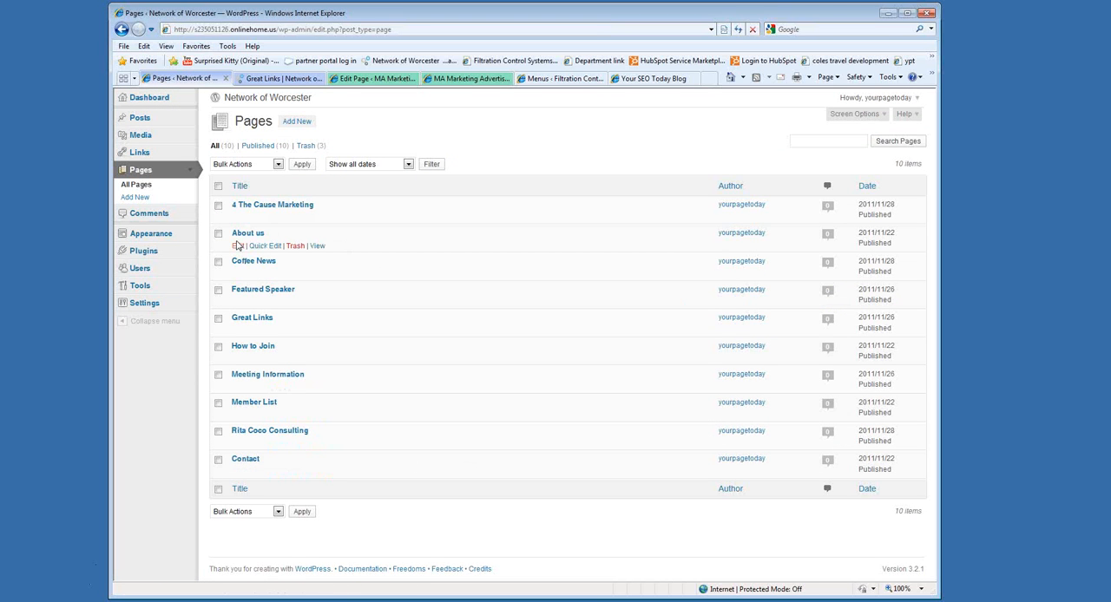
click(246, 459)
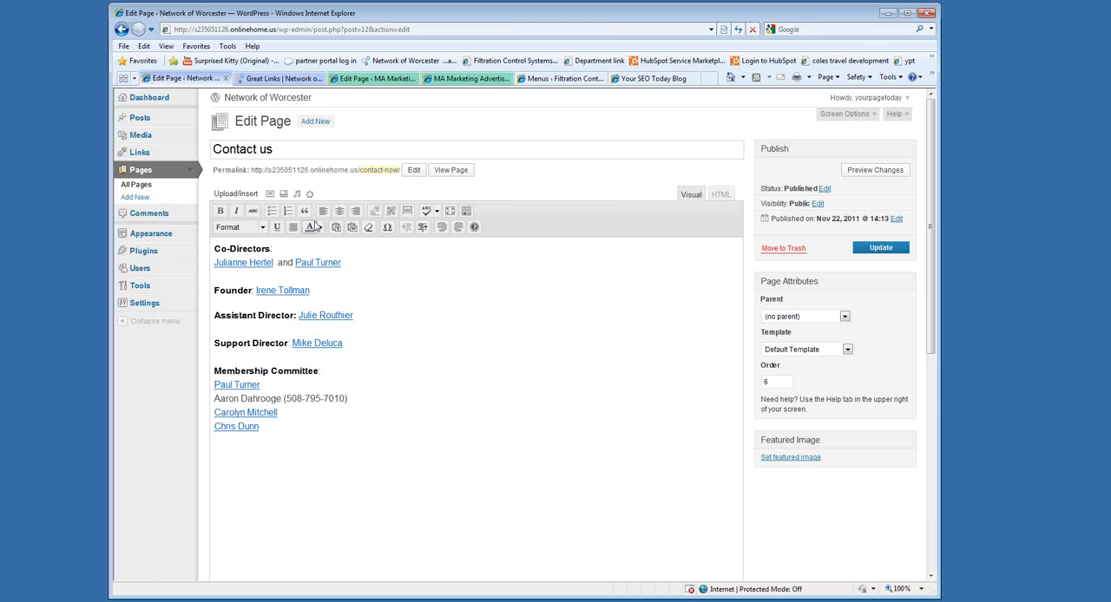
click(385, 171)
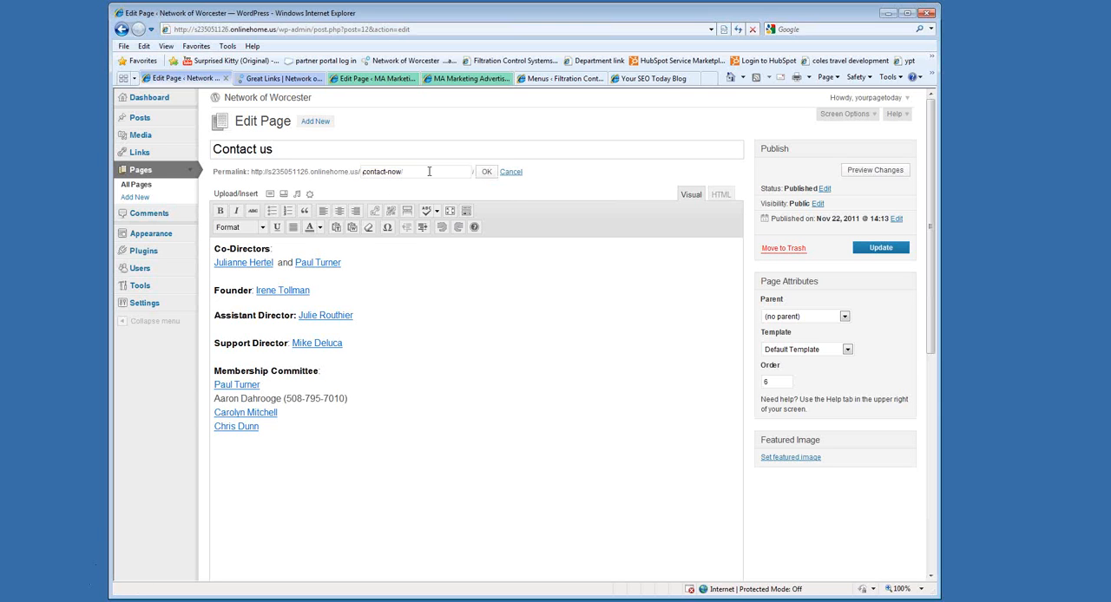
double_click(378, 172)
click(551, 174)
drag(422, 171, 348, 174)
key(BackSpace)
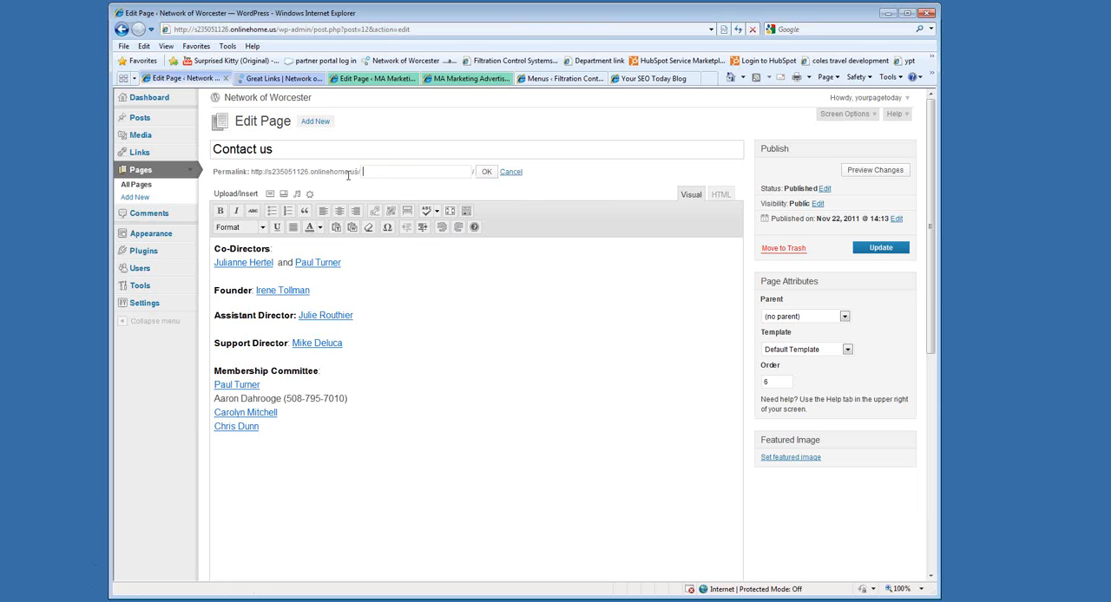
click(486, 172)
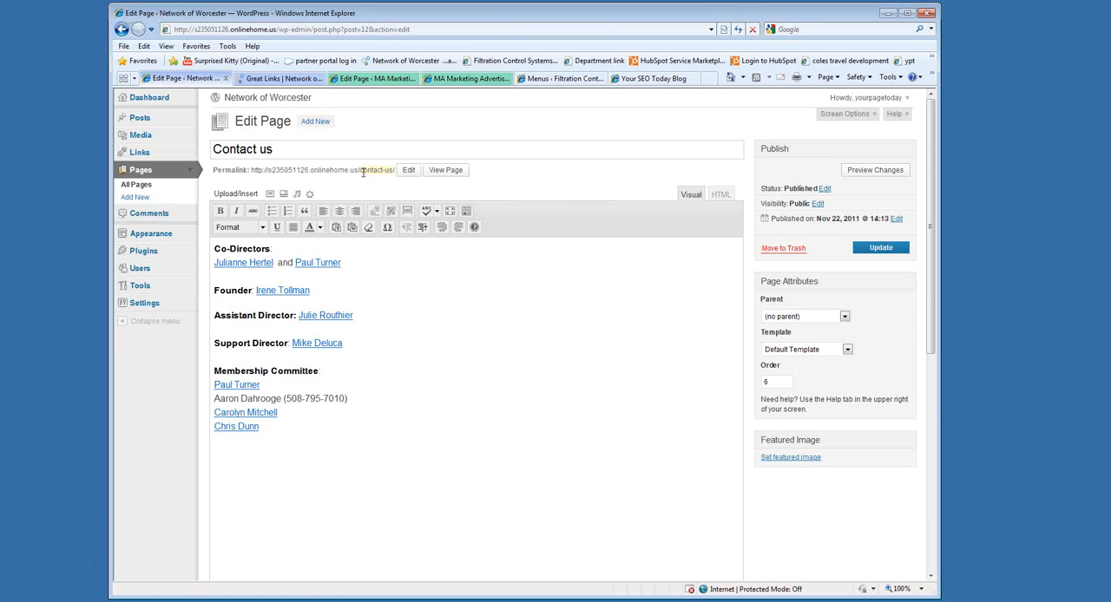
Change the contact page's title to "Contact NOW" and clear its permalink slug so it regenerates as contact-now.
double_click(263, 149)
text(NOW!)
click(382, 171)
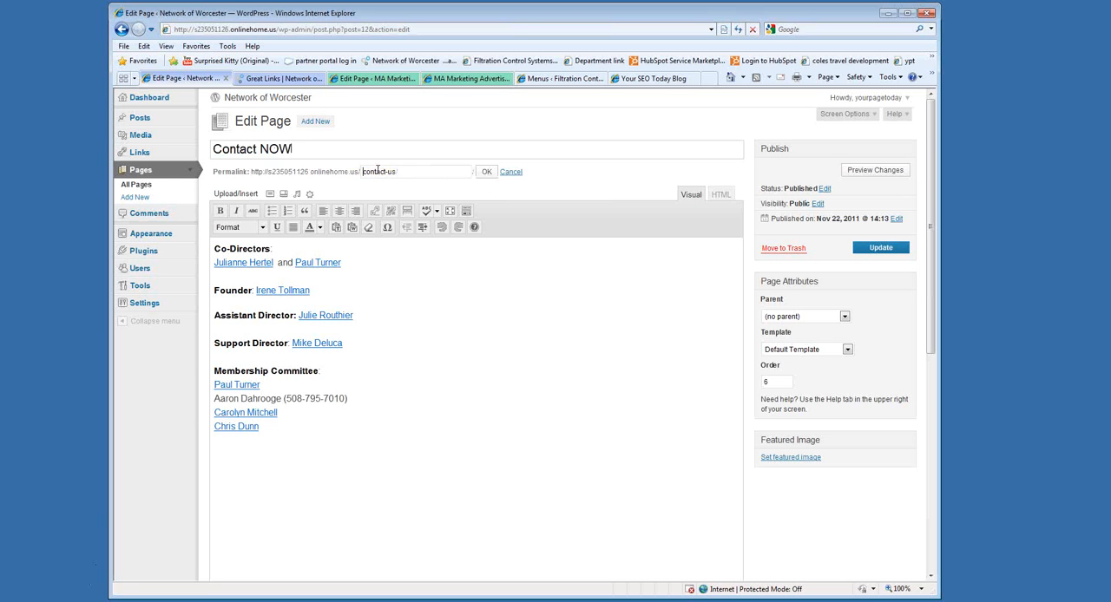
key(BackSpace)
click(486, 172)
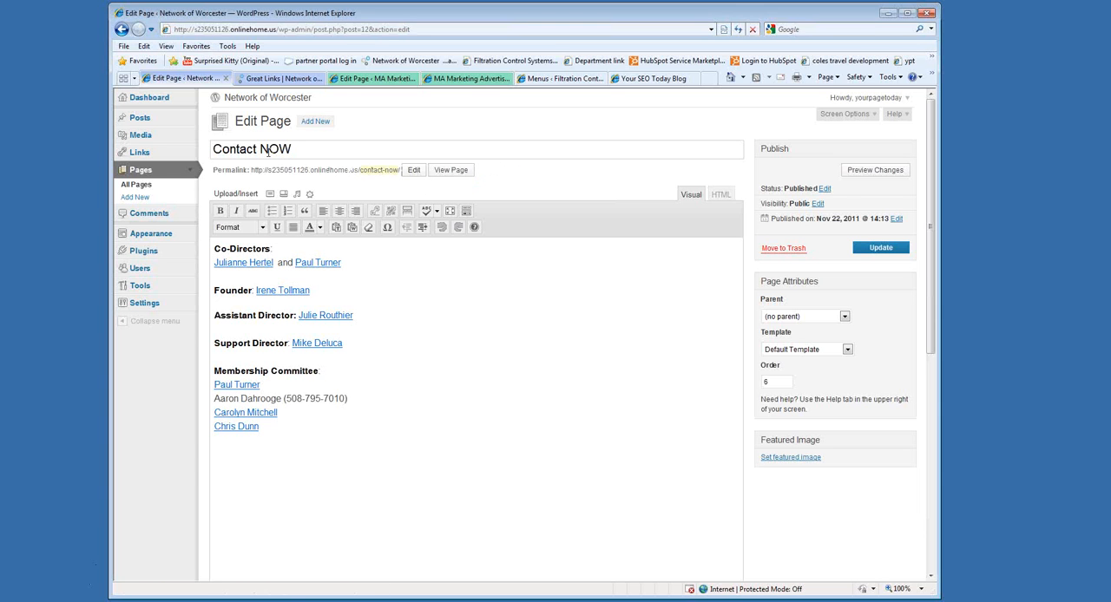
Set the contact page's title back to "Contact us", regenerate its permalink as contact-us, and update the page.
drag(260, 151, 328, 153)
text(us)
click(381, 171)
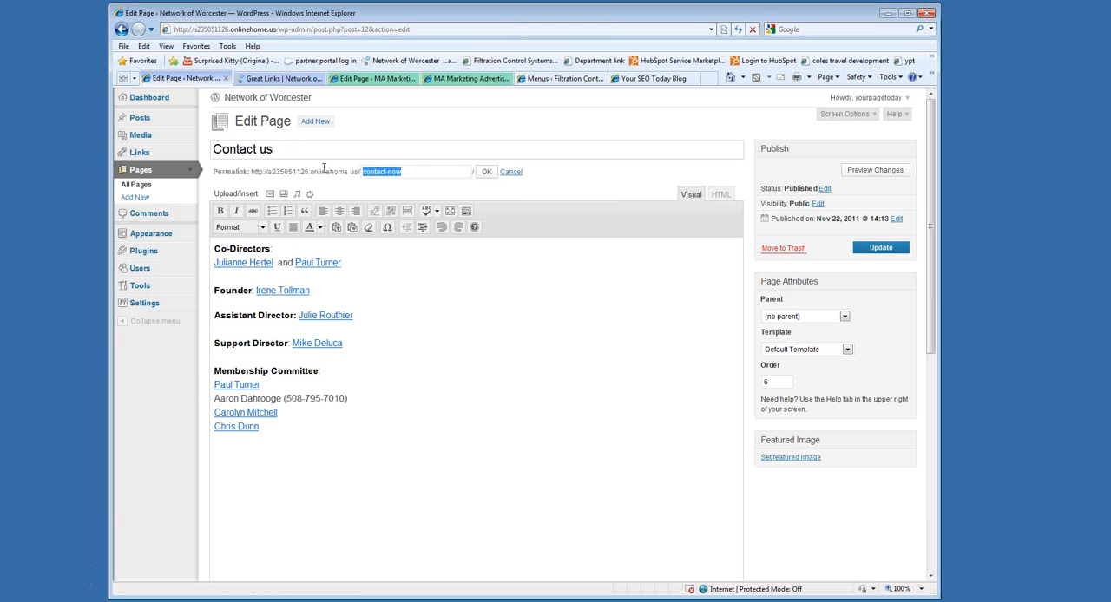
key(BackSpace)
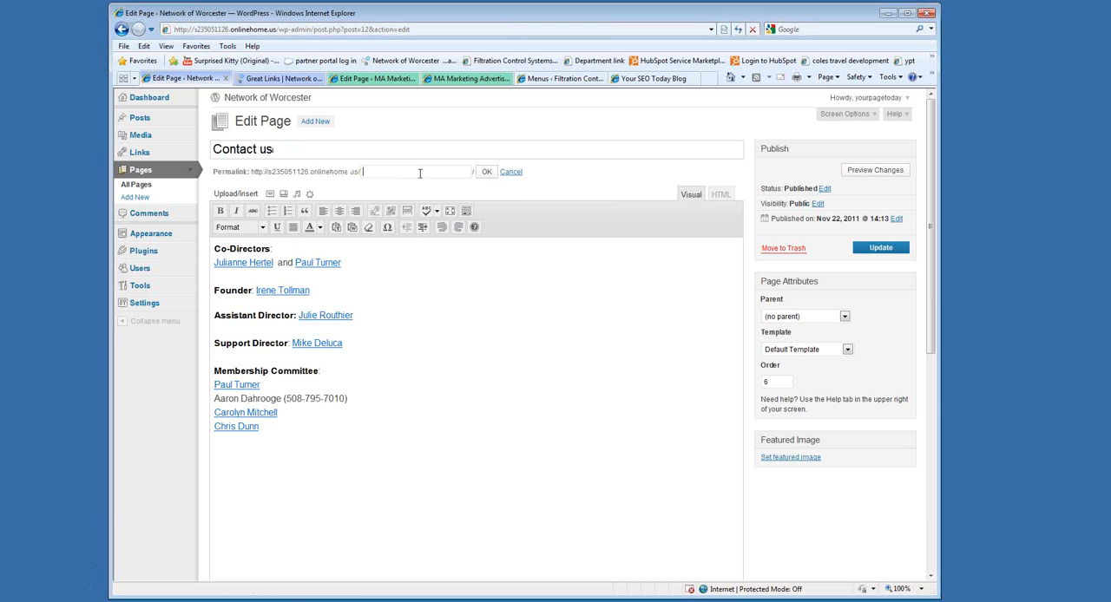
click(486, 172)
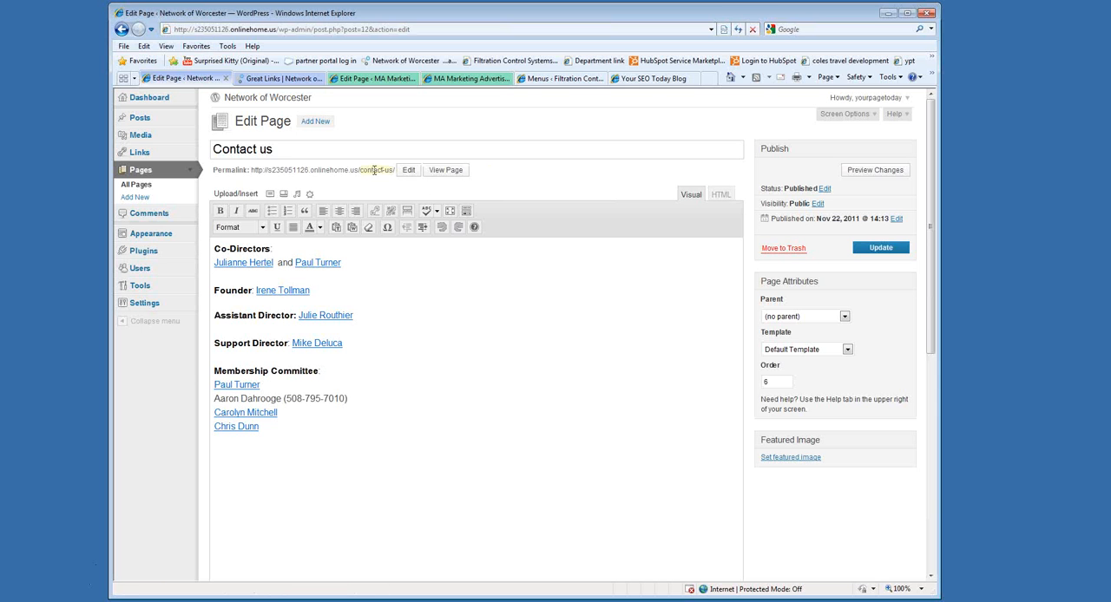
click(865, 250)
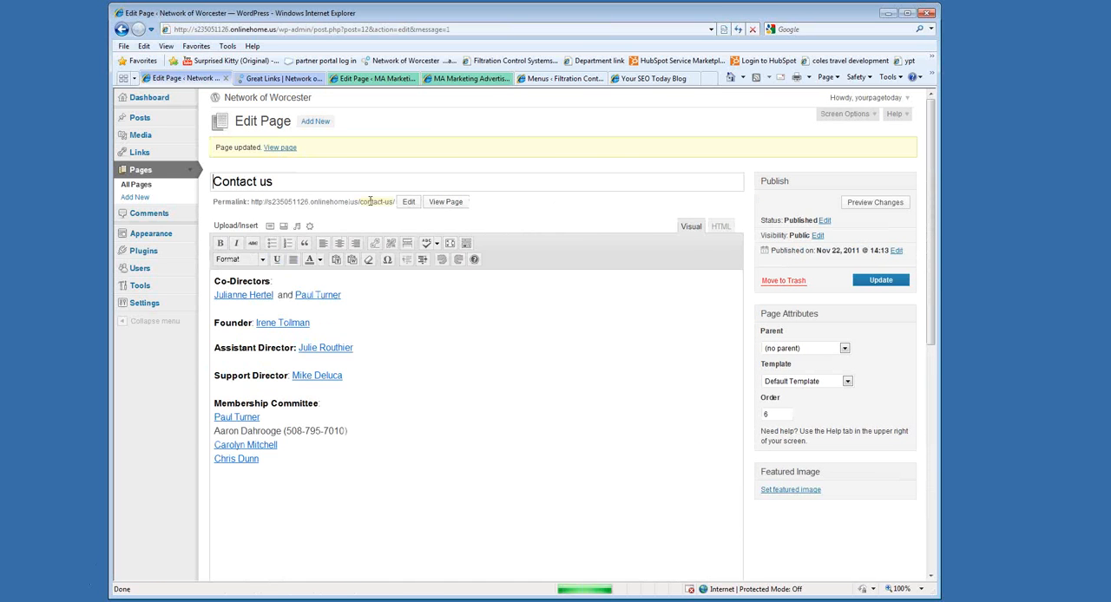
Reload the live site to check the contact page's entry in the navigation menu, and return to the page editor.
click(278, 78)
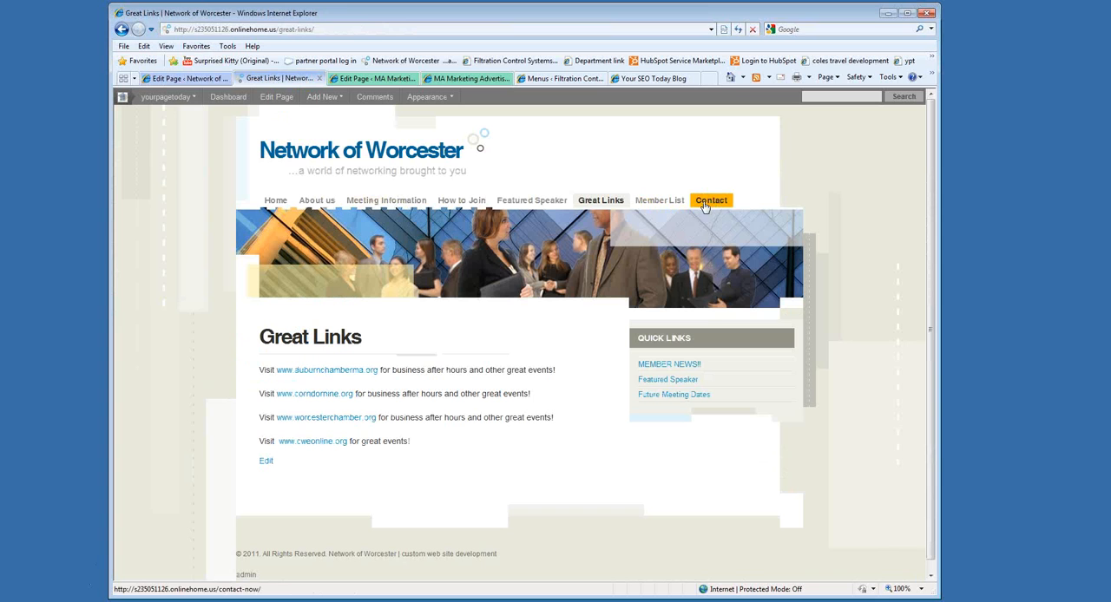
click(738, 29)
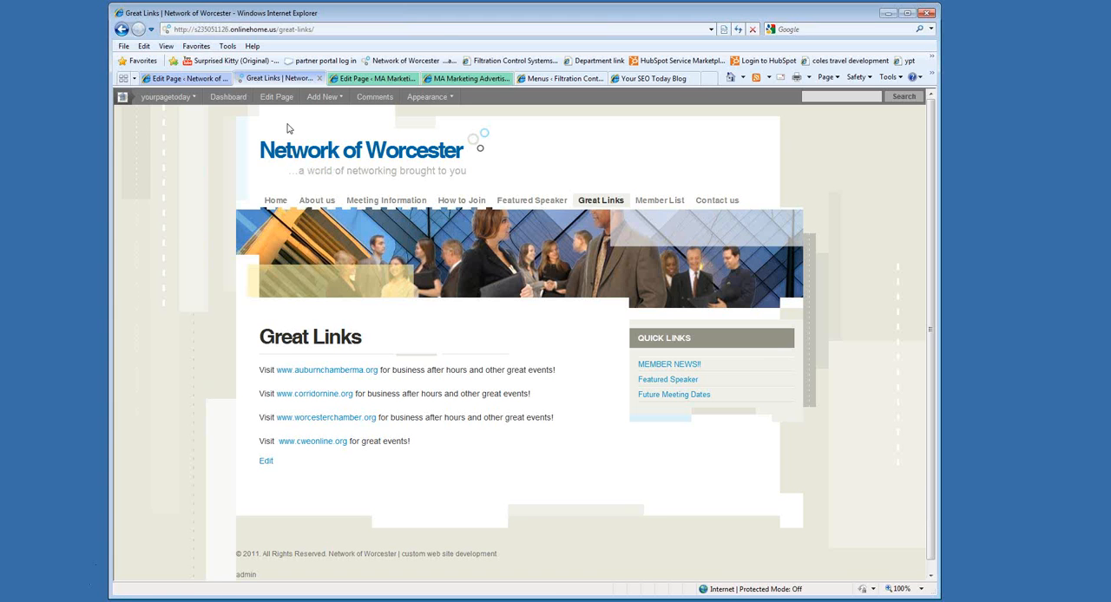
click(187, 78)
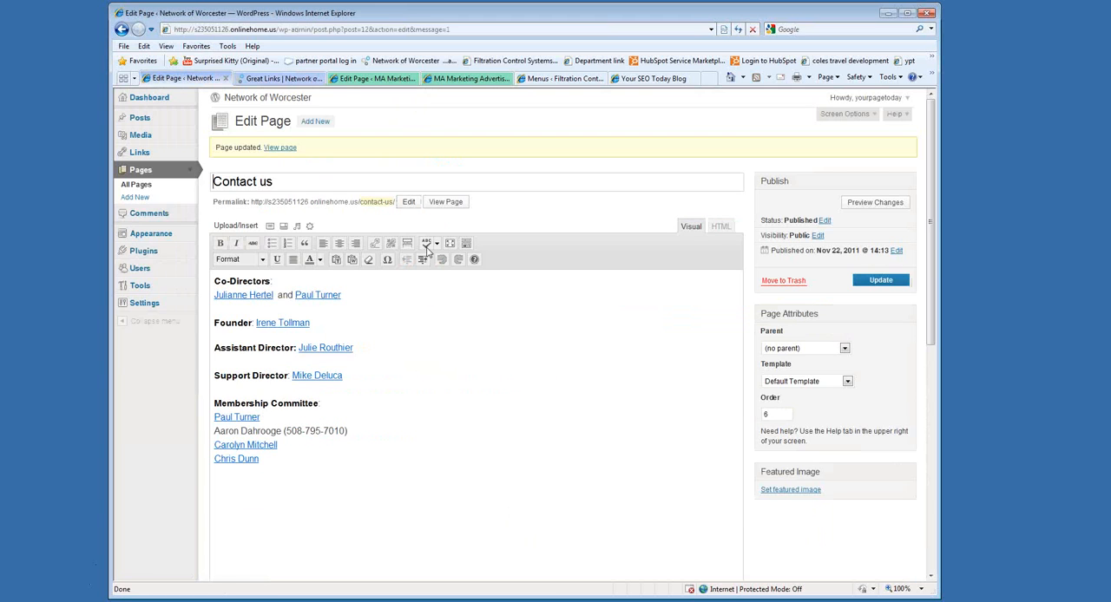
Open the About us page for editing and place the cursor before "NOW" at the start of the first paragraph.
click(139, 170)
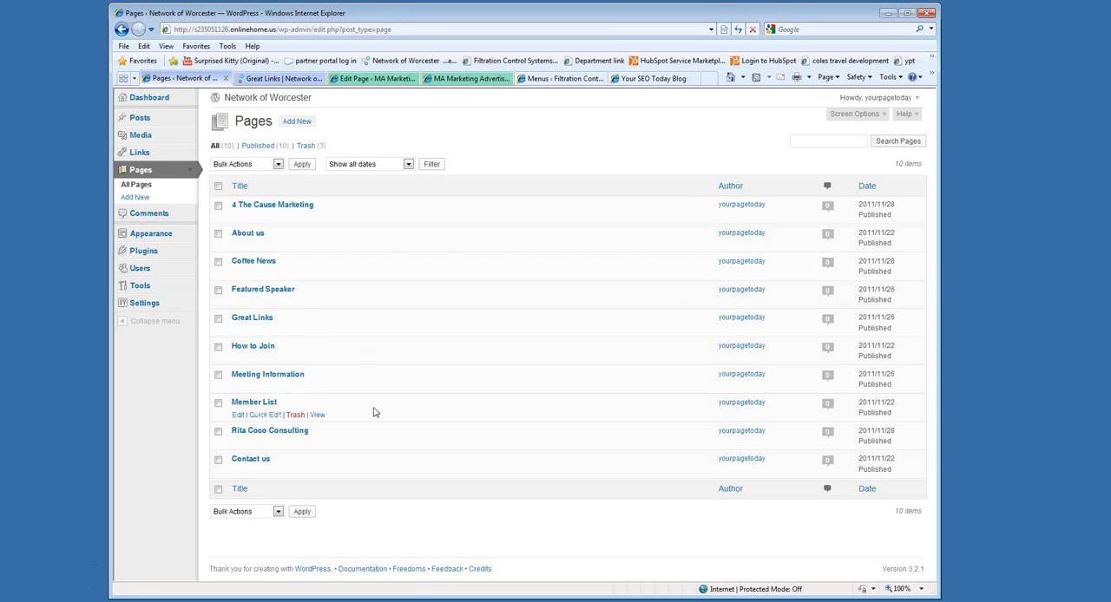
click(247, 234)
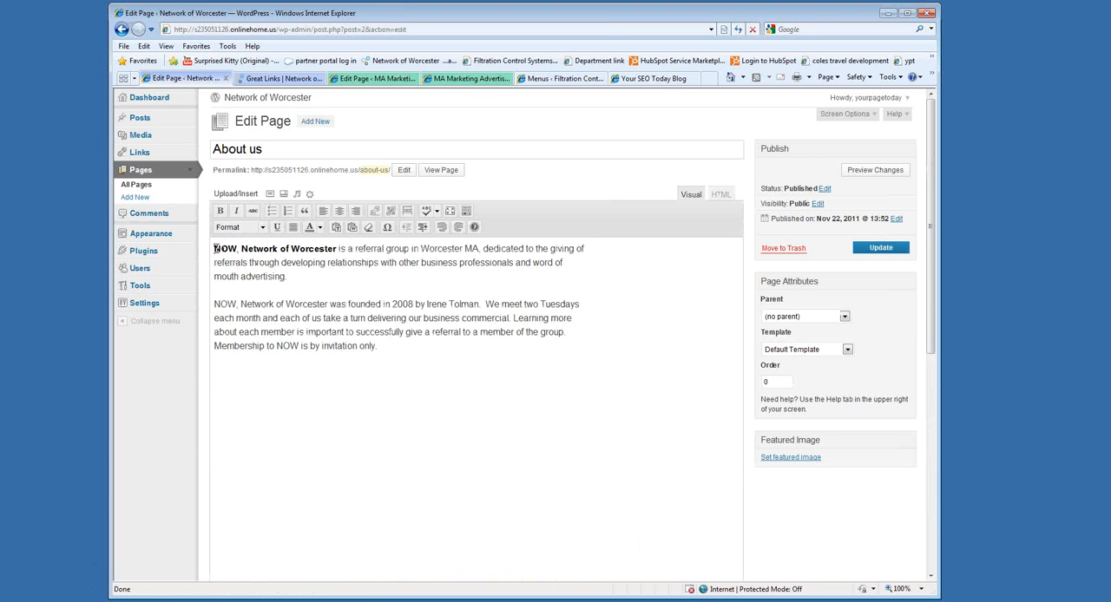
click(216, 249)
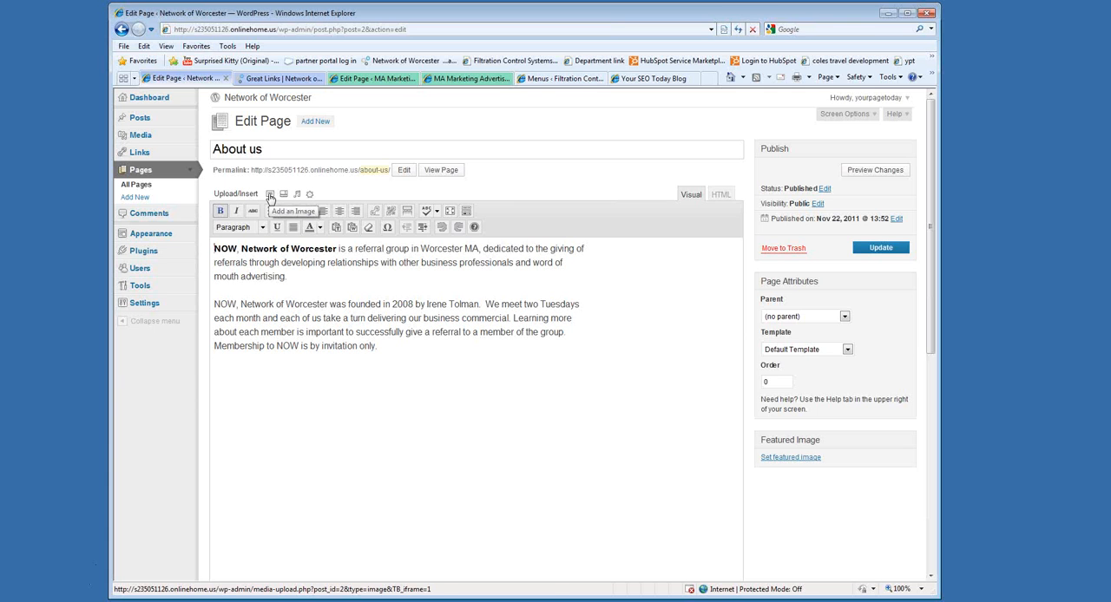
Upload YPT-LOGO.png from the computer's images folder as an image for the About us page.
click(269, 194)
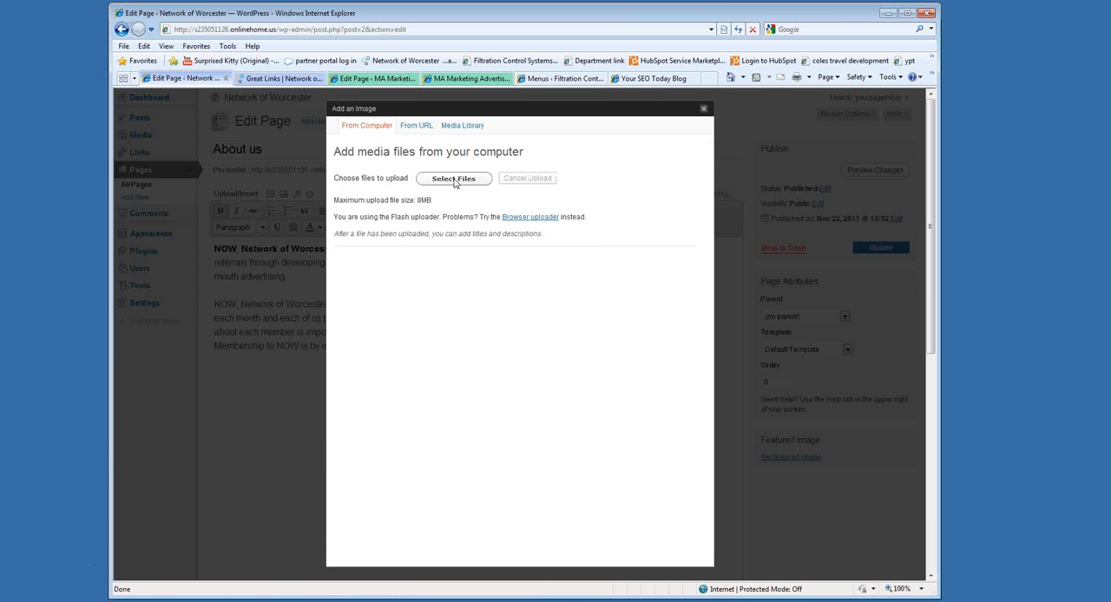
click(453, 179)
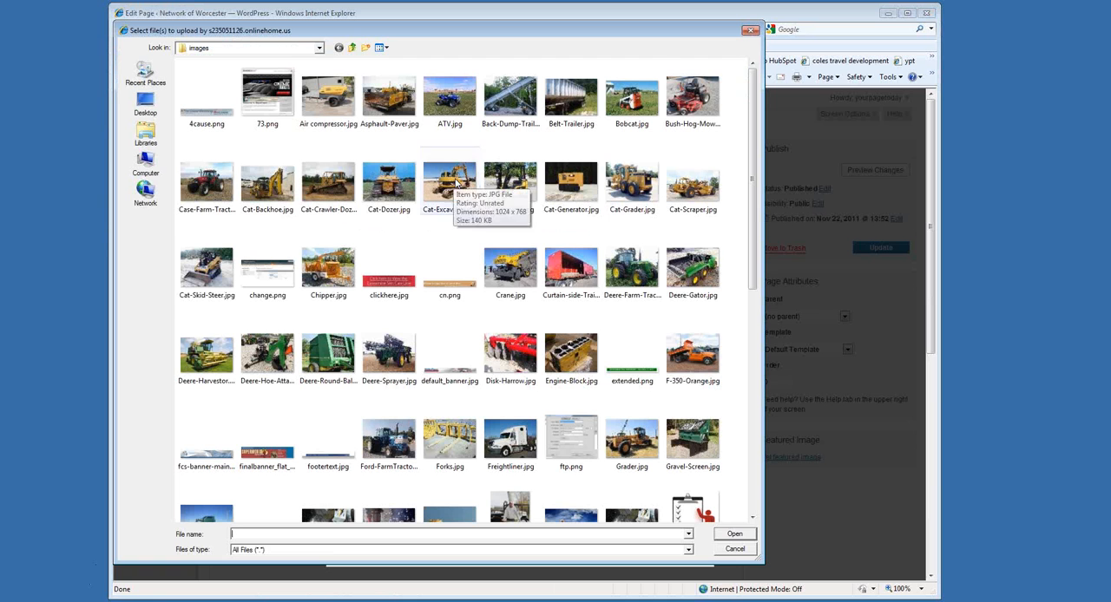
drag(753, 224, 762, 444)
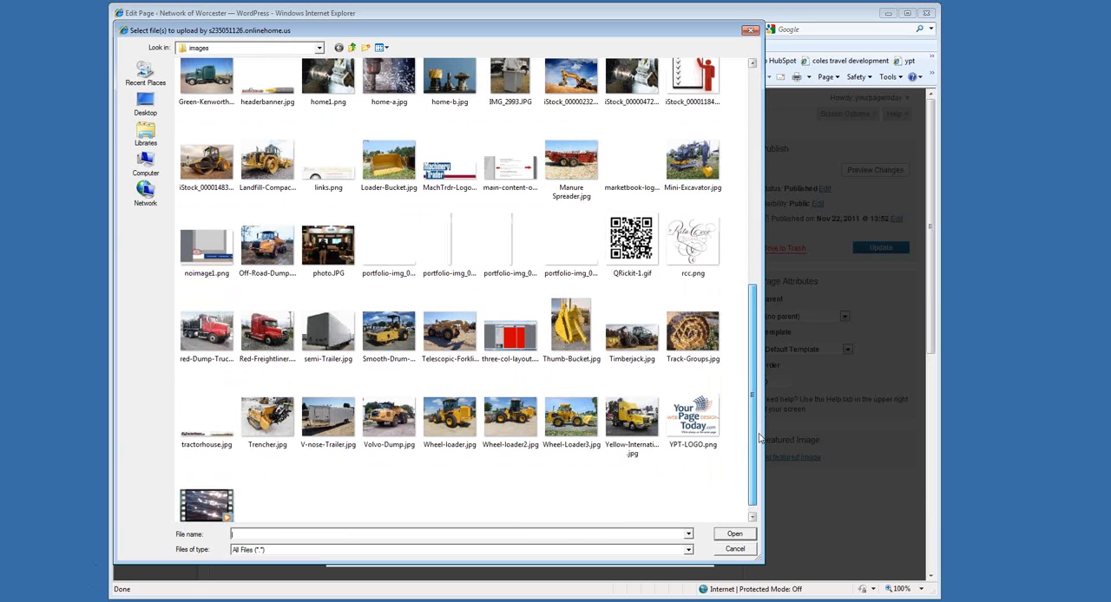
click(694, 417)
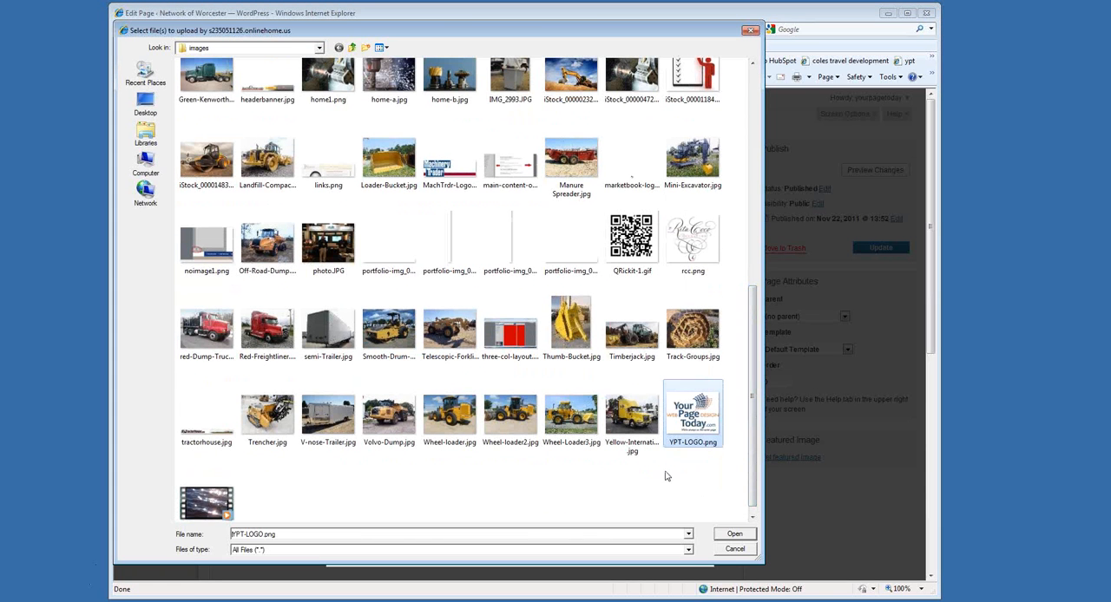
click(743, 533)
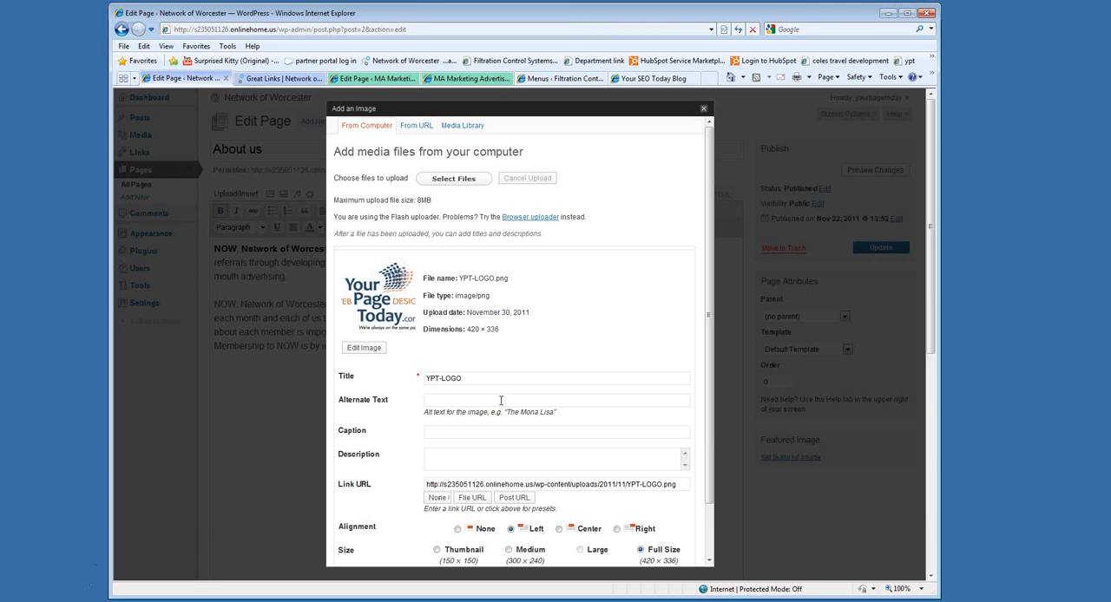
Clear the link URL of the uploaded YPT-LOGO image and insert it left-aligned at full size into the About us page.
drag(690, 492, 436, 497)
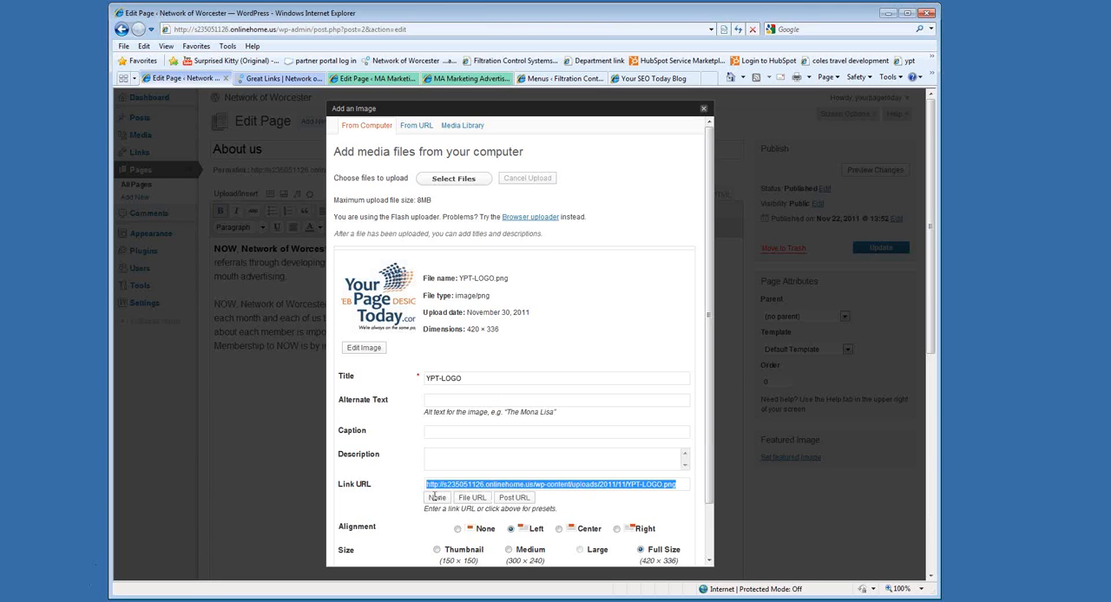
key(Delete)
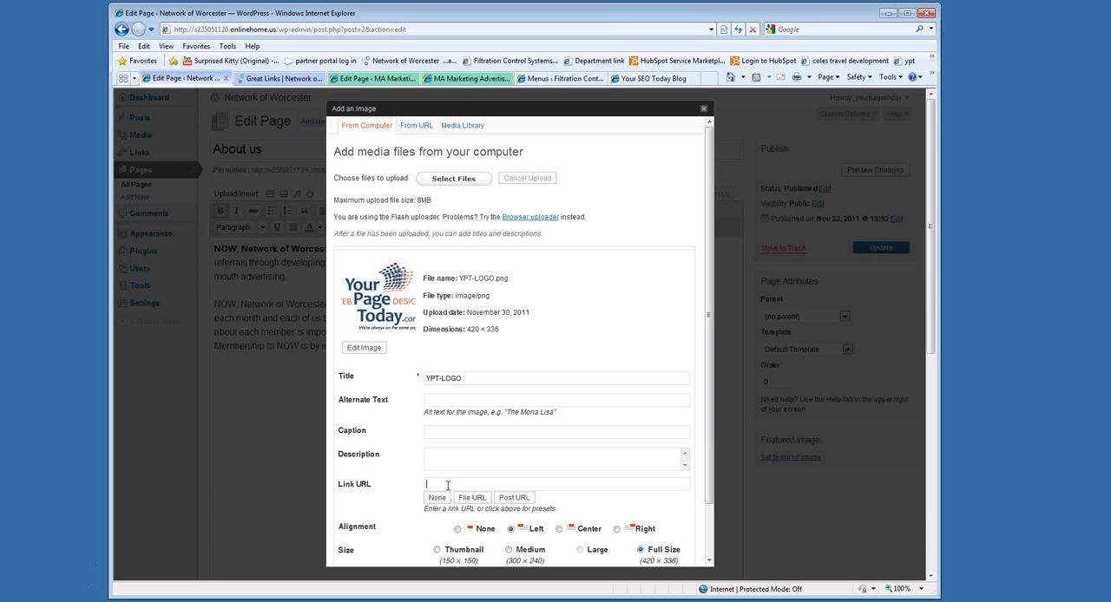
scroll(655, 478, down, 2)
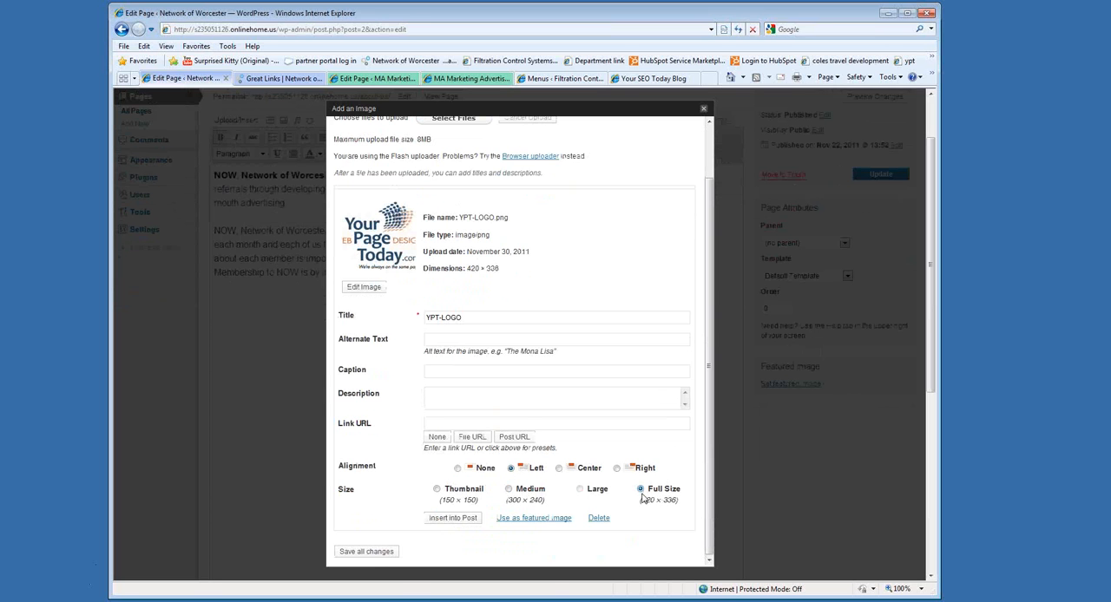
click(452, 520)
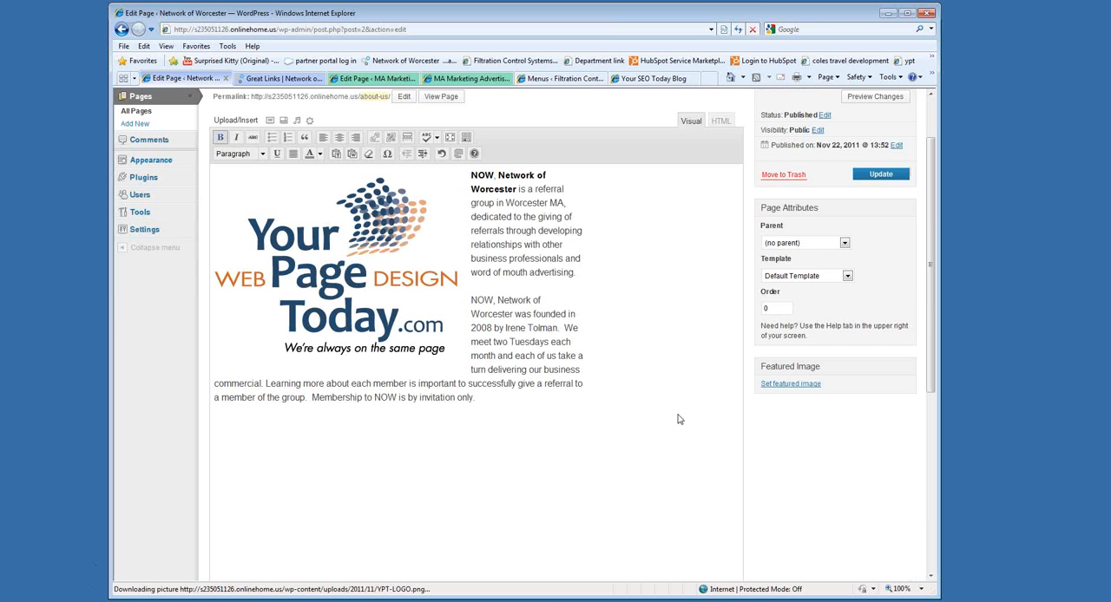
Scale the inserted logo image to 60% and update the About us page.
click(394, 266)
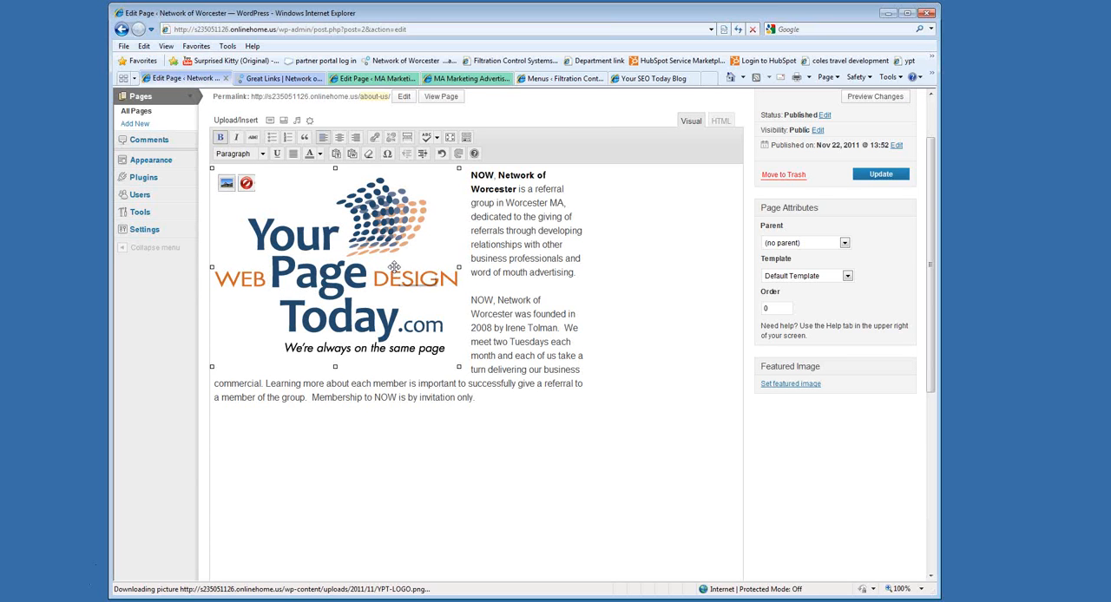
click(284, 230)
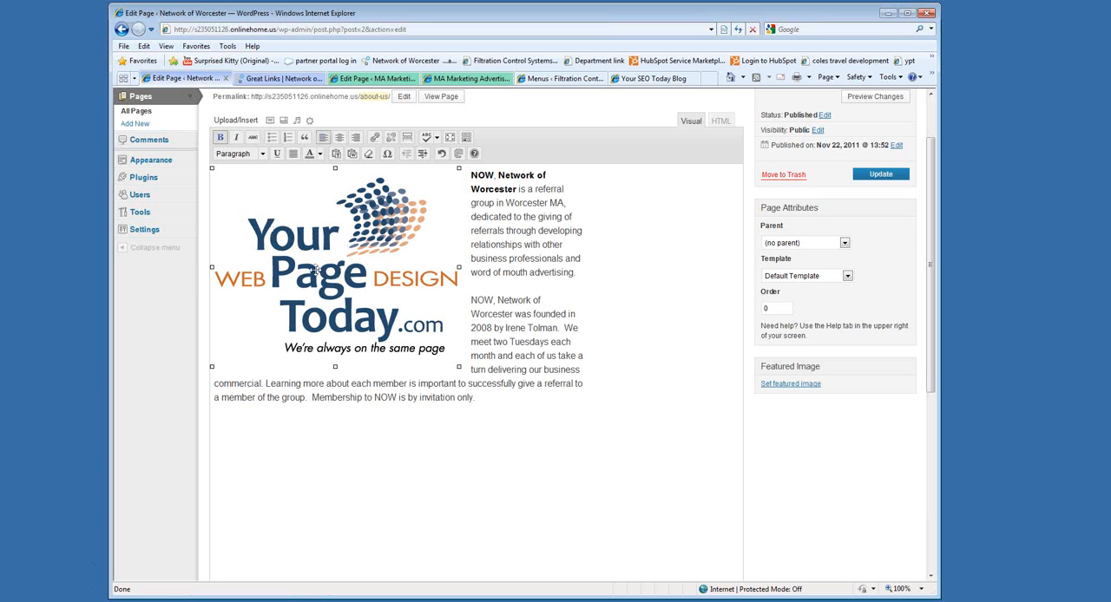
click(291, 245)
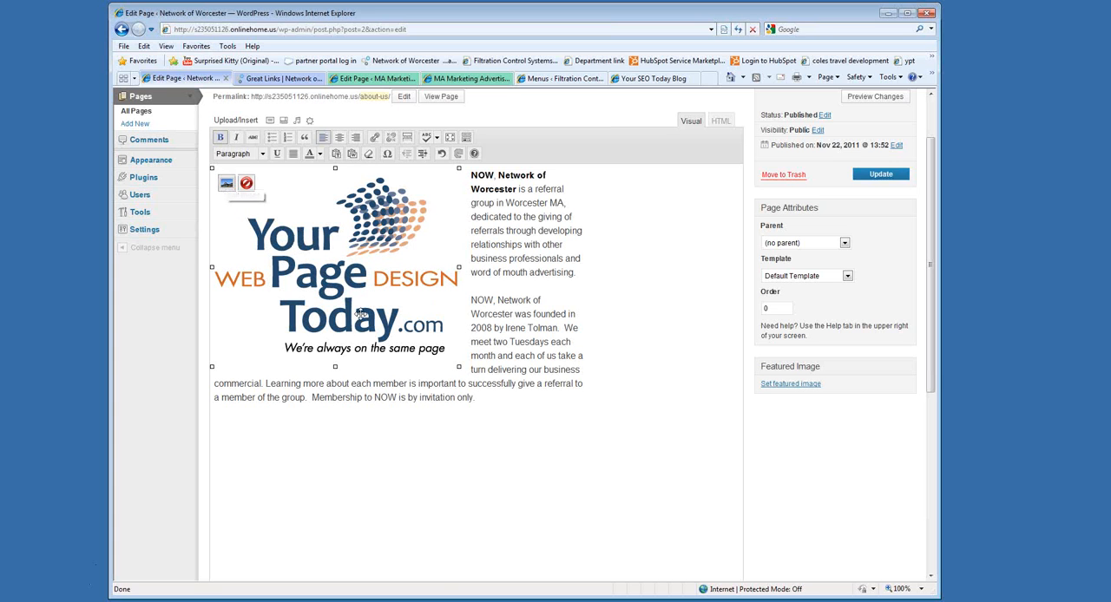
click(414, 478)
click(327, 278)
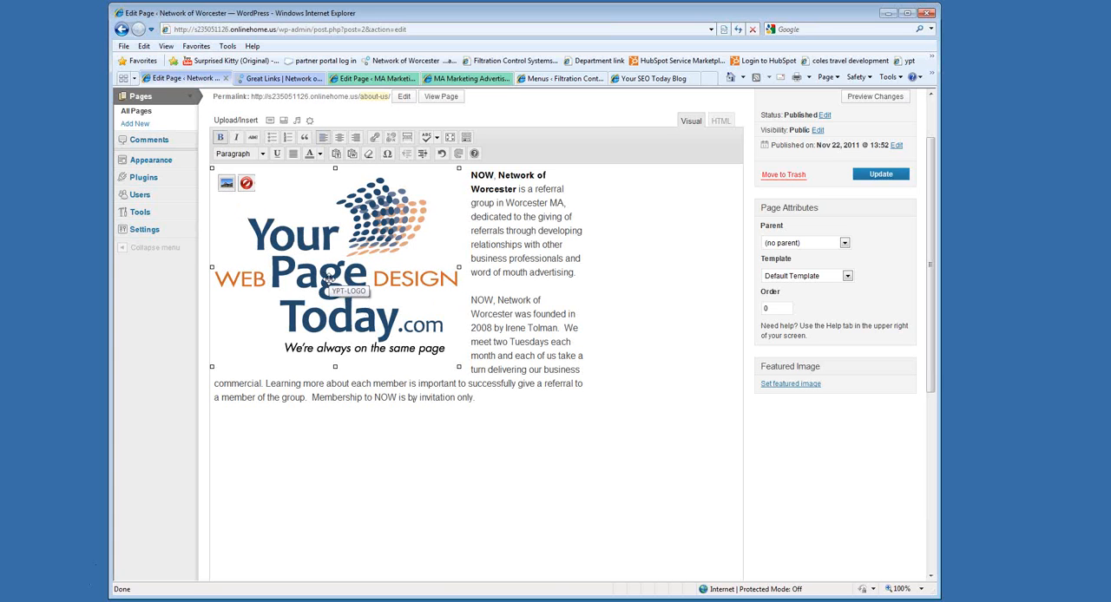
click(226, 183)
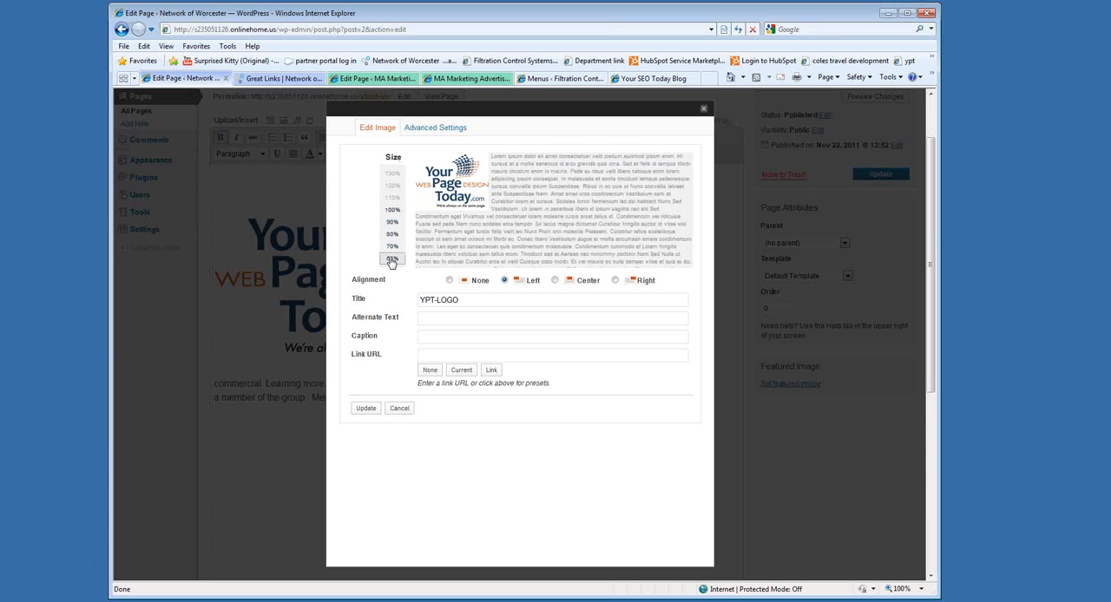
click(368, 408)
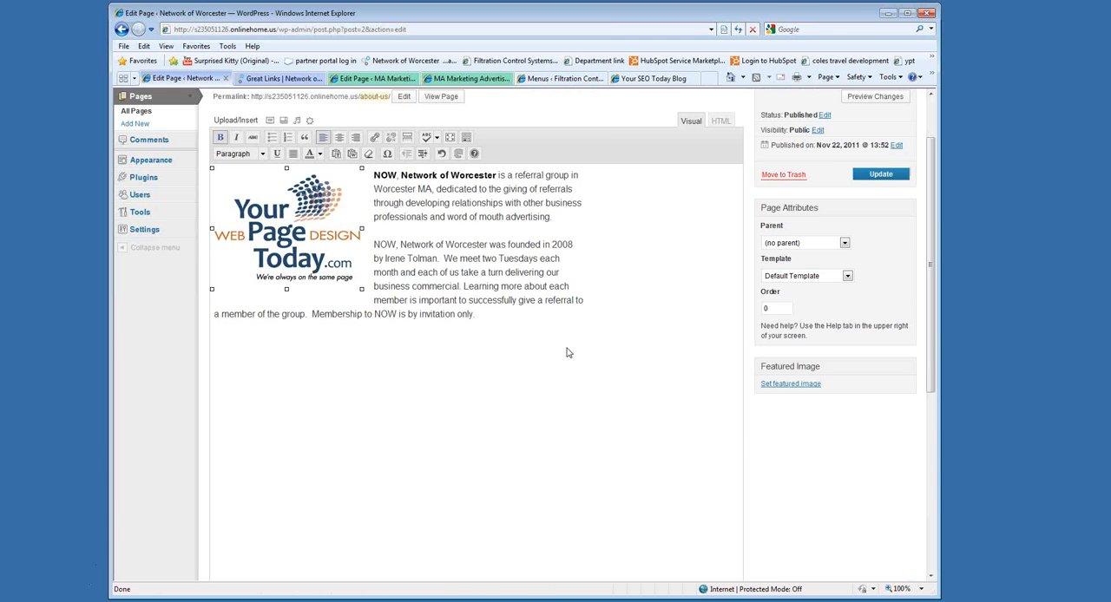
click(877, 176)
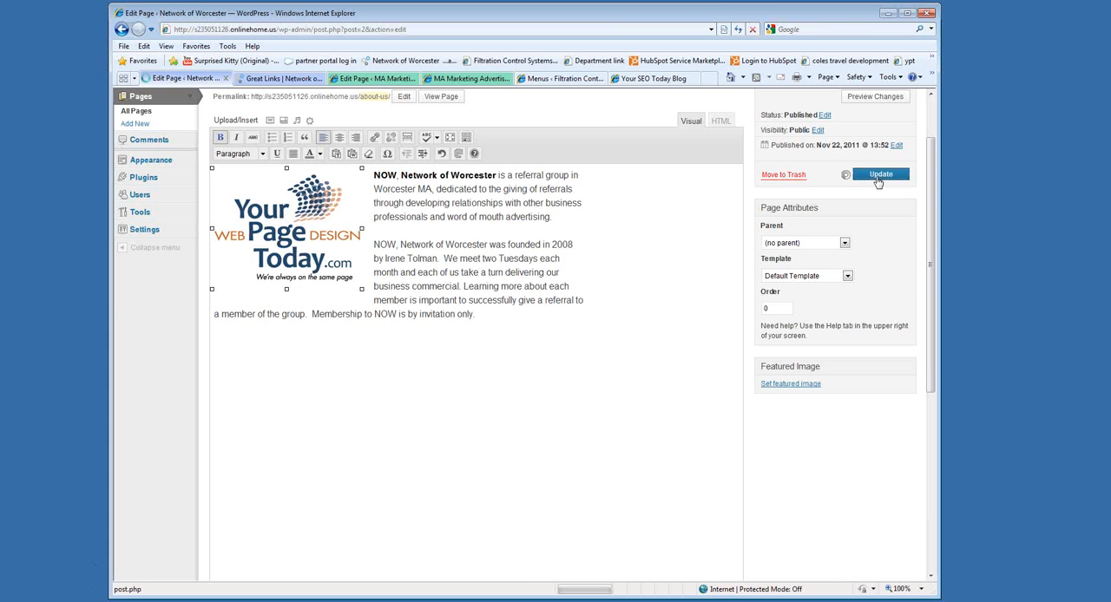
View the About us page on the live site to check the logo beside the text, and return to the page editor.
click(277, 78)
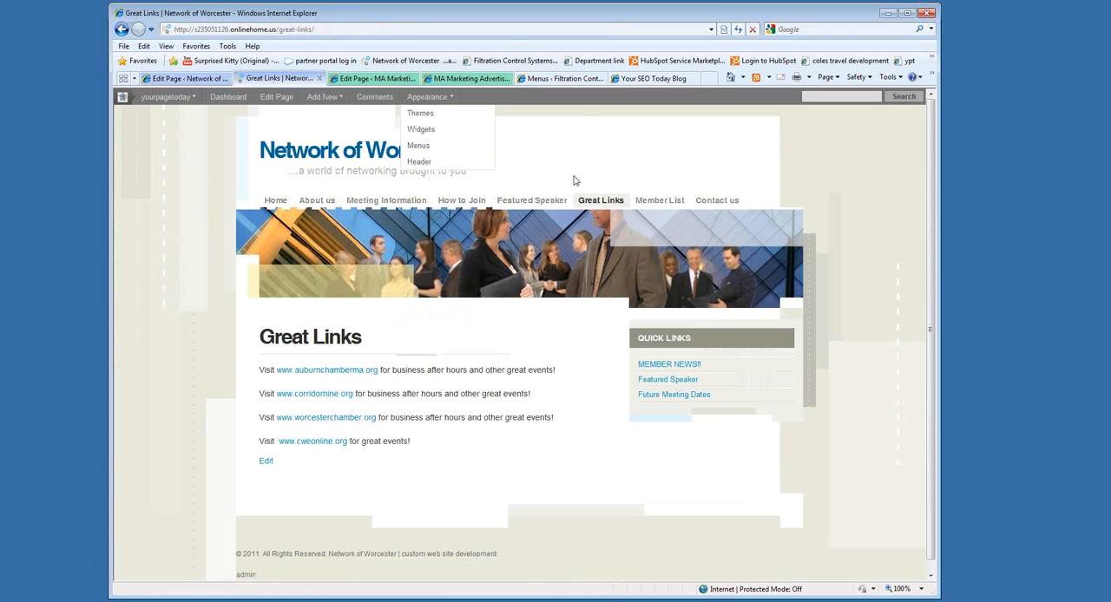
click(317, 200)
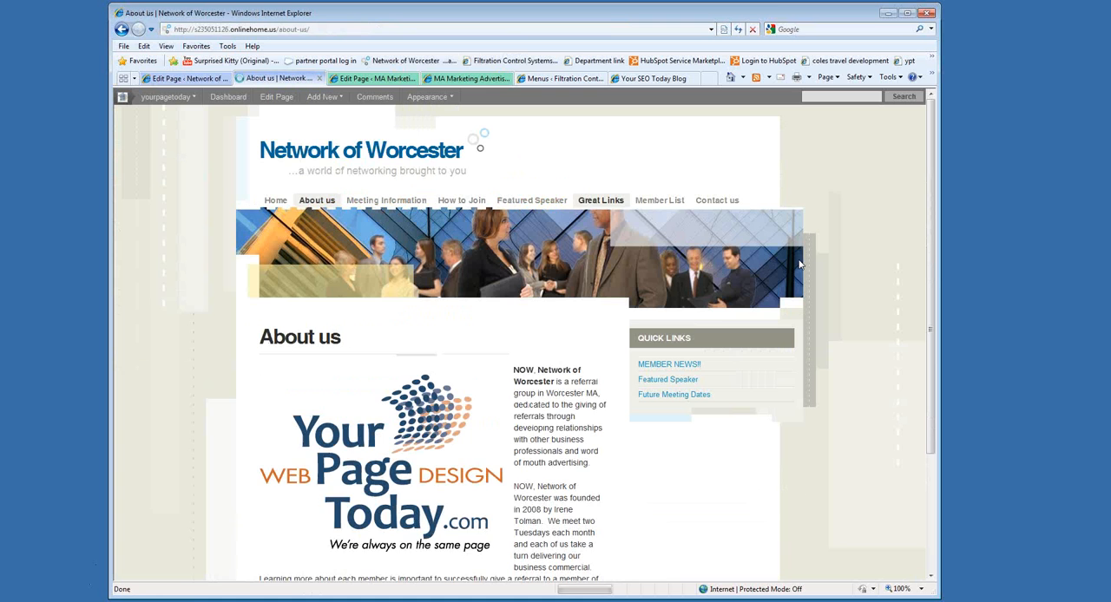
scroll(365, 318, down, 3)
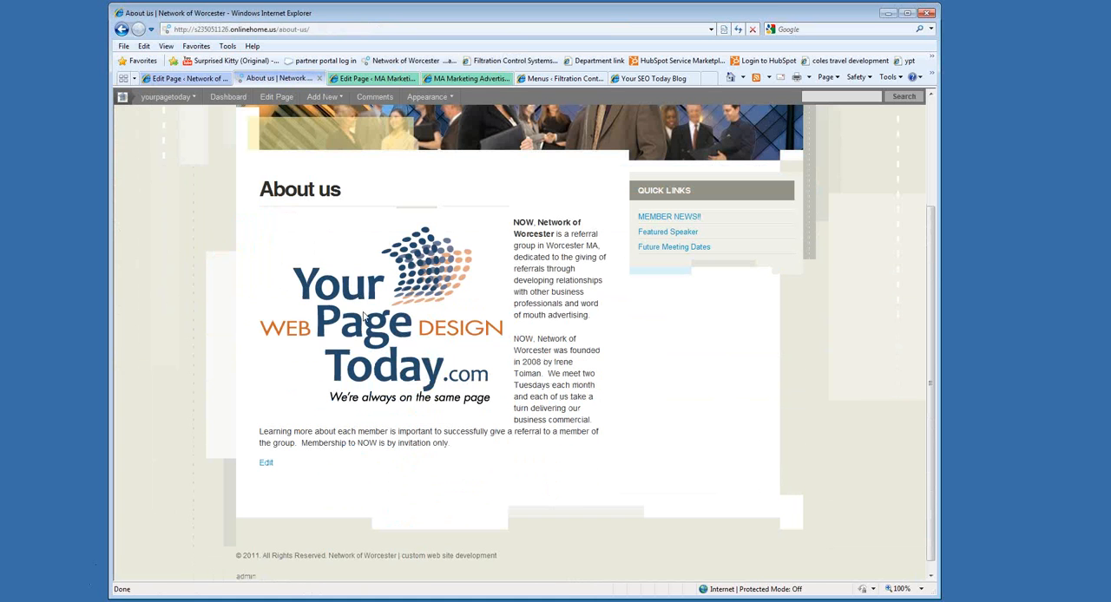
click(179, 80)
Align the logo image to the right of the text and update the About us page.
click(260, 297)
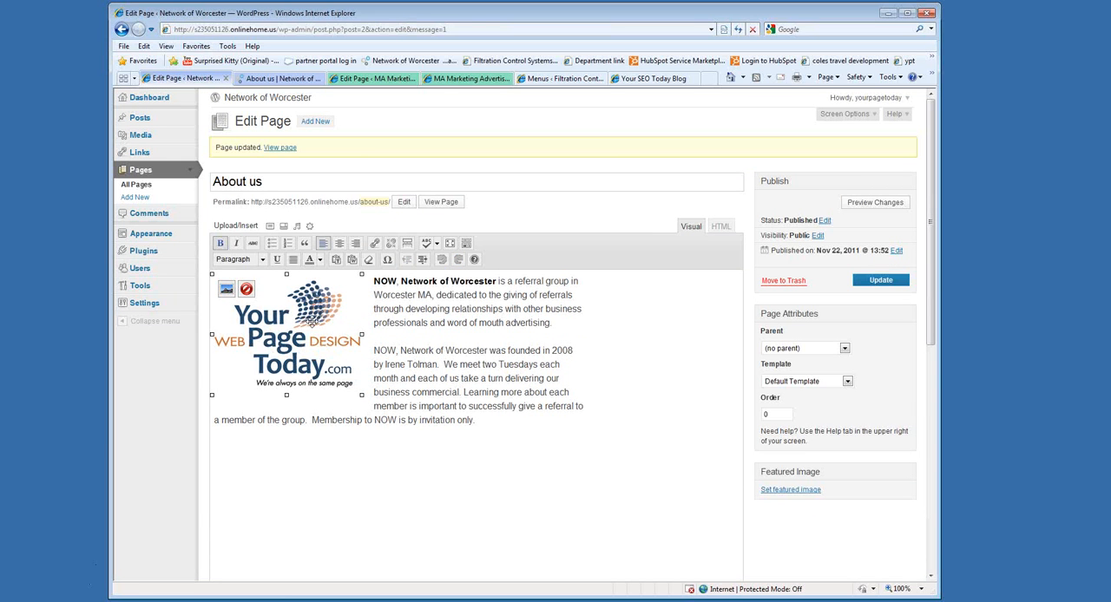
click(356, 244)
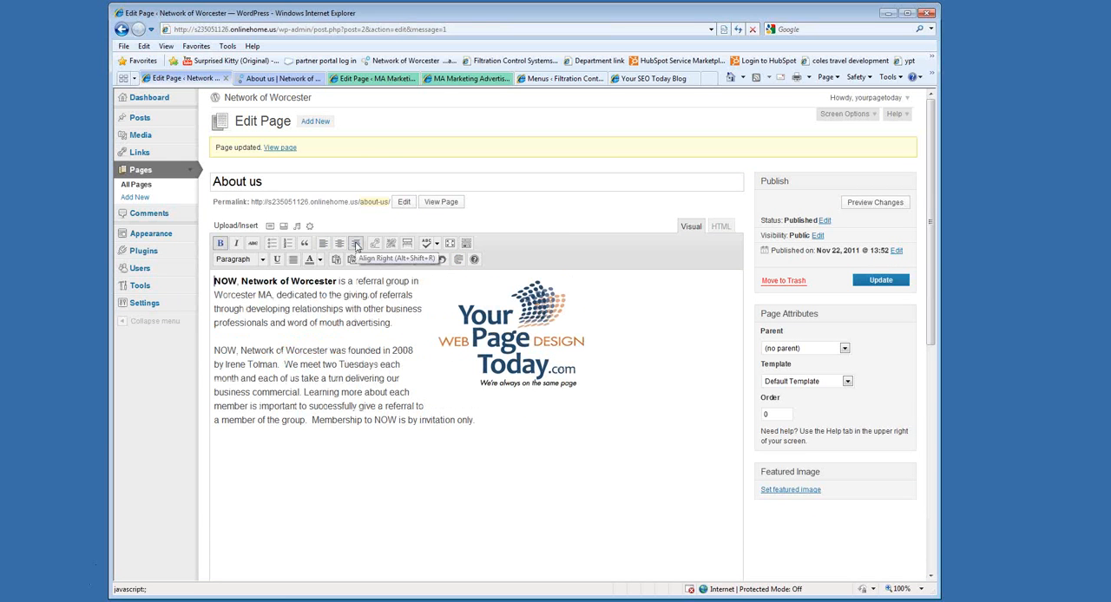
click(881, 279)
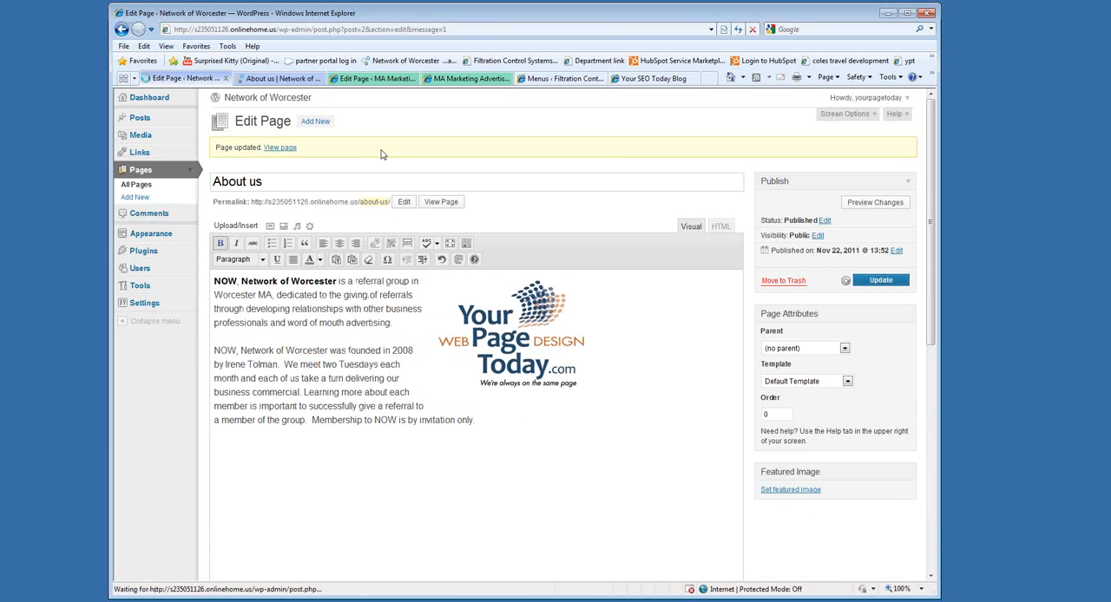
Reload the live About us page to check the logo's new alignment, and return to the page editor.
click(276, 78)
click(738, 29)
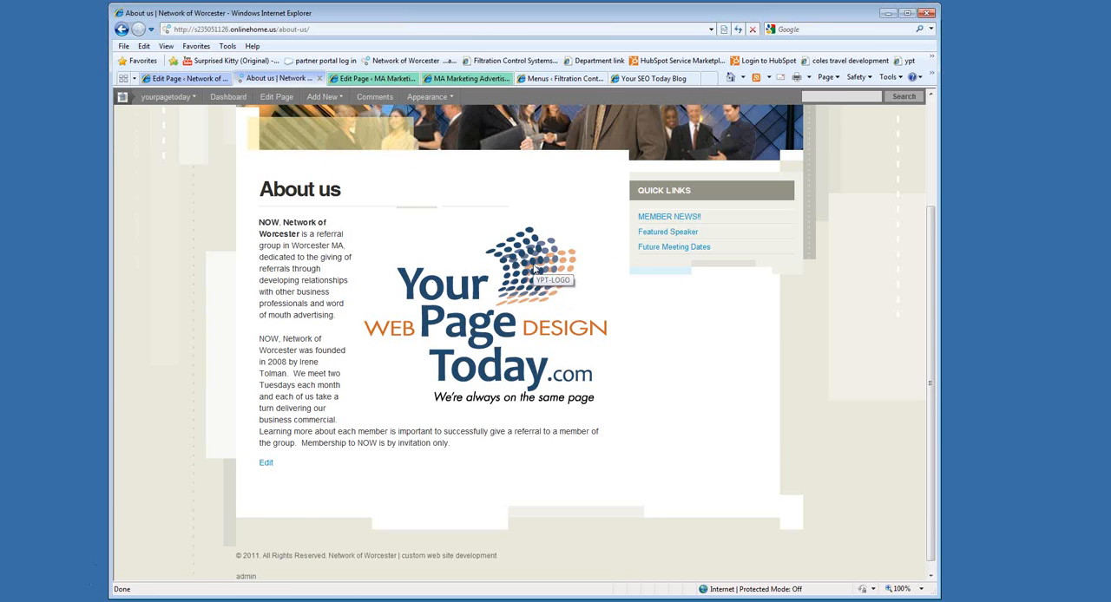
click(185, 78)
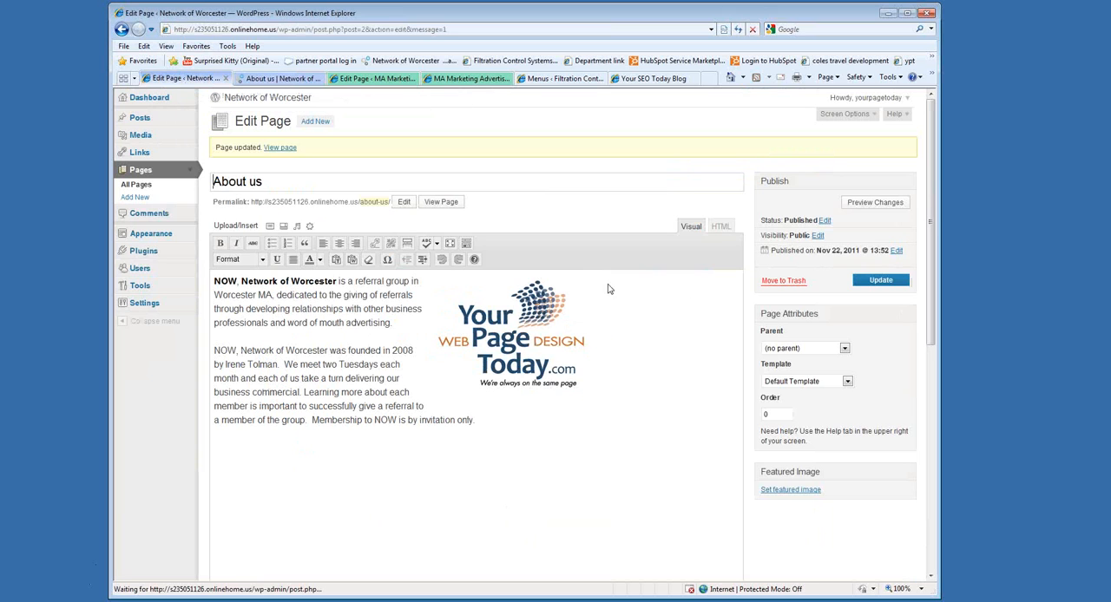
Delete the logo image from the About us content and update the page.
click(513, 339)
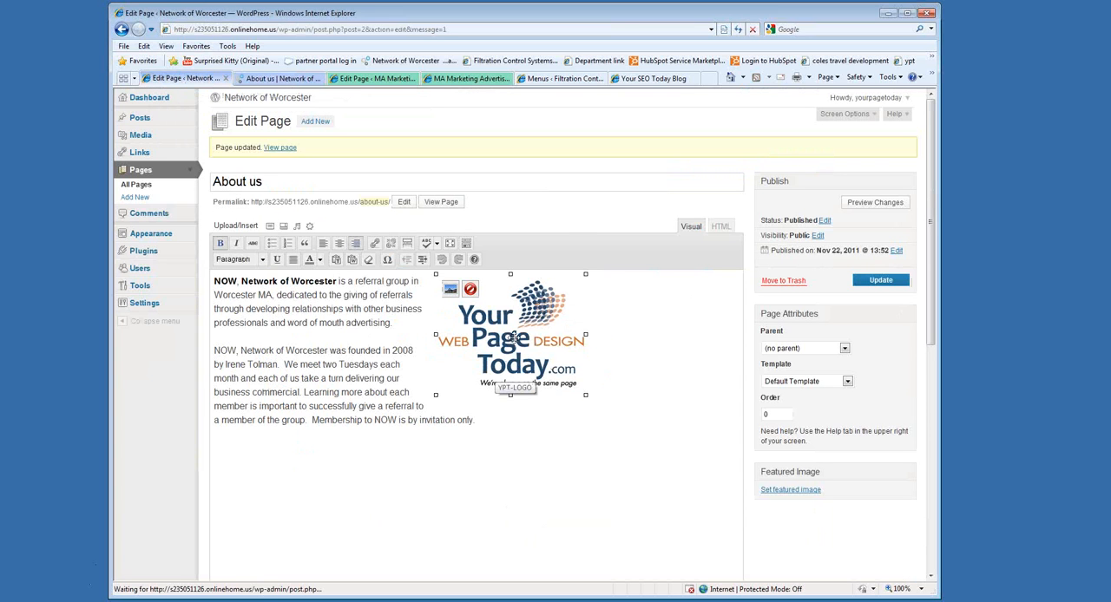
key(Delete)
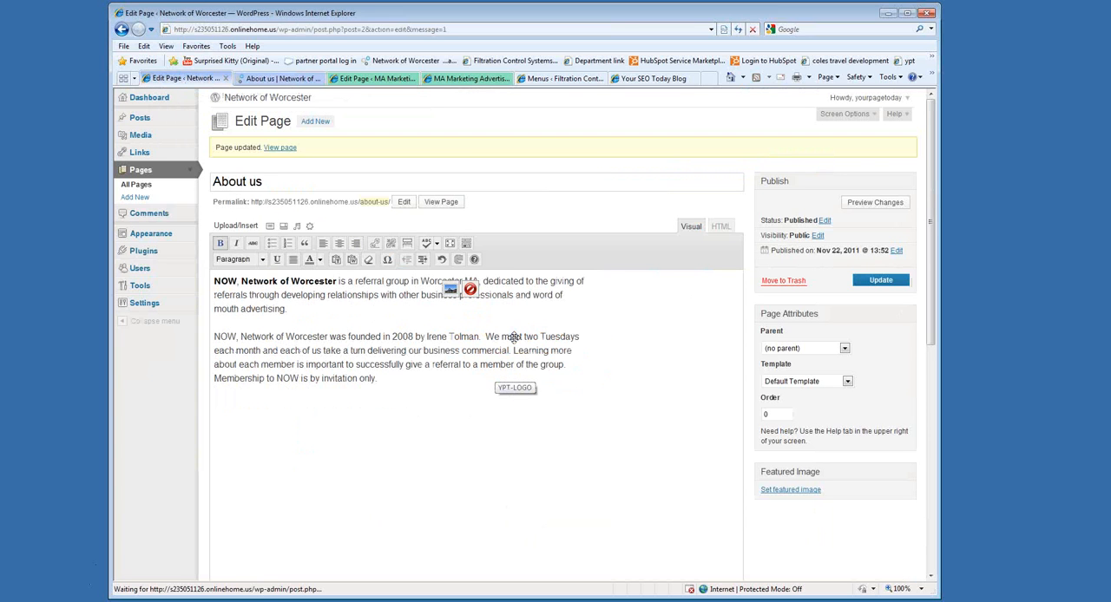
click(894, 282)
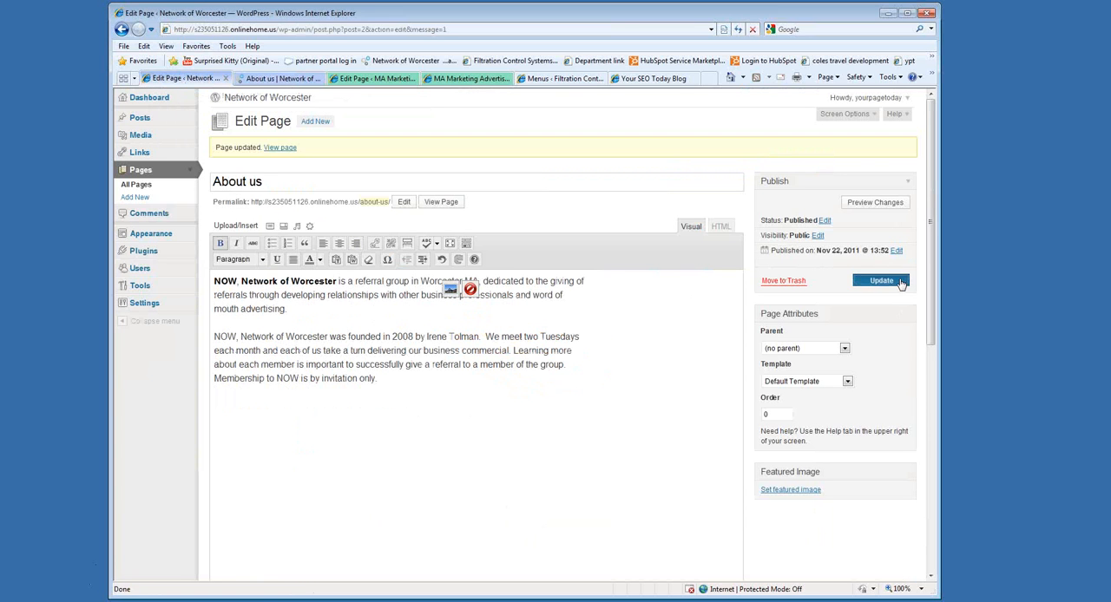
Reload the live About us page to check that the logo is gone, and return to the page editor.
click(283, 79)
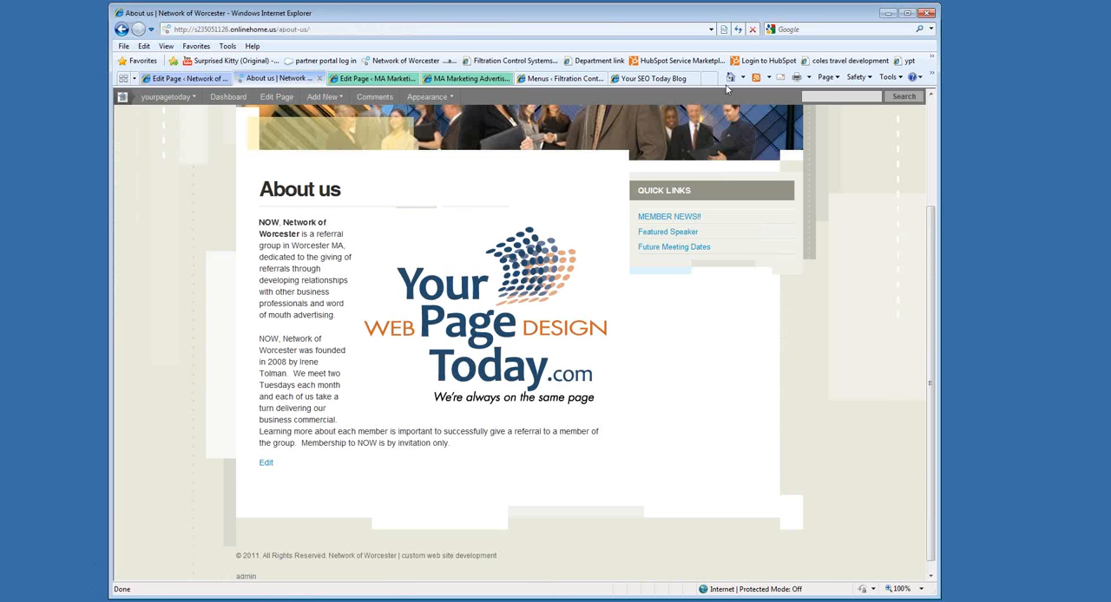
click(736, 31)
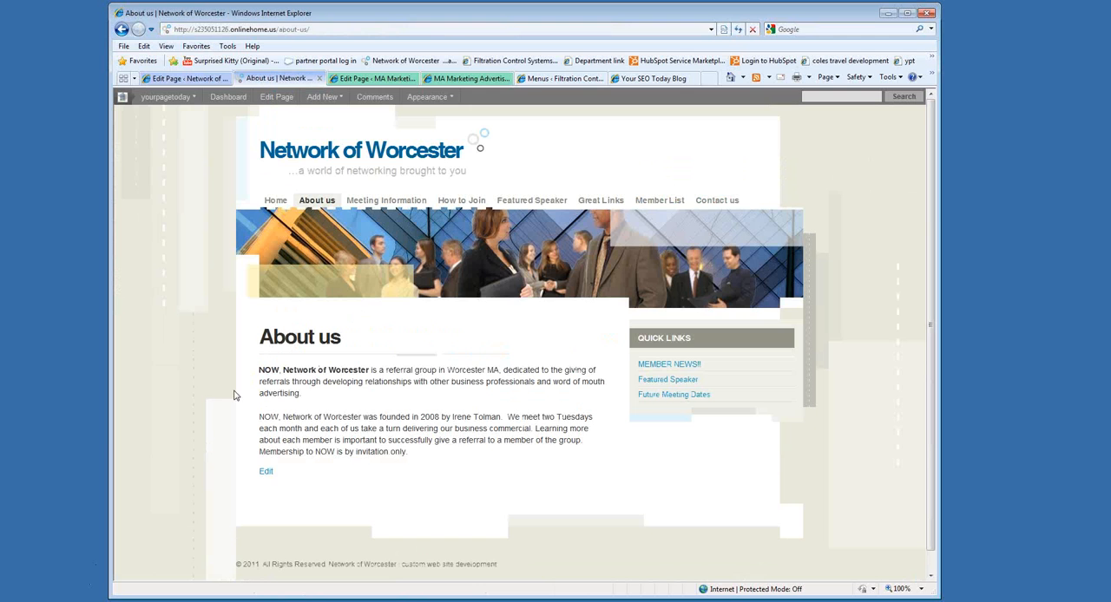
click(188, 80)
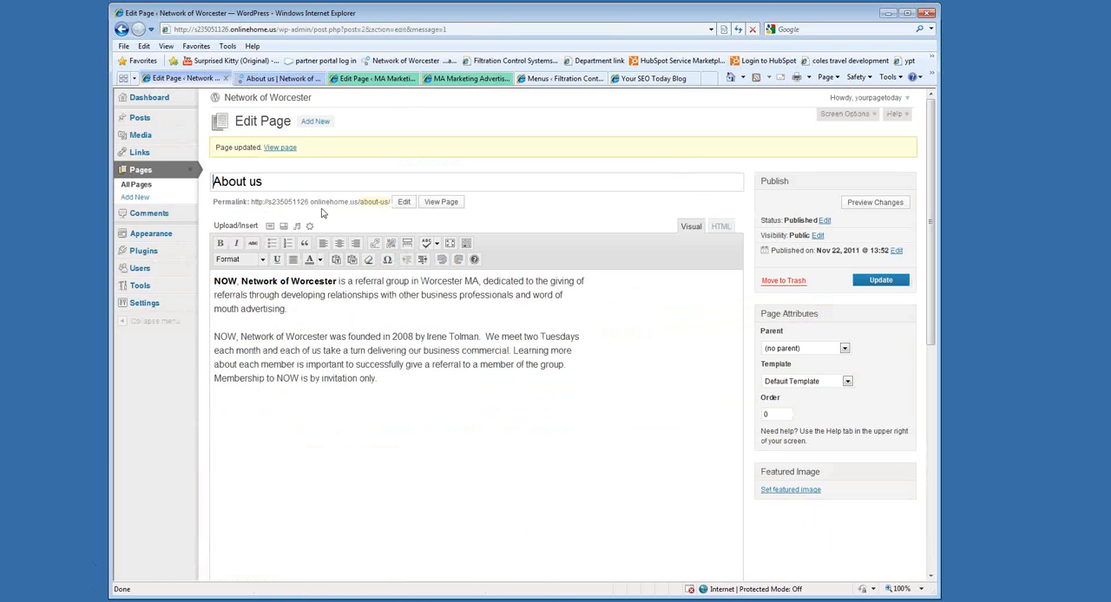
Start a new line after the last About us paragraph and open the bookmarked Surprised Kitty (Original) video in the MA Marketing browser tab.
click(405, 376)
key(Return)
click(373, 78)
click(230, 60)
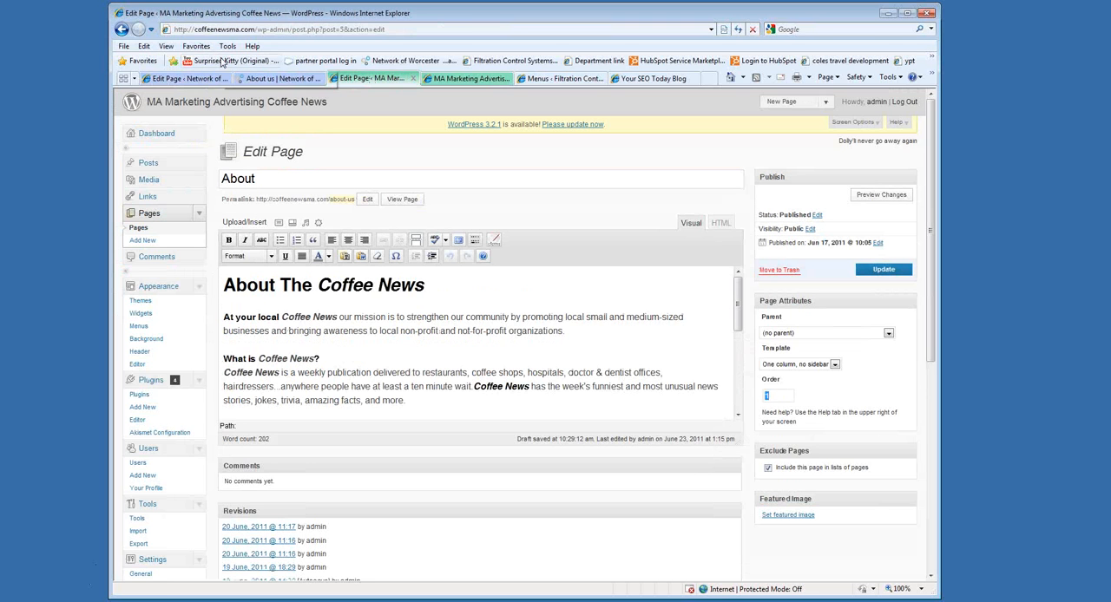
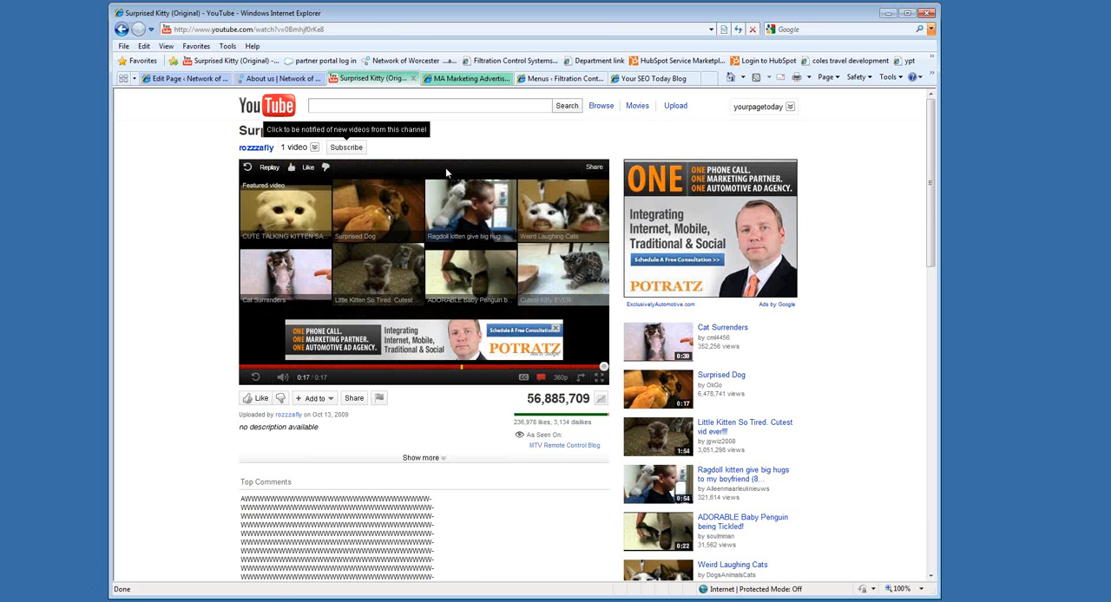
click(188, 80)
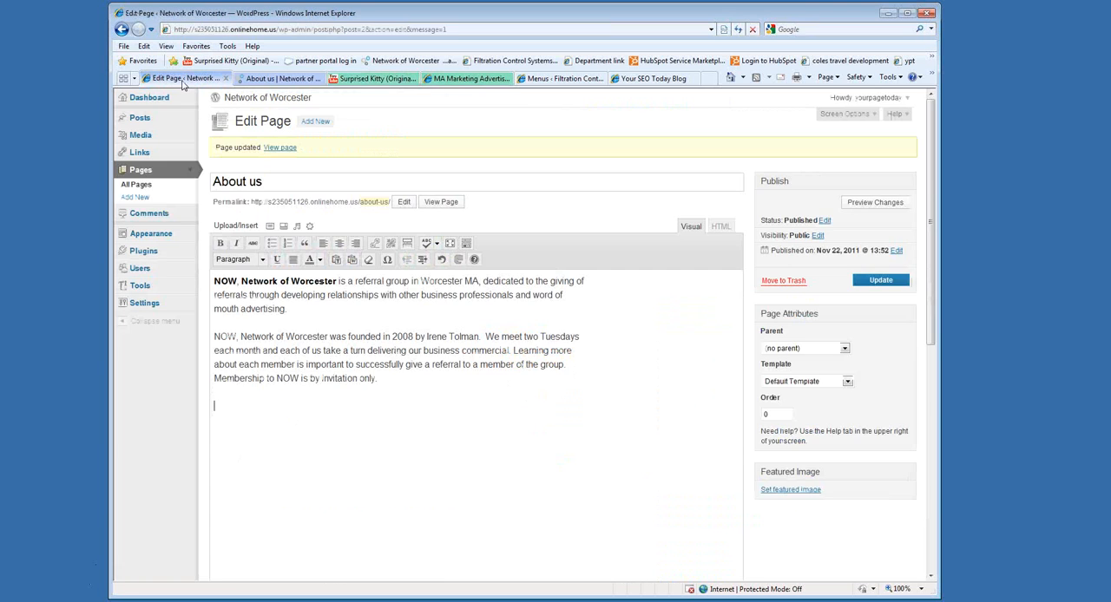
click(364, 80)
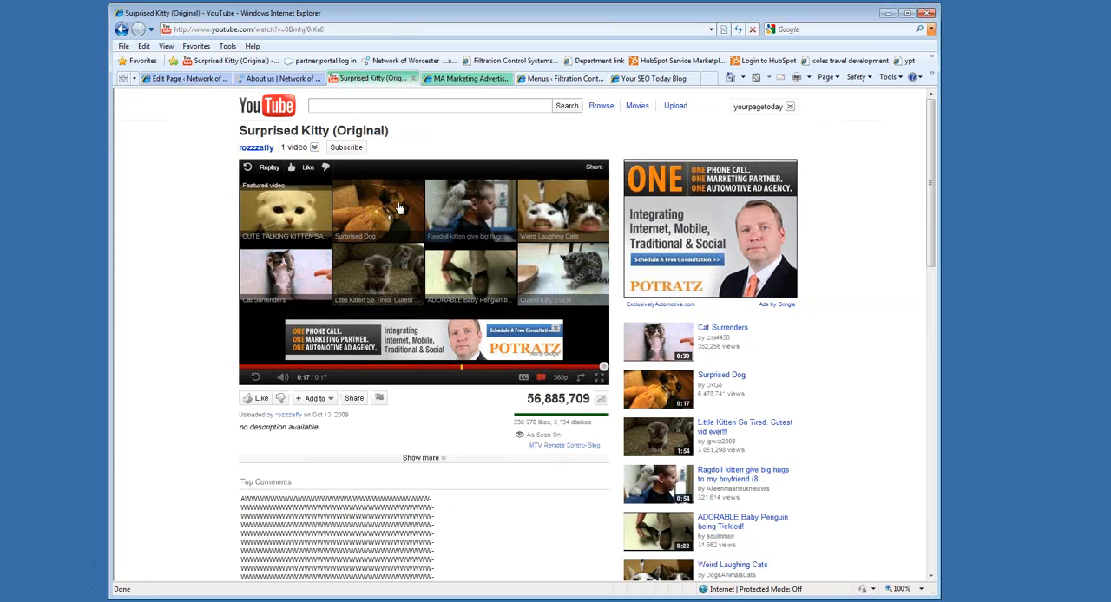
click(164, 80)
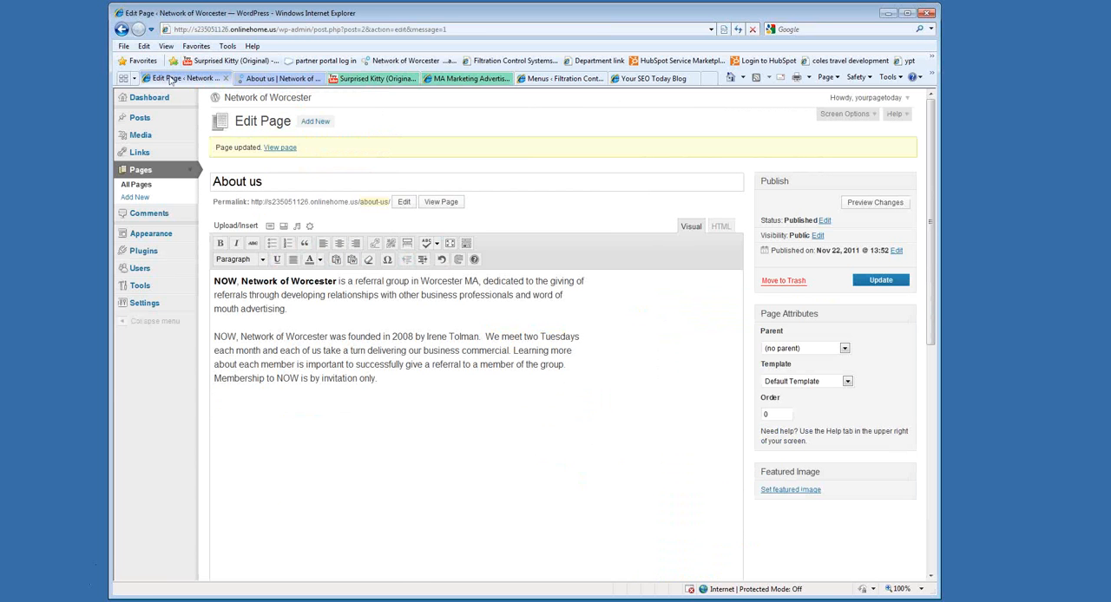
Return to the Surprised Kitty (Original) video, show its sharing embed code and copy the 420 × 315 iframe code.
click(356, 80)
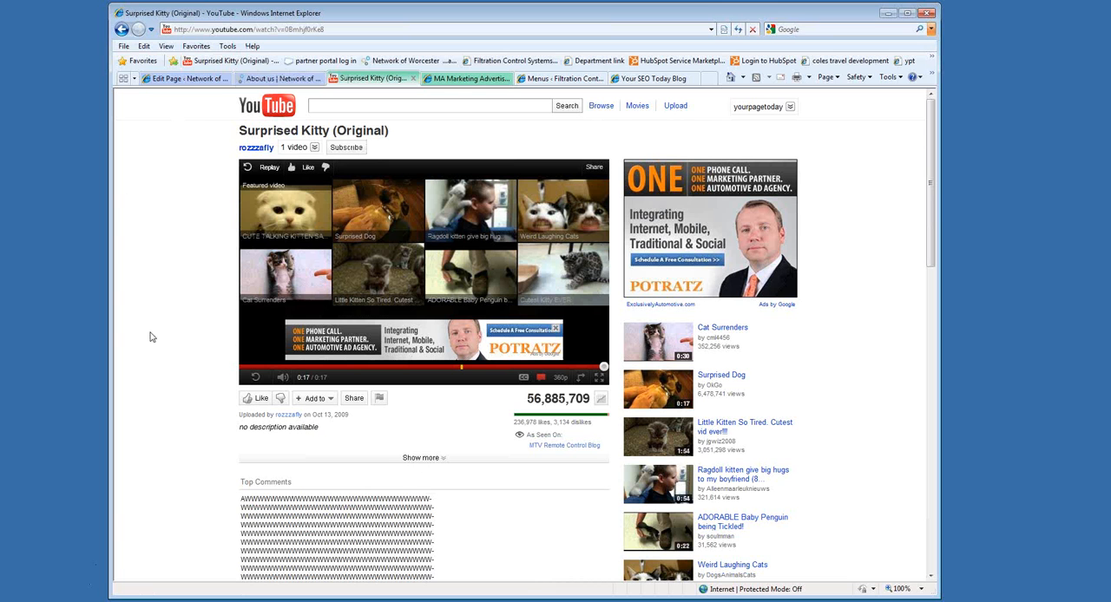
click(355, 398)
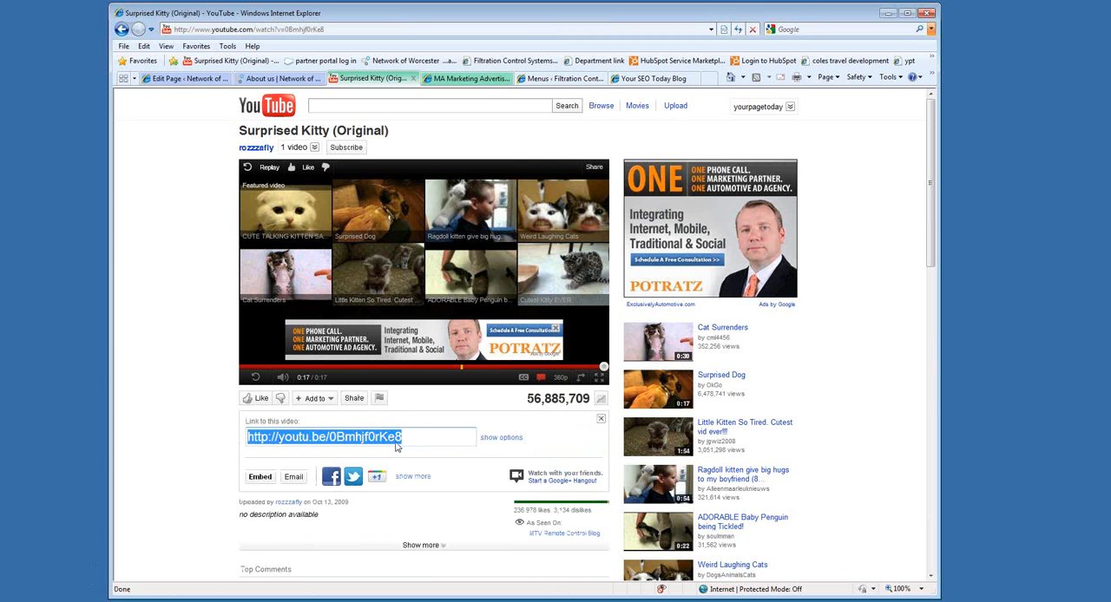
click(260, 477)
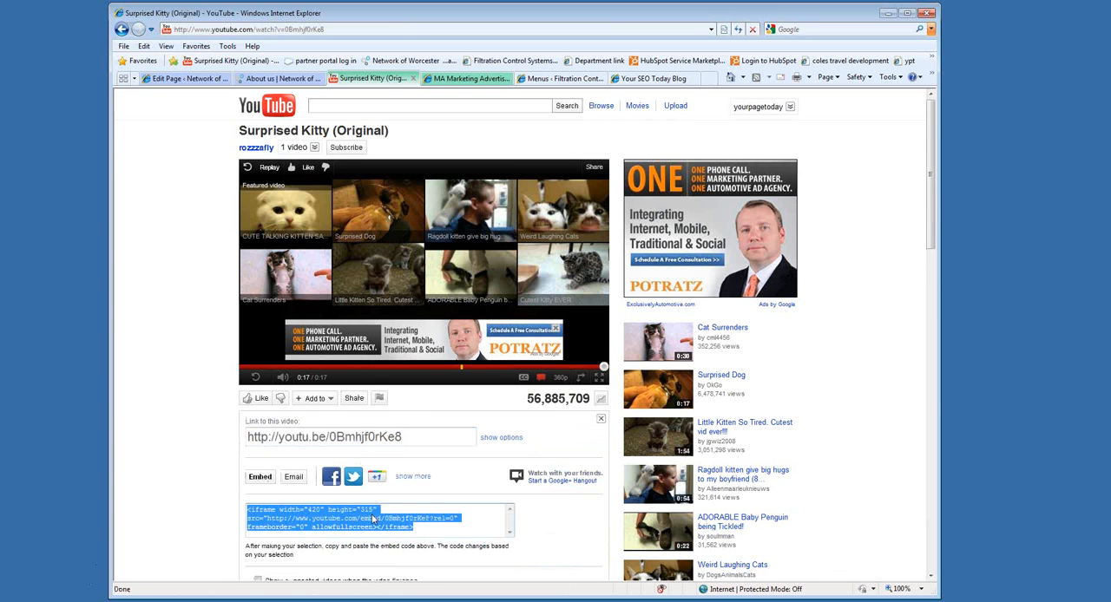
scroll(345, 386, down, 3)
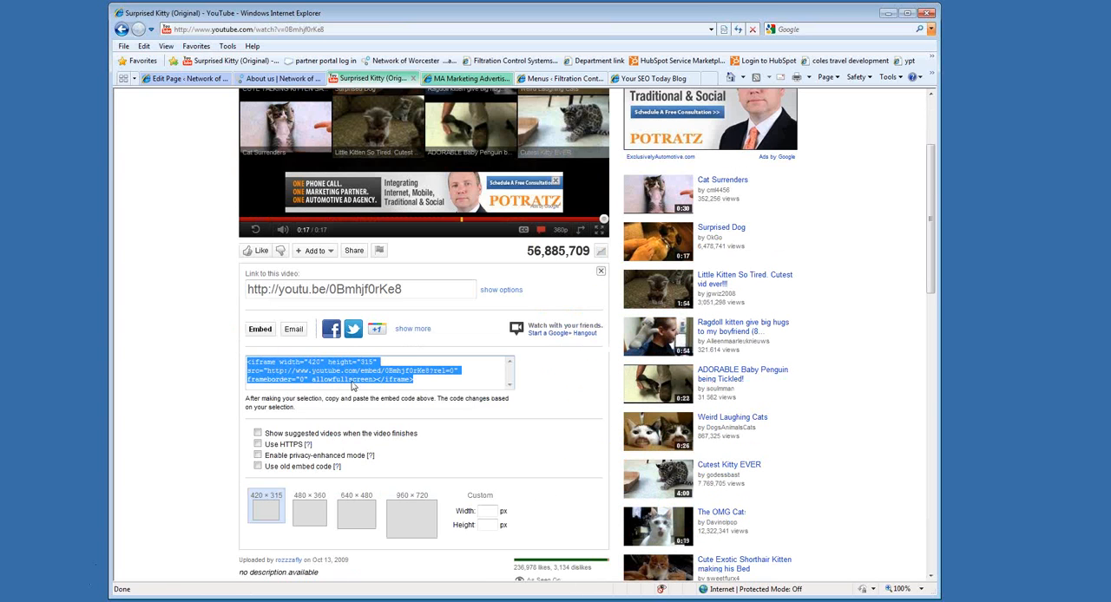
right_click(347, 375)
click(379, 417)
Paste the copied iframe code below the last About us paragraph in the HTML source, return to the visual view and update the page.
click(176, 79)
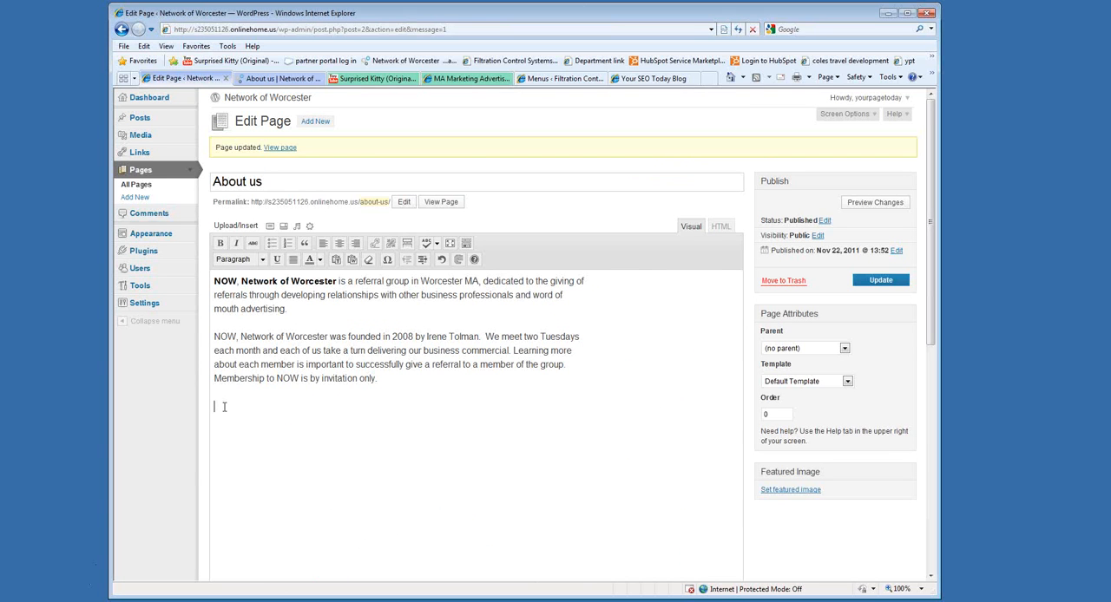
click(722, 231)
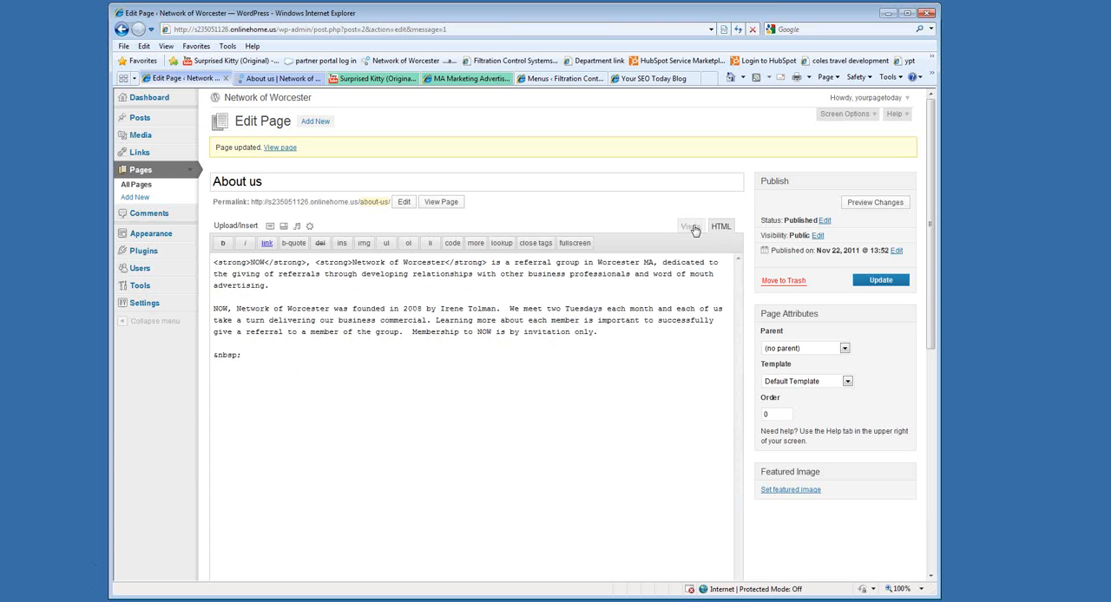
click(692, 227)
click(721, 227)
click(692, 228)
click(720, 228)
key(ctrl+v)
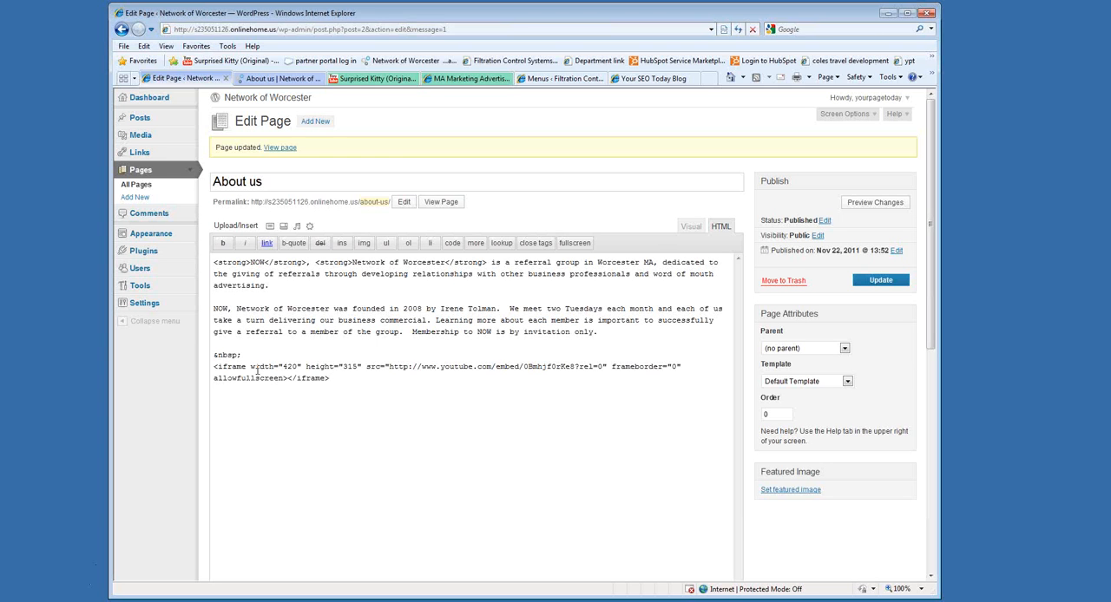
click(691, 228)
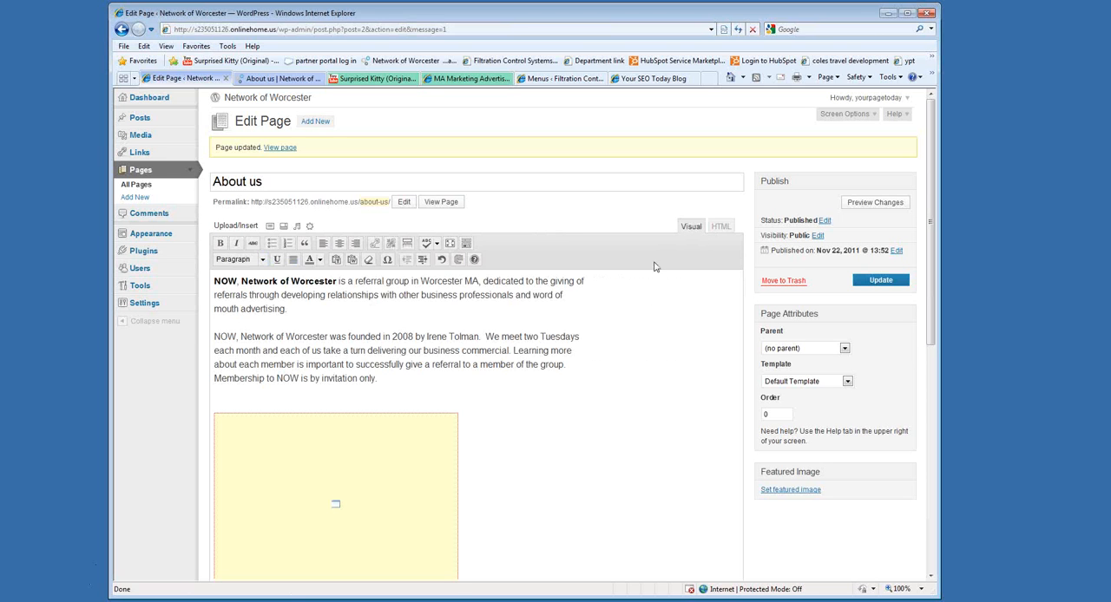
click(873, 283)
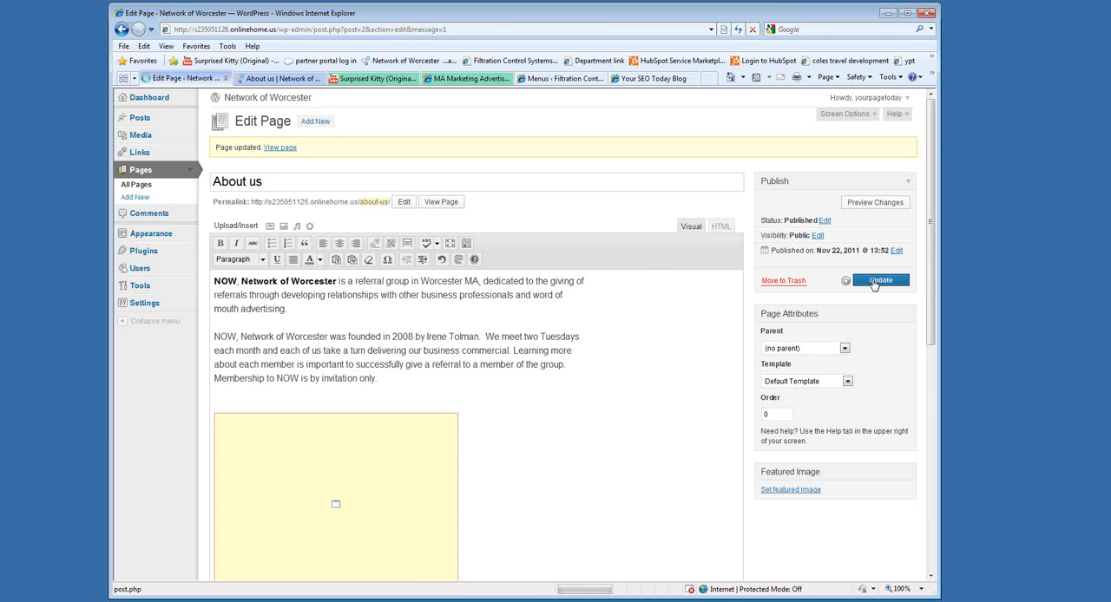
Reload the live About us page and play the embedded Surprised Kitty video.
click(280, 78)
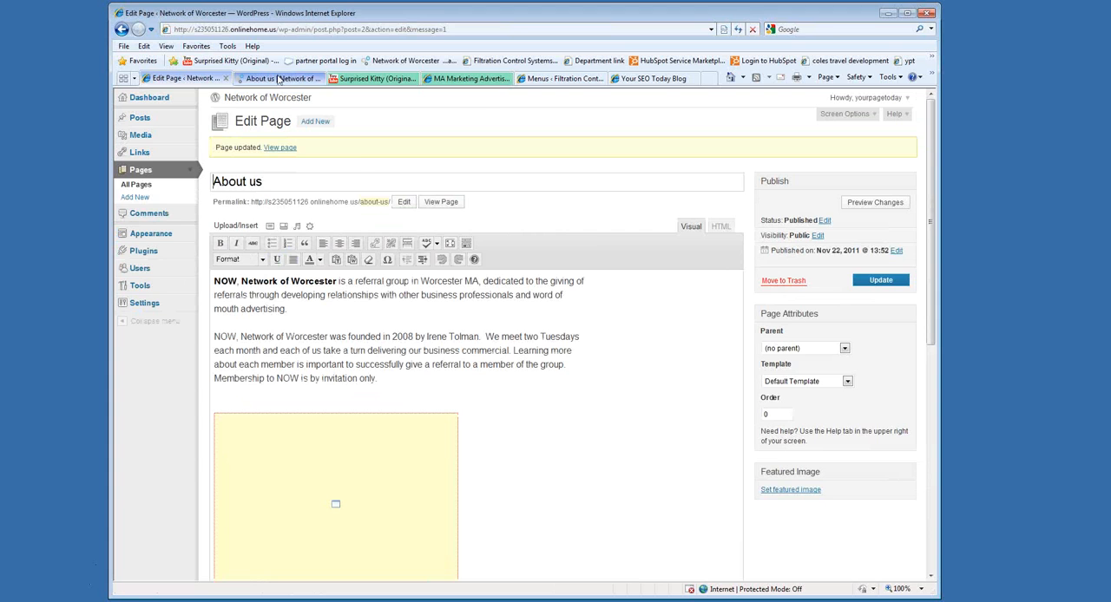
click(737, 29)
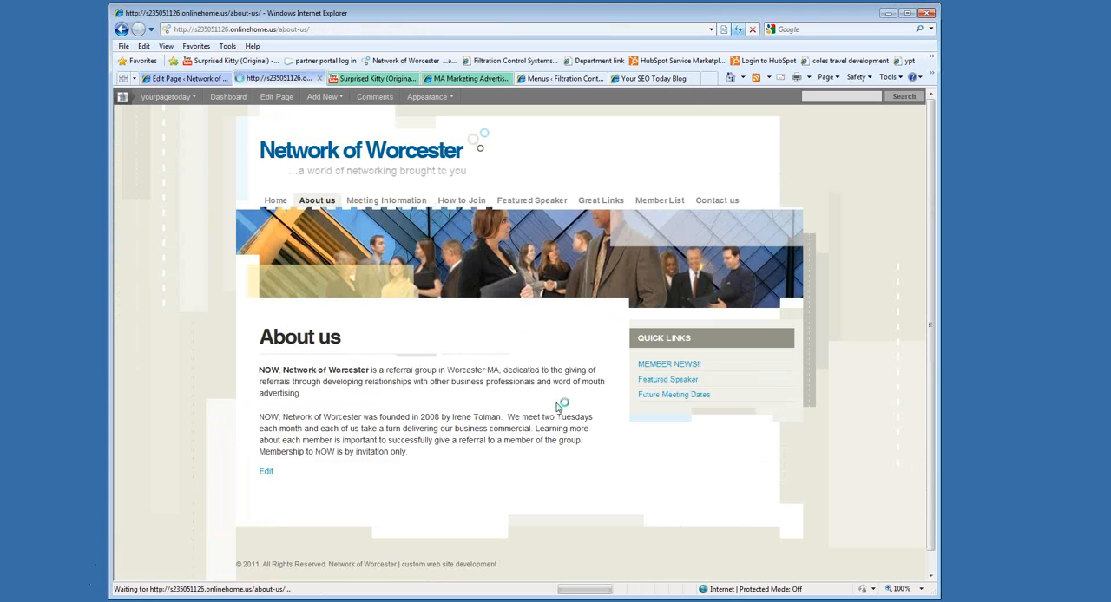
scroll(677, 417, down, 3)
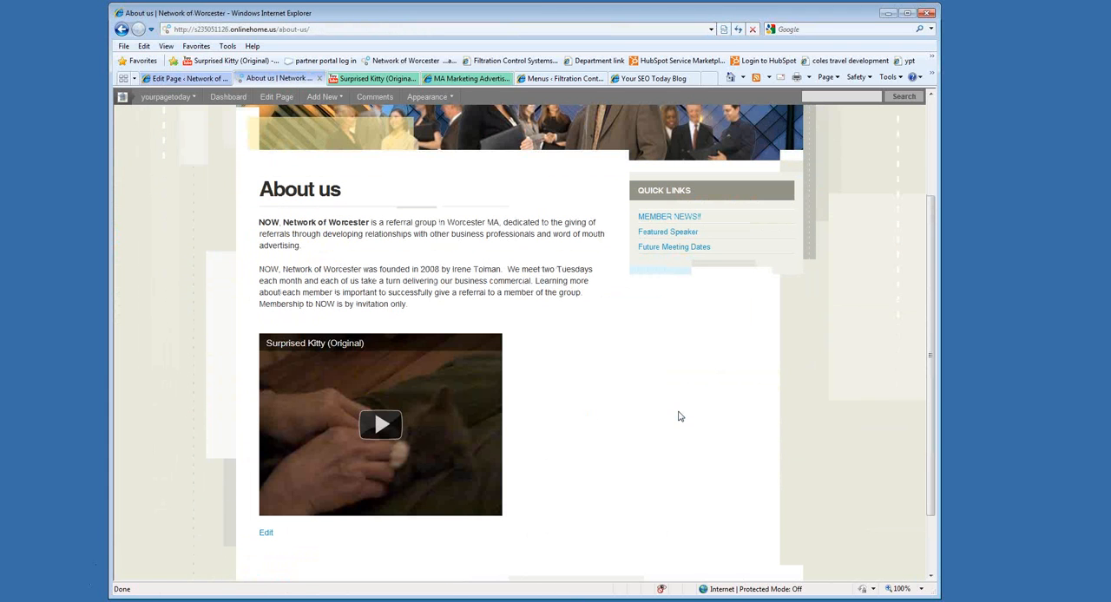
click(382, 425)
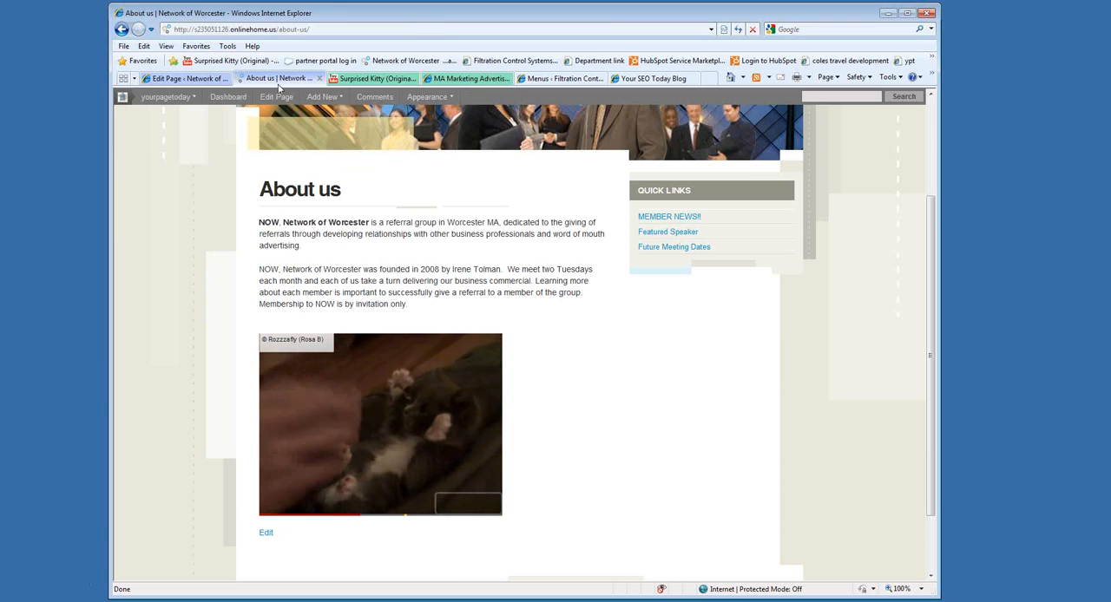
Delete the embedded video from the About us content in the page editor and update the page.
click(222, 78)
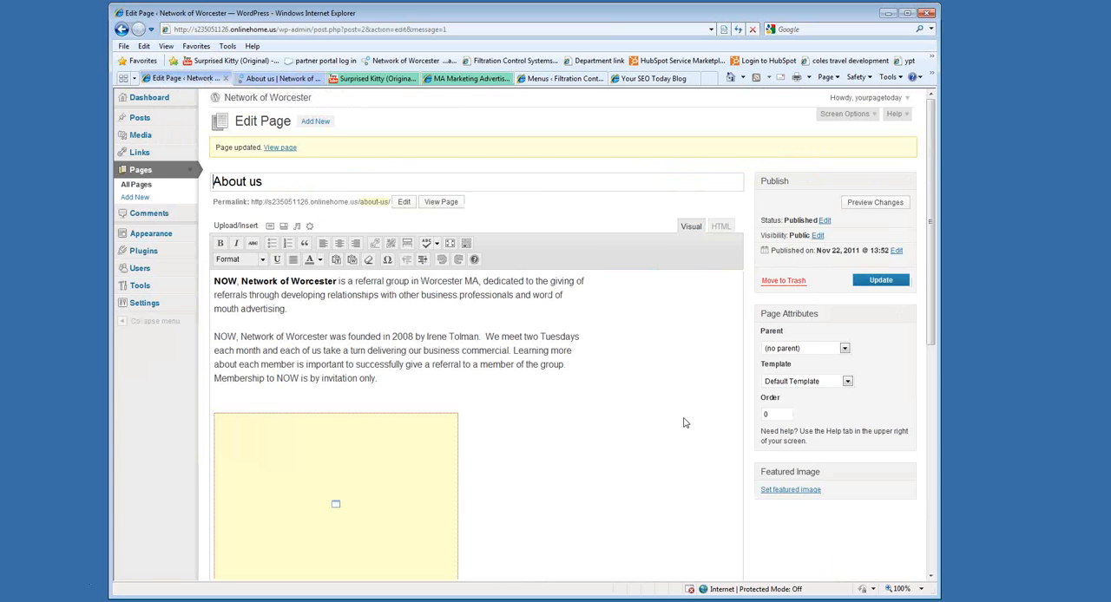
scroll(681, 399, down, 2)
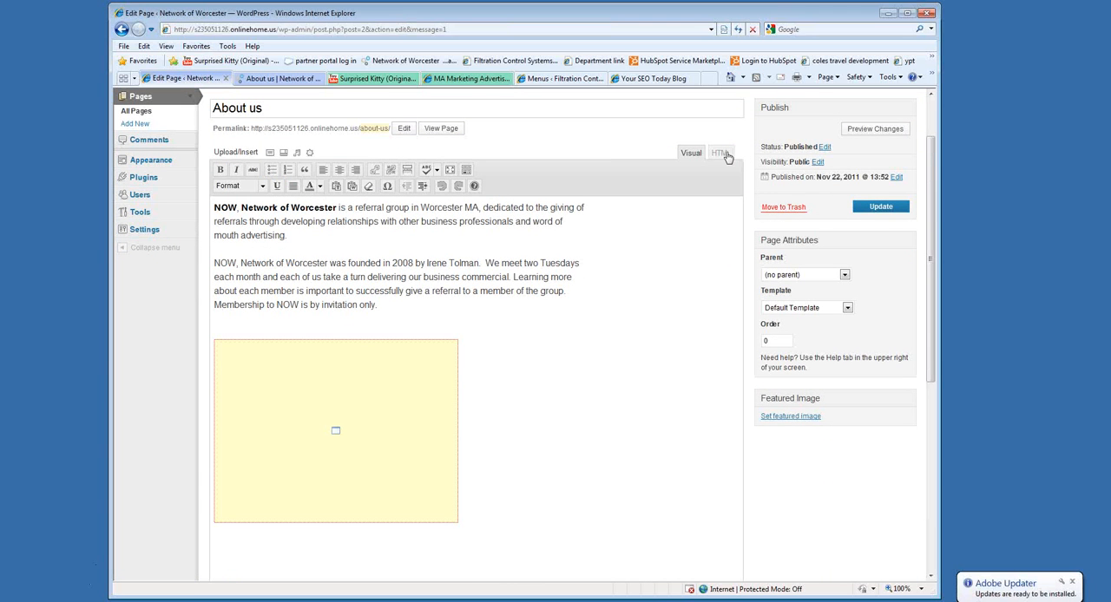
click(327, 399)
key(Delete)
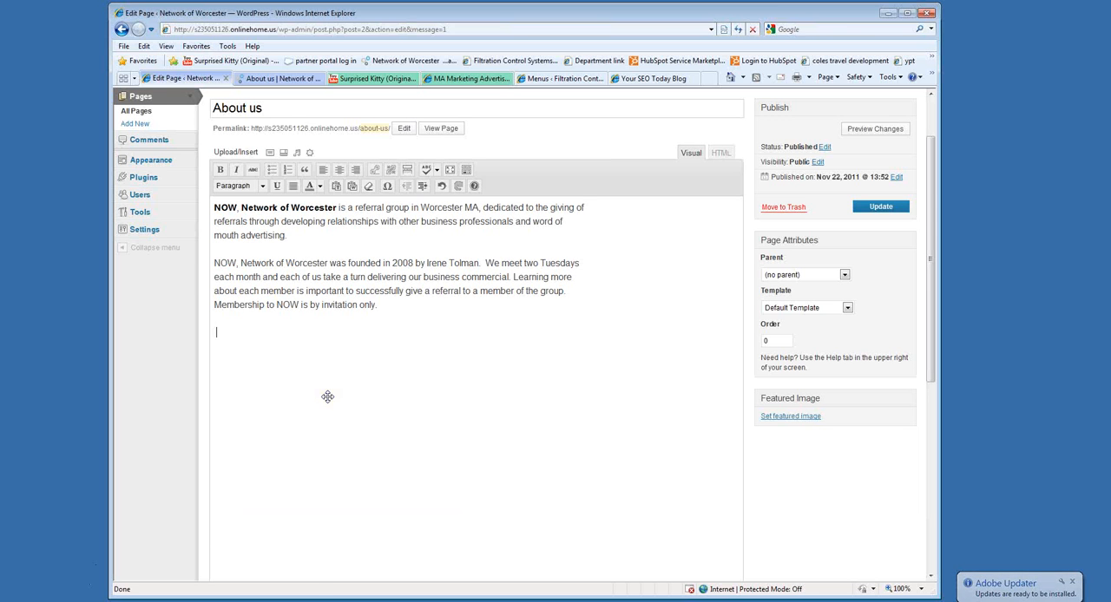
click(881, 207)
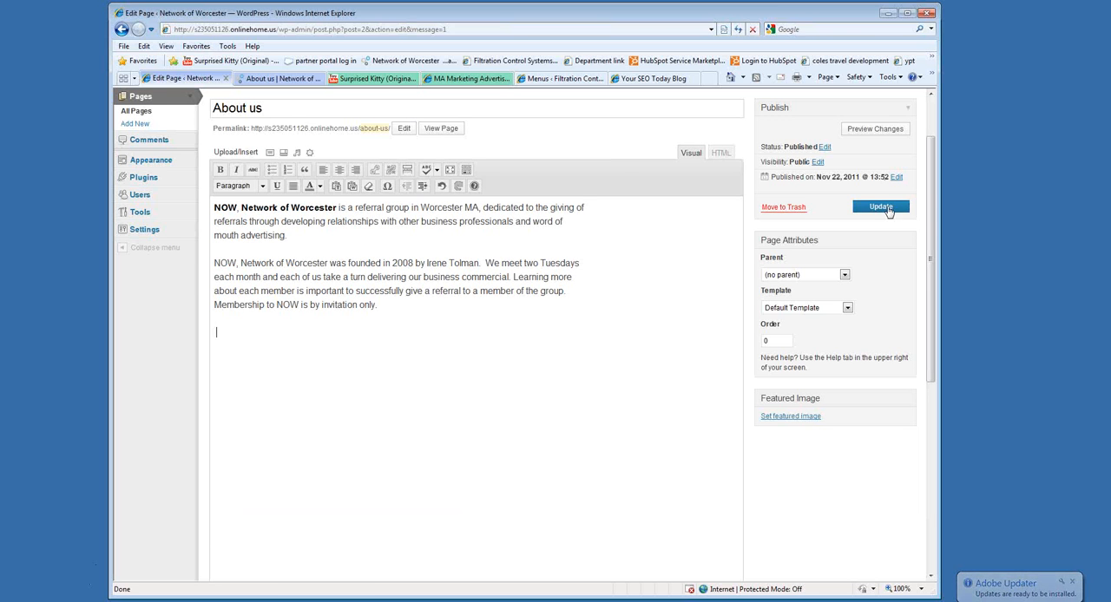
Reload the live About us page to check that the embedded video is gone.
click(279, 78)
click(737, 29)
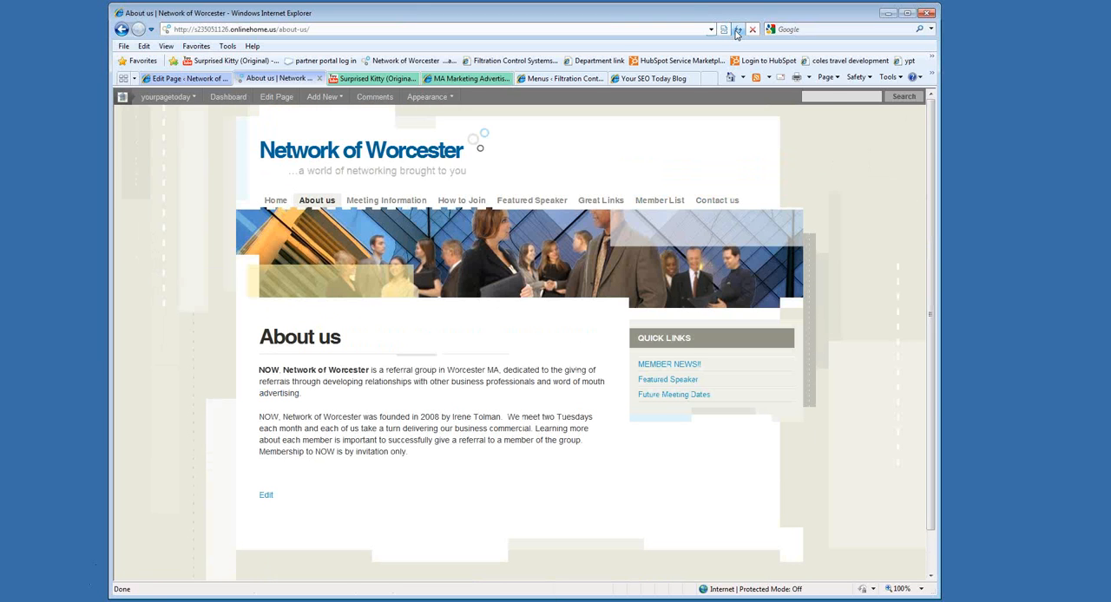
mouse_move(461, 96)
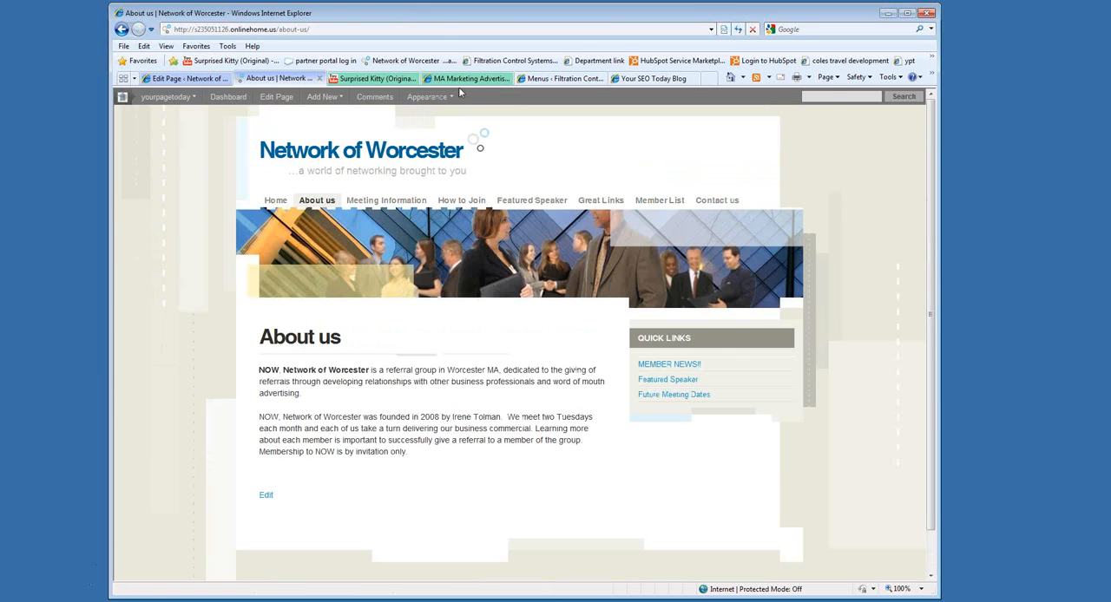
Return to the WordPress admin, list all pages and open the Meeting Information page for editing.
click(186, 78)
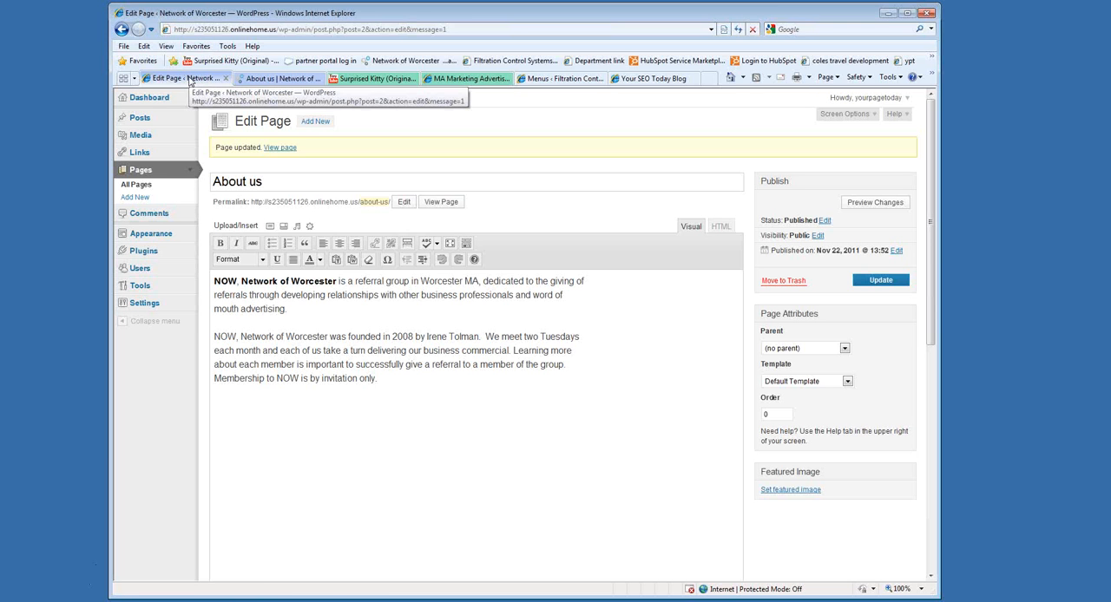
click(138, 184)
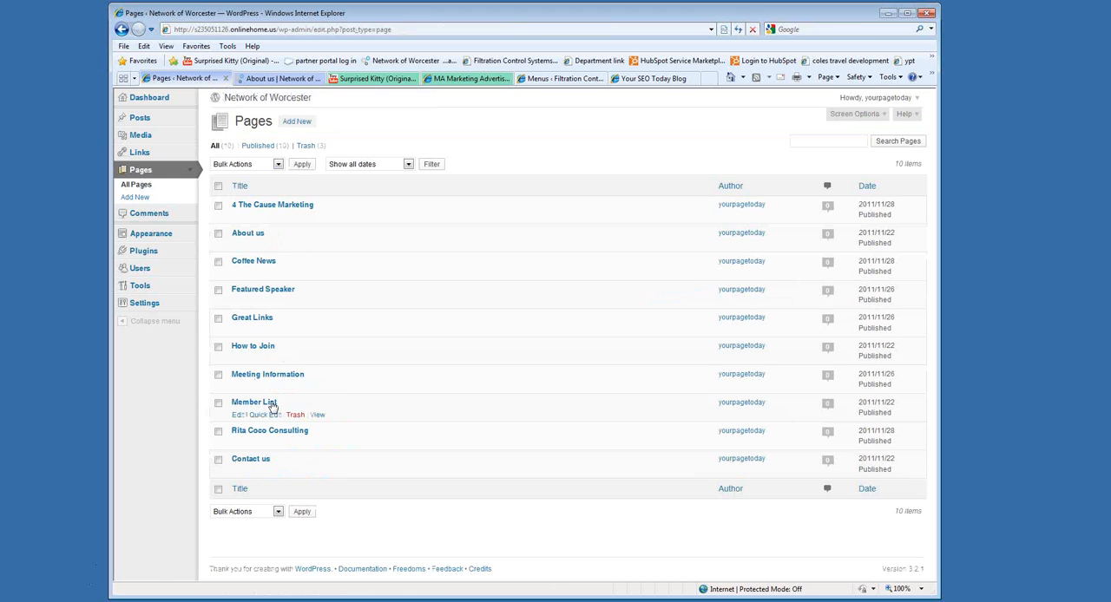
click(247, 375)
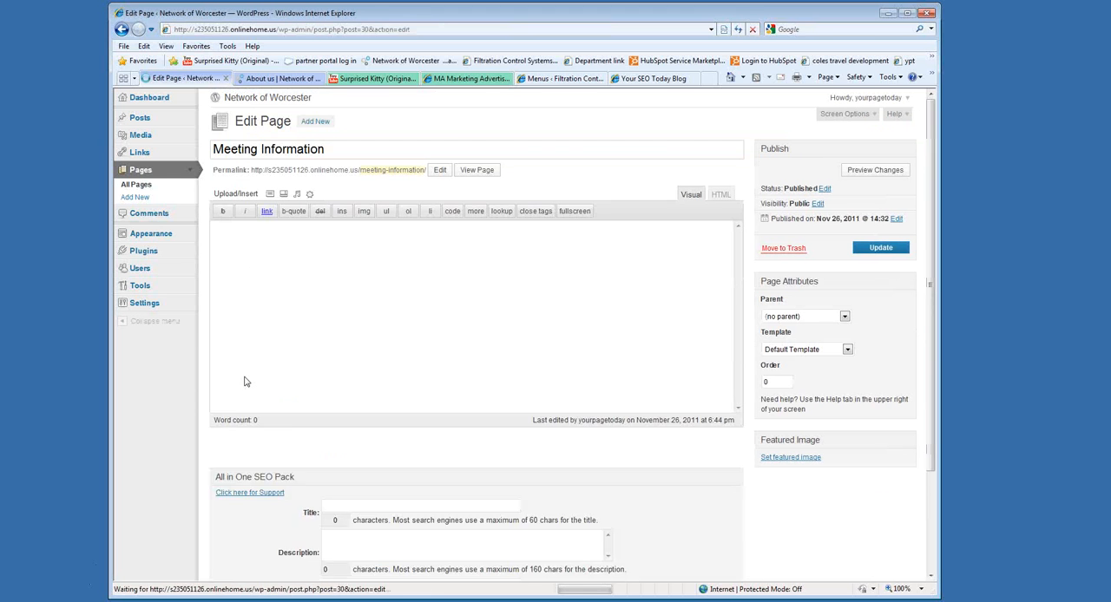
Set the Meeting Information page's All in One SEO Pack title to "Business Networking meetings in Worcester".
scroll(373, 253, down, 4)
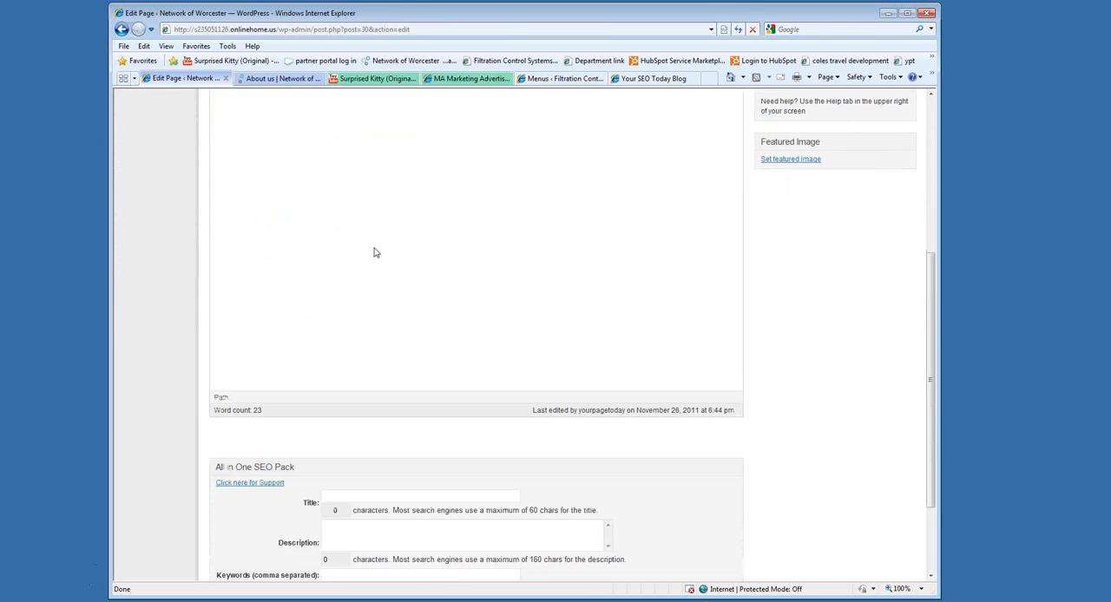
scroll(373, 252, down, 2)
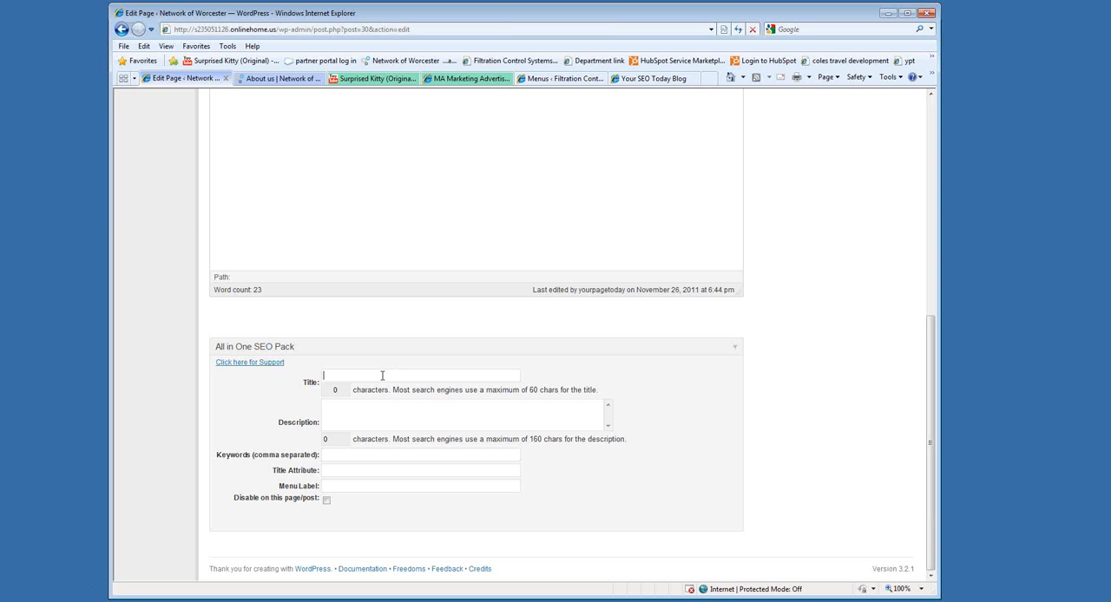
scroll(382, 375, up, 10)
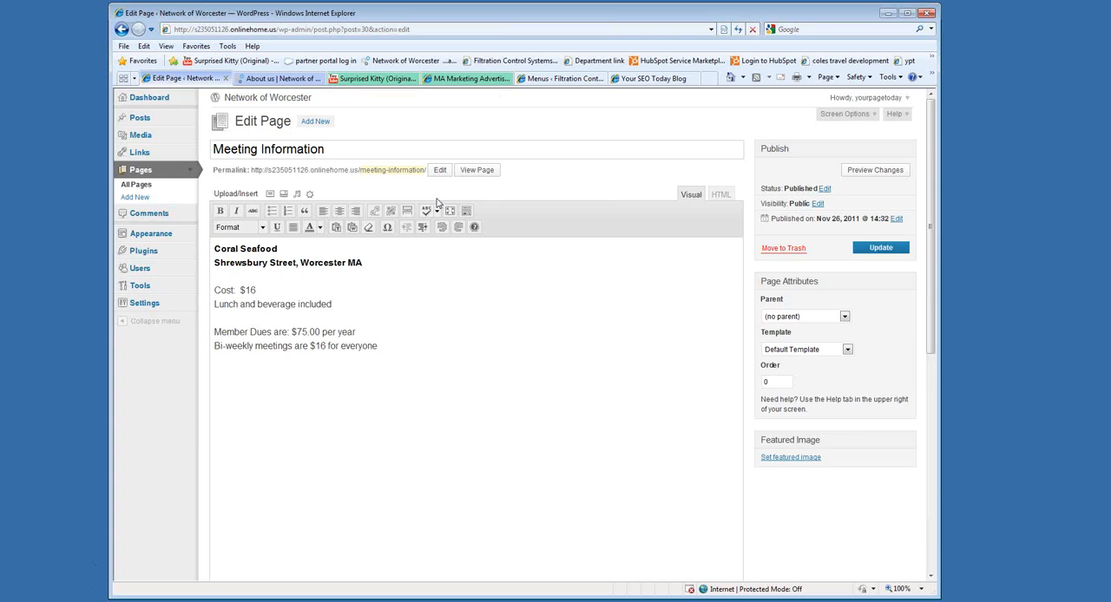
scroll(437, 203, down, 10)
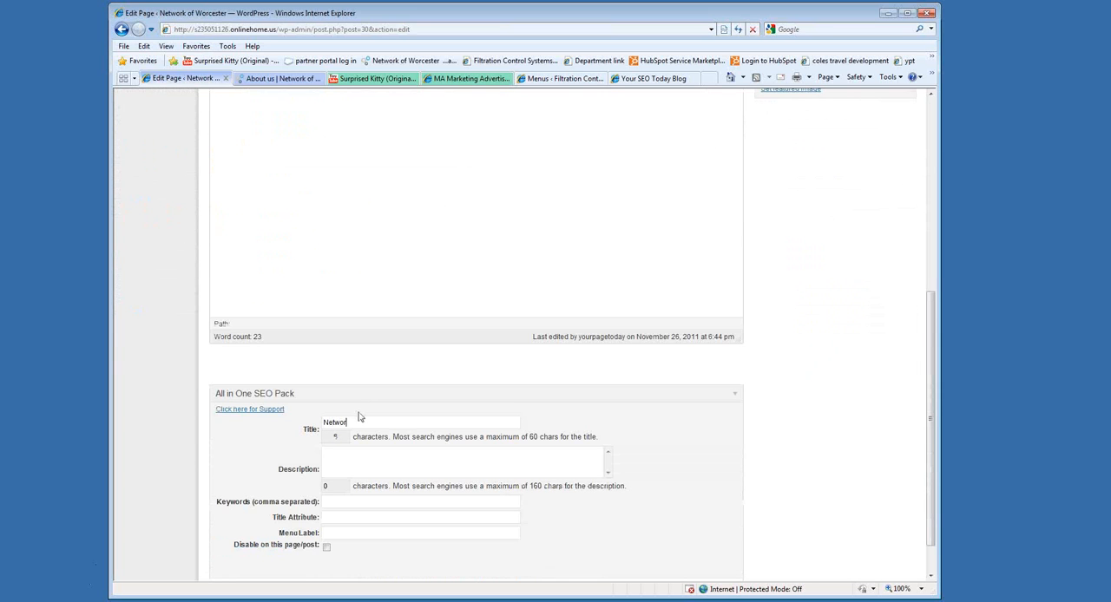
text(g meetings in Worcester)
scroll(347, 408, down, 1)
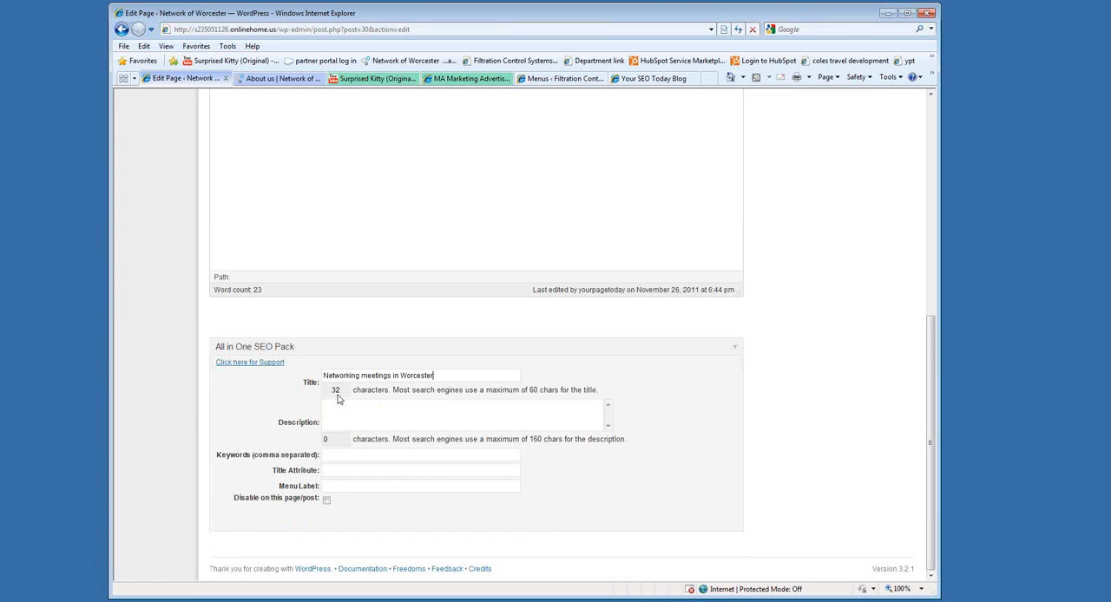
click(324, 375)
text(Business)
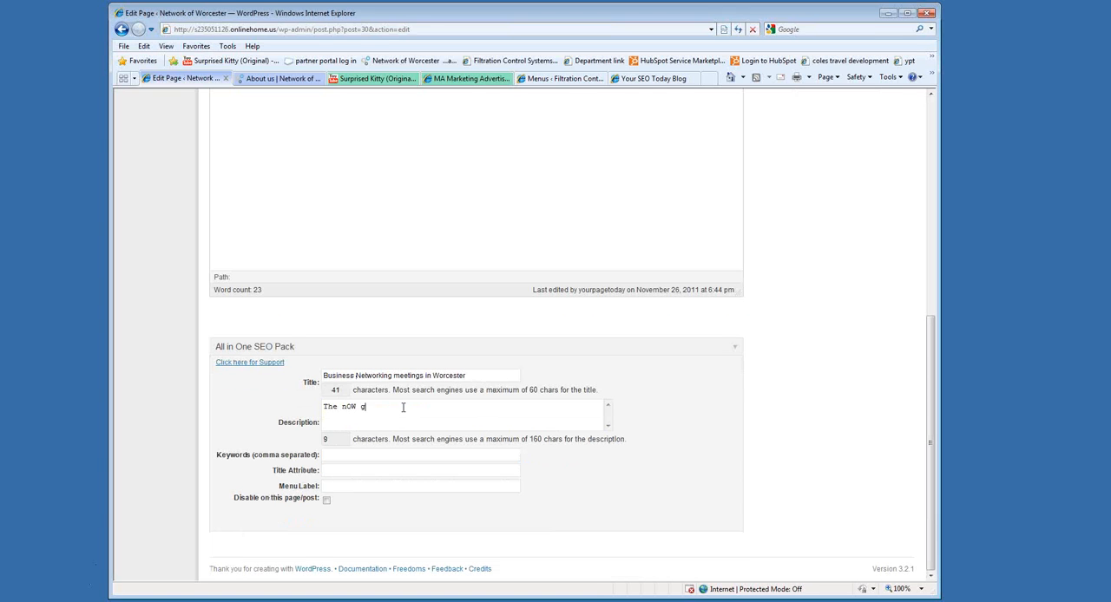
Set the SEO description to "The NOW group meets ...." and the keywords to "business netwokring, netwokring meetings worcester,".
double_click(345, 403)
text(NOW)
drag(365, 455, 374, 455)
double_click(378, 455)
key(ctrl+c)
click(414, 458)
key(ctrl+v)
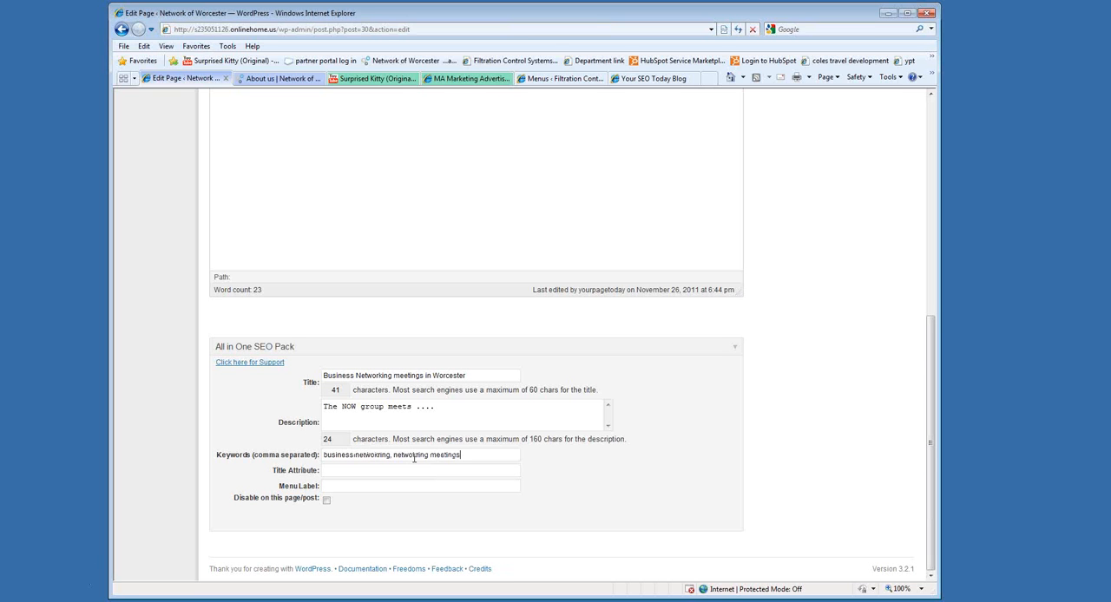
text(,worcesr)
Highlight the entered SEO keywords and compare them with the Meeting Information page's content.
drag(512, 453, 324, 459)
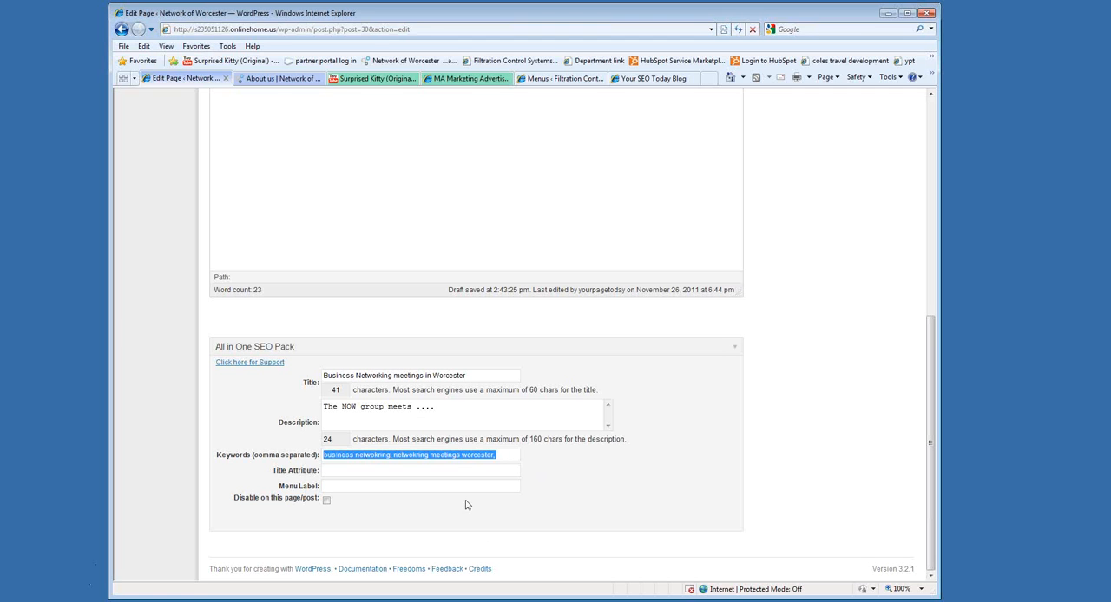
click(458, 467)
drag(519, 455, 291, 453)
click(496, 459)
drag(507, 458, 325, 458)
scroll(398, 457, up, 4)
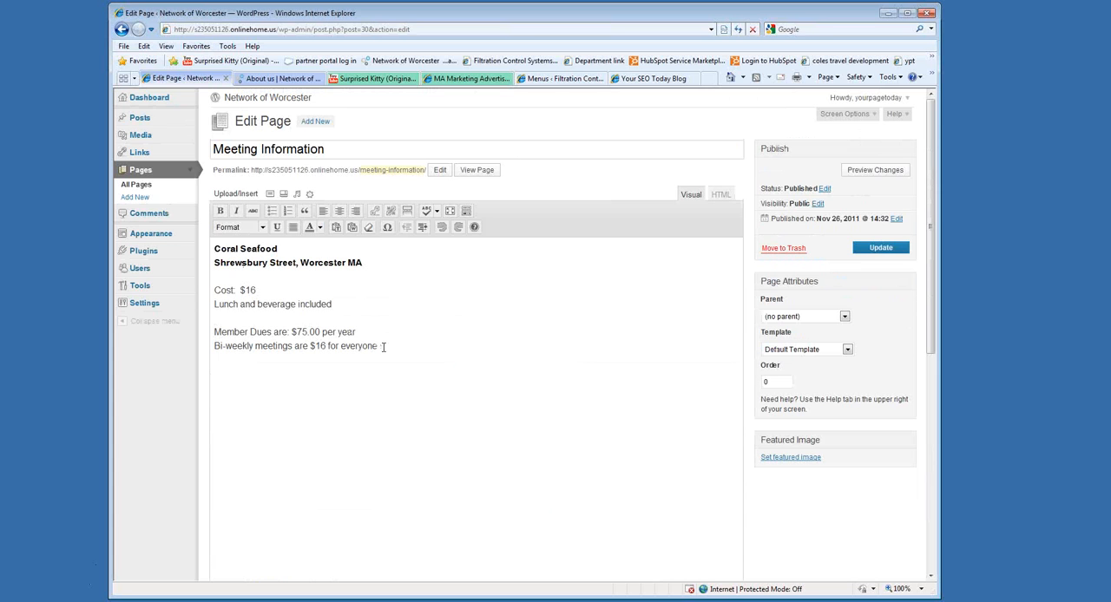
scroll(450, 346, down, 5)
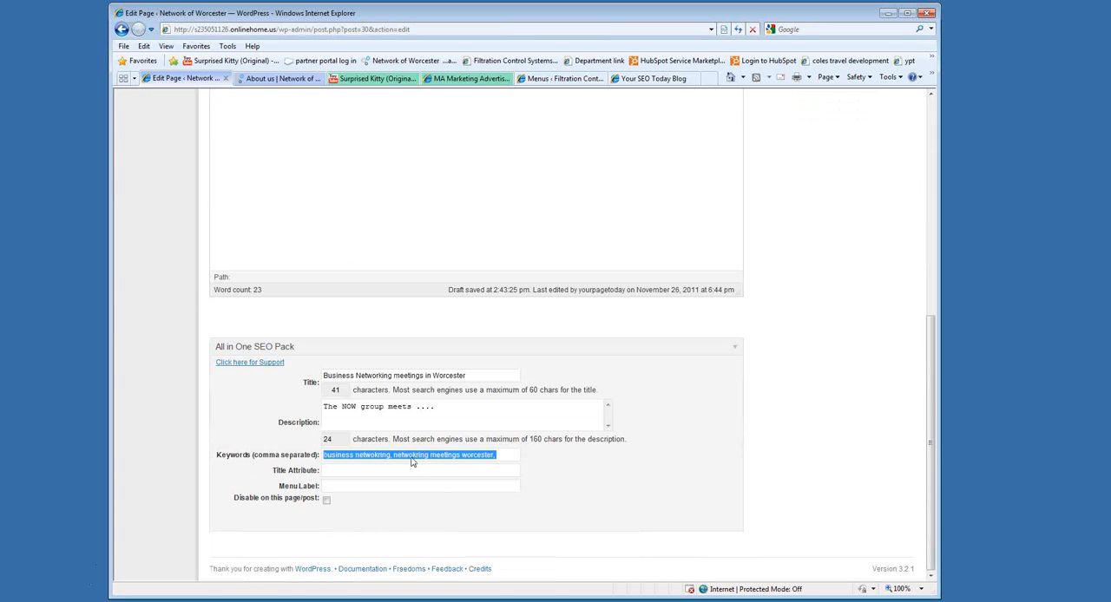
Correct the misspelled word before "meetings" in the SEO keywords to "networking".
double_click(411, 458)
text(networking)
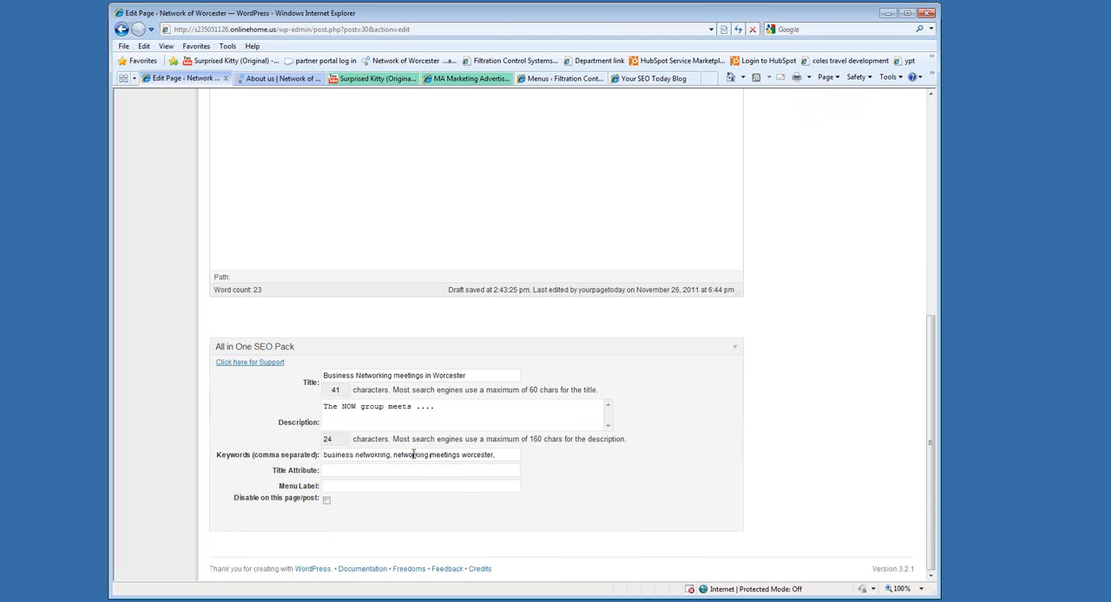
Correct the misspelled word after "business" in the SEO keywords to "networking".
double_click(414, 454)
double_click(371, 455)
key(ctrl+v)
click(418, 236)
scroll(454, 417, down, 10)
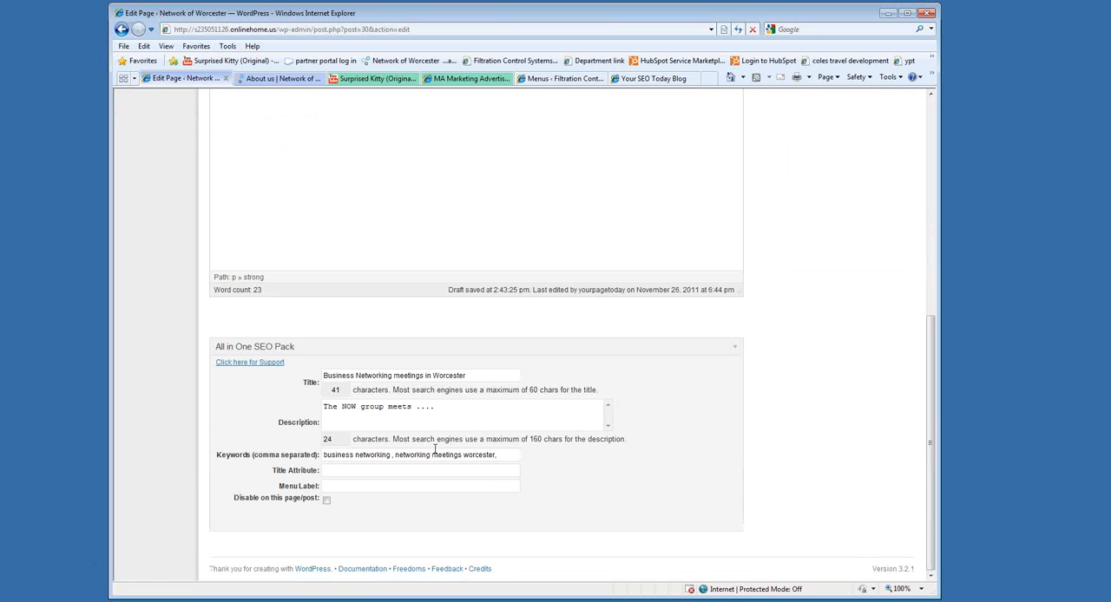
Highlight the corrected SEO keywords and the description text to review them.
drag(507, 455, 346, 455)
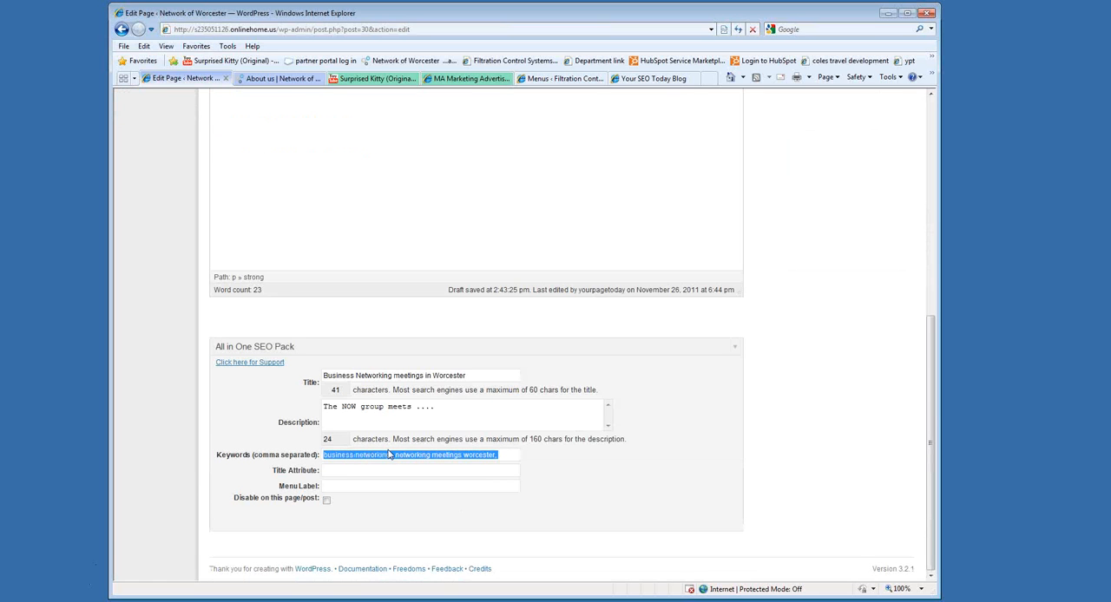
click(363, 407)
drag(443, 407, 322, 408)
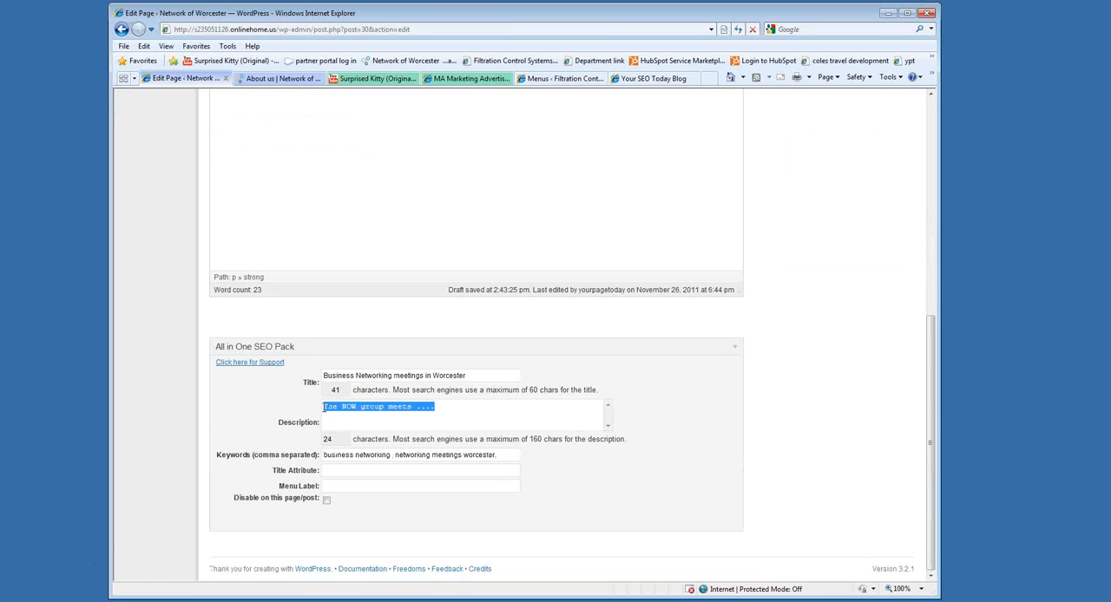
Open Google in a new browser tab and search for "custom web design ma".
click(708, 78)
text(google.com)
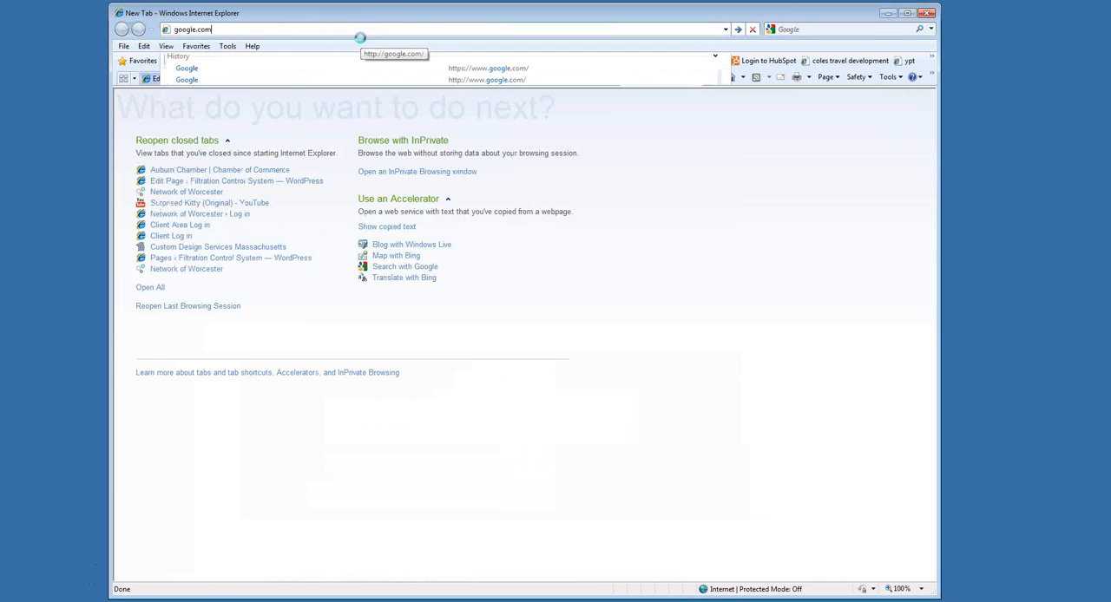
key(Return)
text(cu)
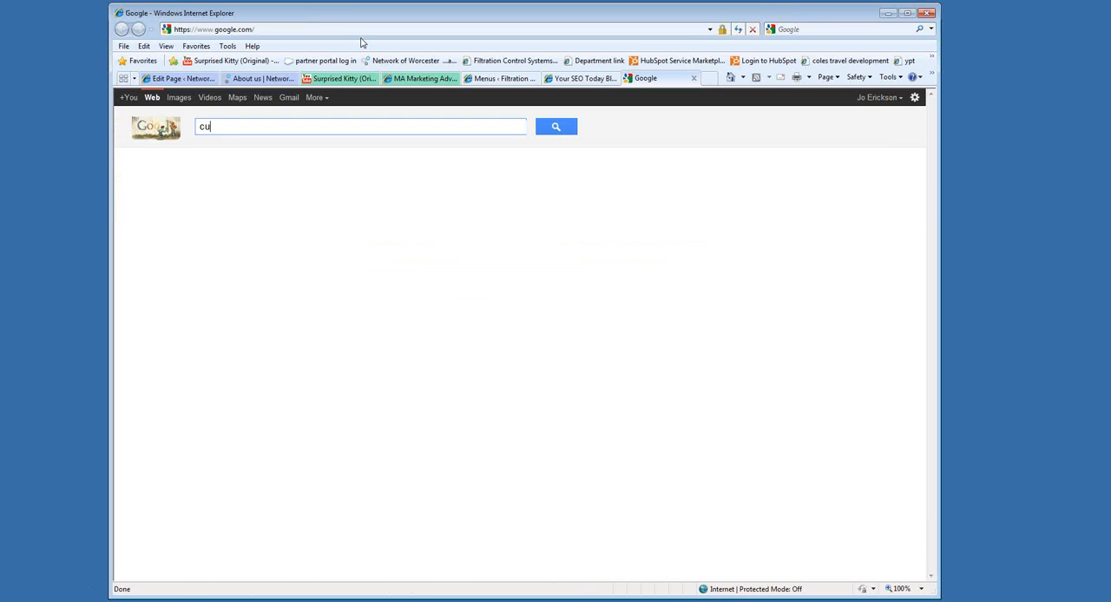
text(stom web design me)
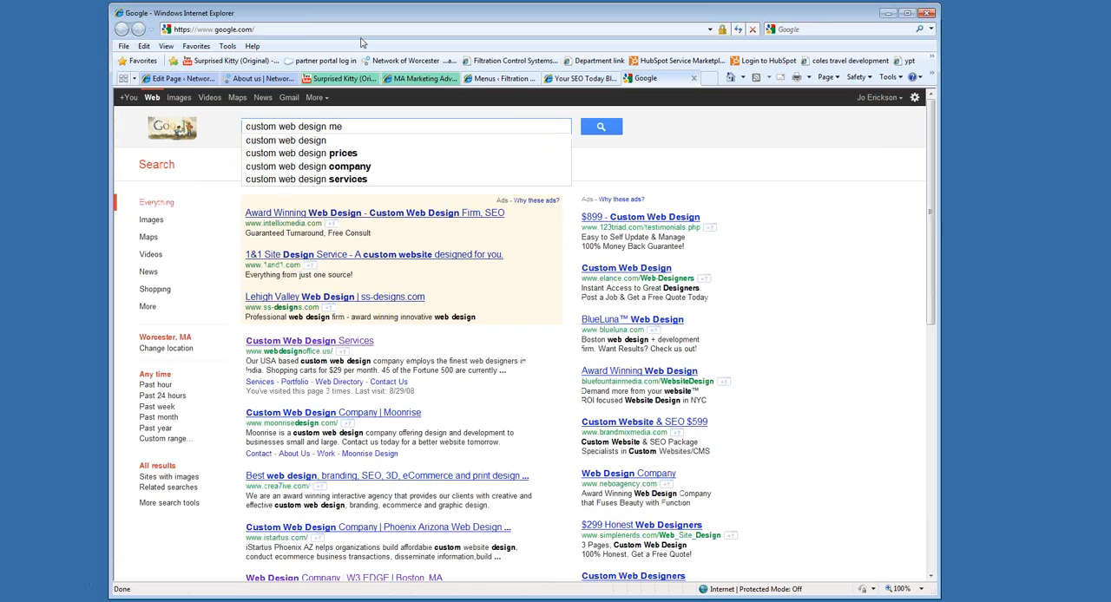
key(BackSpace)
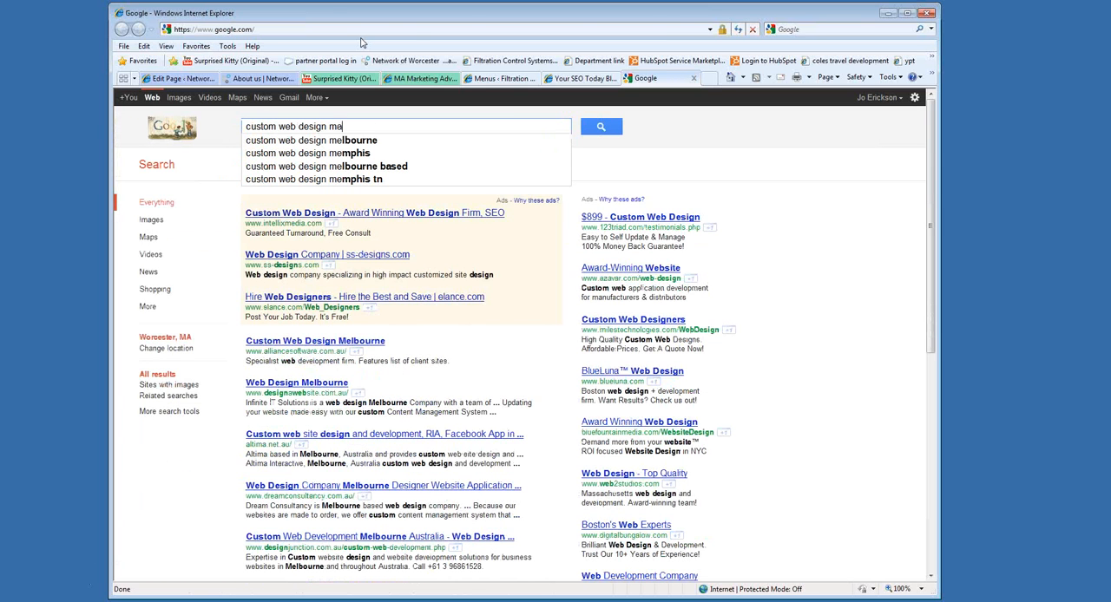
text(a)
key(Return)
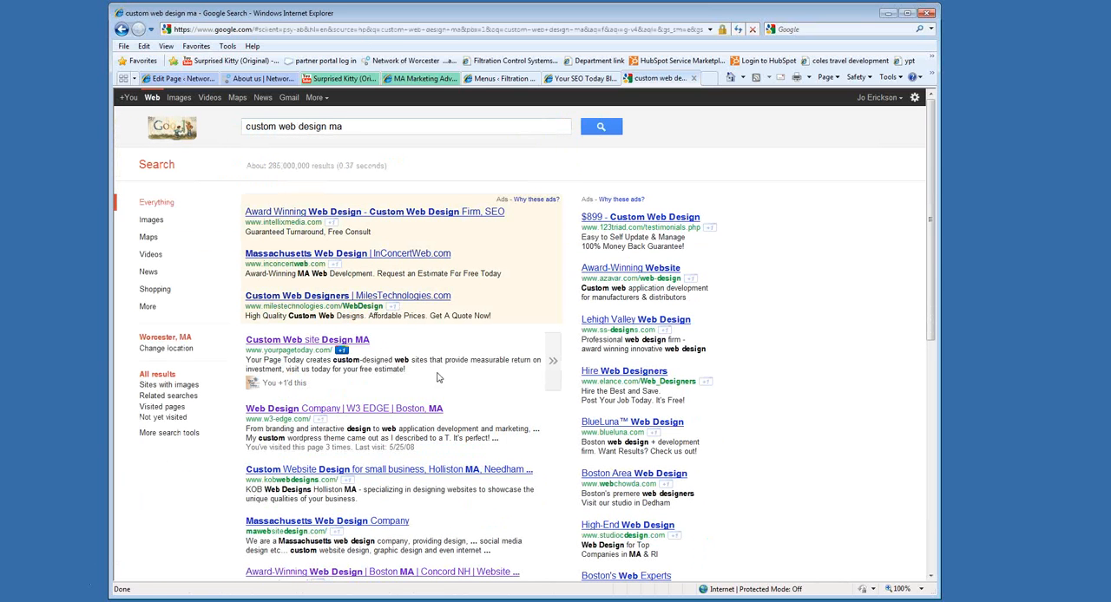
Return to the Meeting Information page editor and review the SEO description against its character limit.
click(263, 79)
click(184, 78)
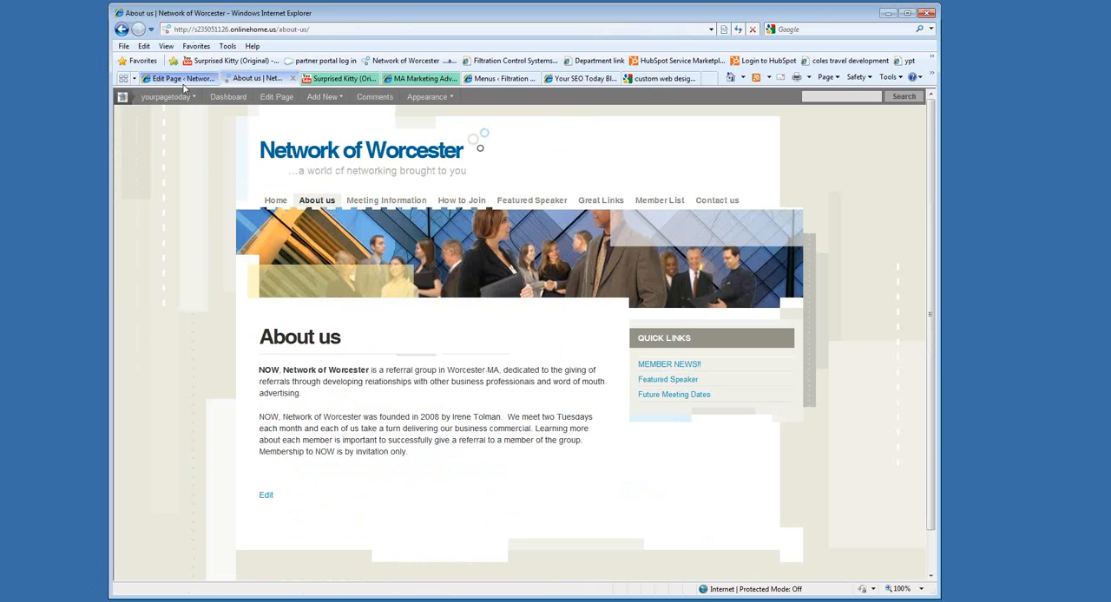
drag(435, 407, 321, 414)
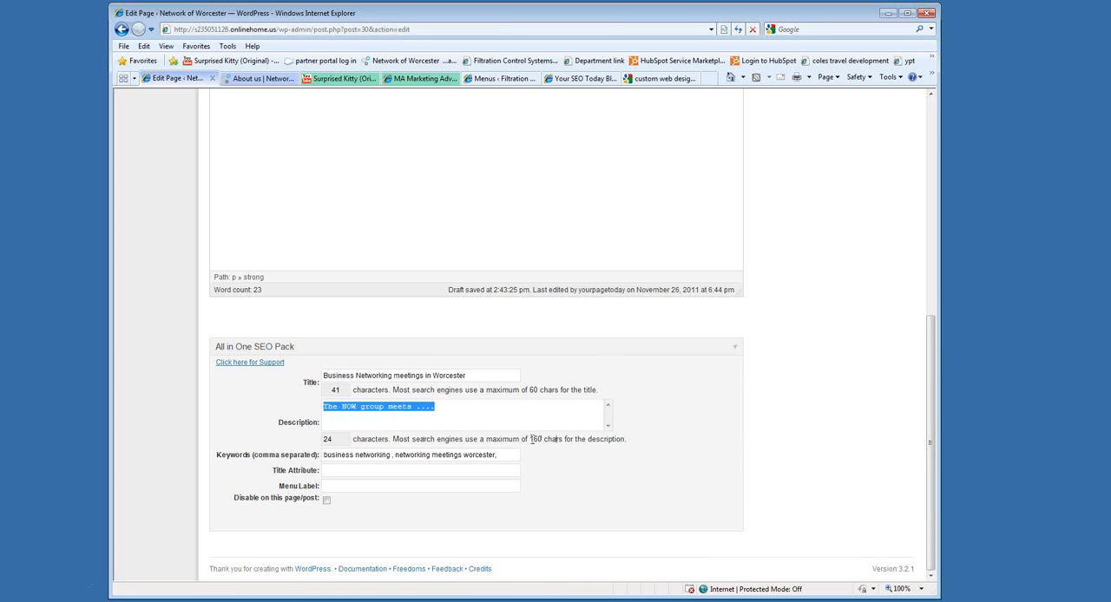
drag(478, 418, 333, 413)
Examine the description of the yourpagetoday.com listing in the Google results, open its website and go back to the results.
click(664, 78)
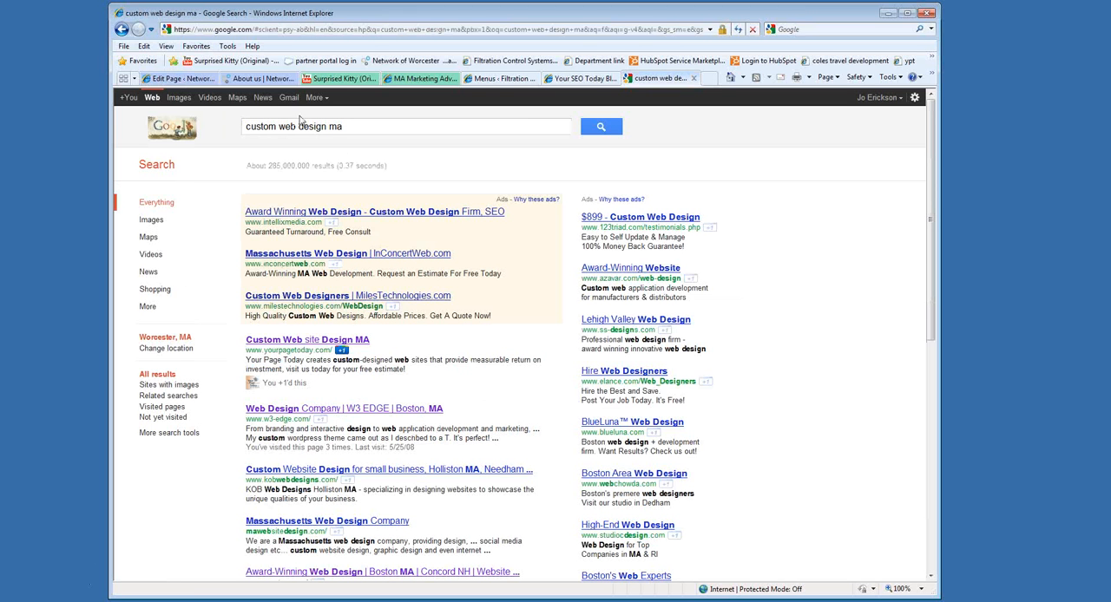
mouse_move(406, 370)
mouse_down()
mouse_move(276, 364)
mouse_move(244, 337)
mouse_move(406, 371)
mouse_up()
click(292, 366)
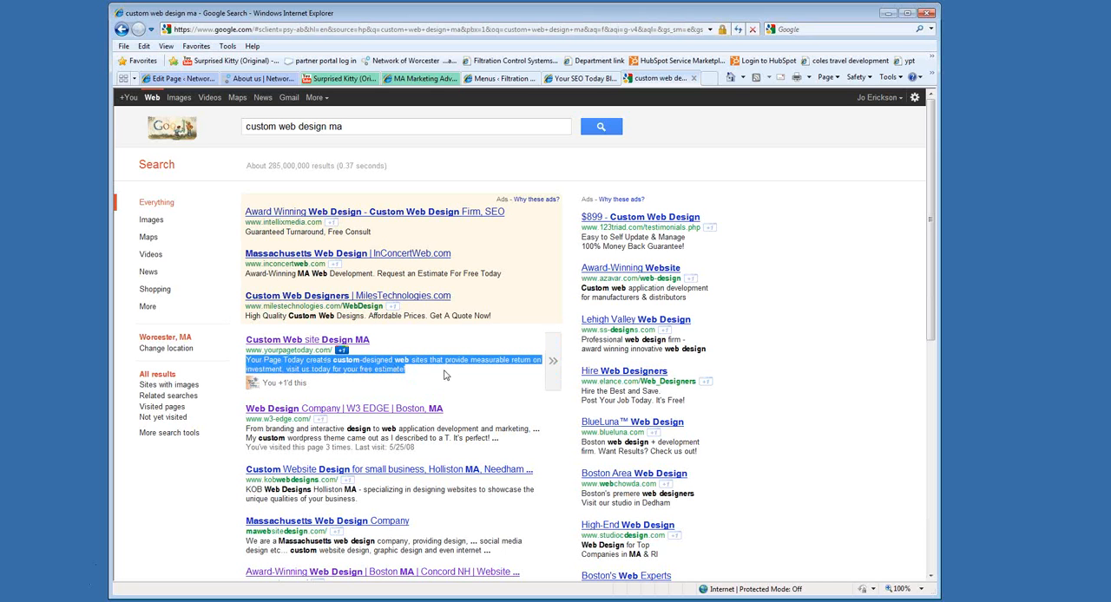
click(444, 375)
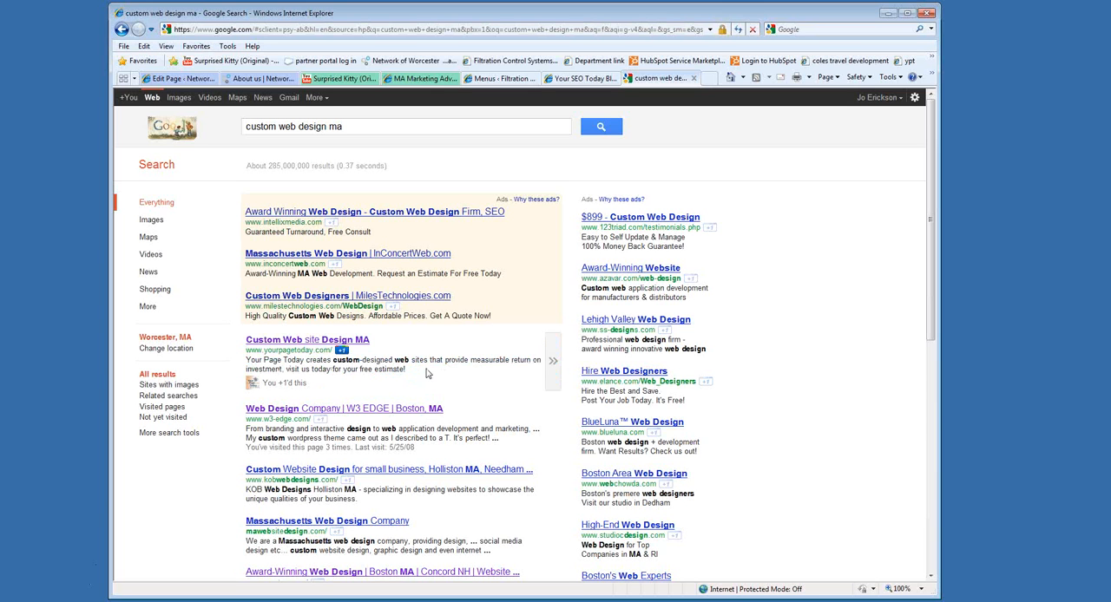
mouse_move(289, 368)
mouse_down()
mouse_move(399, 370)
mouse_move(302, 372)
mouse_up()
click(383, 379)
click(407, 370)
click(327, 341)
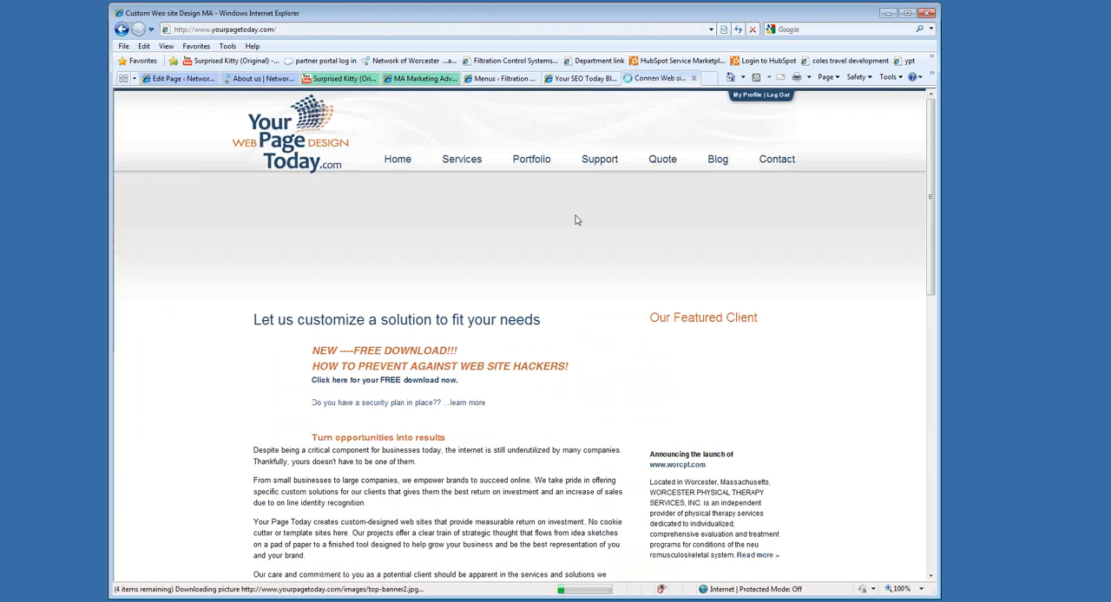
key(alt+Left)
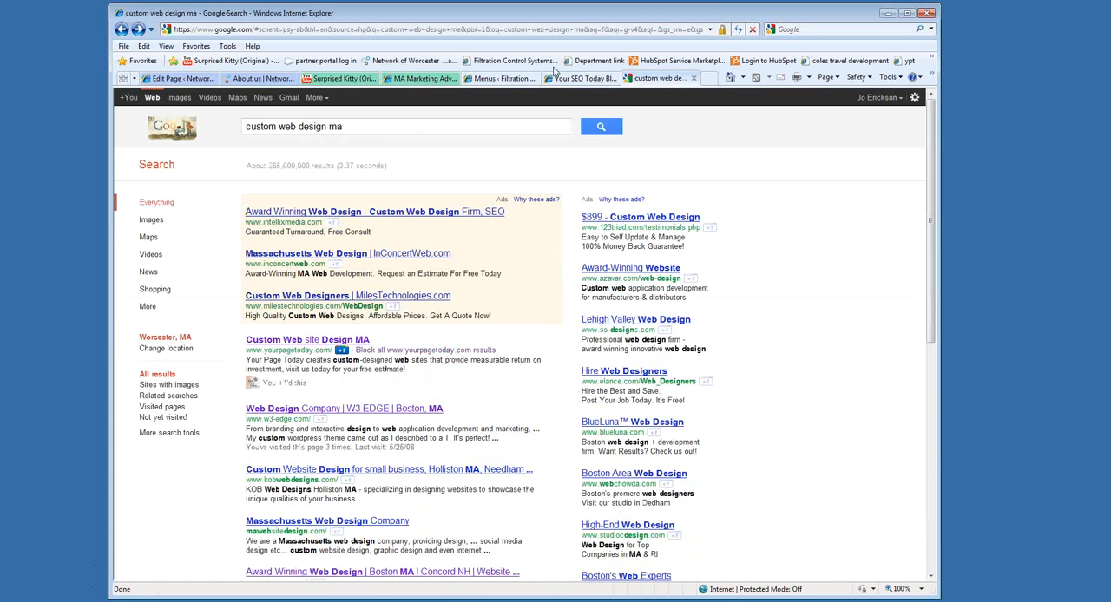
Highlight the Meeting Information page's SEO title and compare it with the browser title of the live About us page.
click(187, 79)
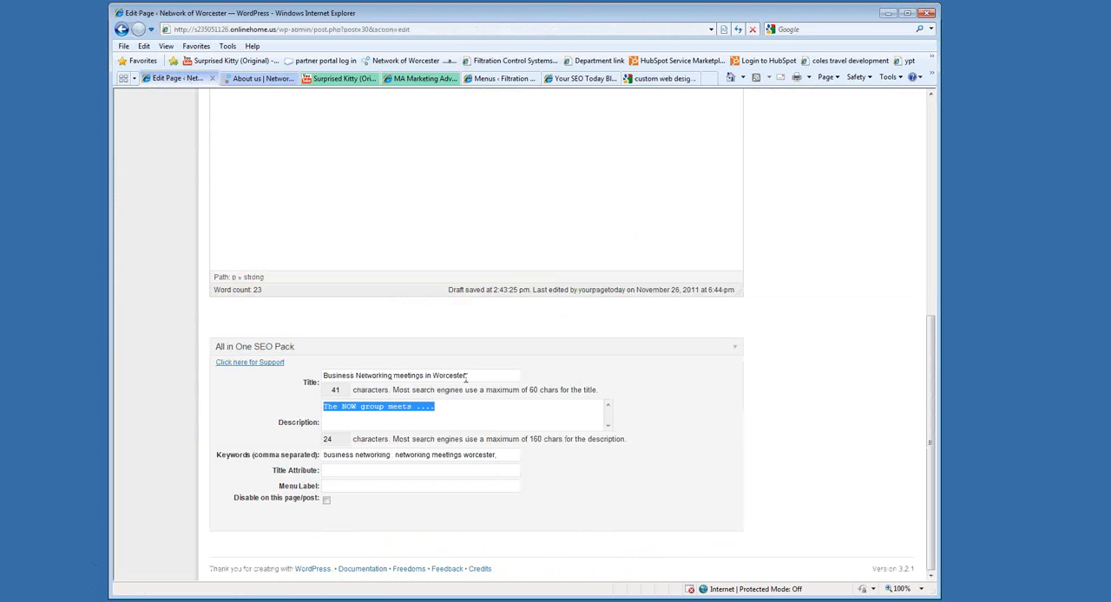
drag(466, 378, 333, 371)
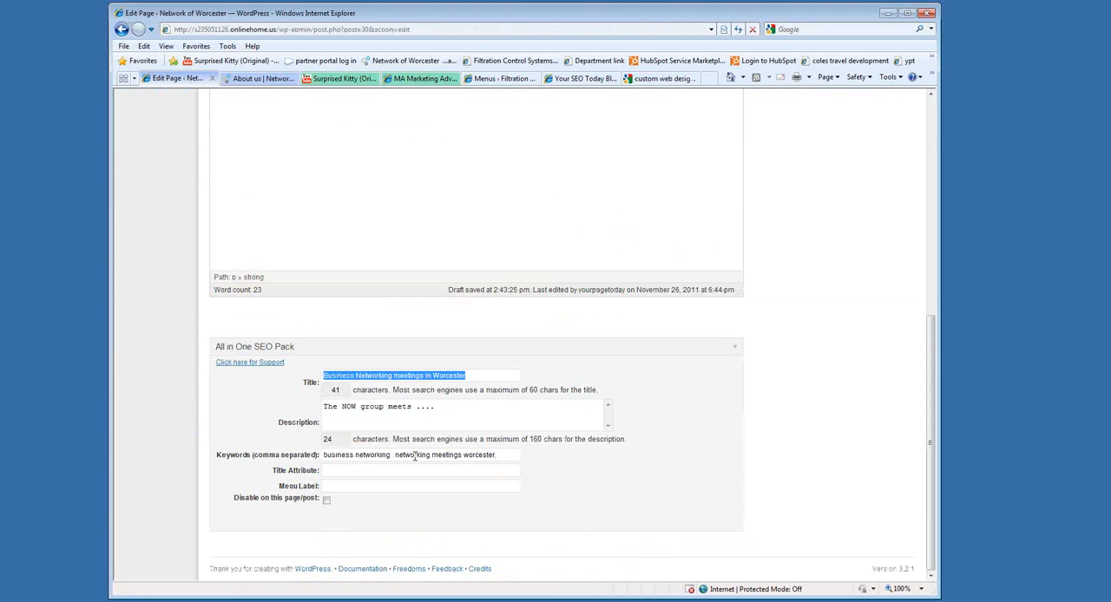
drag(466, 379, 349, 380)
click(235, 78)
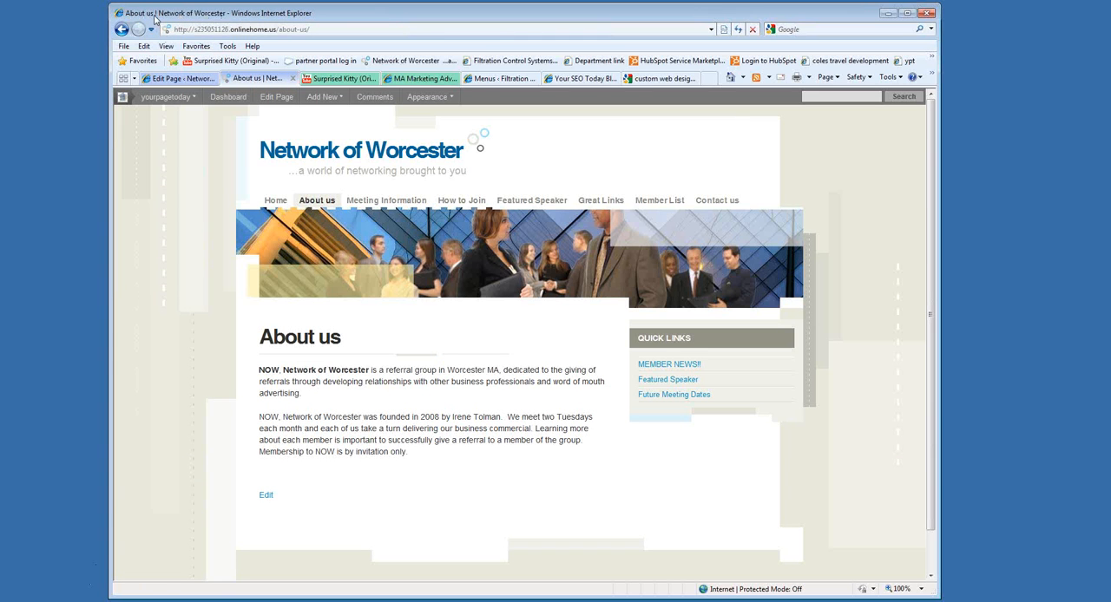
click(185, 79)
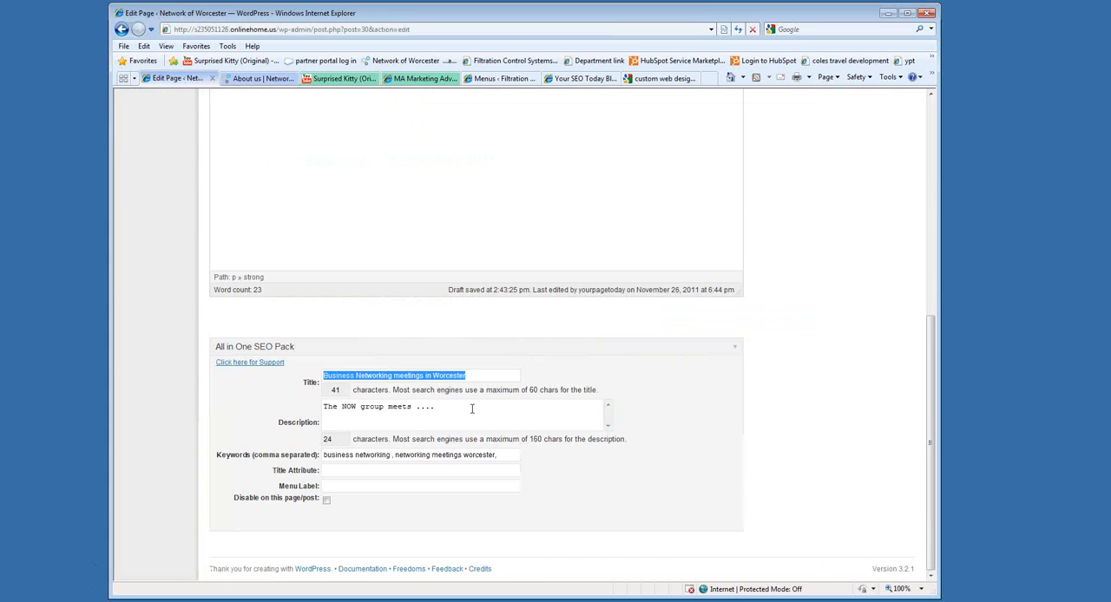
Review the Meeting Information page's SEO keywords, description and title by highlighting each one.
click(478, 378)
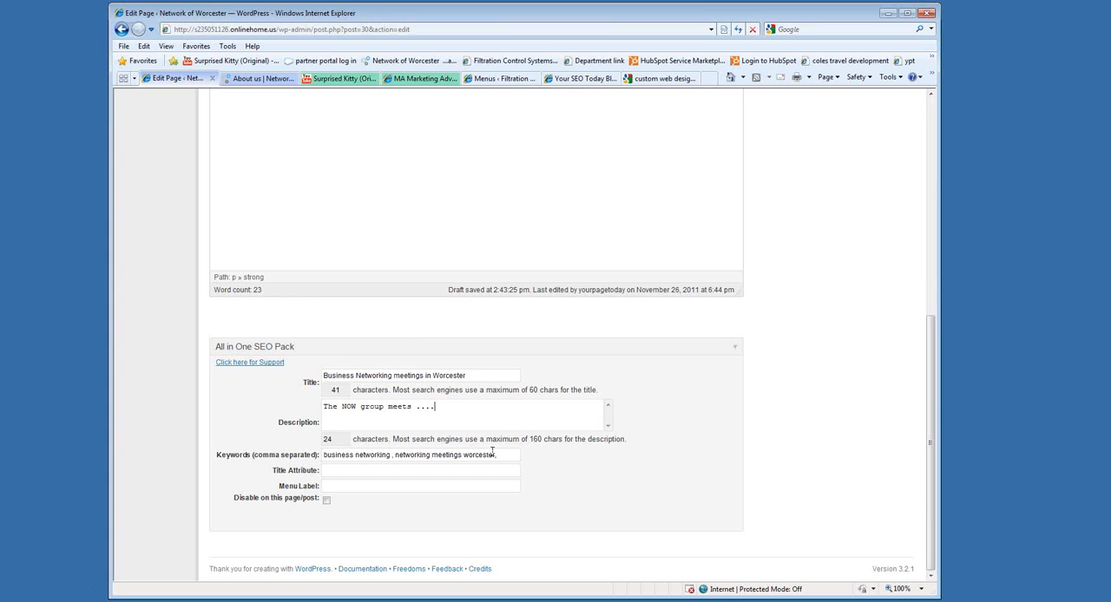
text(,)
drag(511, 456, 323, 454)
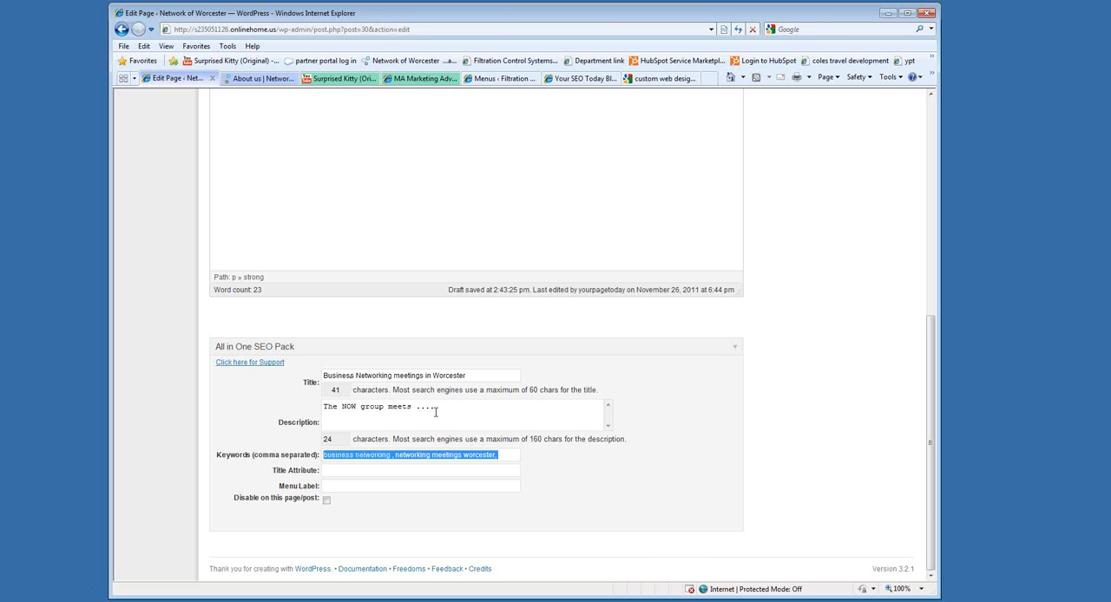
drag(436, 412, 326, 411)
drag(486, 379, 322, 376)
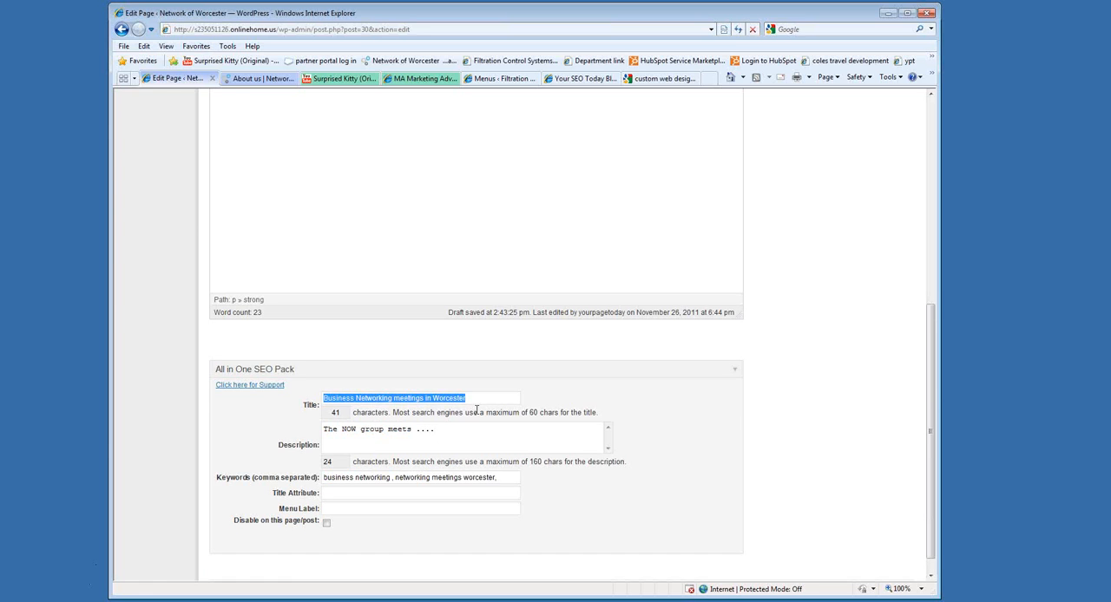
Update the Meeting Information page and open it on the live Network of Worcester site.
scroll(477, 409, up, 10)
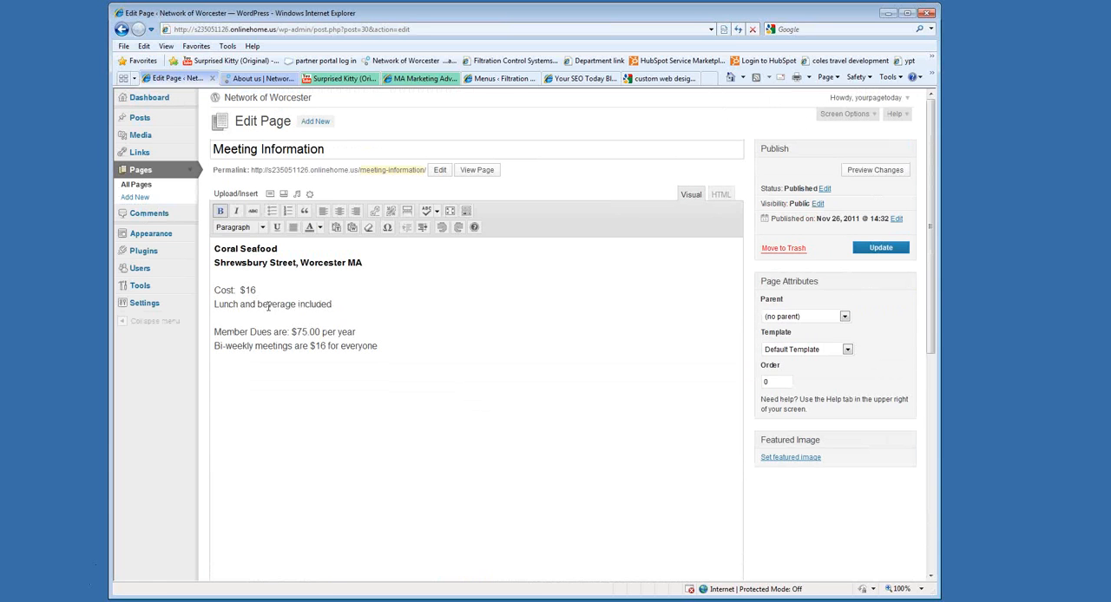
click(880, 249)
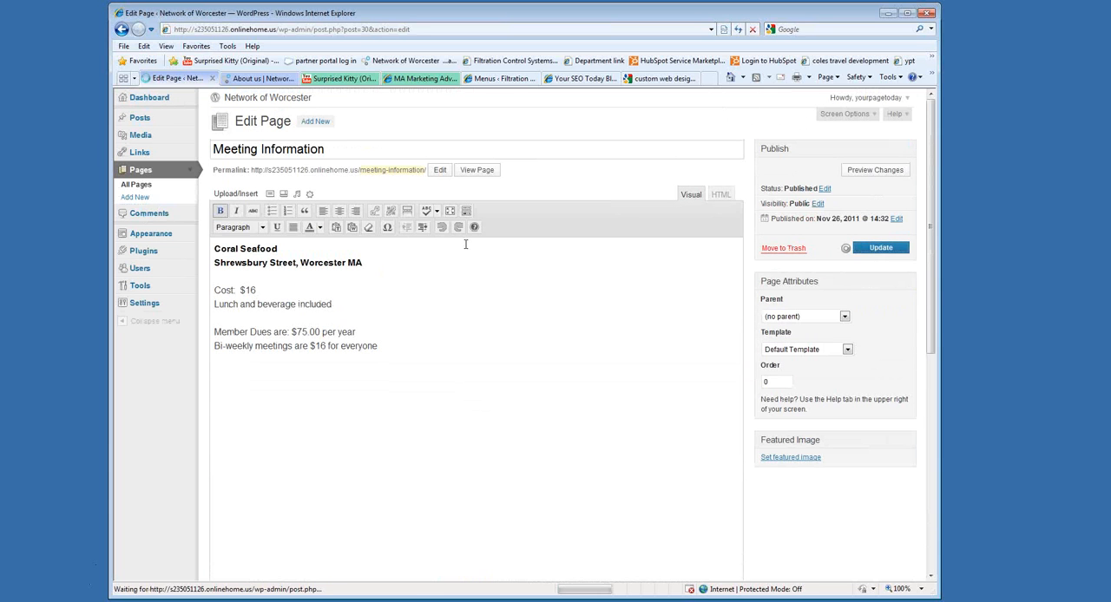
key(ctrl+Tab)
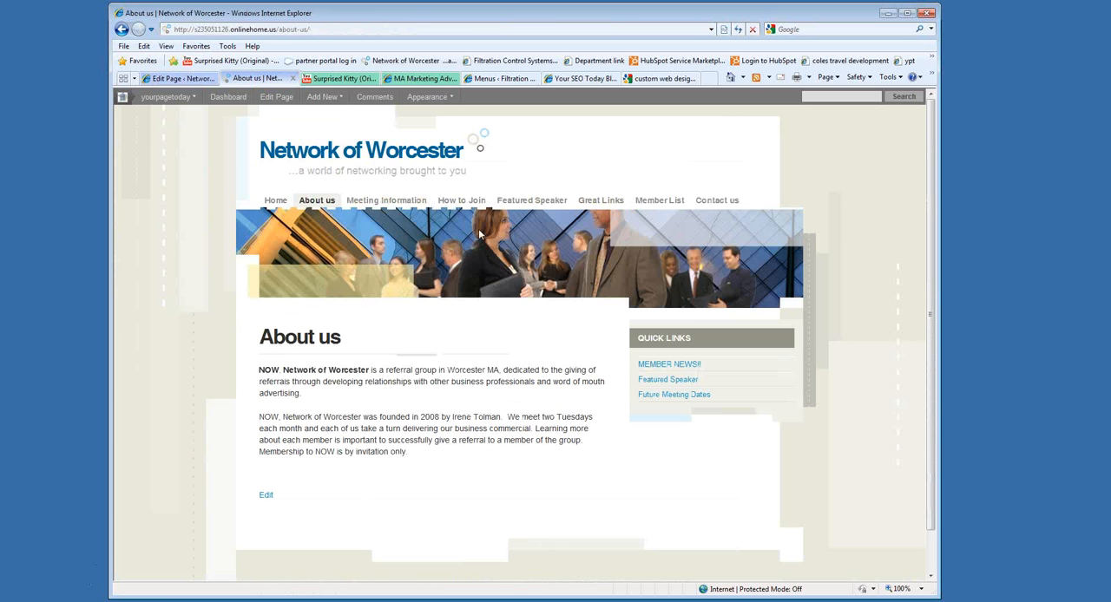
click(395, 200)
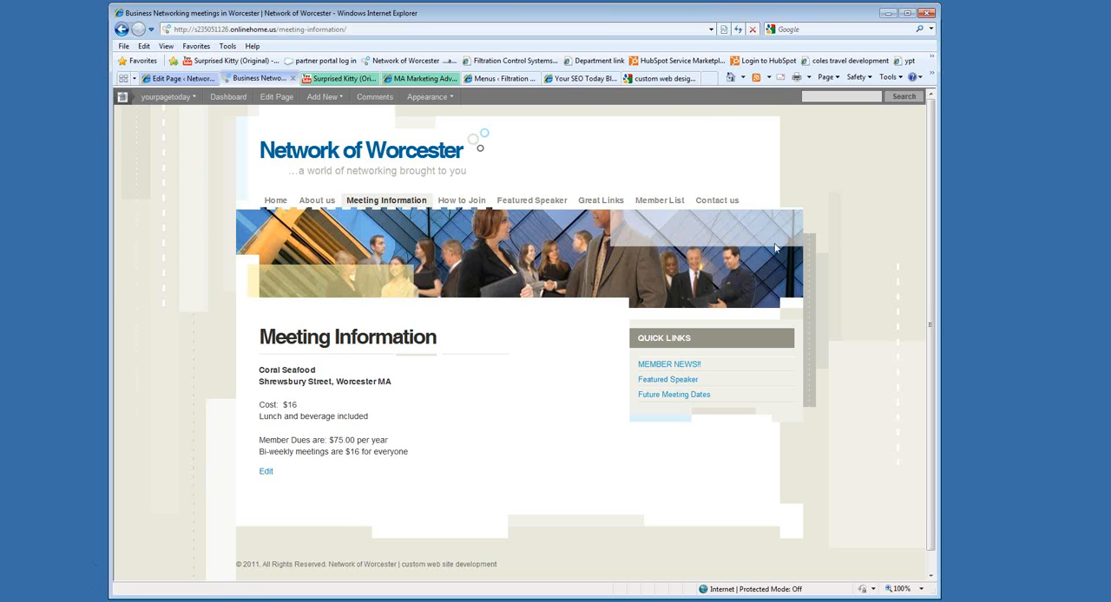
Browse the Your SEO Today blog, examining its articles, post categories and e-mail subscription area.
click(572, 80)
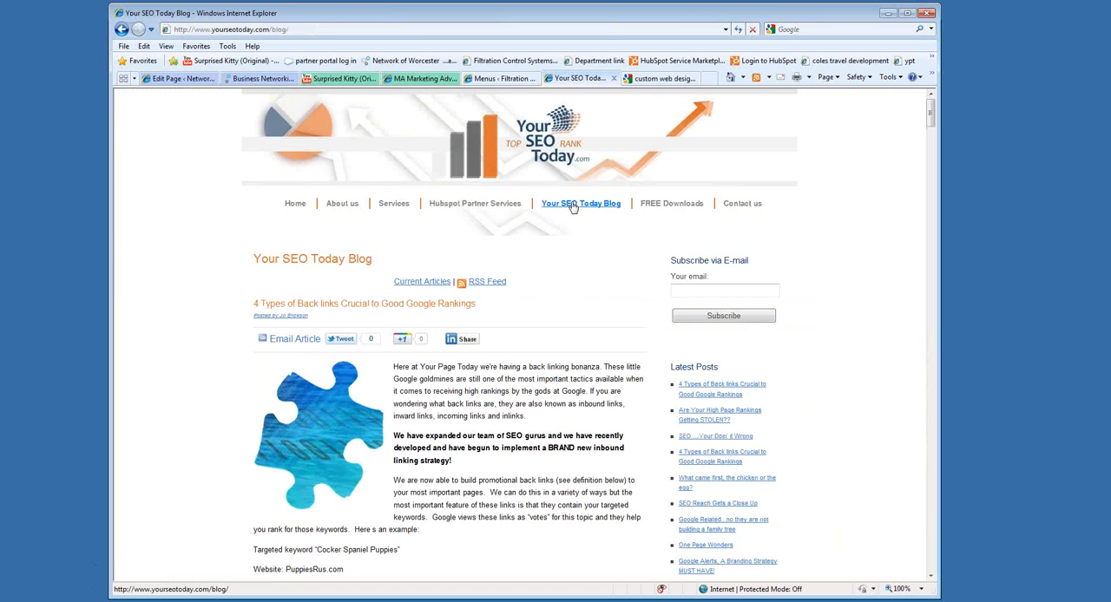
scroll(603, 292, down, 2)
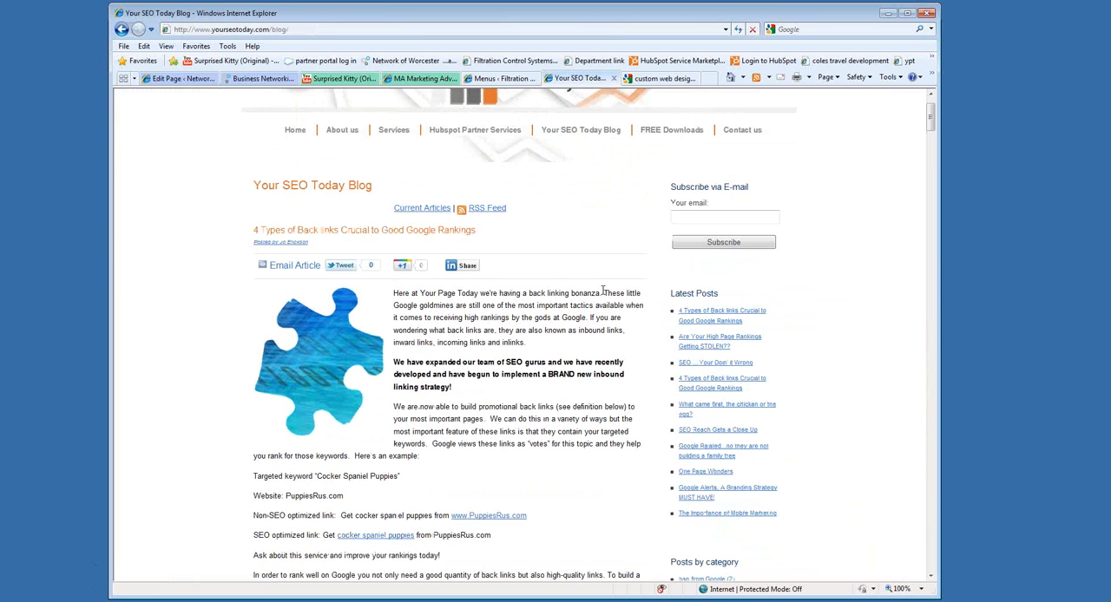
scroll(602, 292, down, 12)
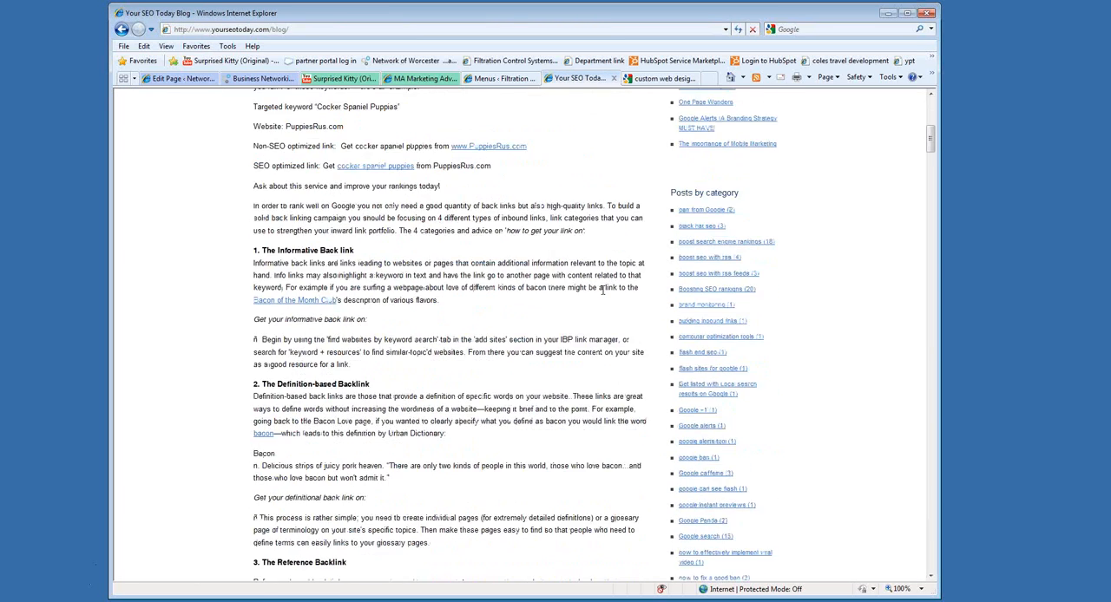
scroll(602, 292, down, 10)
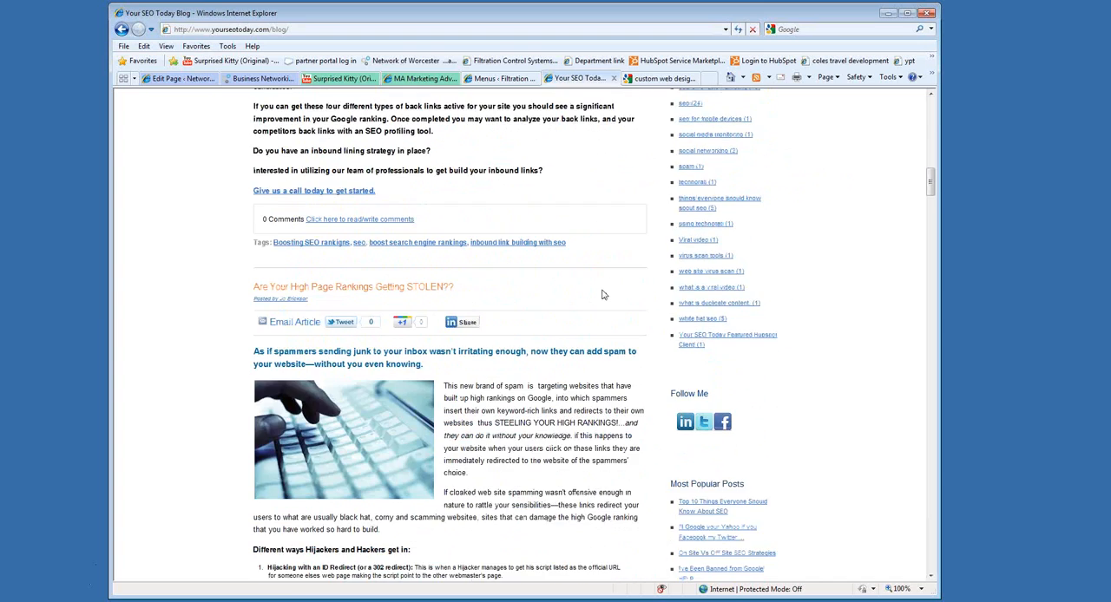
scroll(603, 293, up, 5)
scroll(602, 292, up, 20)
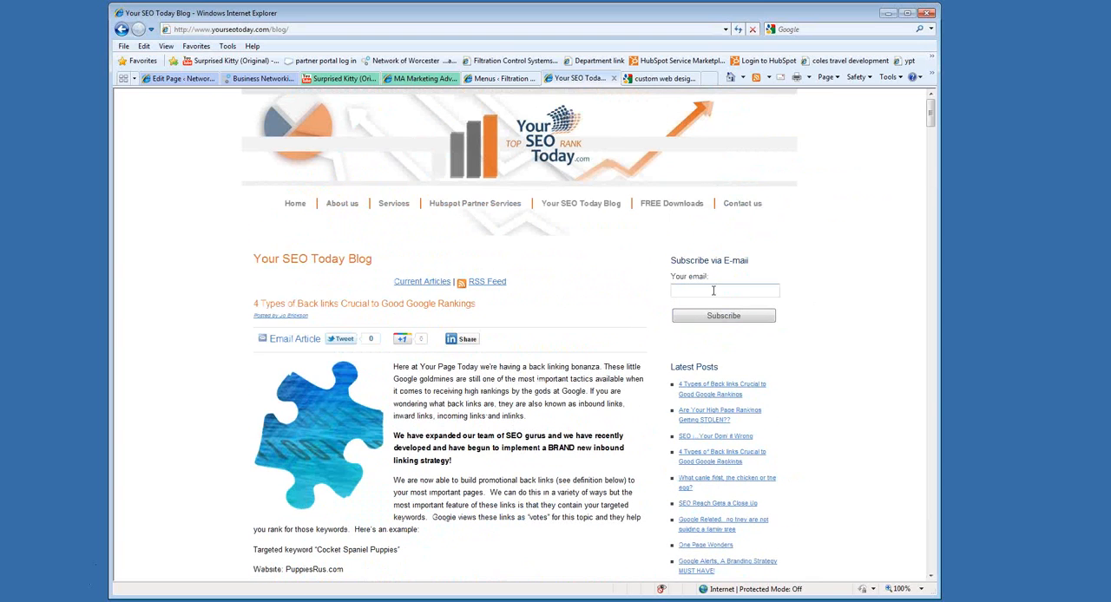
scroll(512, 329, down, 10)
scroll(515, 329, down, 3)
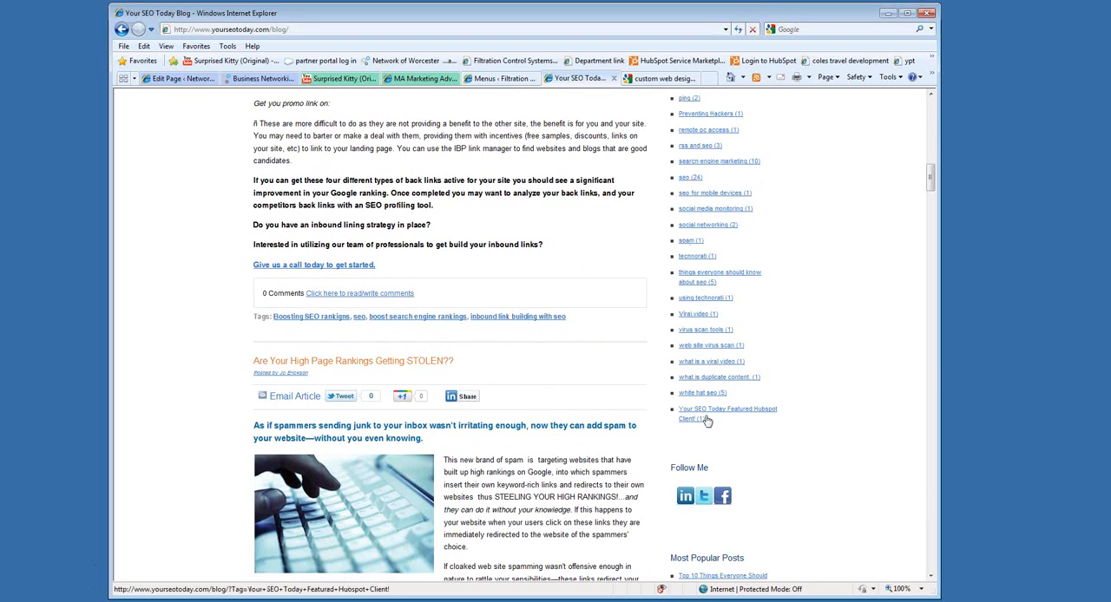
scroll(706, 422, up, 9)
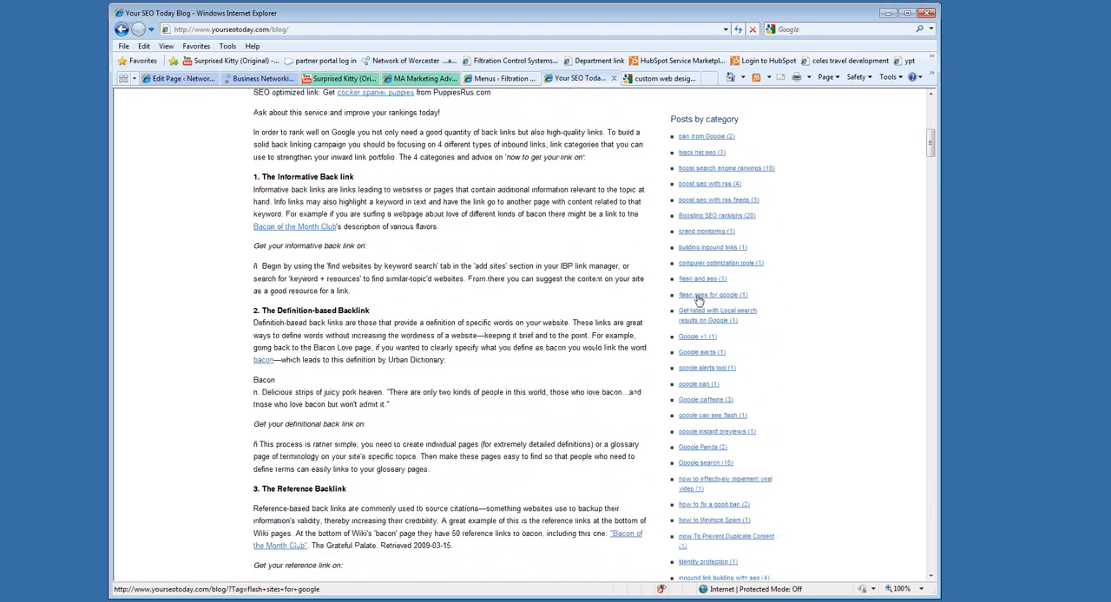
scroll(699, 302, down, 4)
scroll(679, 341, down, 15)
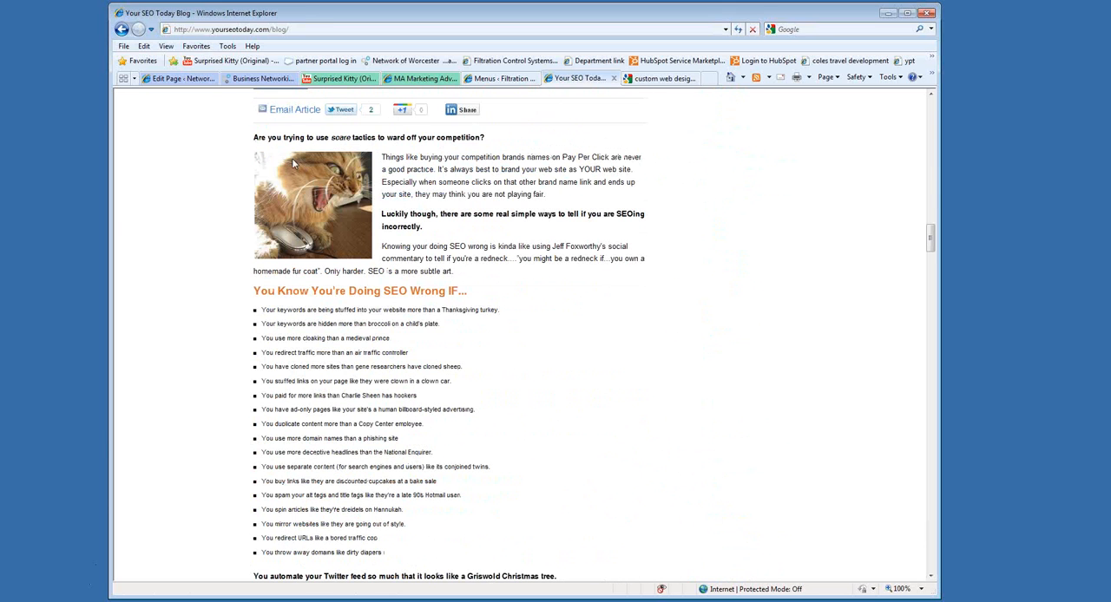
scroll(290, 161, up, 1)
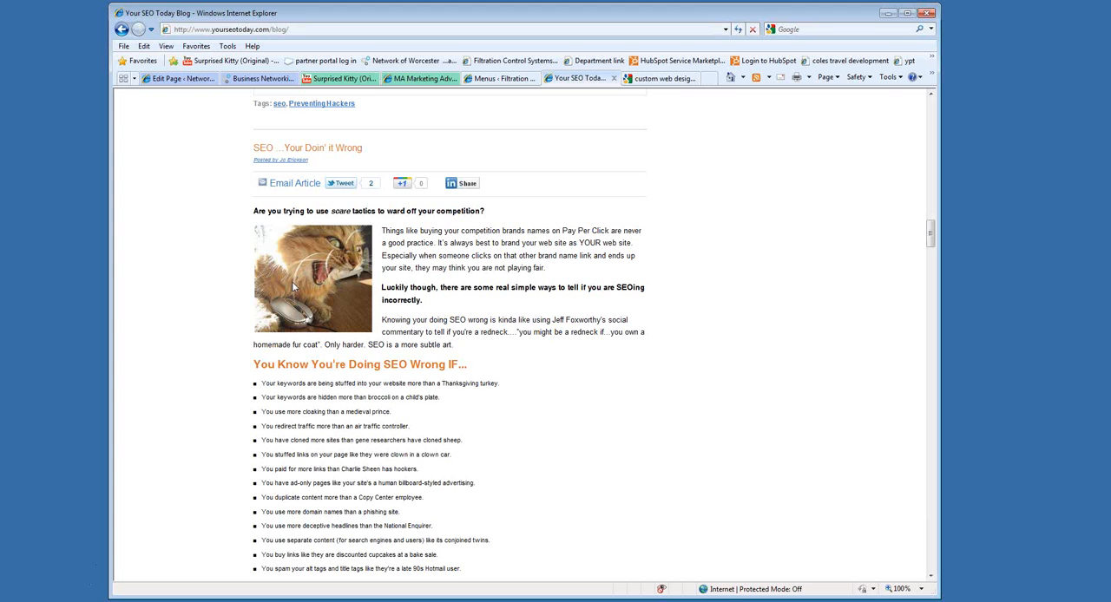
scroll(607, 456, up, 5)
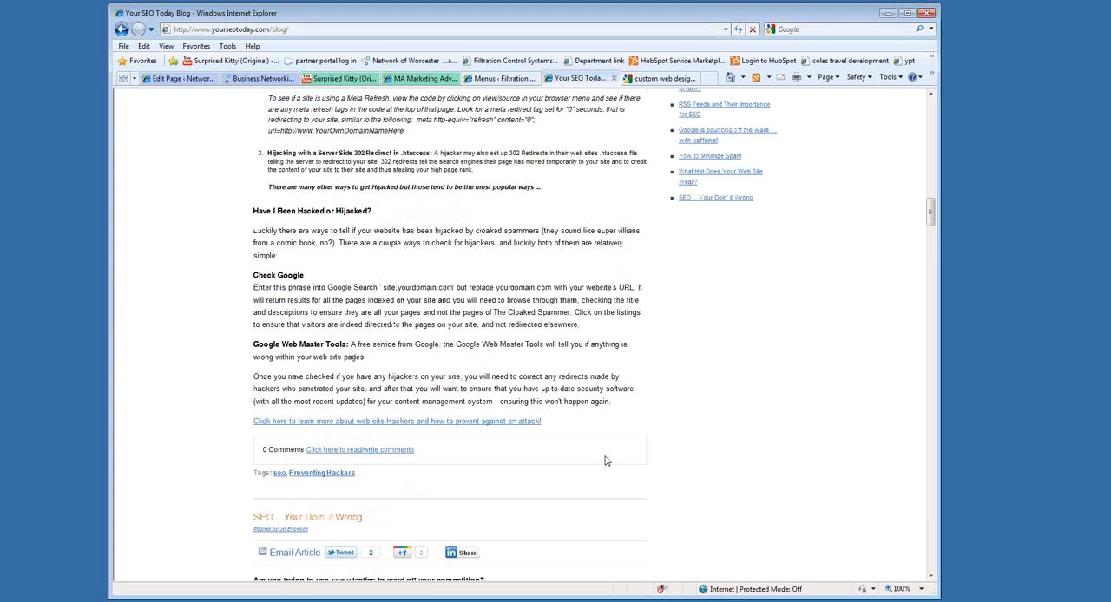
scroll(606, 461, up, 20)
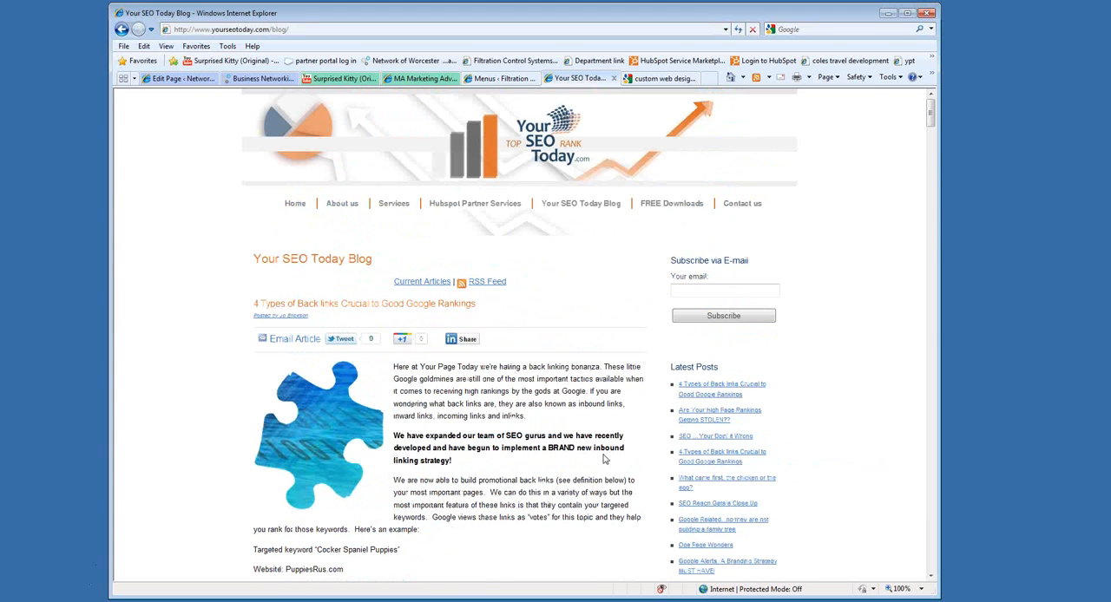